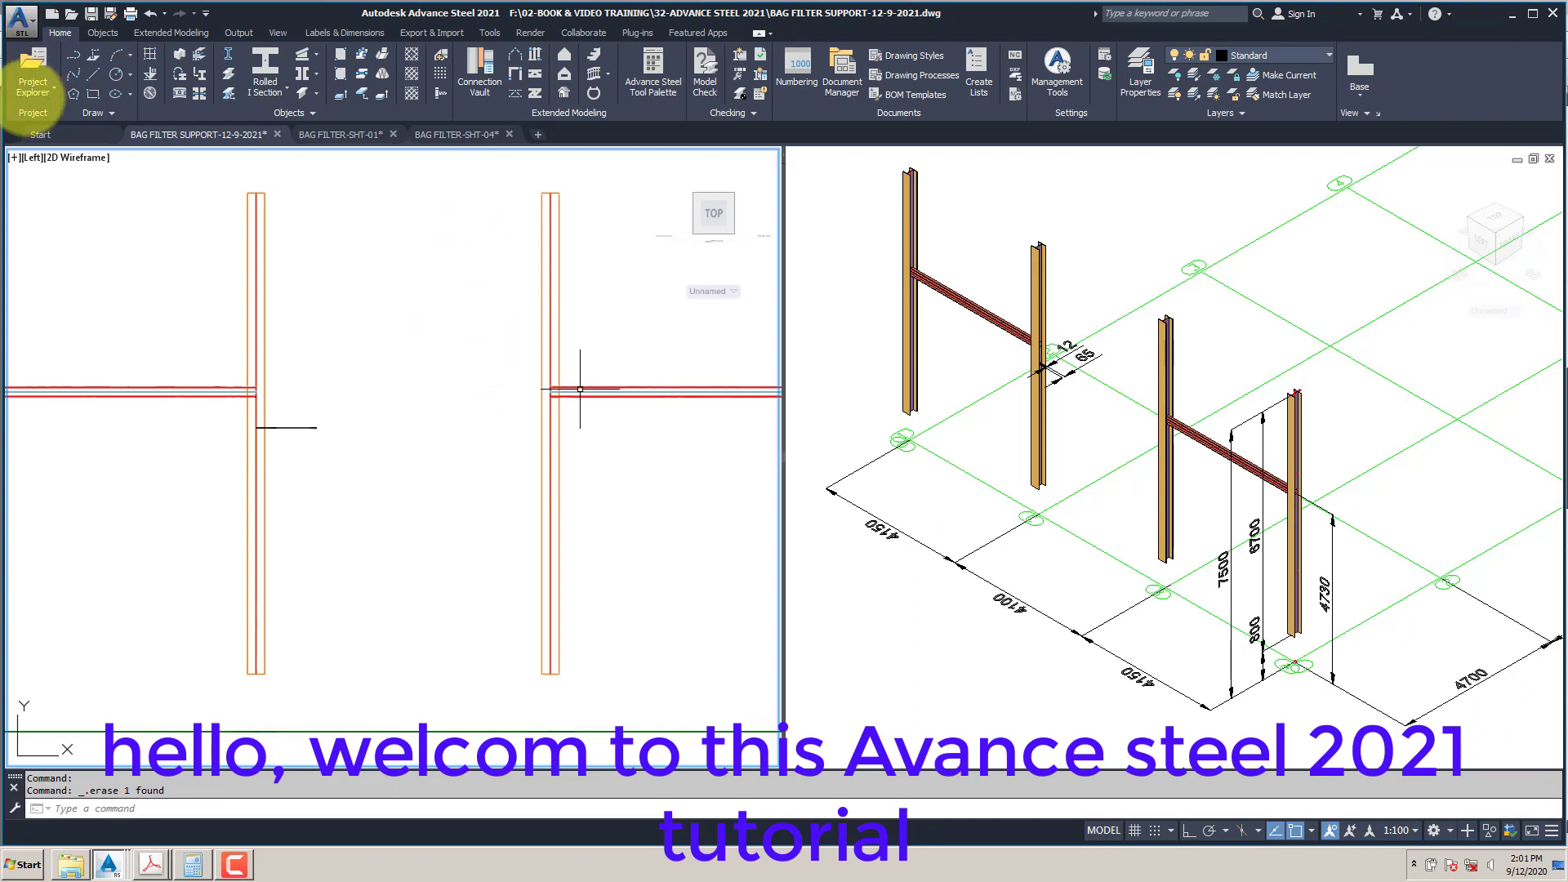
Step: Open the Project Explorer's Structures palette and move it to the left edge
{"action": "left_click", "coordinate": [30, 65]}
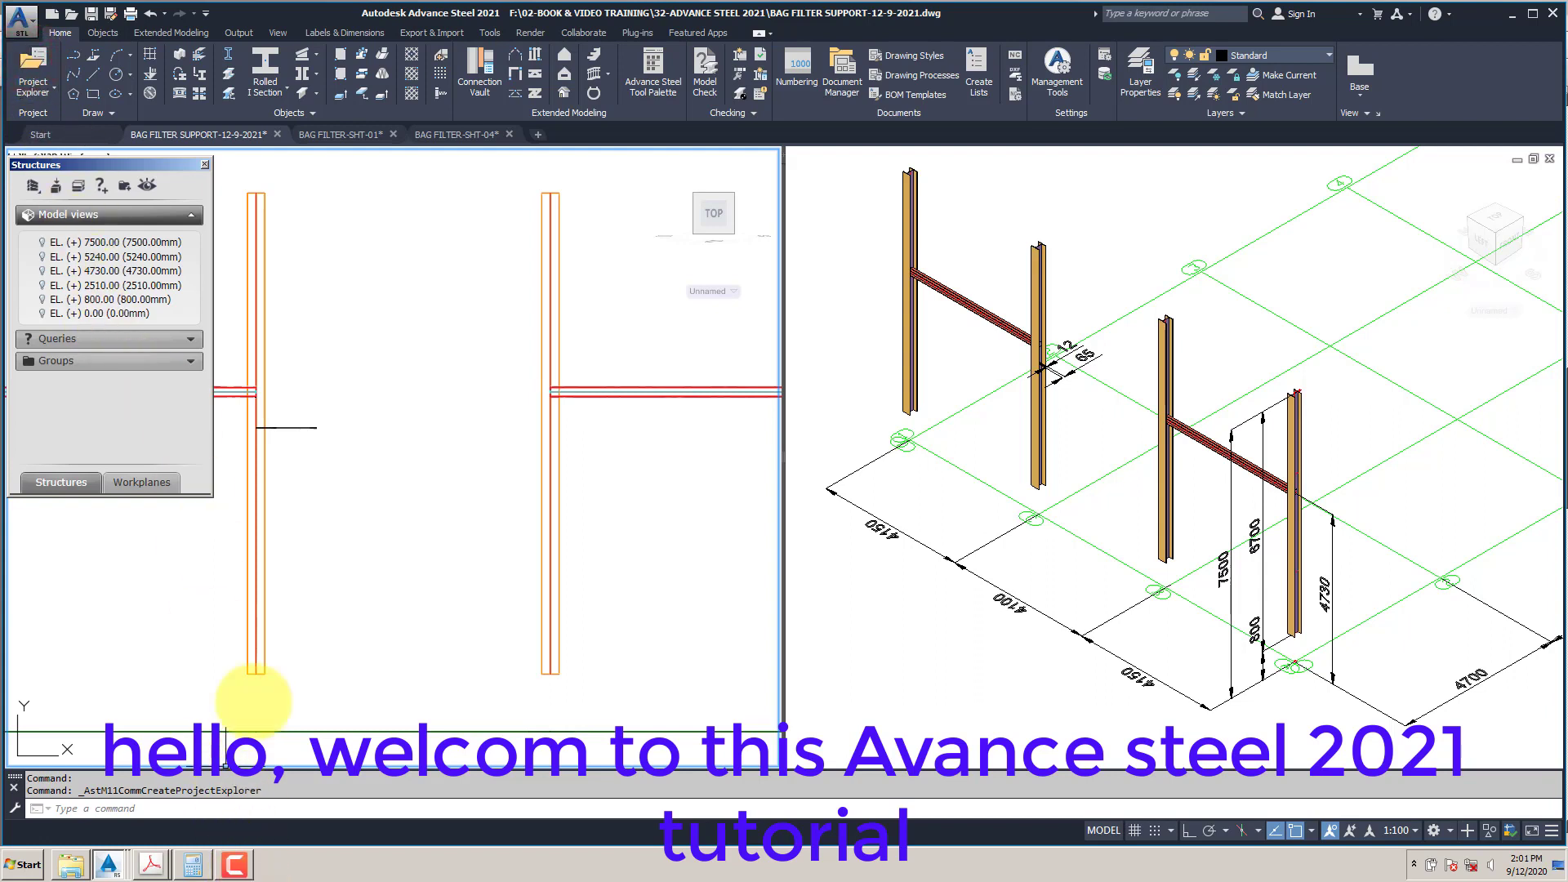
{"action": "left_click_drag", "start_coordinate": [129, 164], "coordinate": [121, 210]}
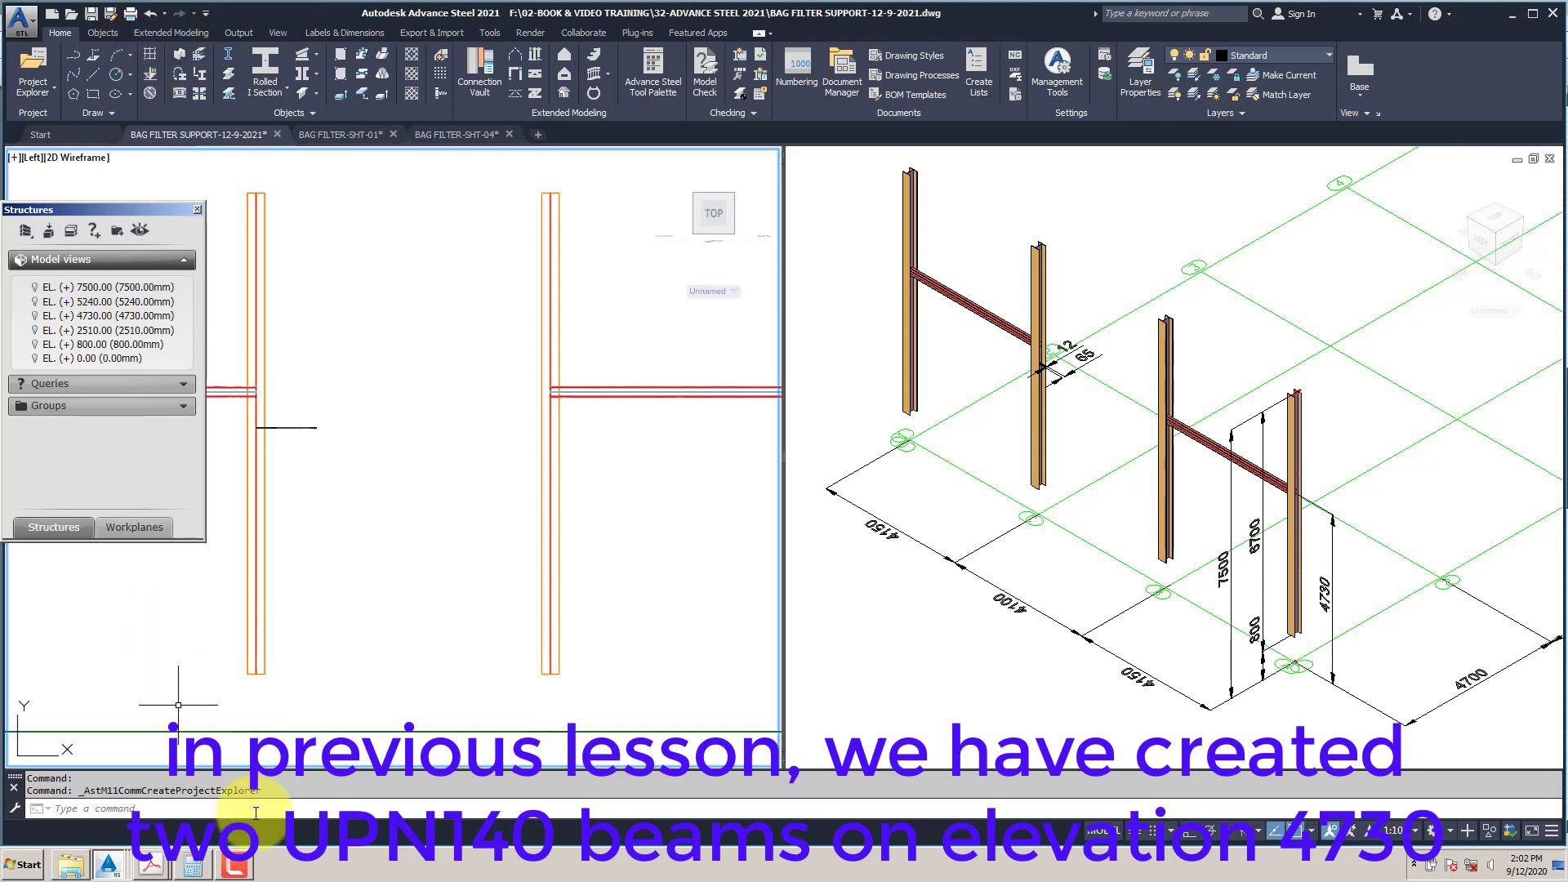
{"action": "left_click", "coordinate": [237, 871]}
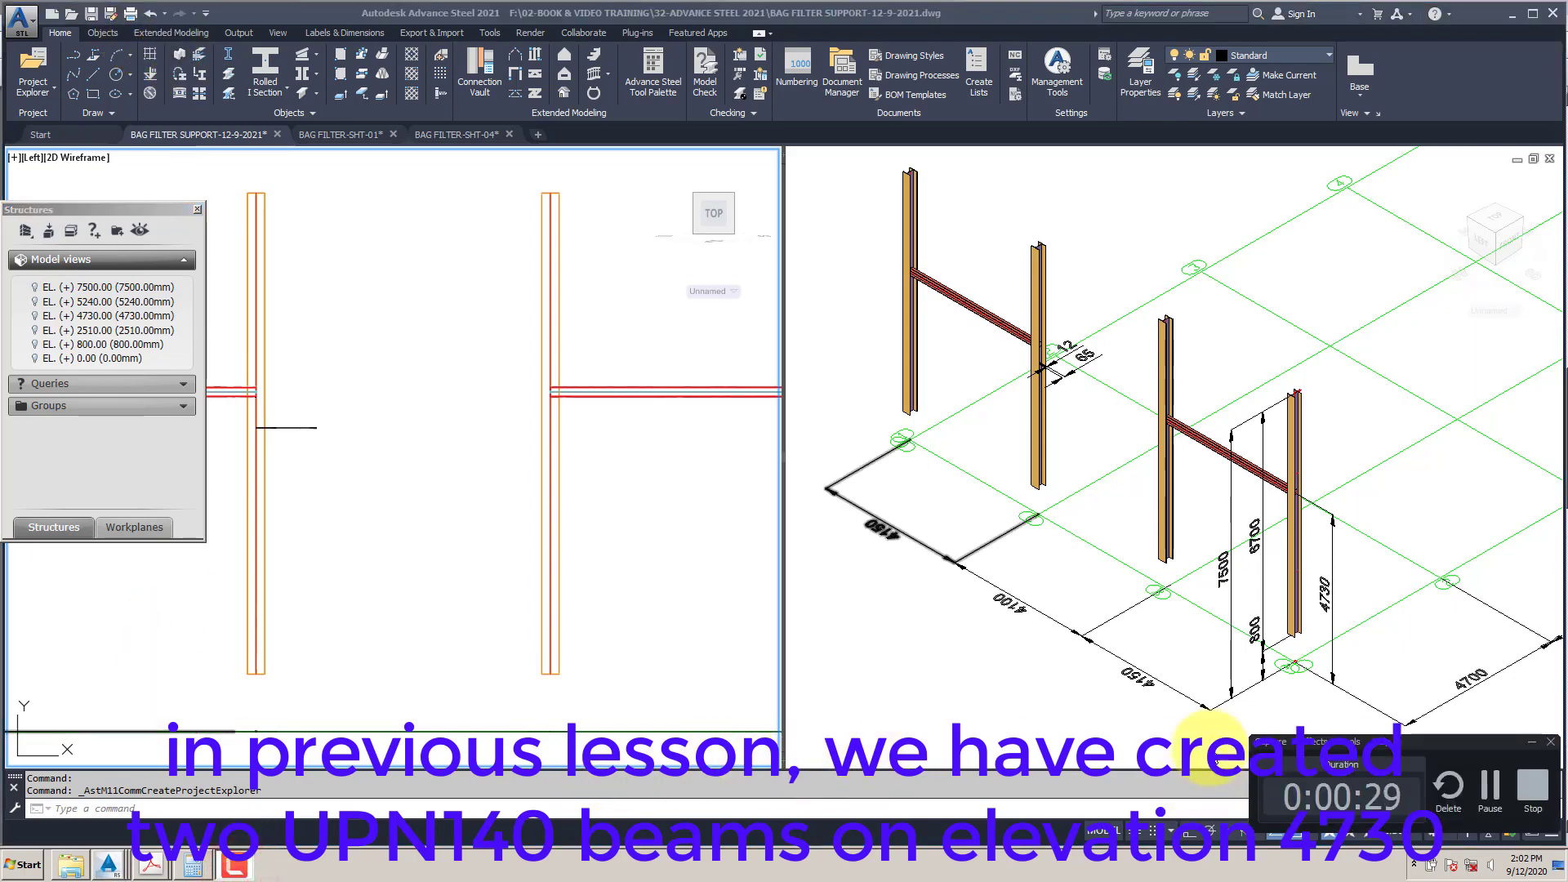
{"action": "left_click", "coordinate": [1017, 726]}
Step: Switch to the BAG FILTER-SHT-04 drawing window
{"action": "left_click", "coordinate": [1531, 741]}
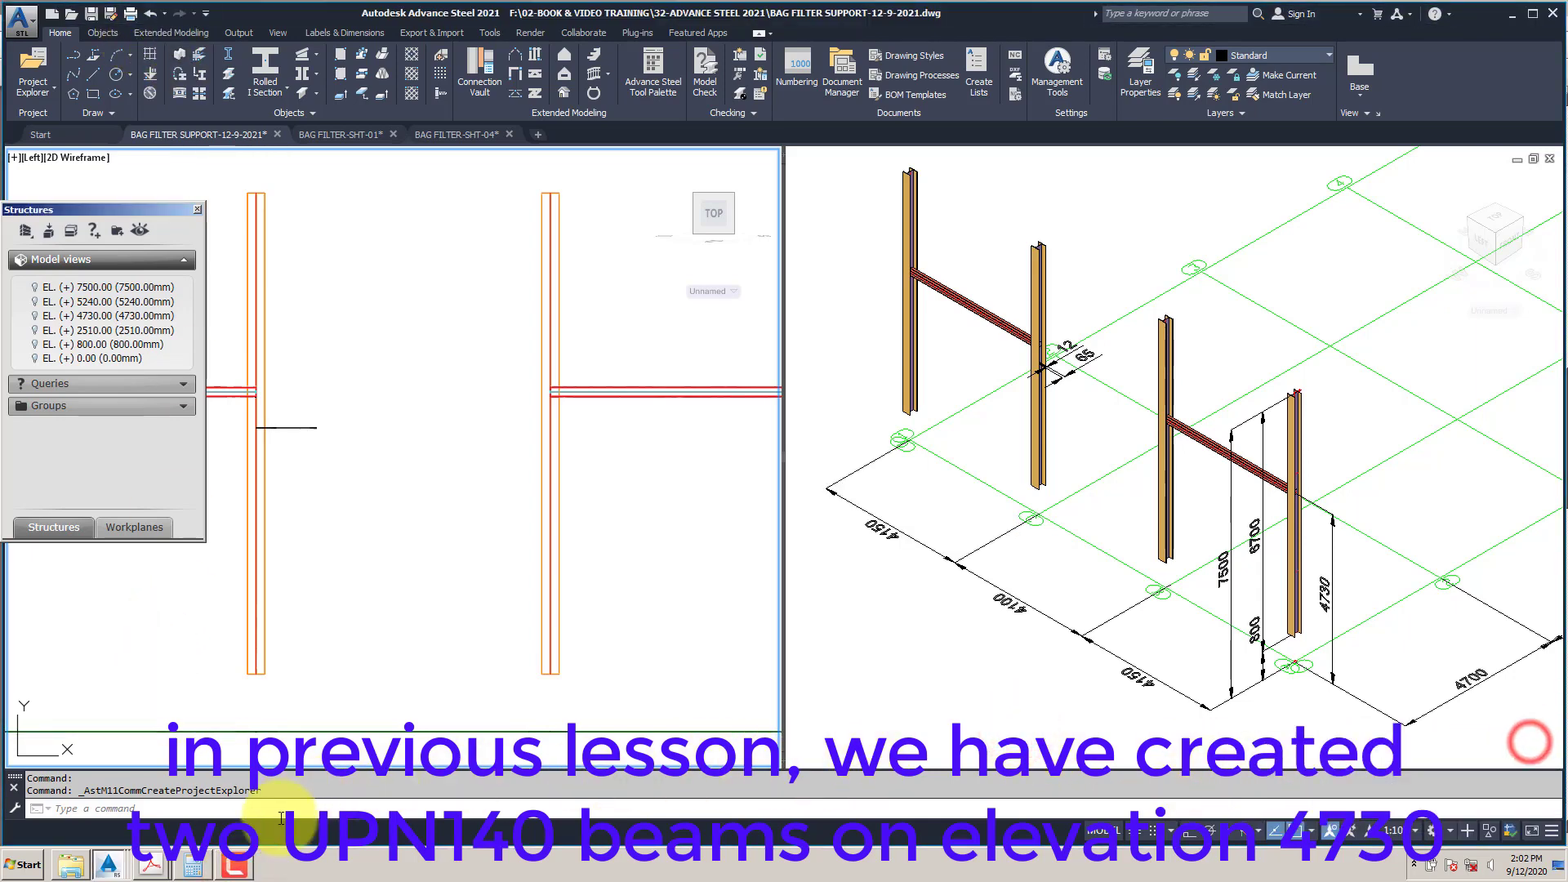
{"action": "left_click", "coordinate": [158, 870]}
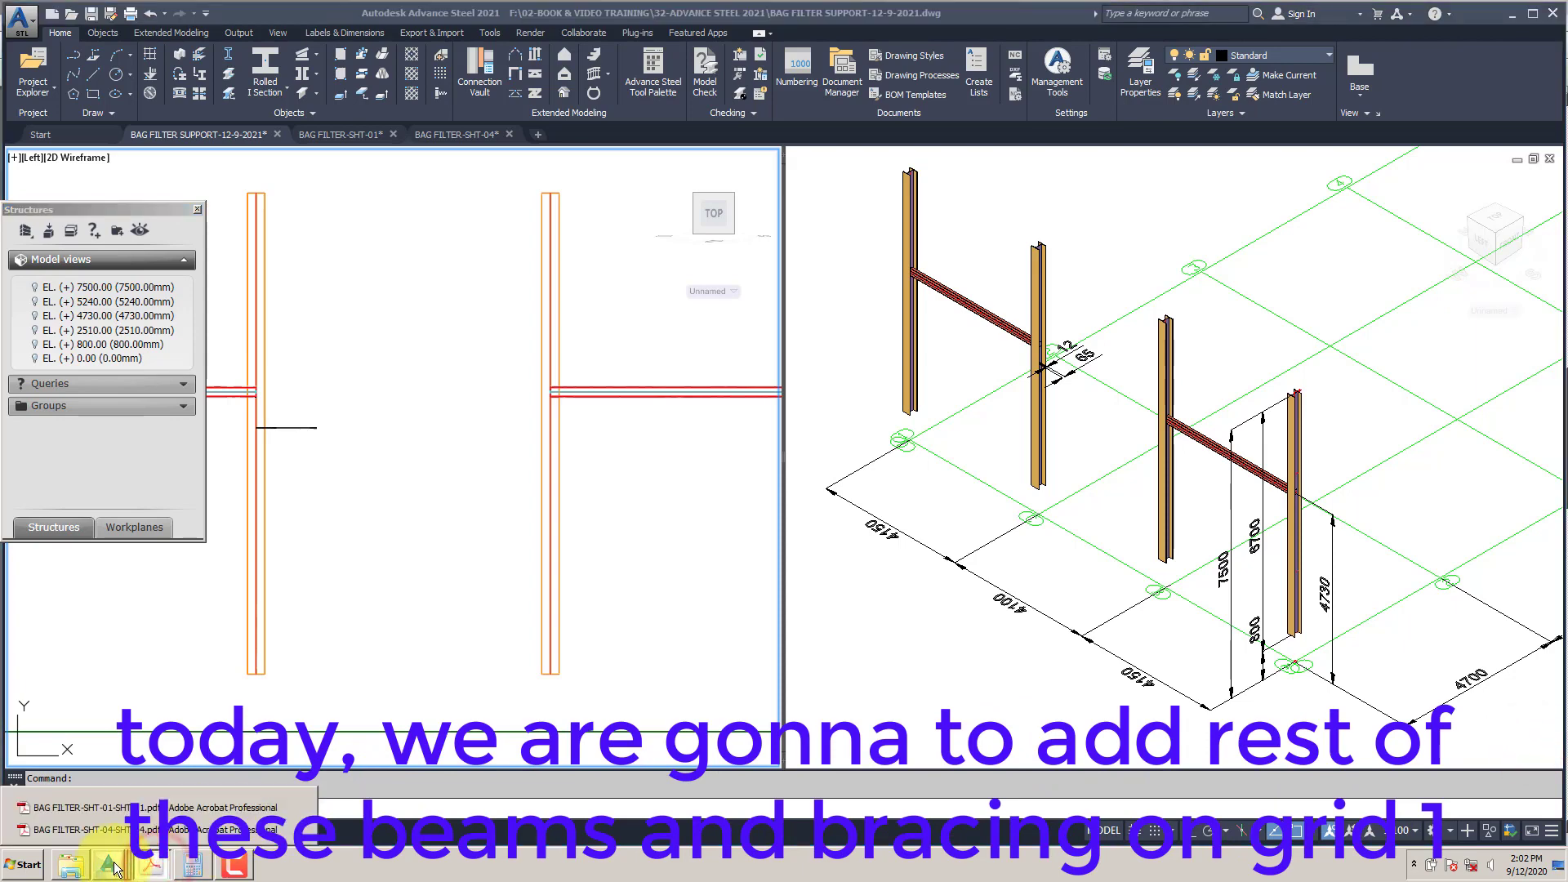
{"action": "left_click", "coordinate": [476, 259]}
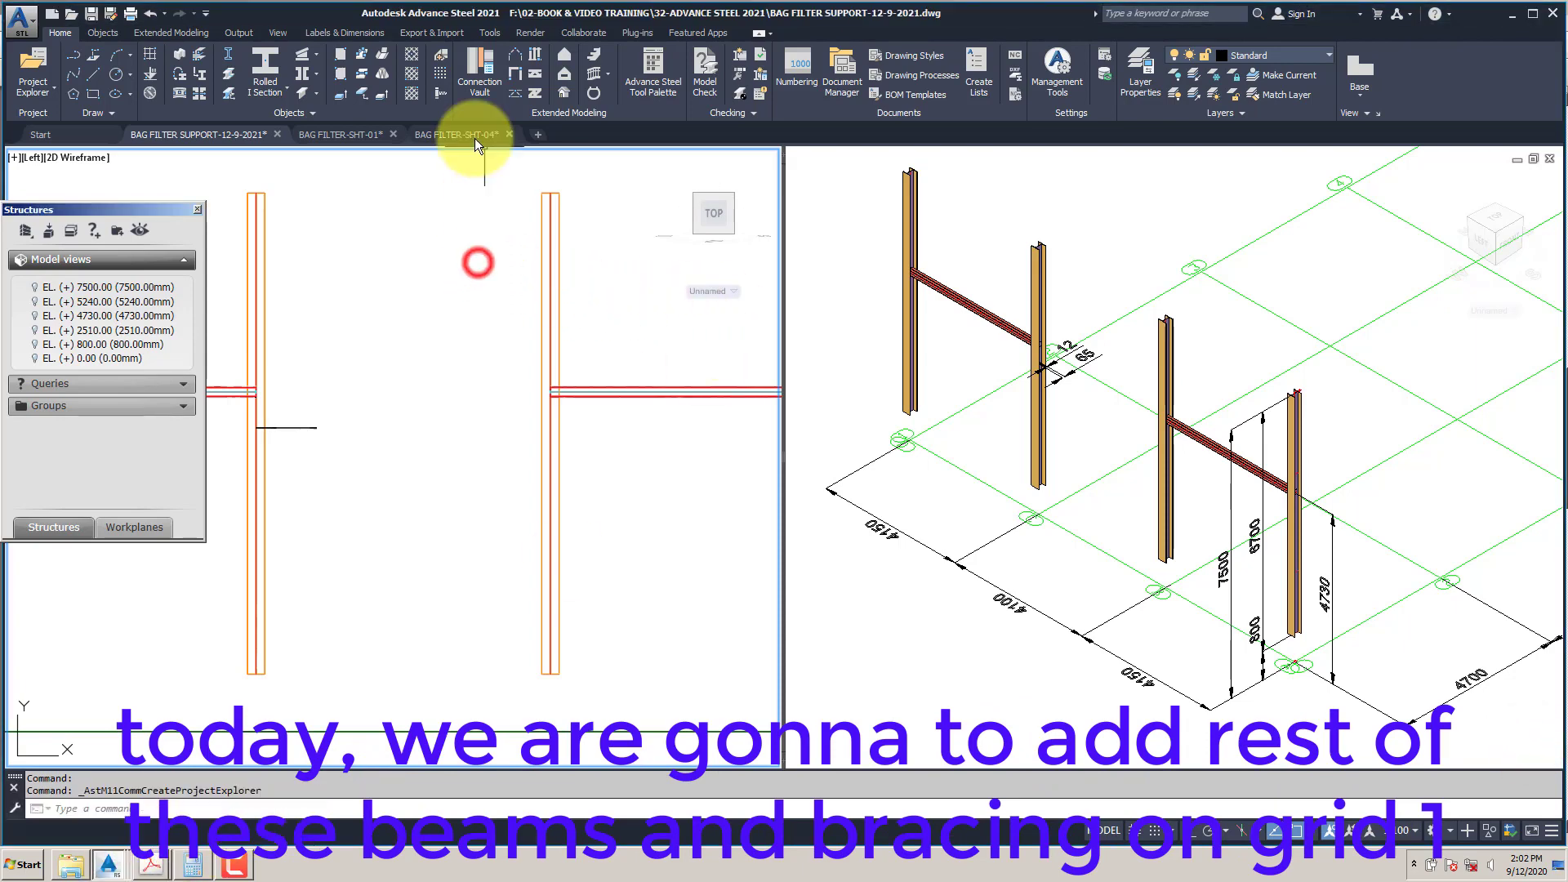
{"action": "left_click", "coordinate": [463, 134]}
{"action": "scroll", "coordinate": [790, 435], "scroll_direction": "up", "scroll_amount": 2}
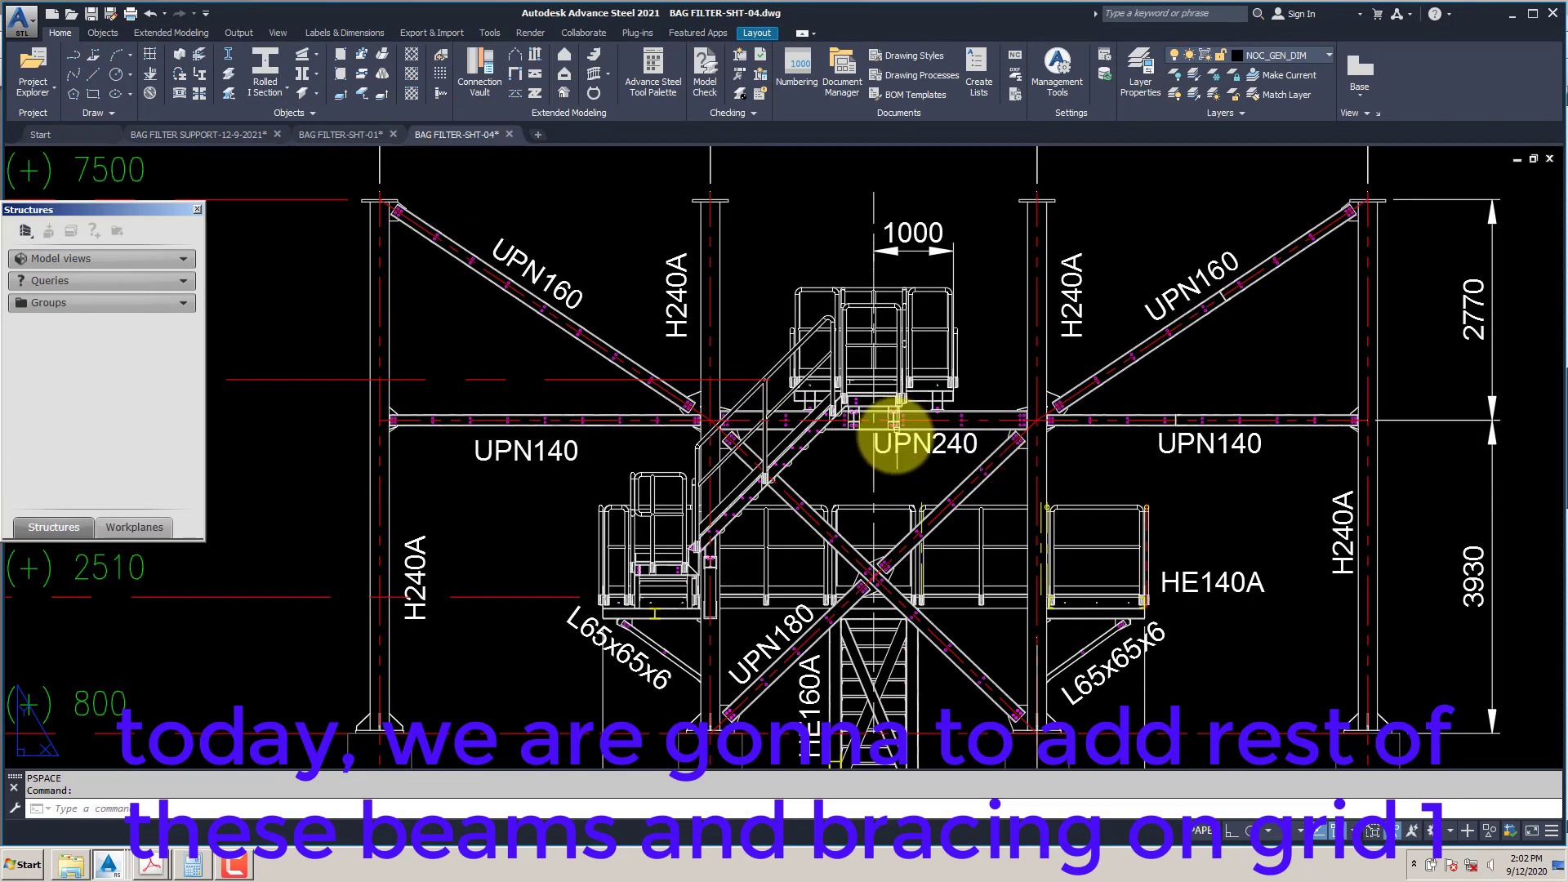
{"action": "middle_click_drag", "start_coordinate": [892, 443], "coordinate": [891, 389]}
{"action": "scroll", "coordinate": [890, 391], "scroll_direction": "down", "scroll_amount": 2}
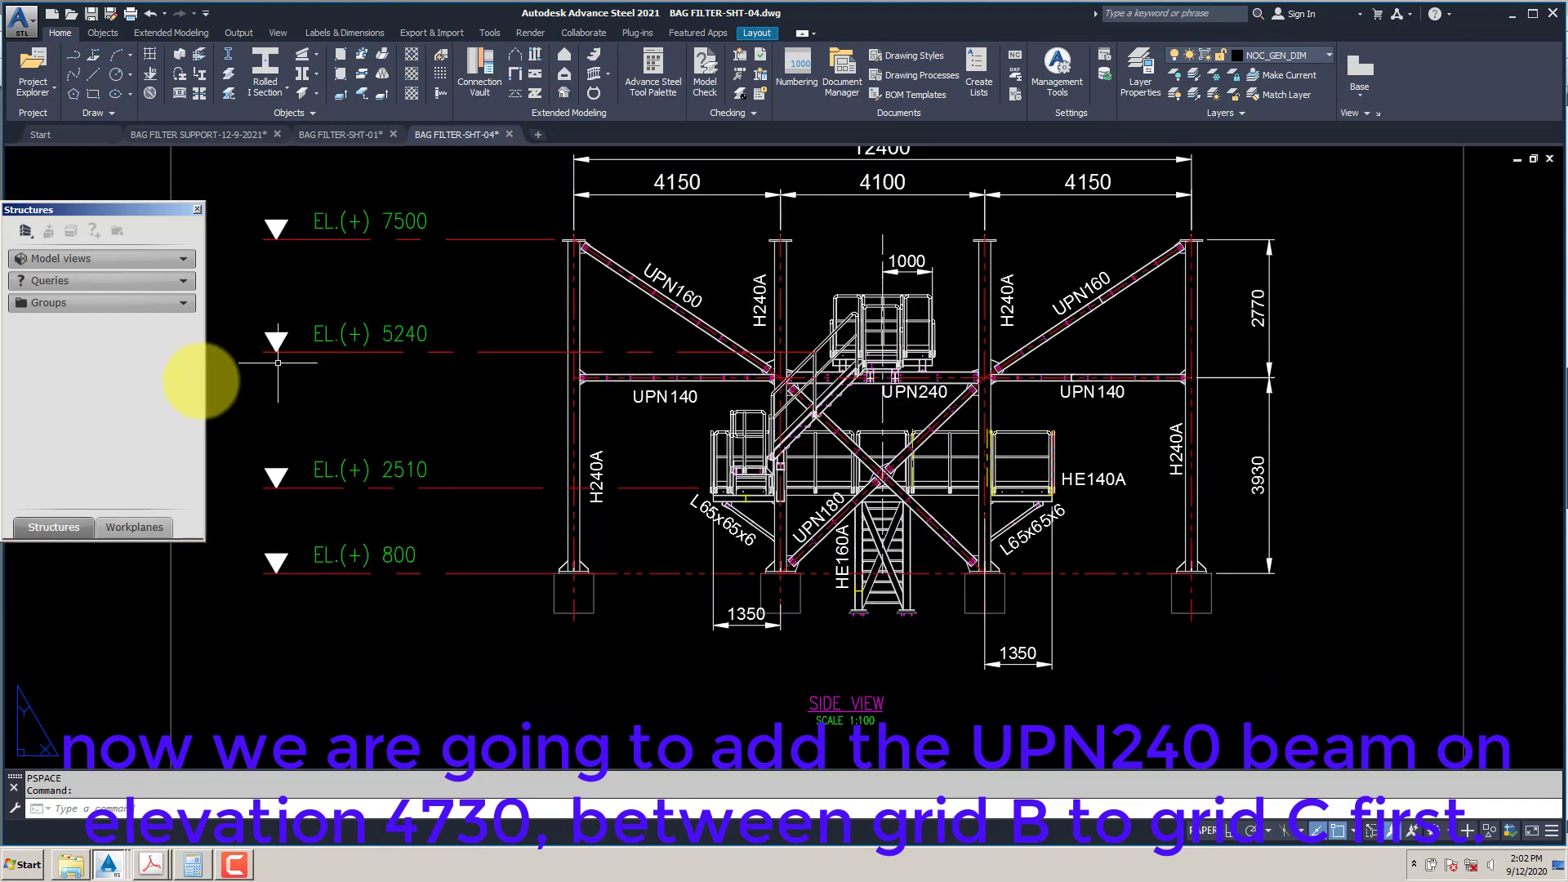
{"action": "left_click", "coordinate": [99, 527]}
{"action": "left_click", "coordinate": [73, 530]}
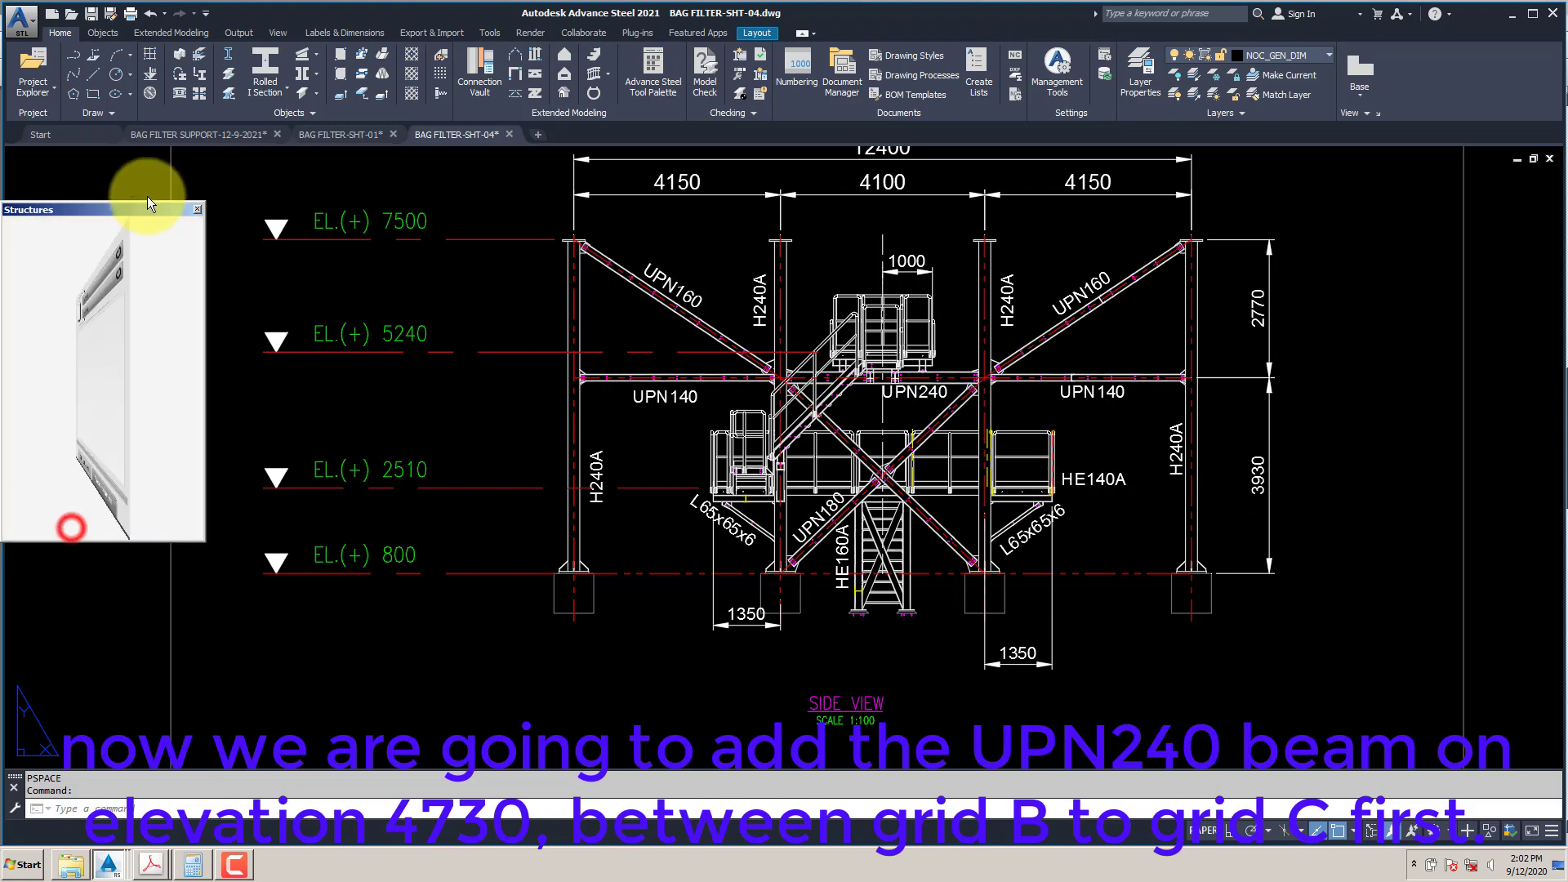
{"action": "left_click", "coordinate": [190, 134]}
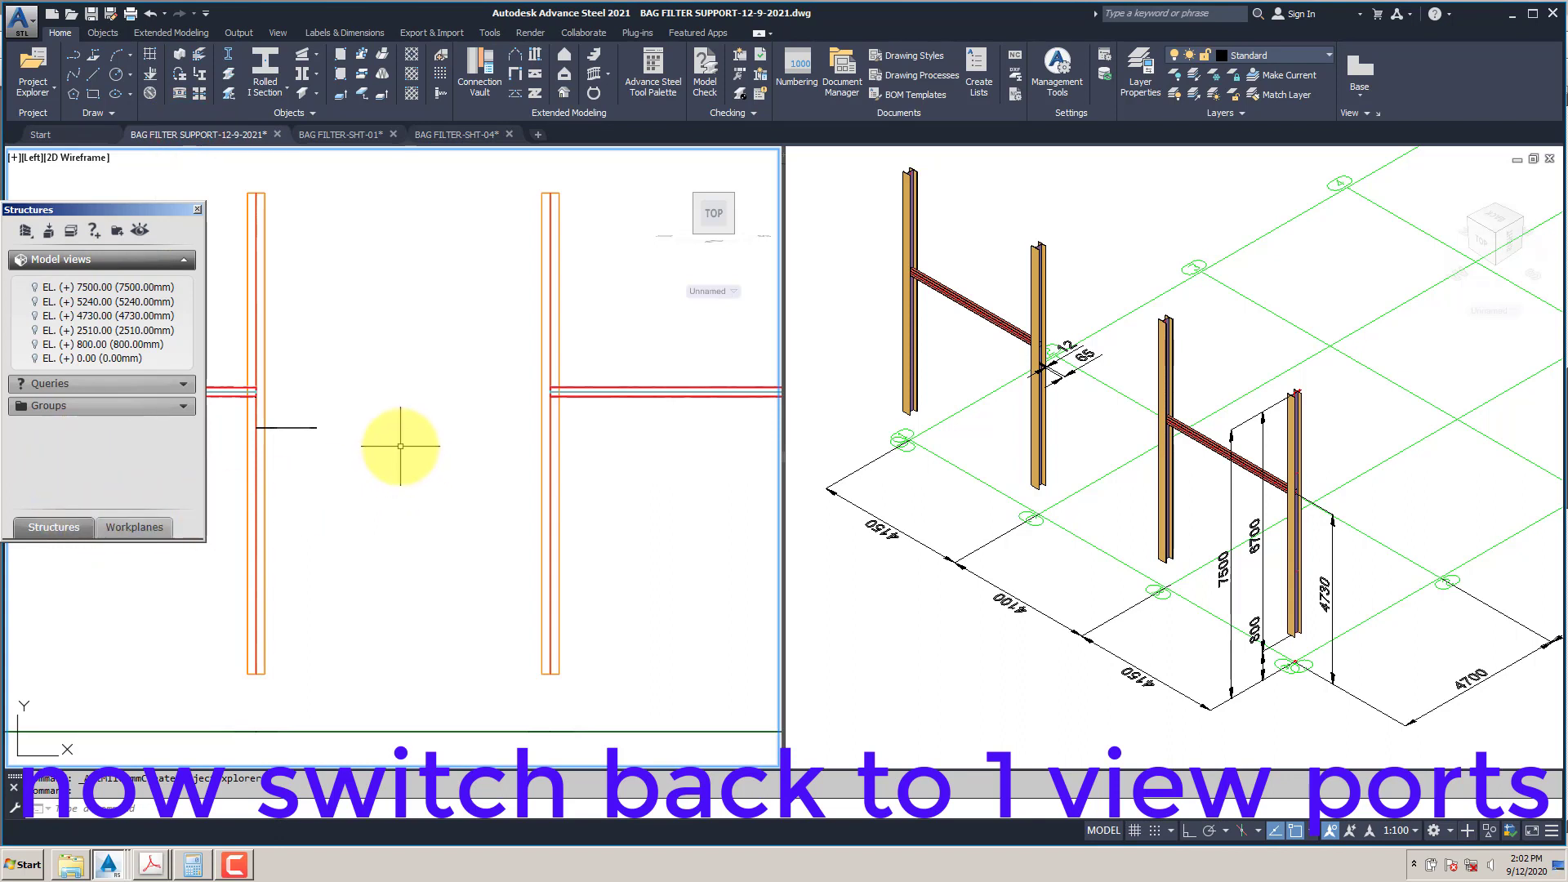
Step: Merge the split viewports into one single view oriented to SW Isometric
{"action": "middle_click_drag", "start_coordinate": [422, 454], "coordinate": [413, 444]}
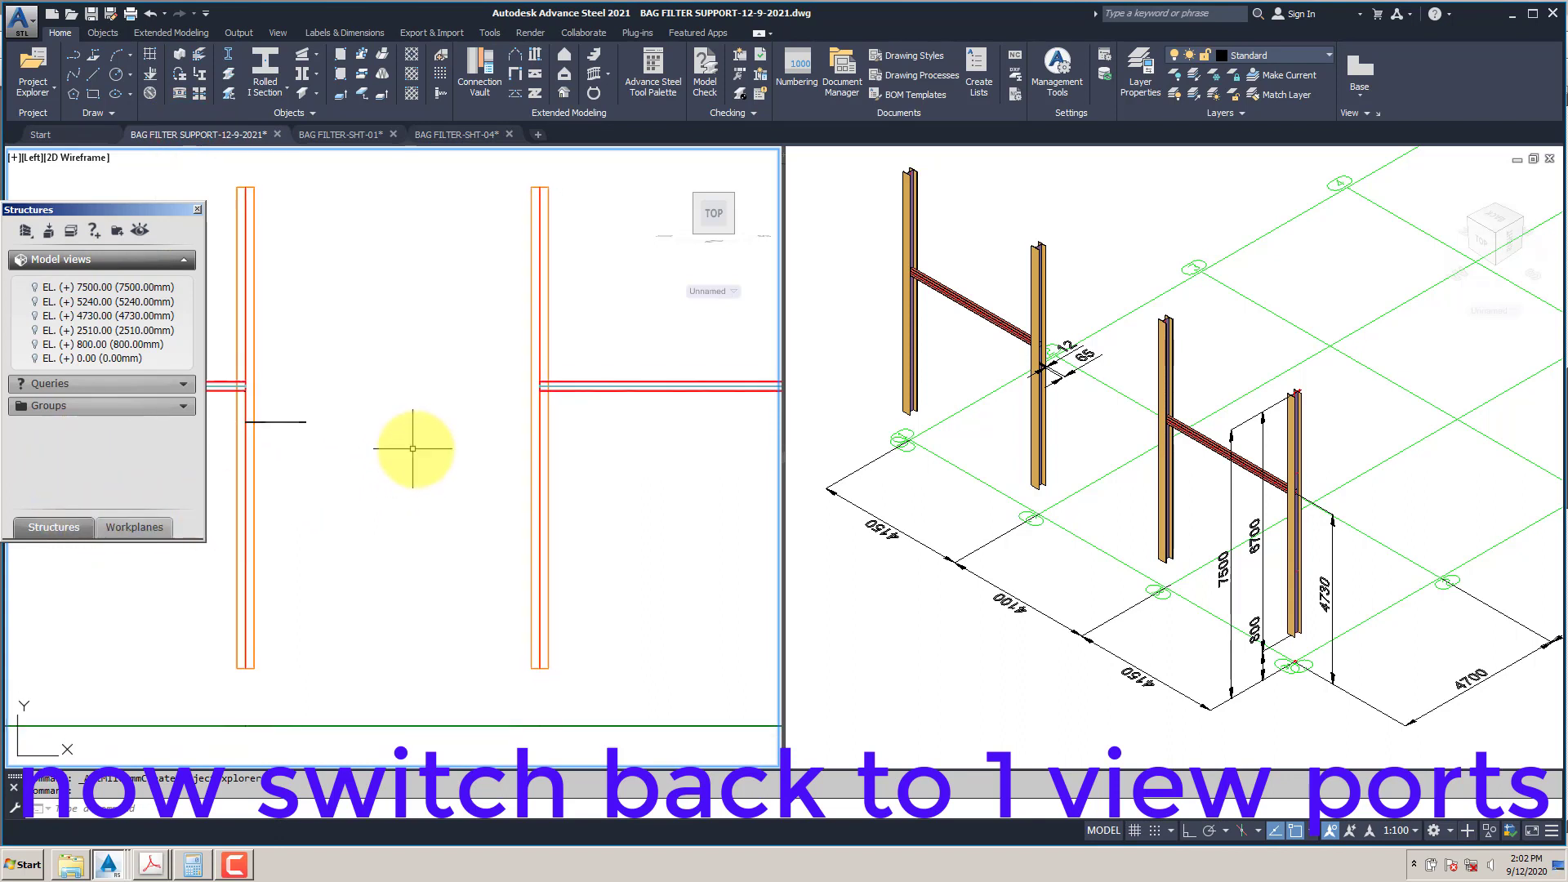
{"action": "left_click", "coordinate": [277, 34]}
{"action": "left_click", "coordinate": [219, 65]}
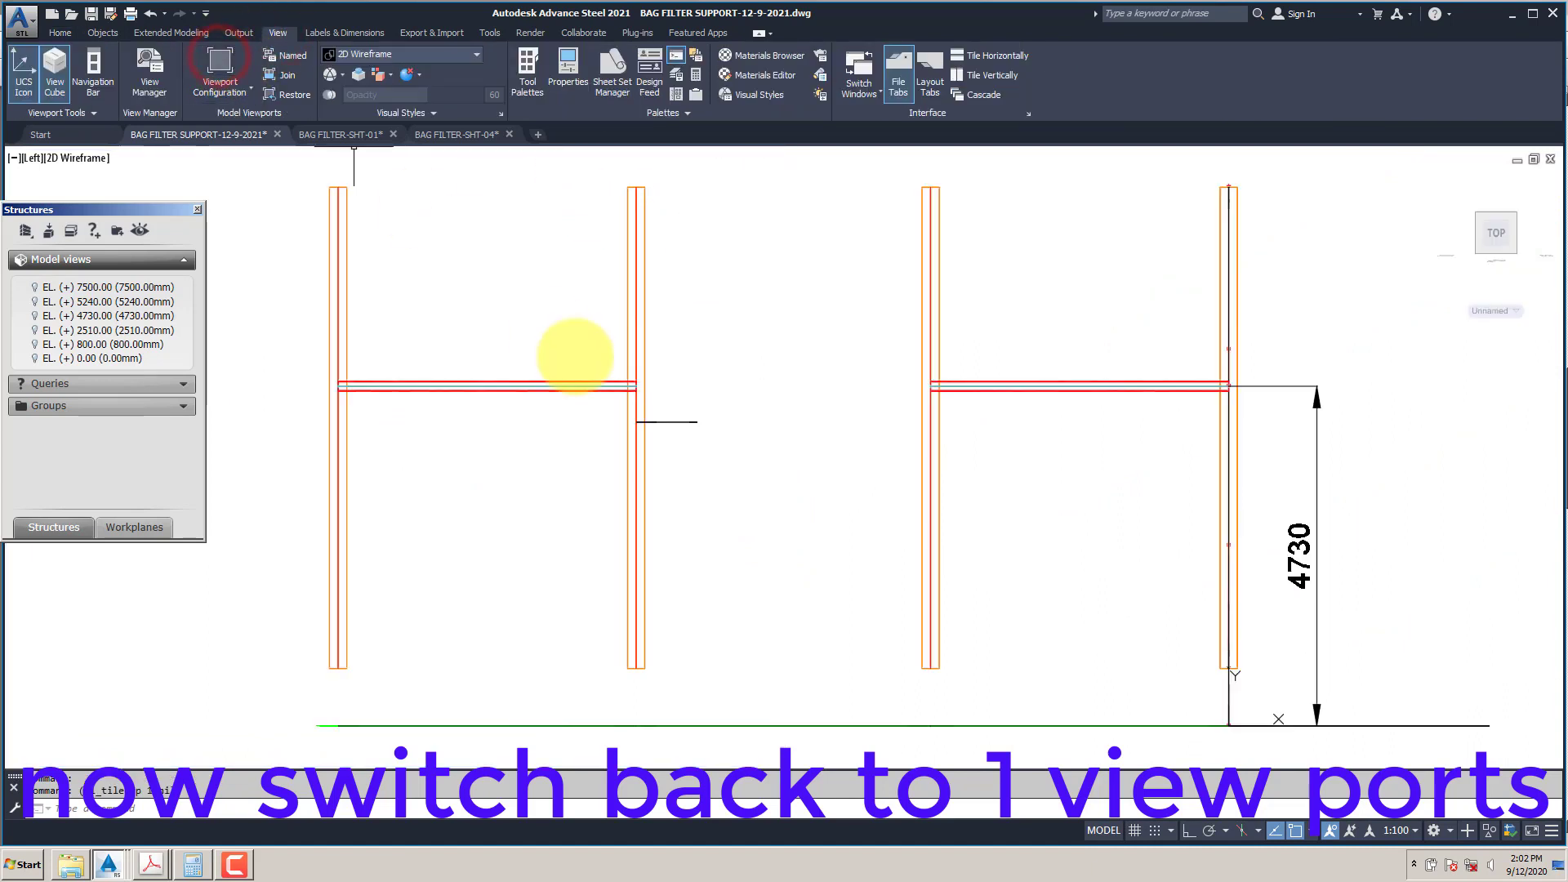
{"action": "left_click", "coordinate": [28, 158]}
{"action": "left_click", "coordinate": [72, 278]}
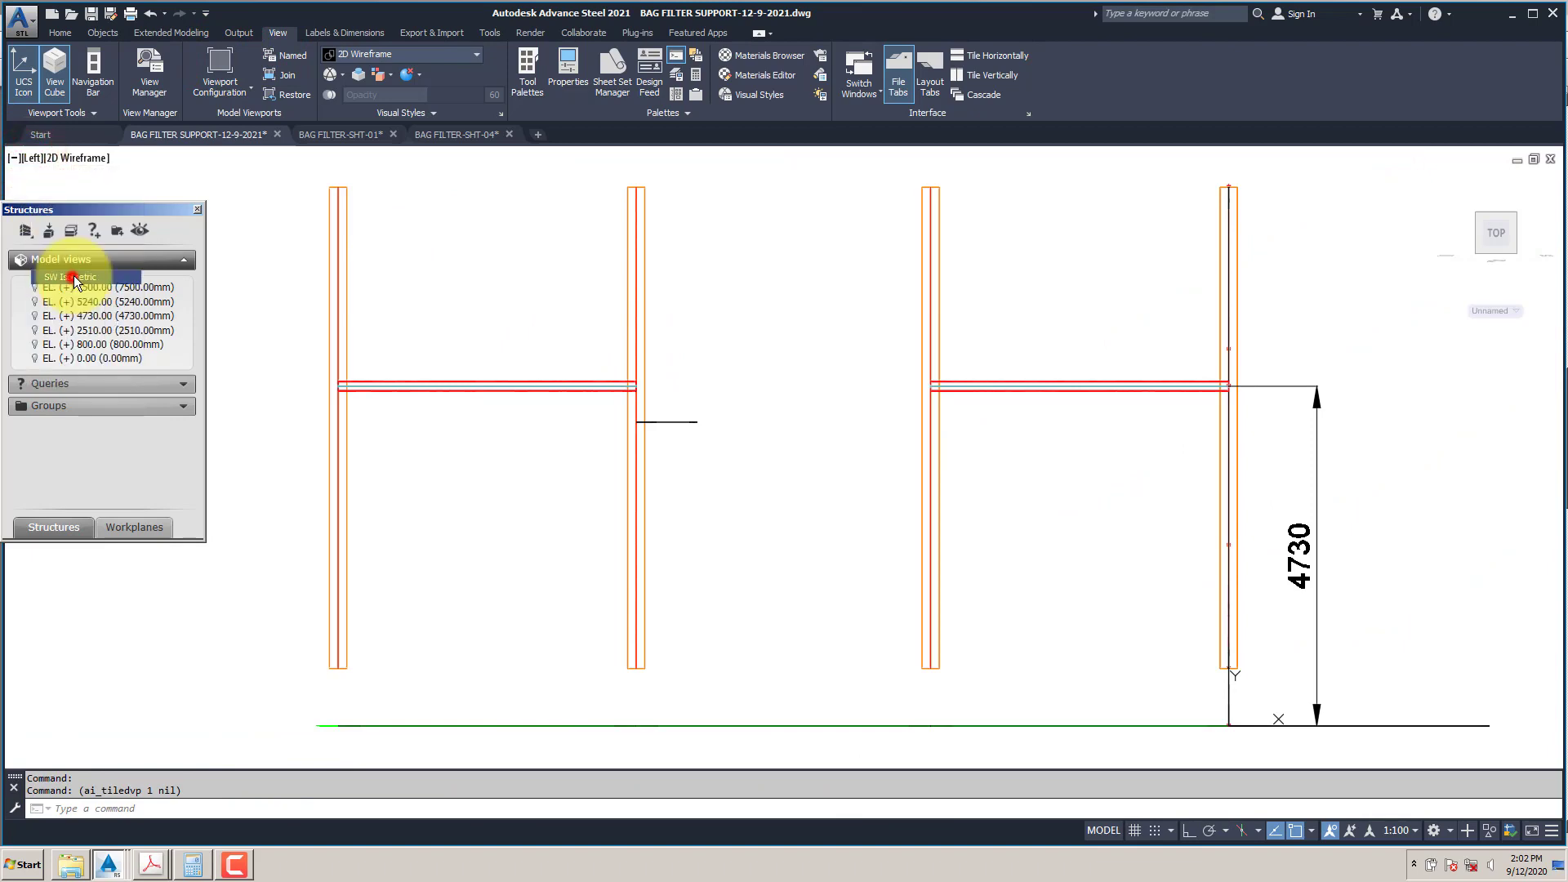
{"action": "scroll", "coordinate": [596, 564], "scroll_direction": "up", "scroll_amount": 3}
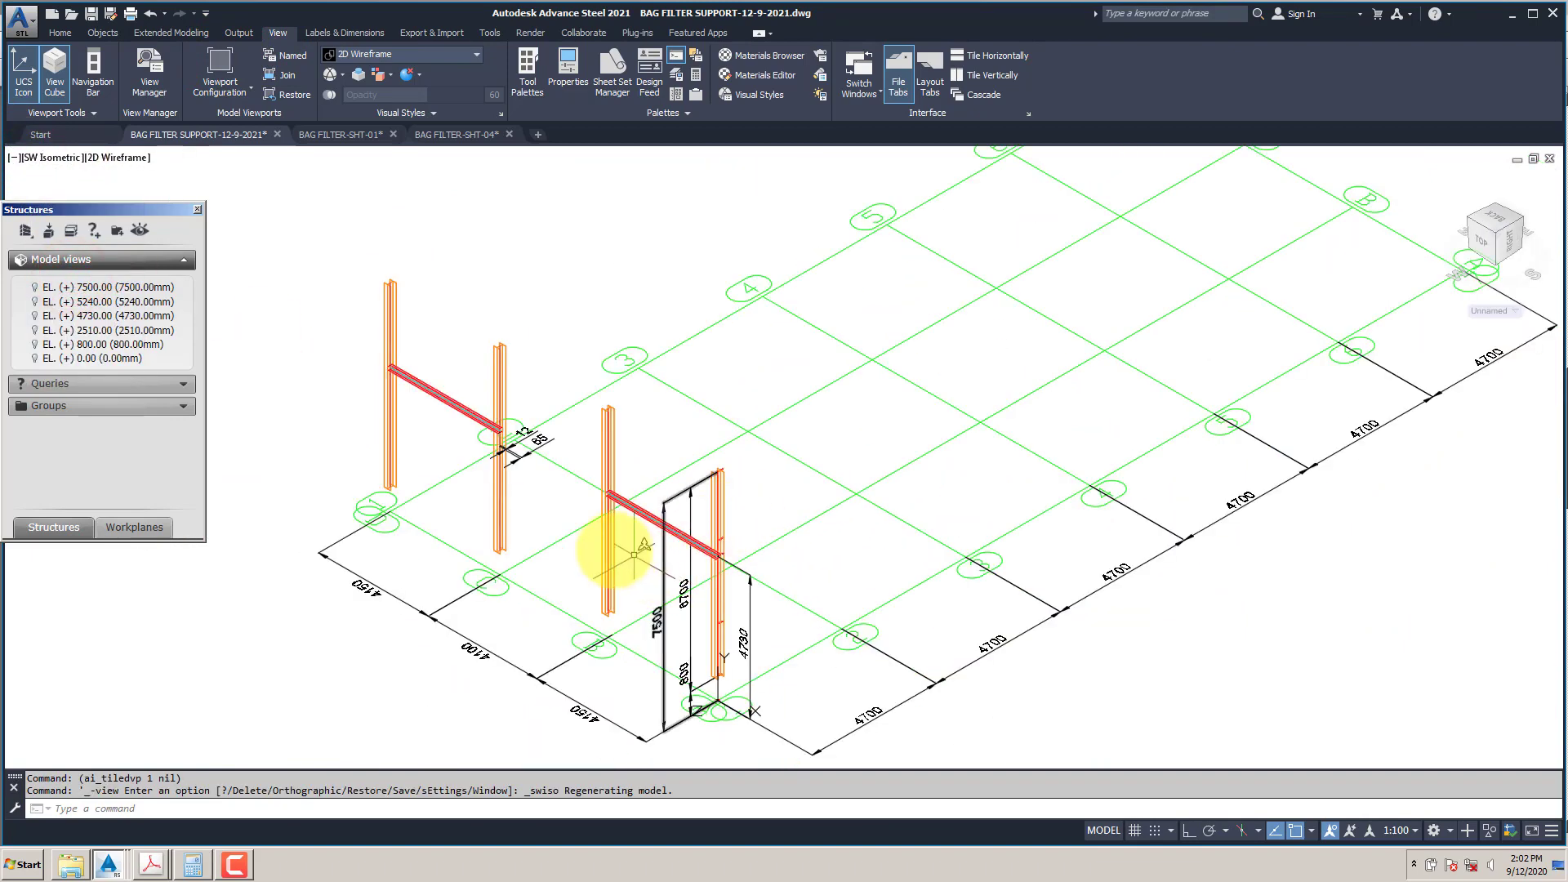
Step: Activate the EL. (+) 4730 level as the working elevation
{"action": "right_click", "coordinate": [85, 316]}
{"action": "left_click", "coordinate": [130, 326]}
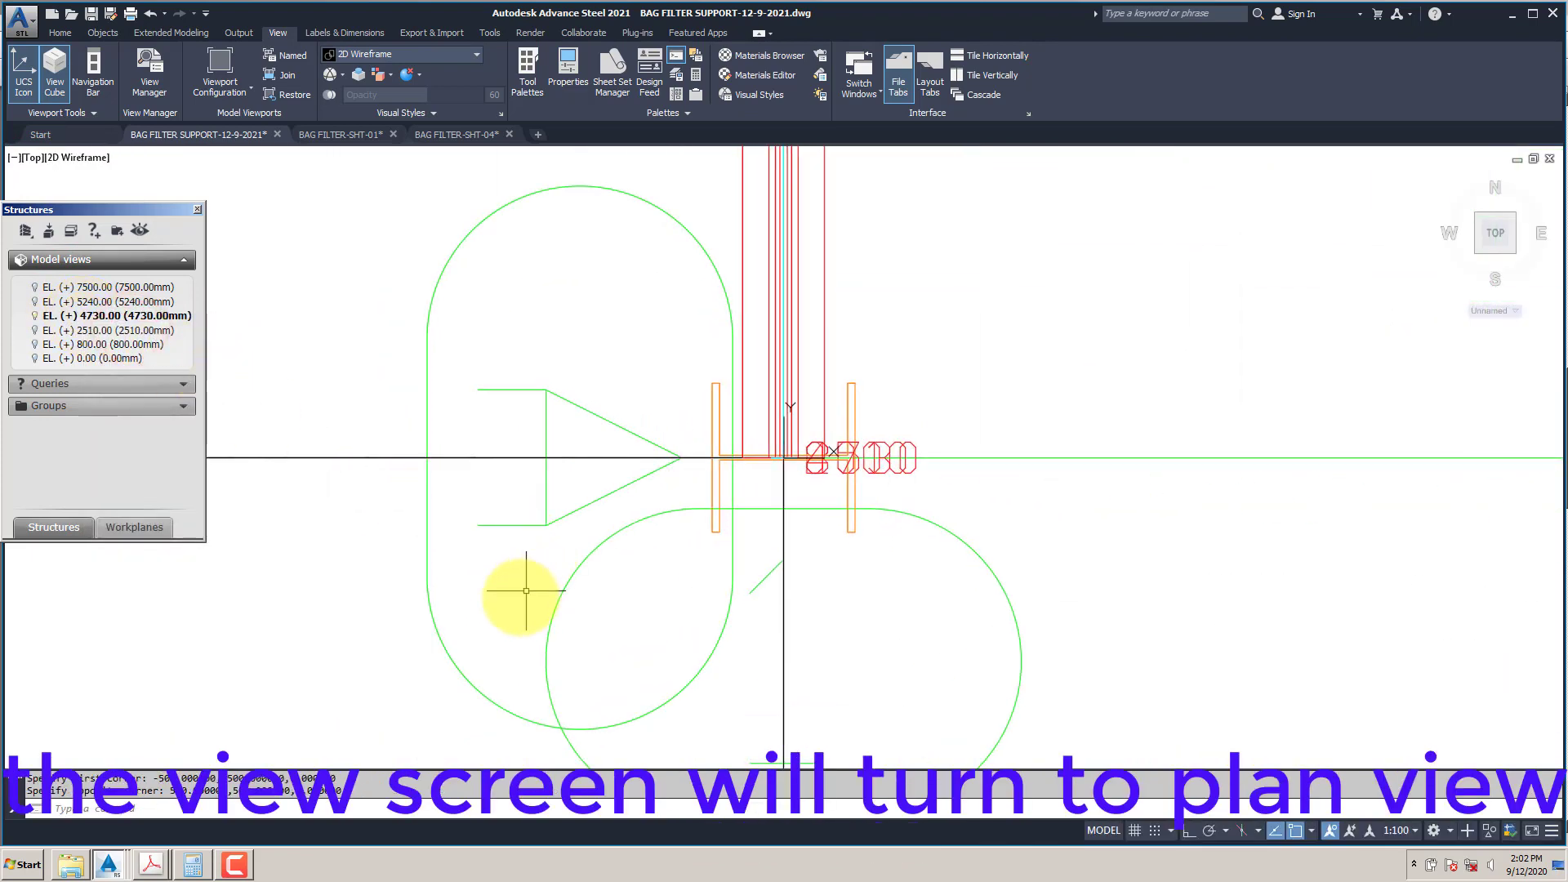
{"action": "scroll", "coordinate": [508, 595], "scroll_direction": "down", "scroll_amount": 5}
{"action": "scroll", "coordinate": [526, 438], "scroll_direction": "up", "scroll_amount": 3}
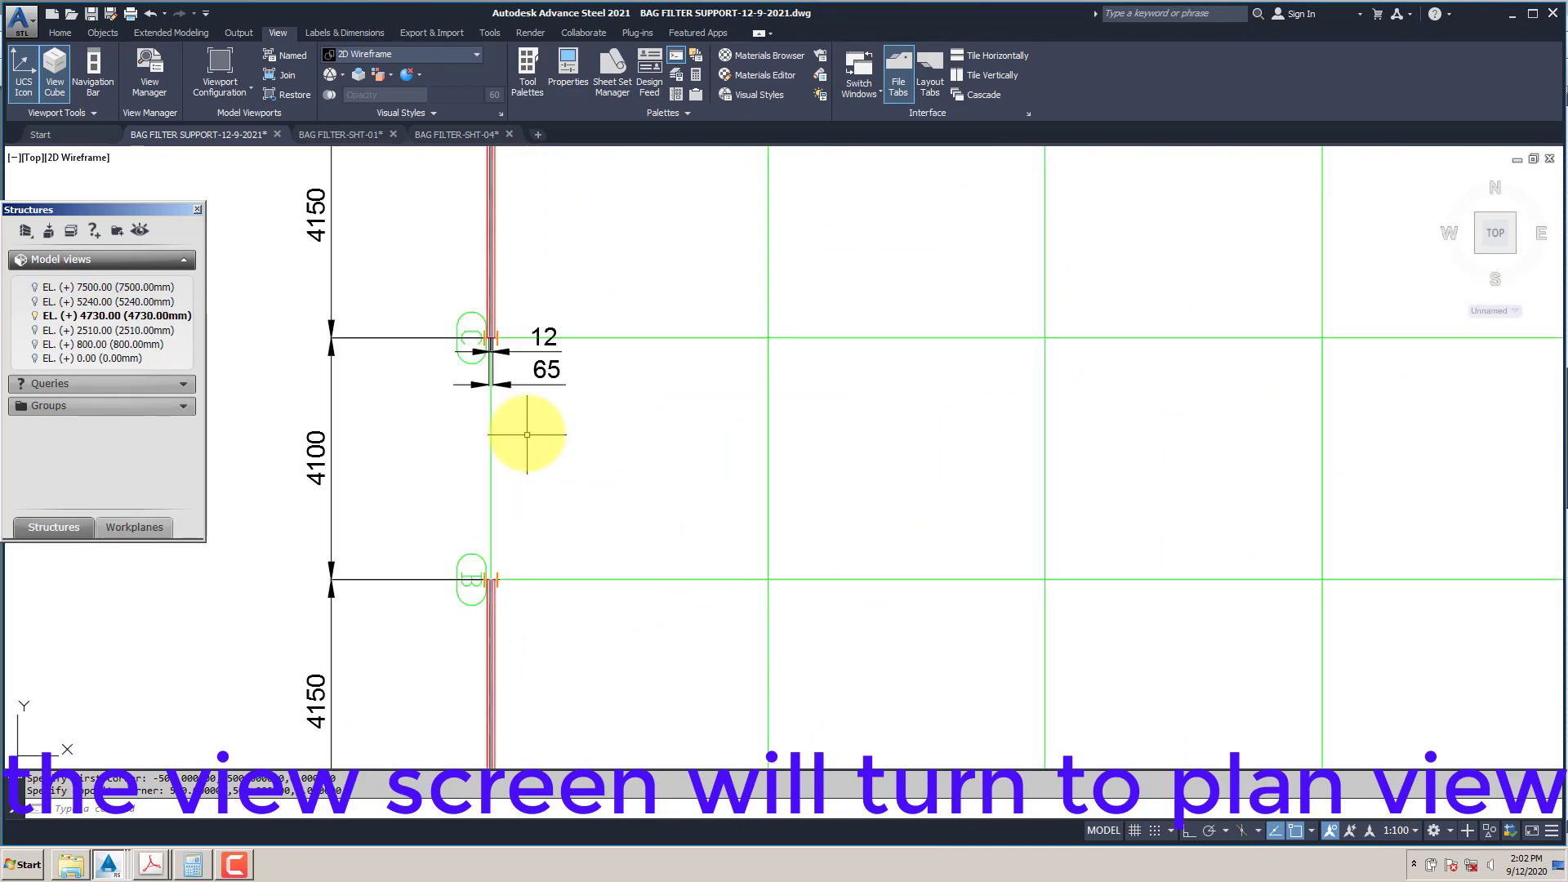
{"action": "left_click", "coordinate": [59, 32]}
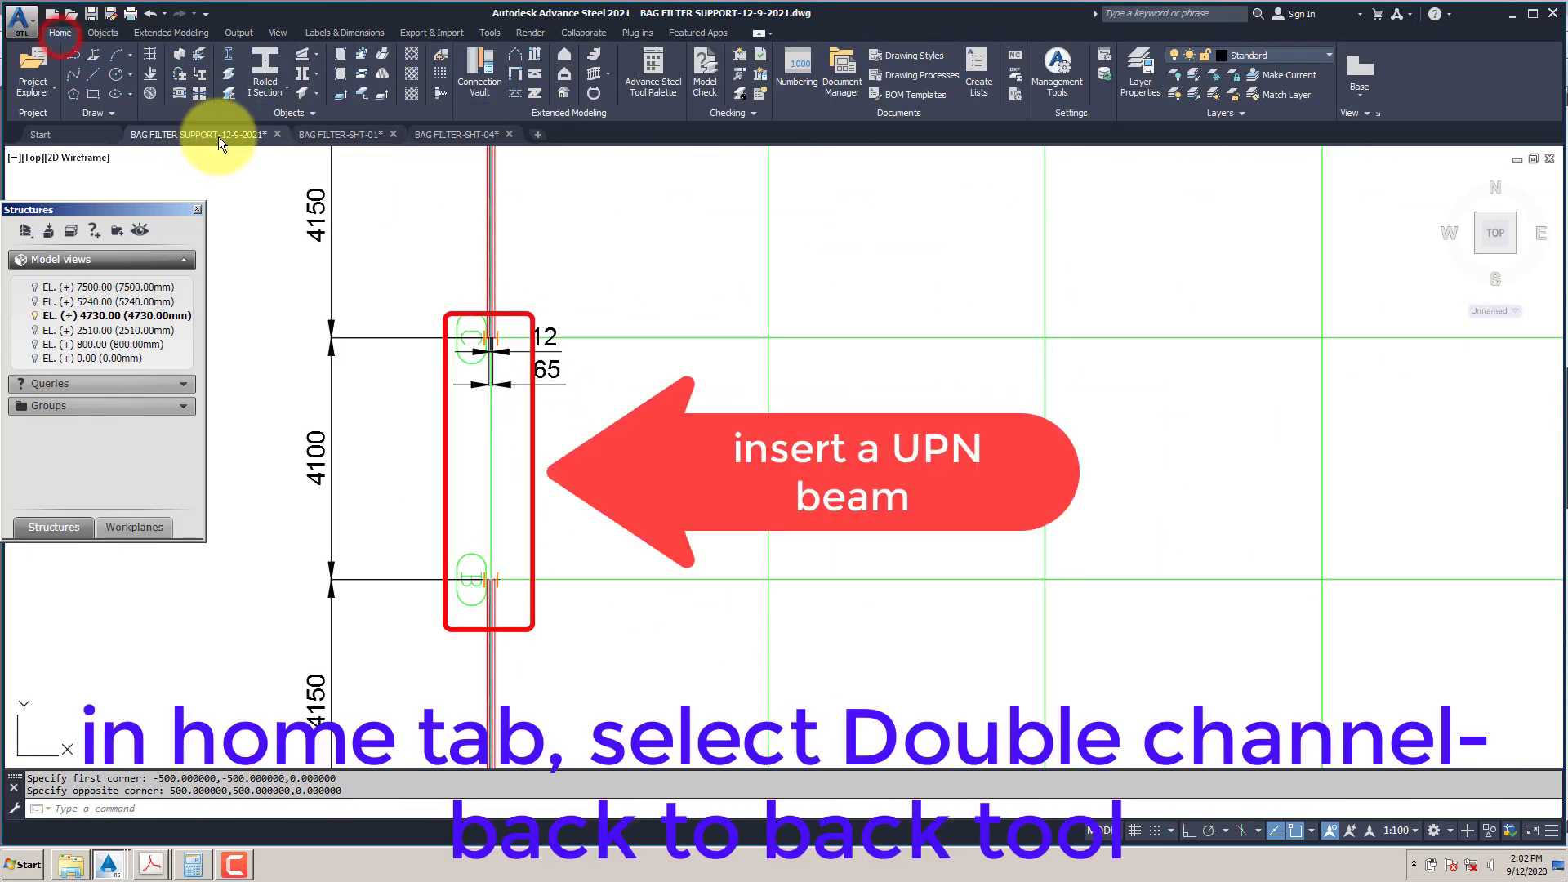
Step: Draw a back-to-back double channel beam from grid 1/C to the next grid node using Node snaps
{"action": "left_click", "coordinate": [303, 73]}
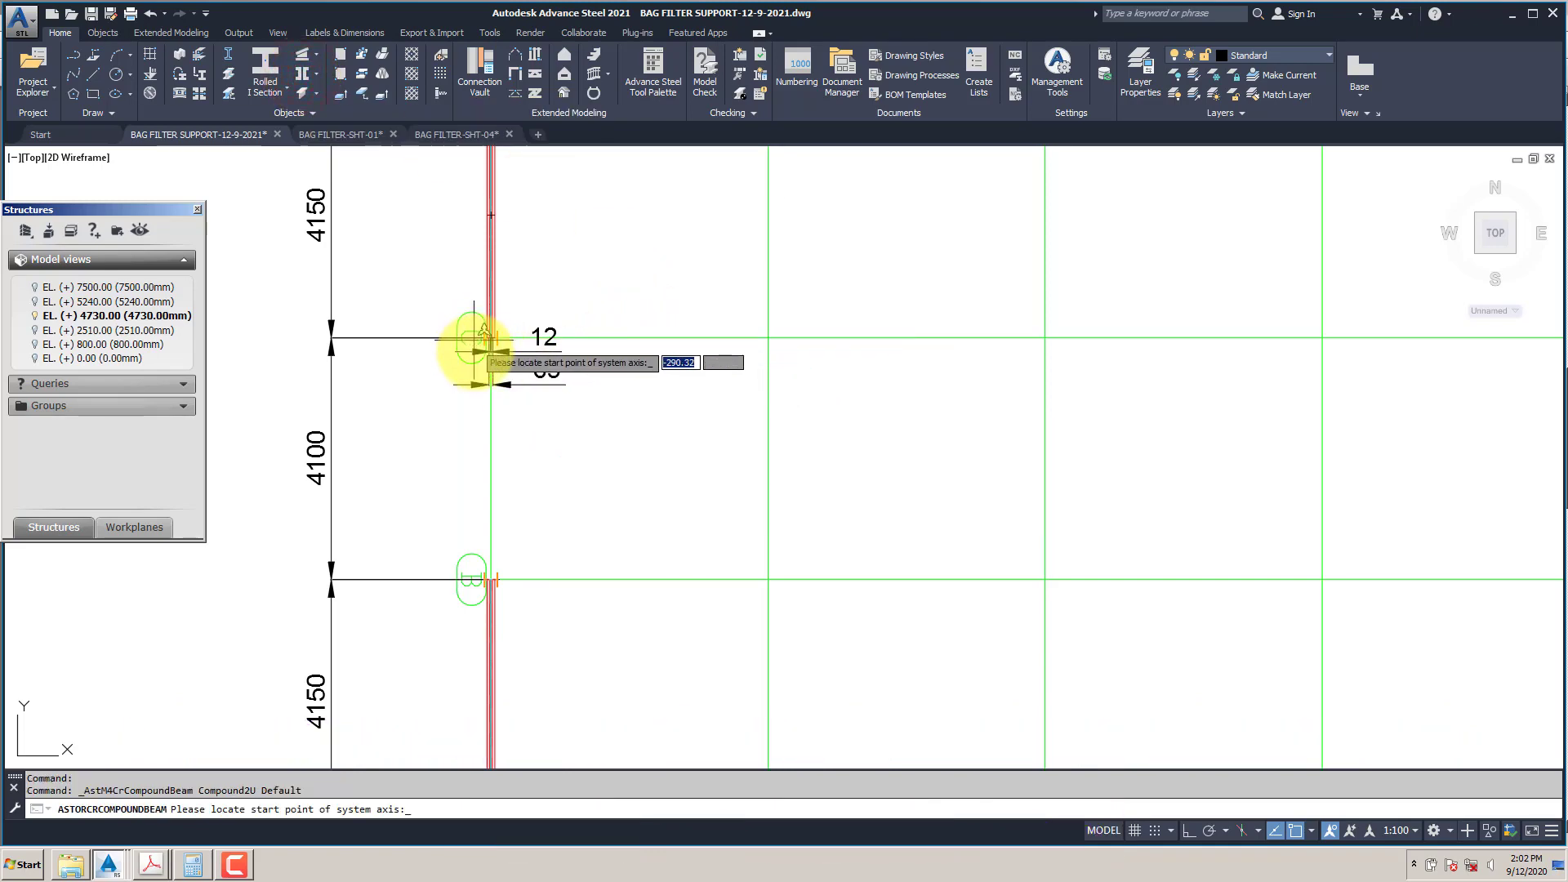
{"action": "scroll", "coordinate": [482, 341], "scroll_direction": "up", "scroll_amount": 5}
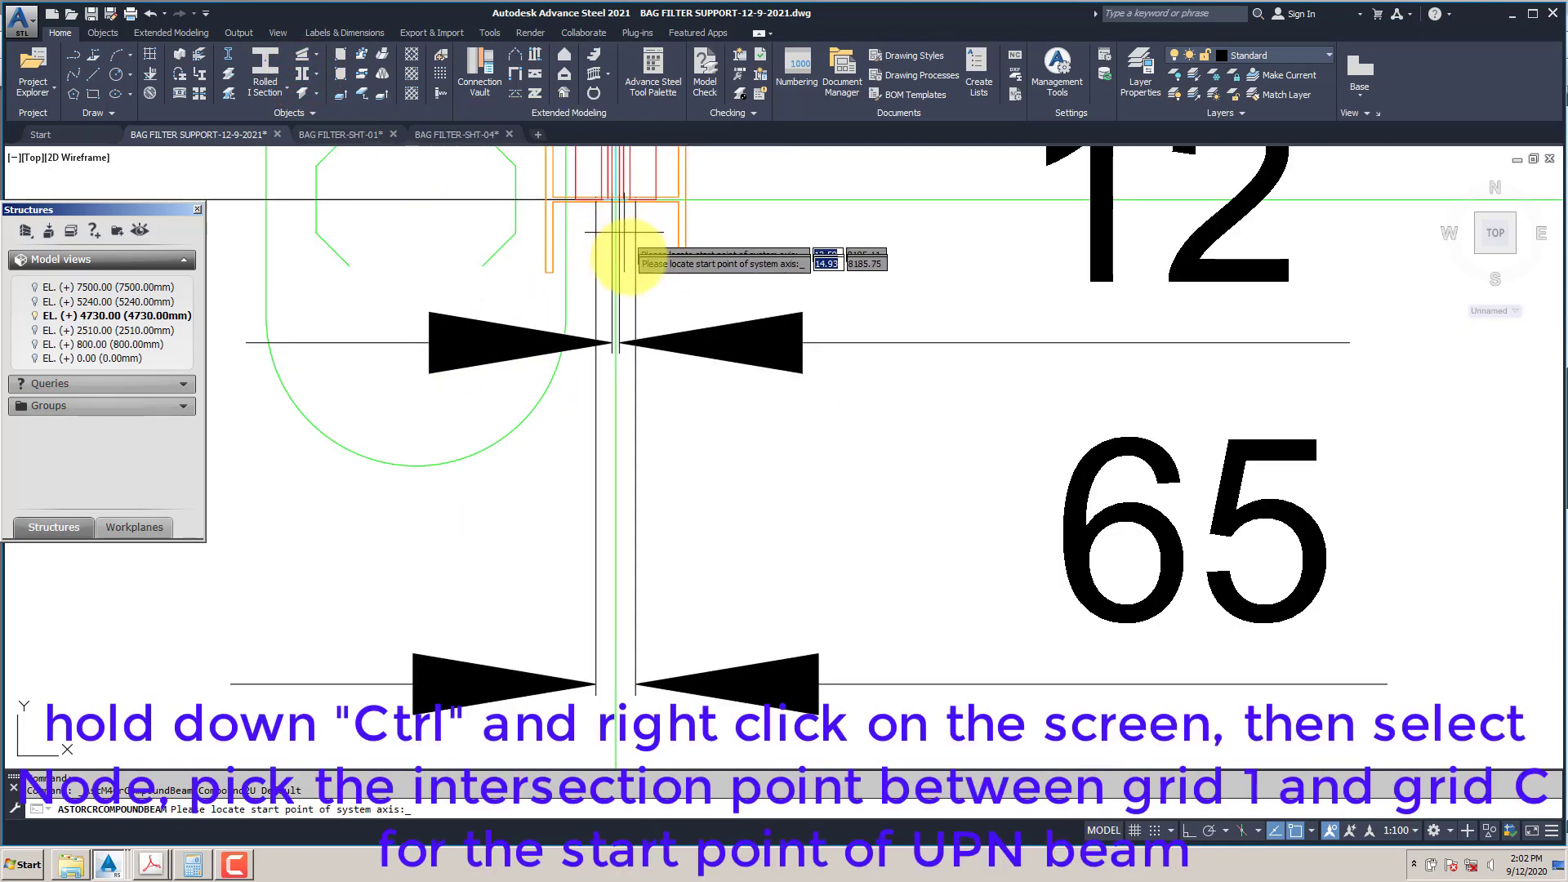
{"action": "right_click", "coordinate": [646, 184], "text": "ctrl"}
{"action": "left_click", "coordinate": [678, 490]}
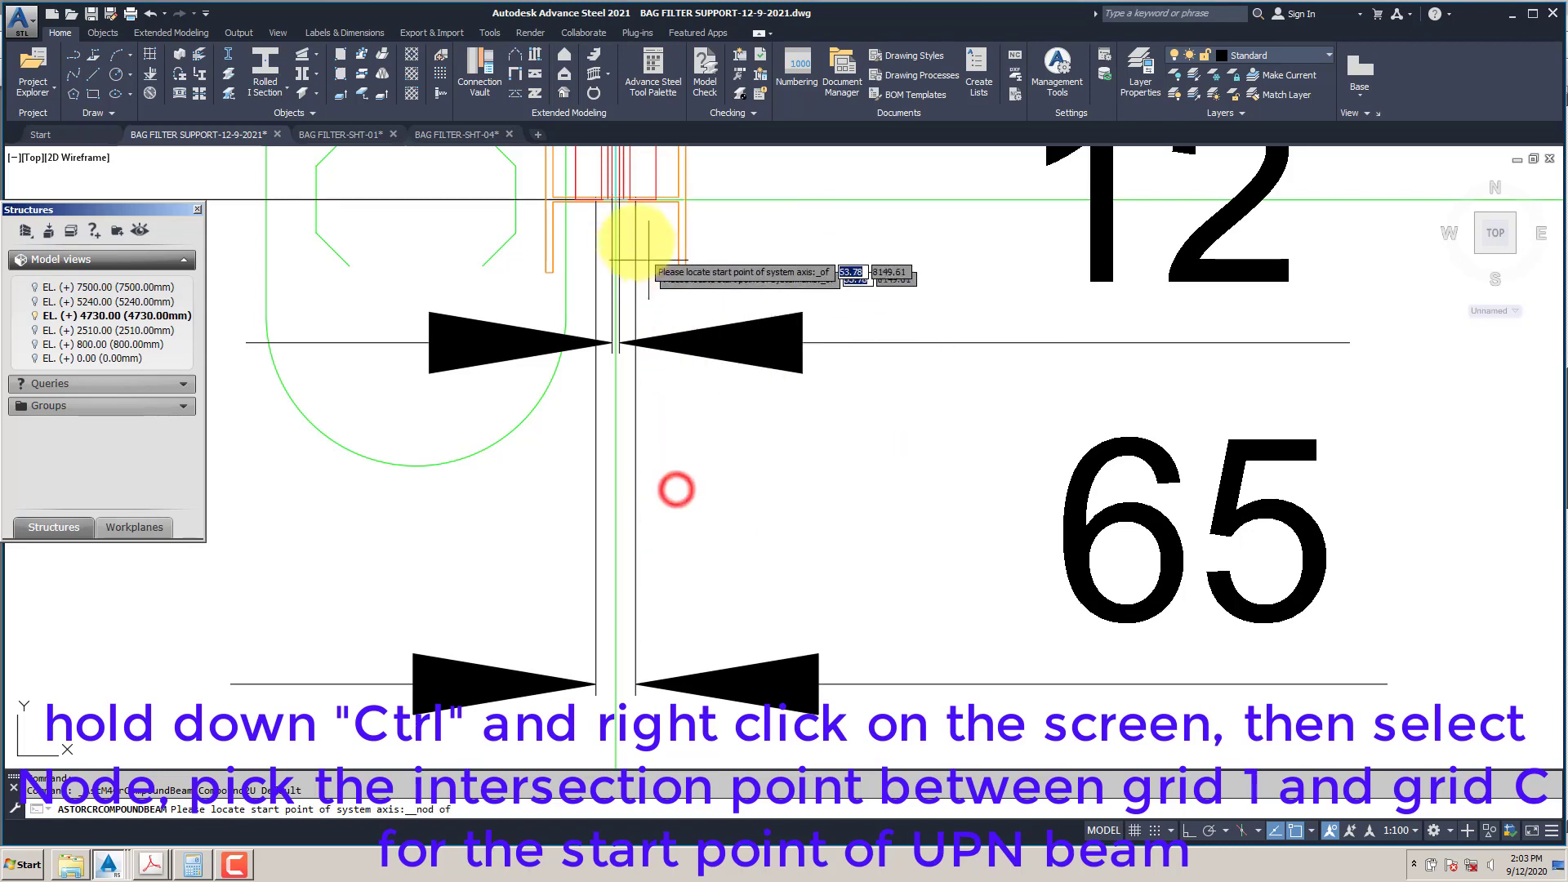
{"action": "scroll", "coordinate": [608, 173], "scroll_direction": "up", "scroll_amount": 4}
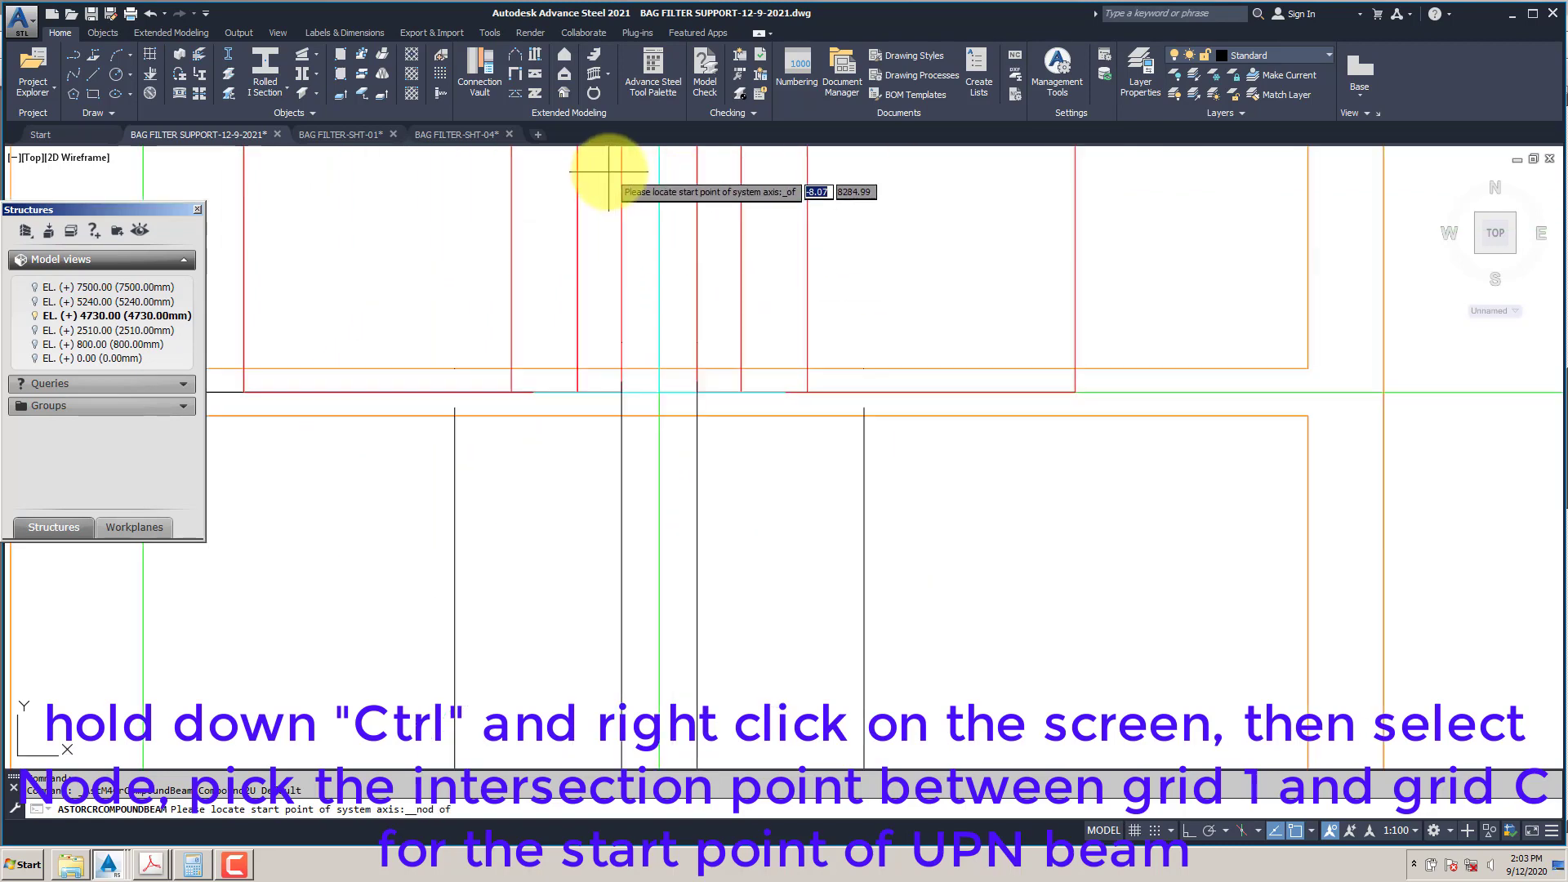
{"action": "left_click", "coordinate": [675, 390]}
{"action": "scroll", "coordinate": [708, 181], "scroll_direction": "down", "scroll_amount": 5}
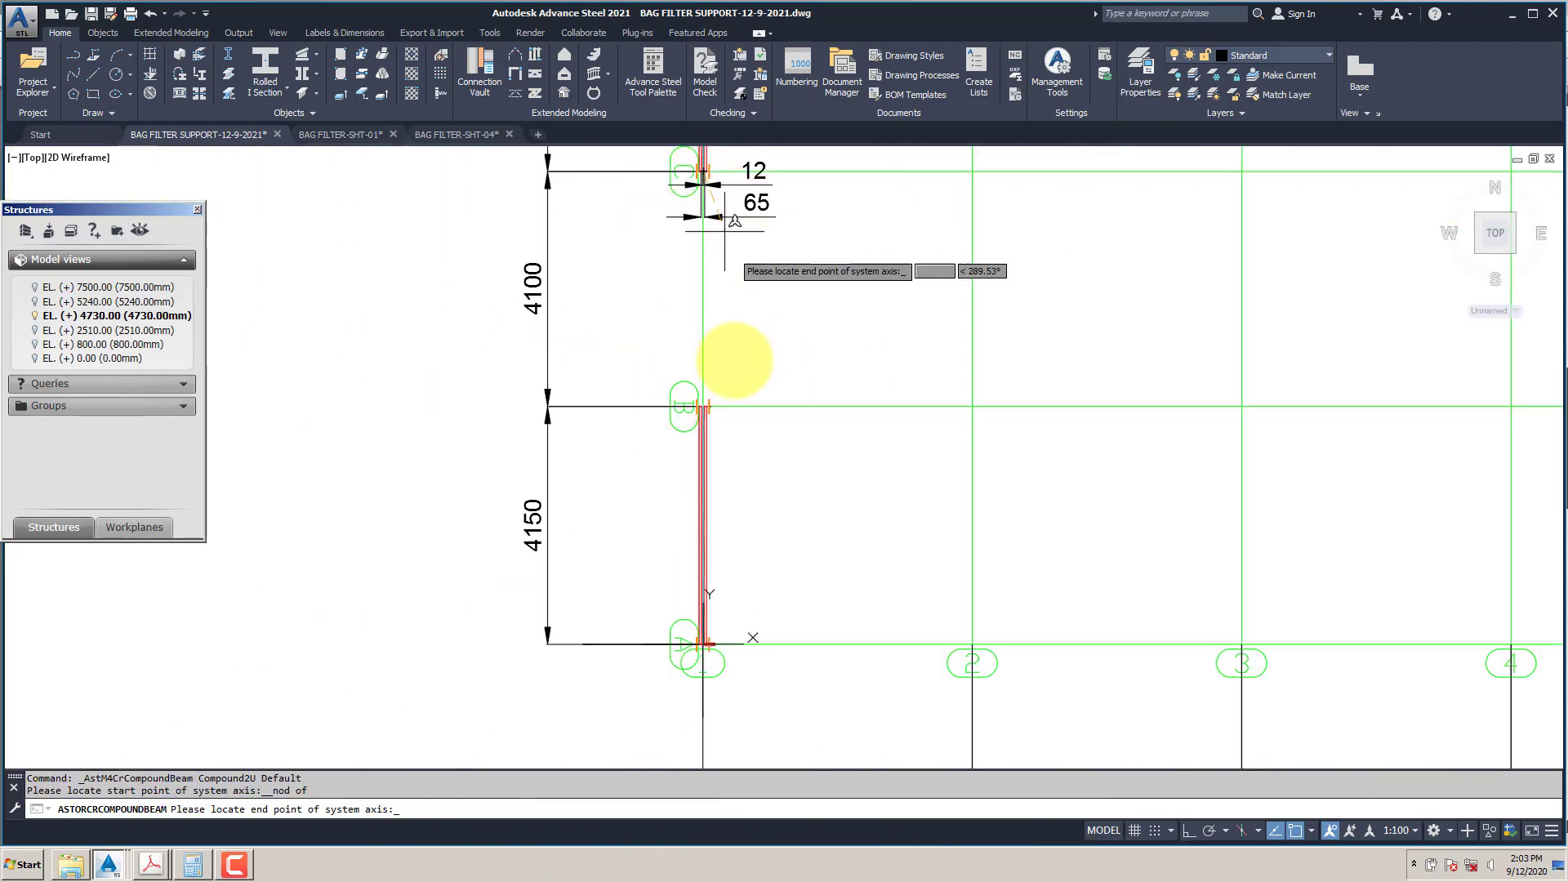
{"action": "scroll", "coordinate": [663, 401], "scroll_direction": "up", "scroll_amount": 5}
{"action": "scroll", "coordinate": [611, 397], "scroll_direction": "up", "scroll_amount": 4}
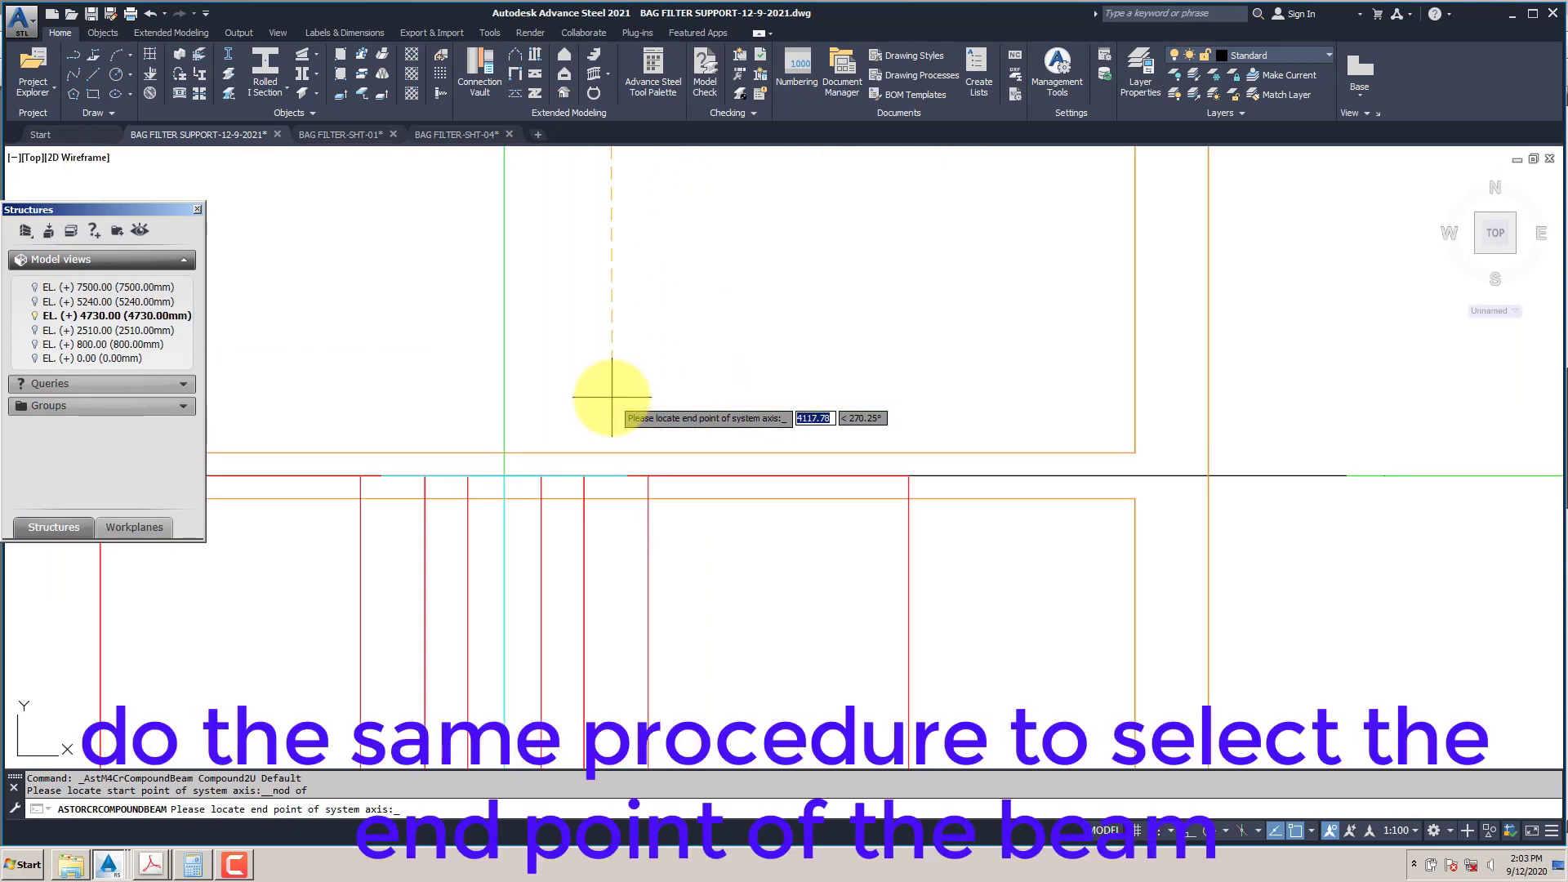
{"action": "right_click", "coordinate": [612, 396], "text": "shift"}
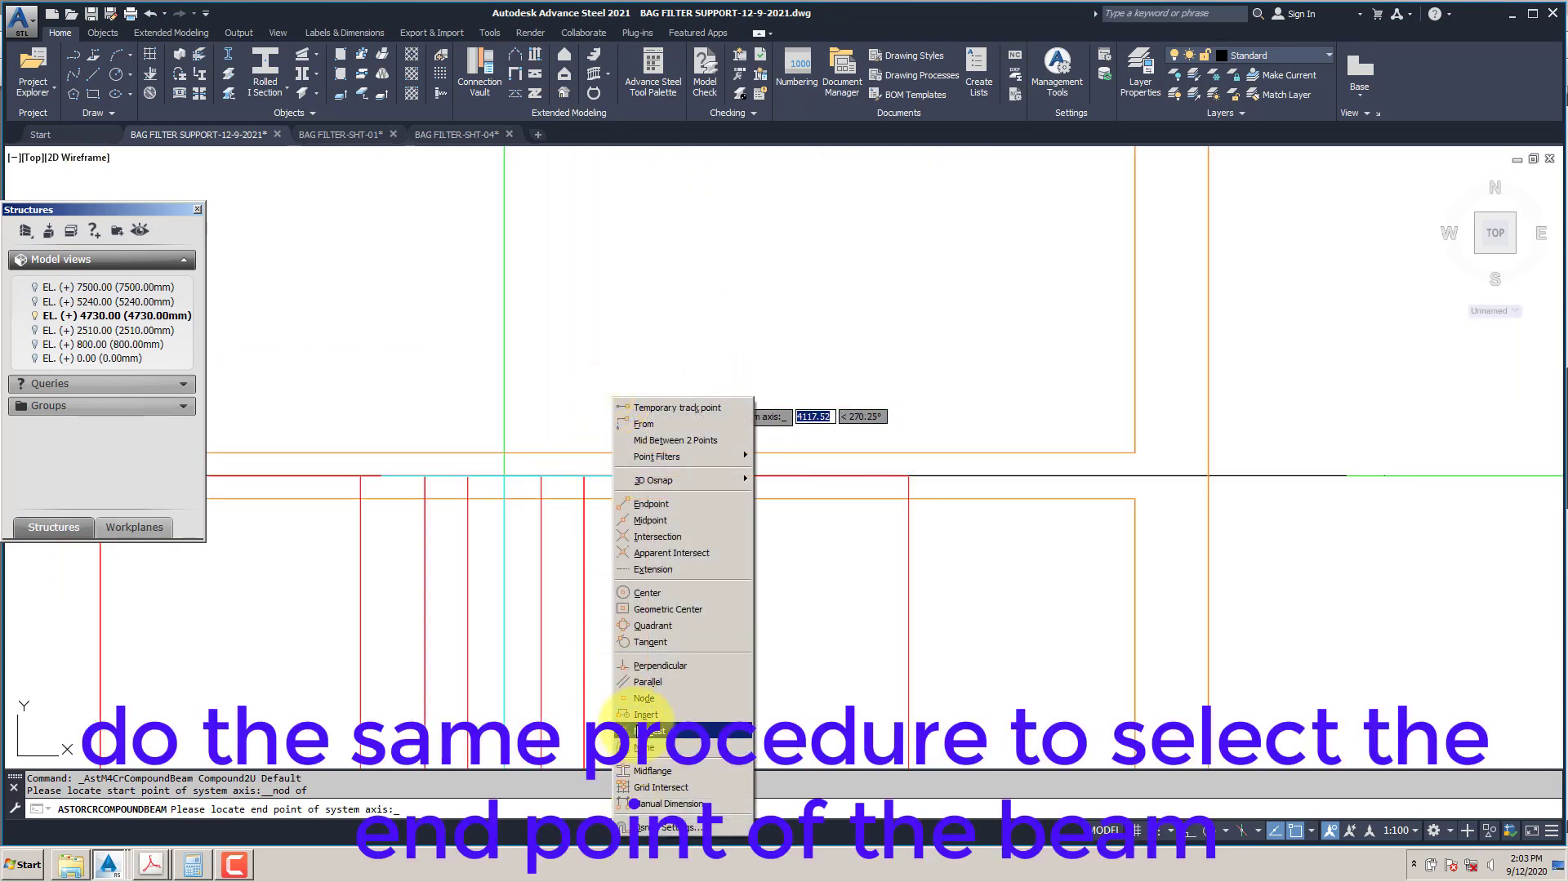
{"action": "left_click", "coordinate": [642, 700]}
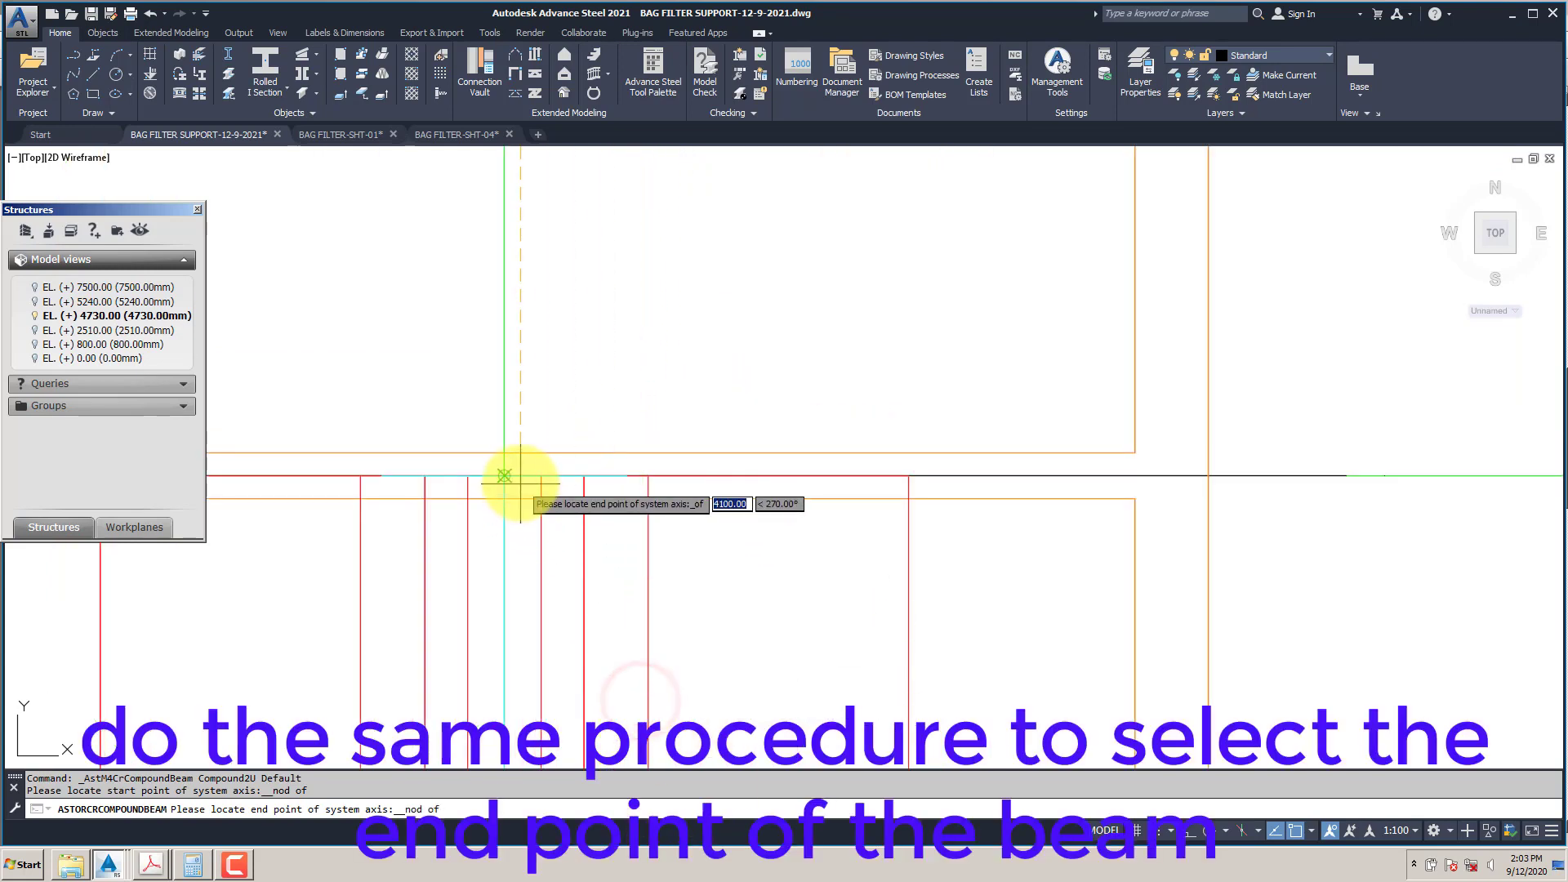
{"action": "left_click", "coordinate": [577, 518]}
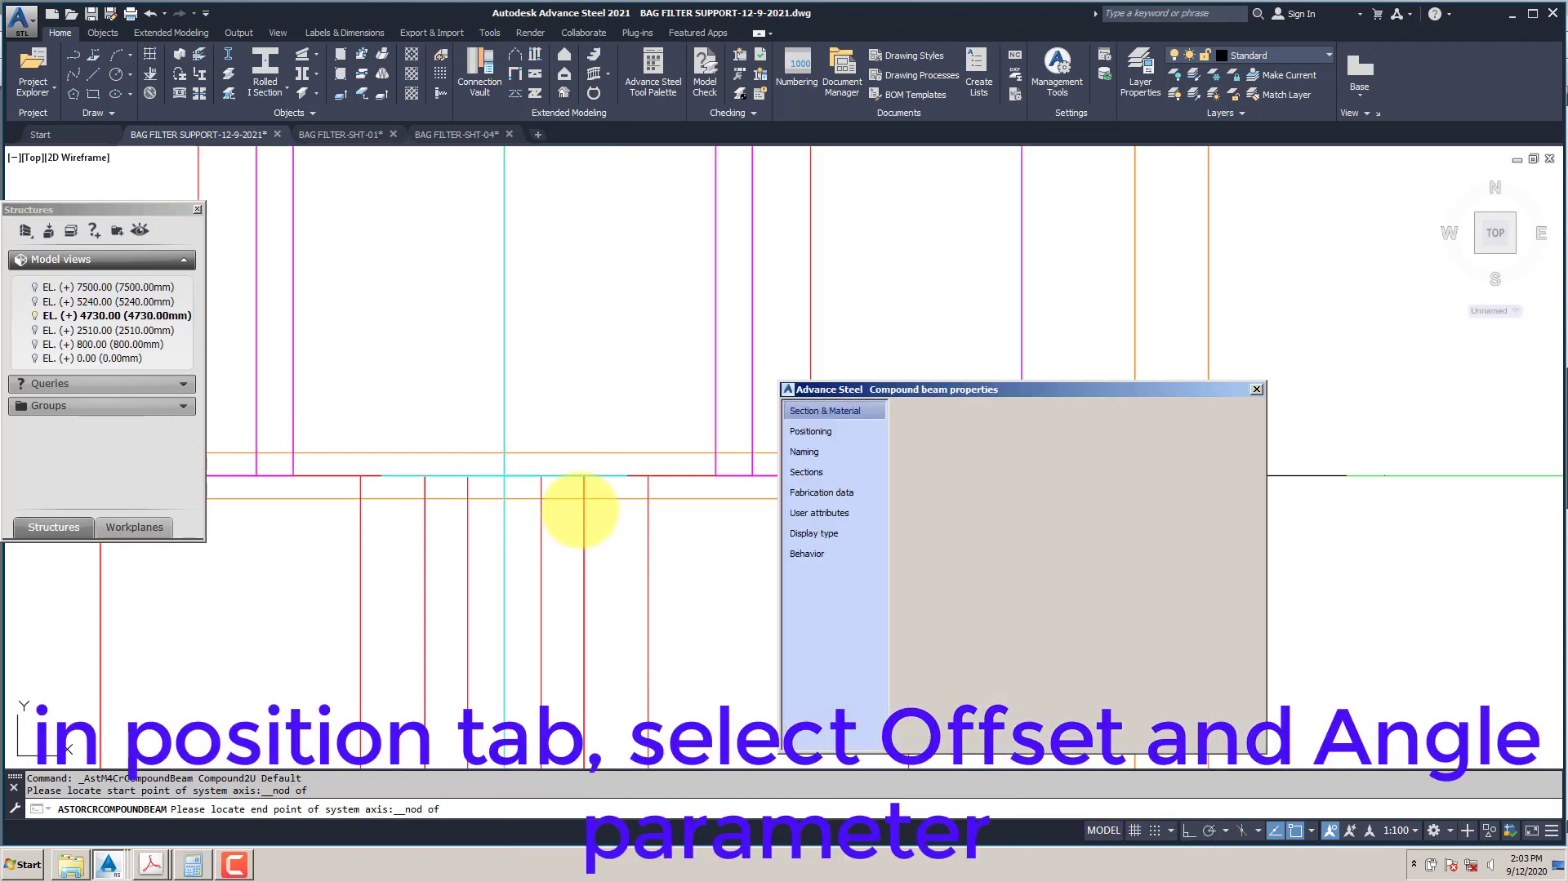
Step: Set the beam's positioning offset to centre on its system axis
{"action": "left_click_drag", "start_coordinate": [1038, 395], "coordinate": [979, 217]}
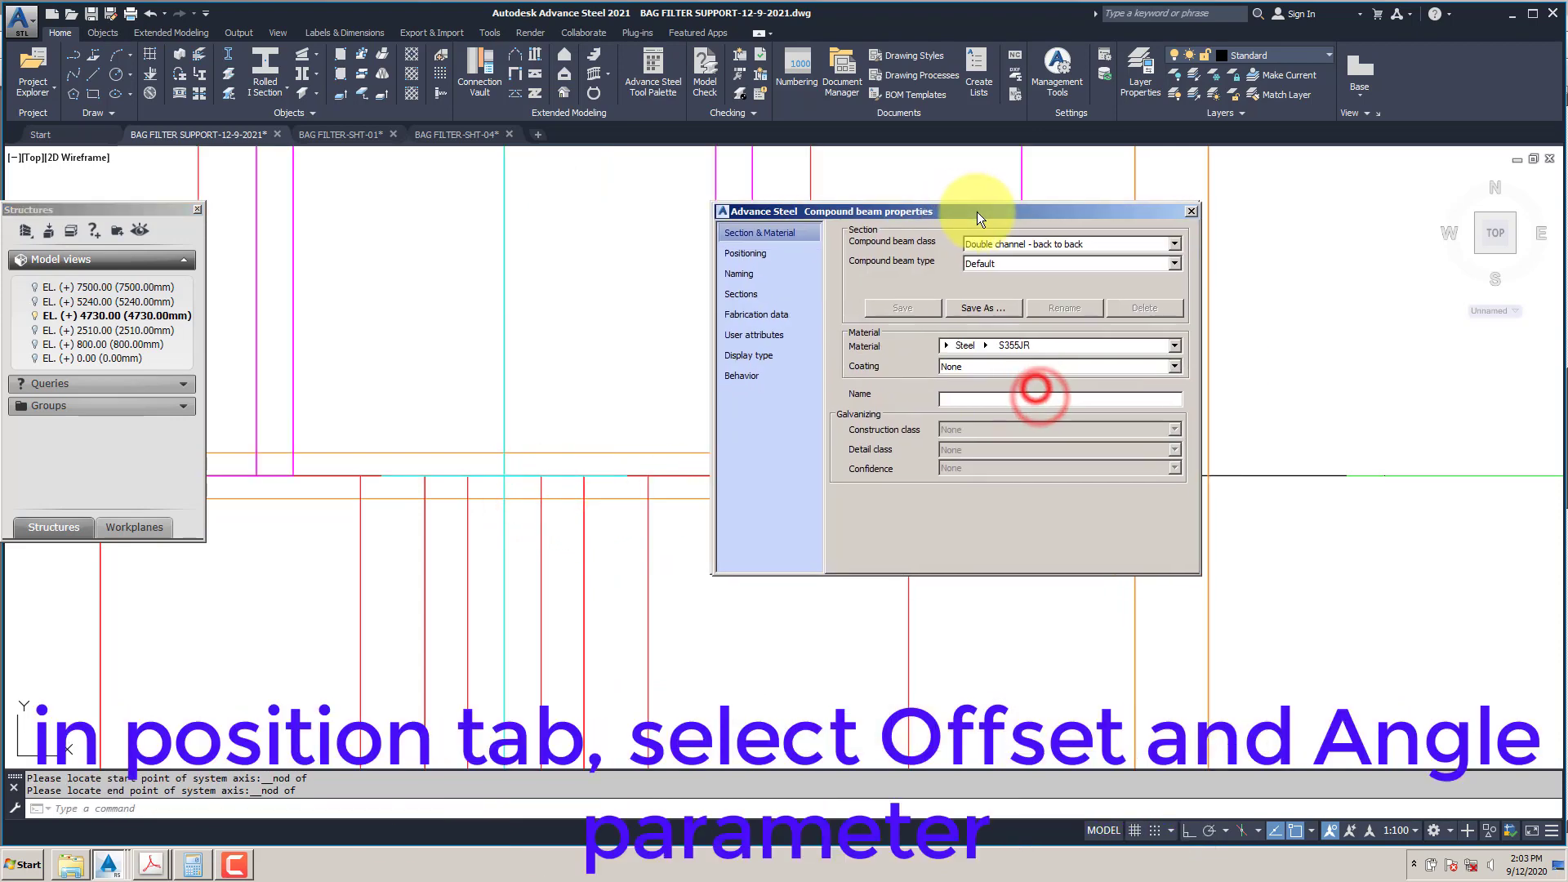
{"action": "left_click", "coordinate": [777, 253]}
{"action": "left_click", "coordinate": [922, 277]}
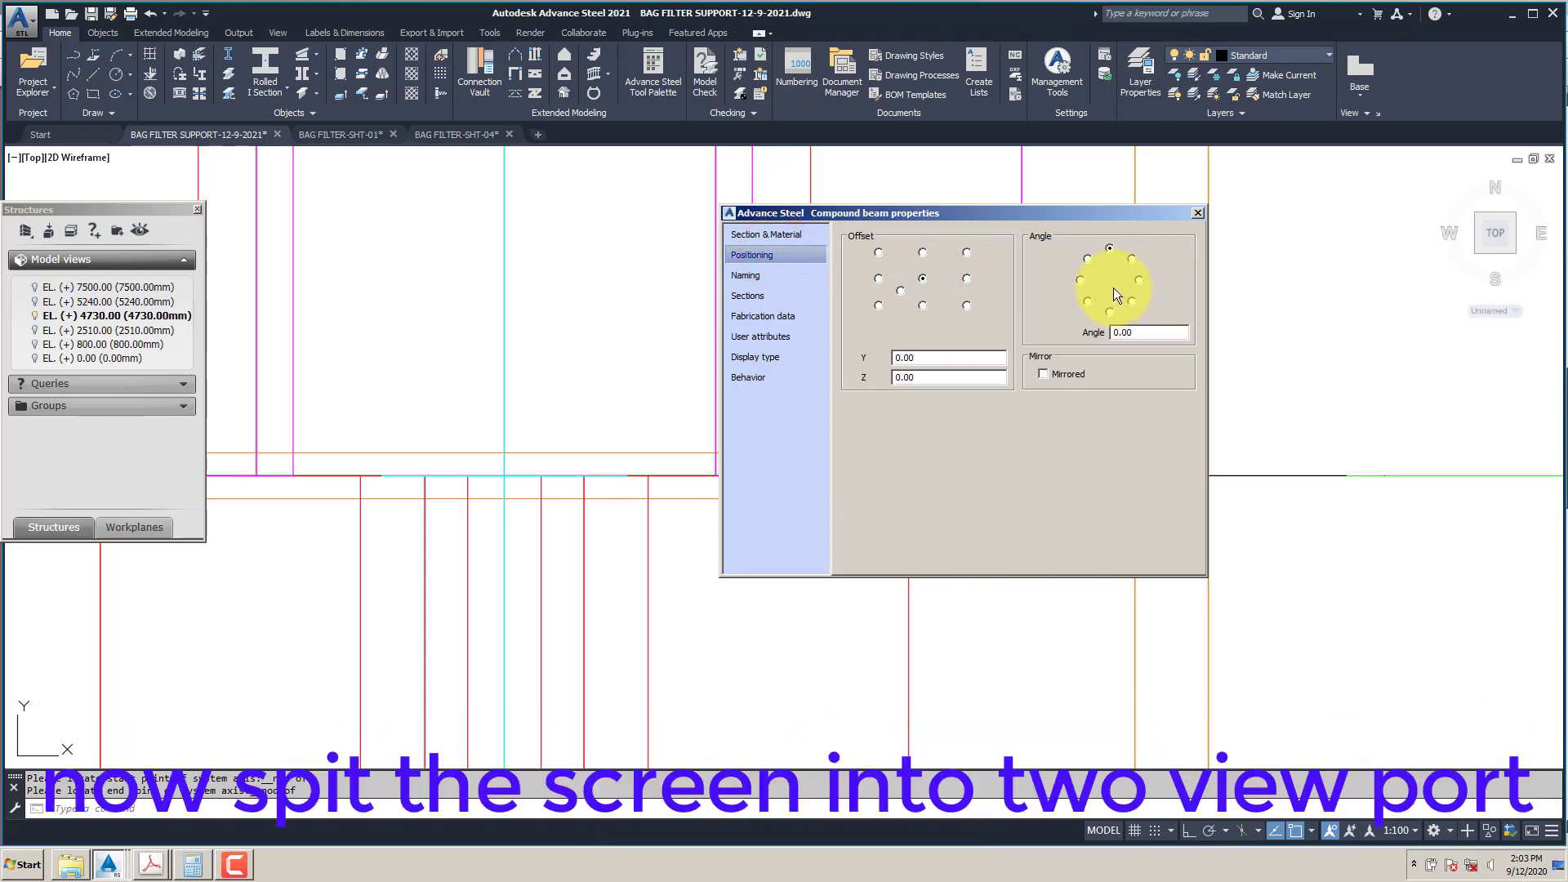
Step: Close the beam properties and split the drawing into Two: Vertical viewports
{"action": "left_click", "coordinate": [1197, 213]}
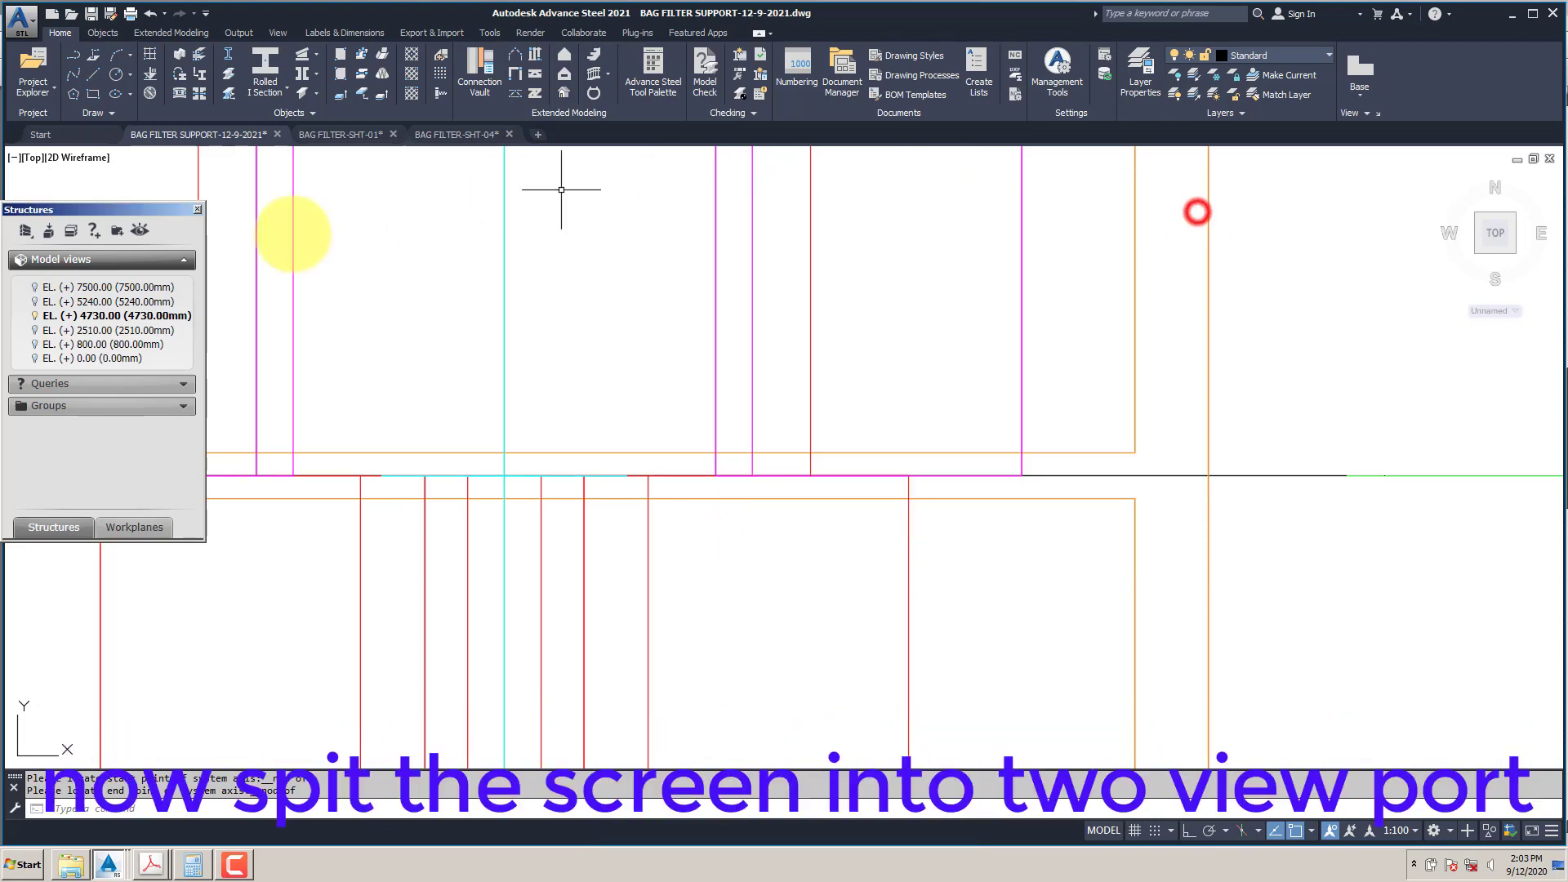
{"action": "scroll", "coordinate": [368, 374], "scroll_direction": "down", "scroll_amount": 6}
{"action": "scroll", "coordinate": [473, 351], "scroll_direction": "up", "scroll_amount": 2}
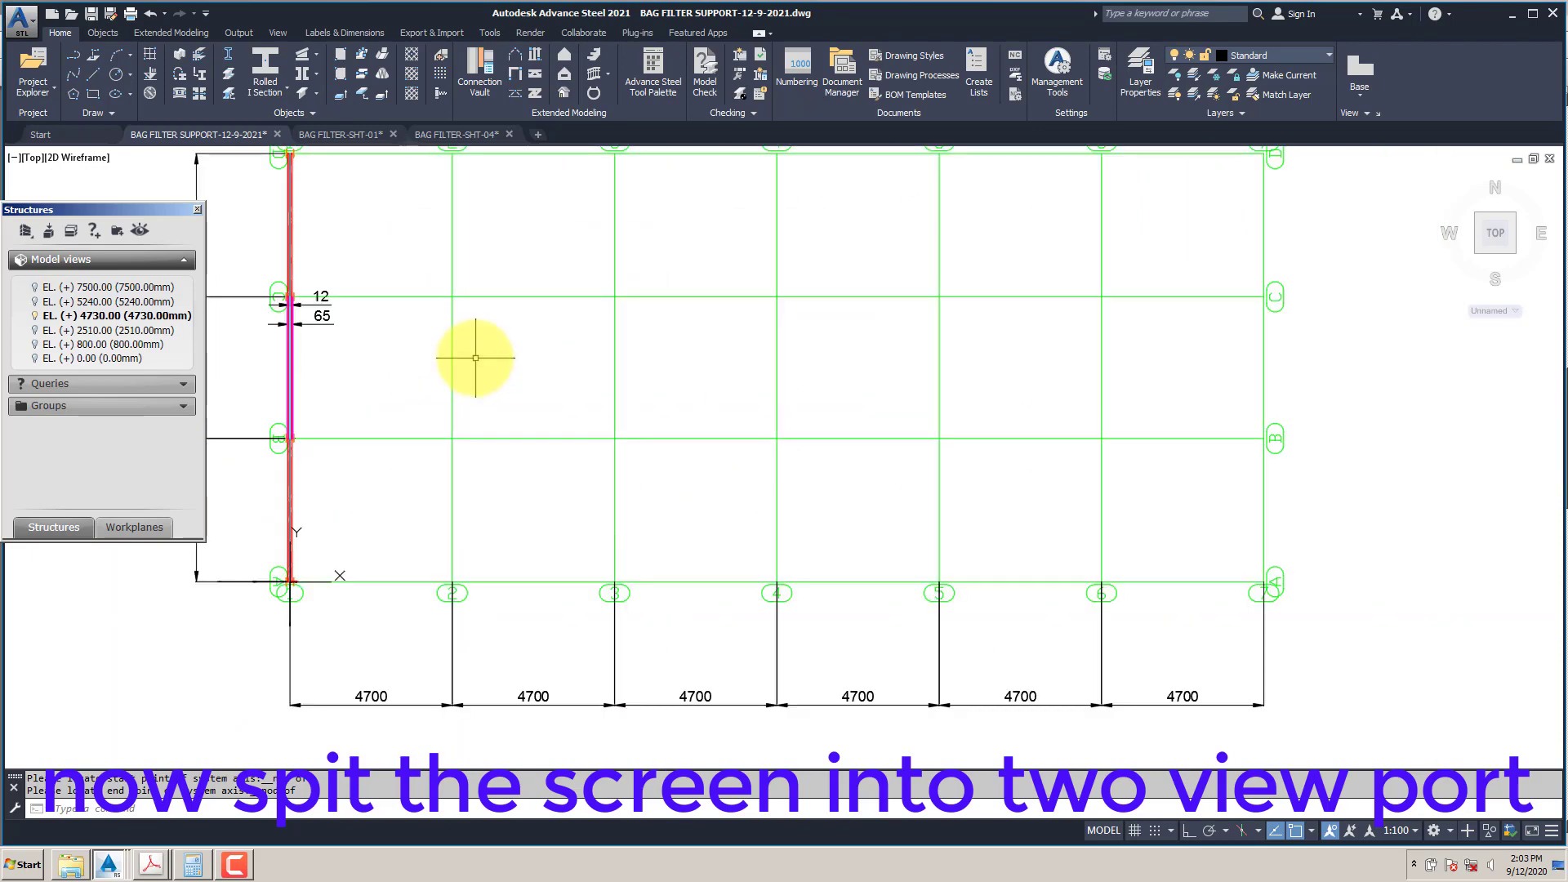
{"action": "left_click", "coordinate": [279, 33]}
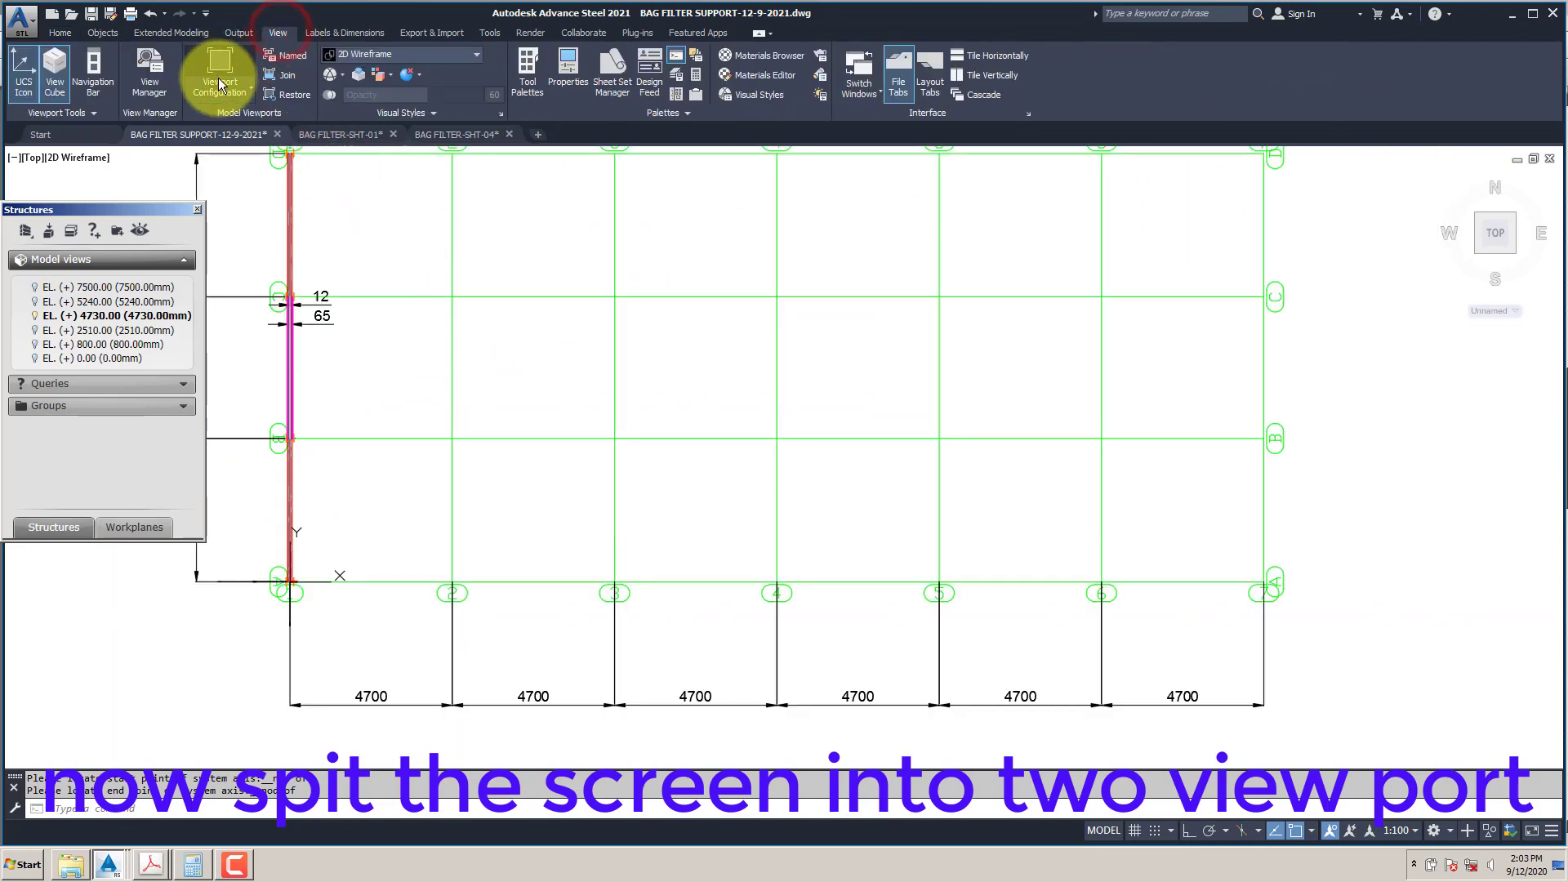
{"action": "left_click", "coordinate": [221, 84]}
{"action": "left_click", "coordinate": [222, 157]}
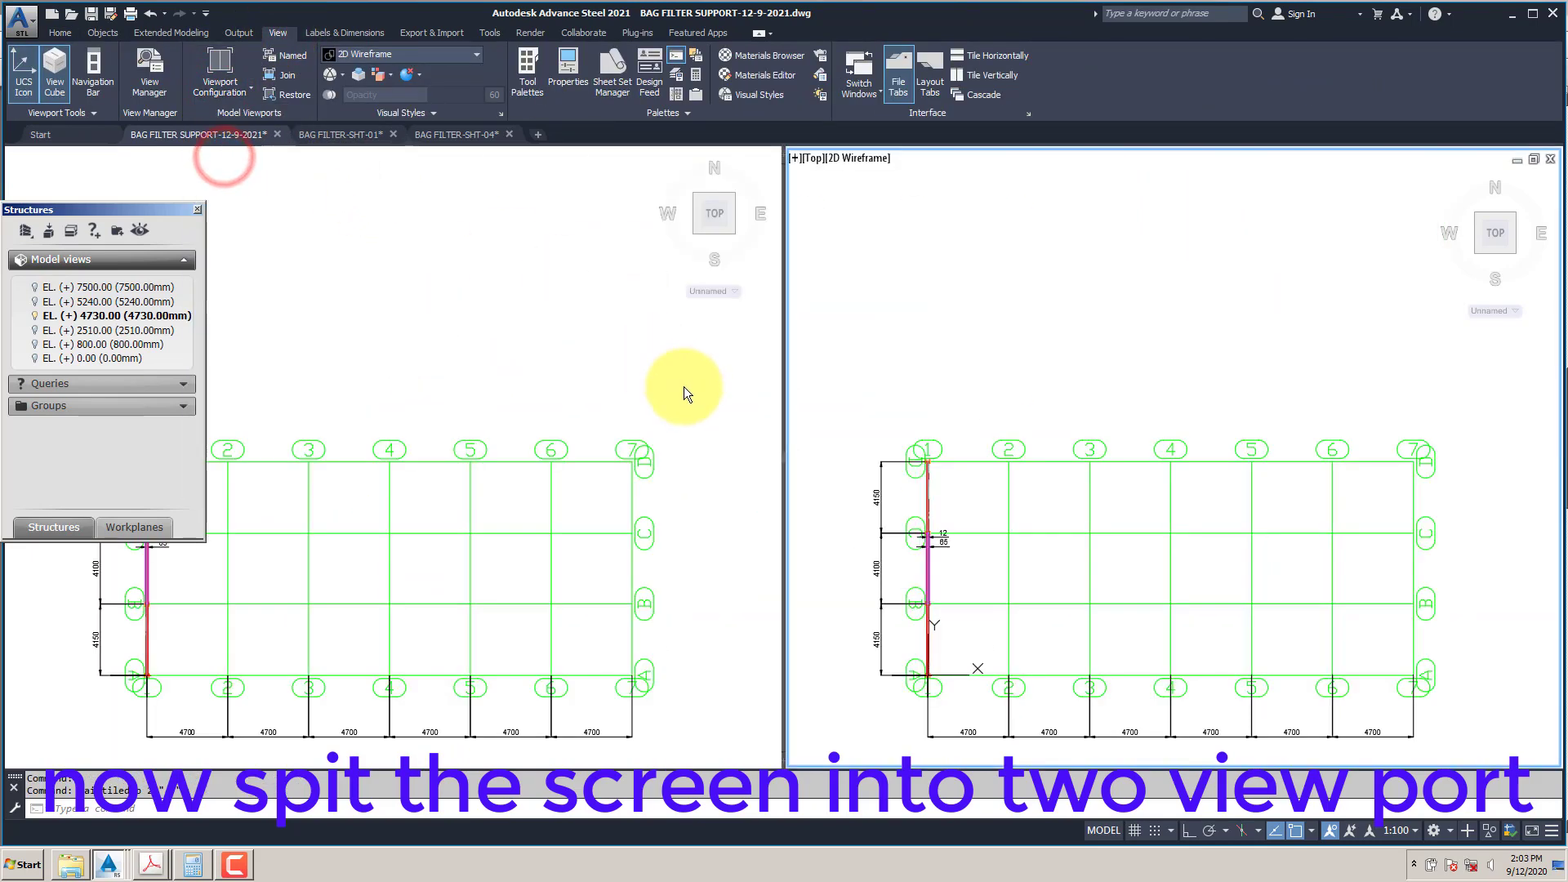
Step: Set the right viewport to SW Isometric, keeping the plan in the left one
{"action": "left_click", "coordinate": [814, 158]}
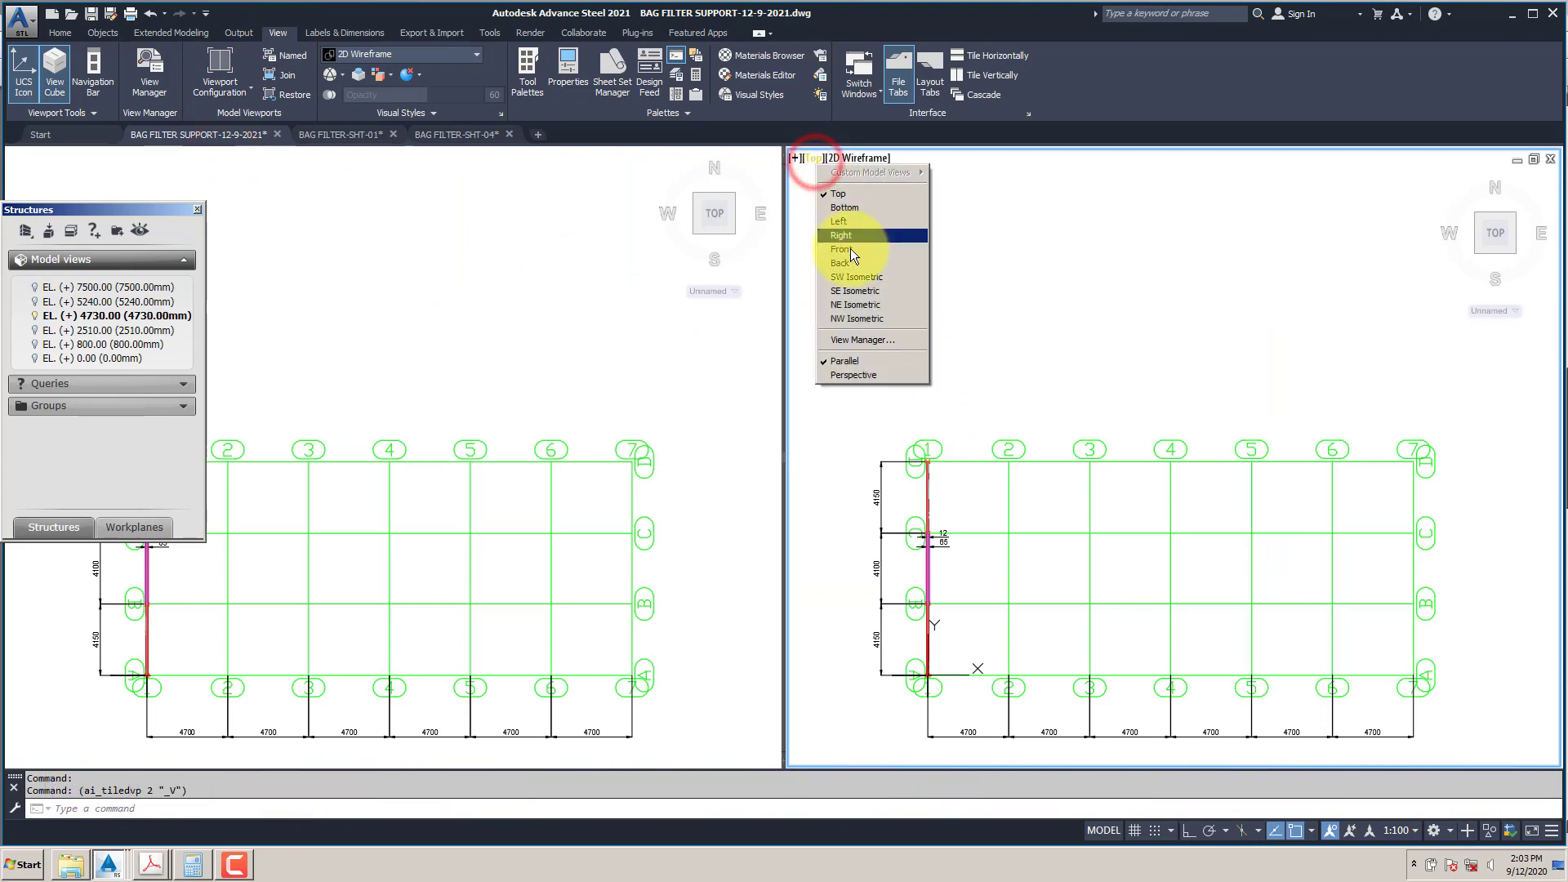
{"action": "left_click", "coordinate": [851, 277]}
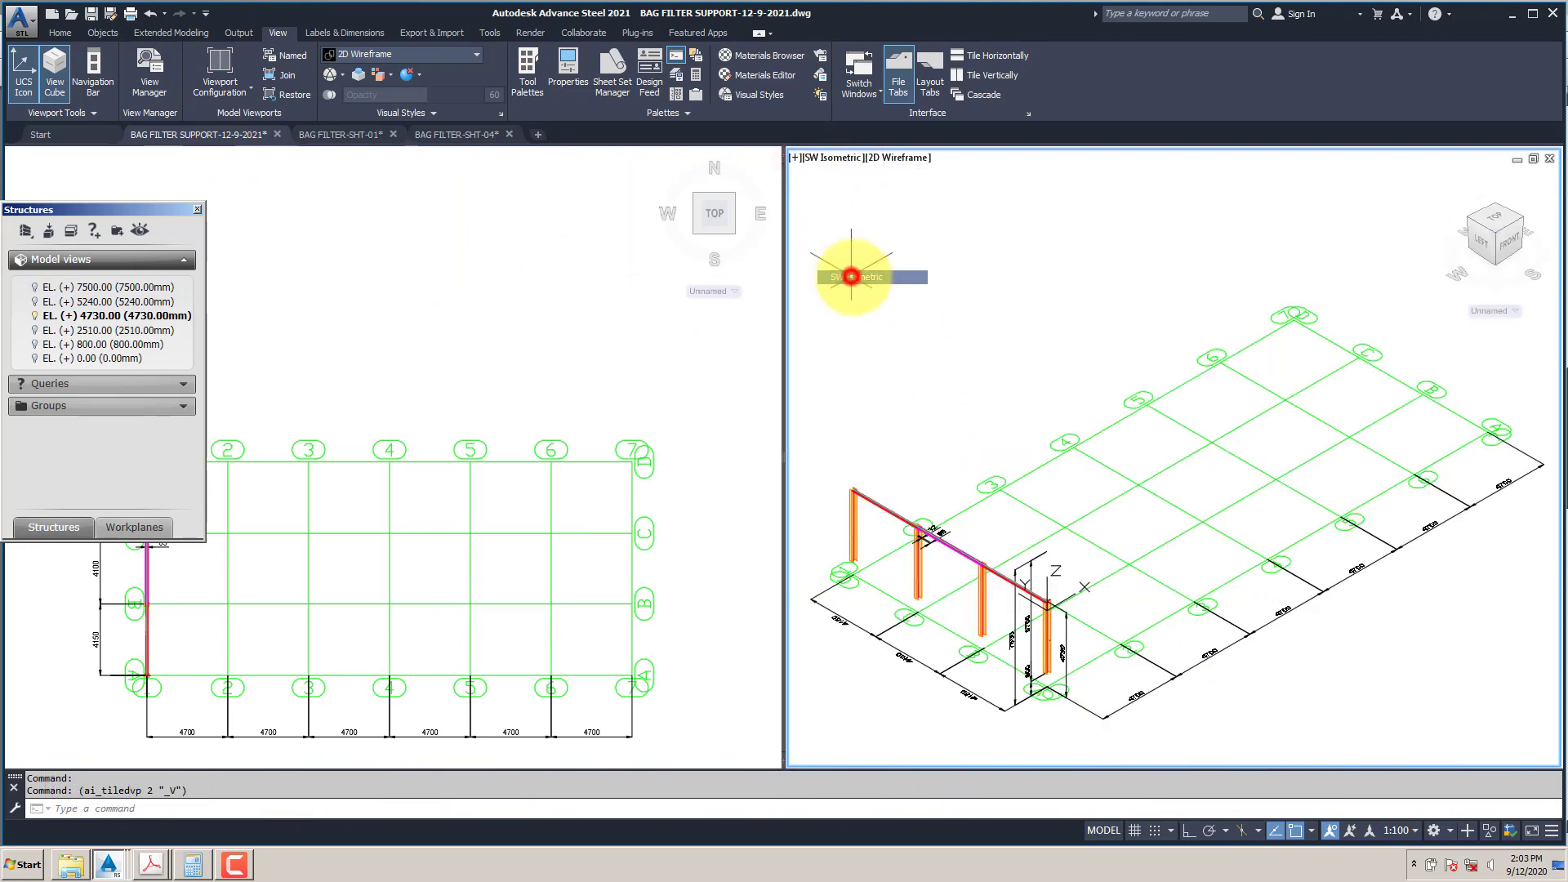
{"action": "scroll", "coordinate": [945, 585], "scroll_direction": "up", "scroll_amount": 5}
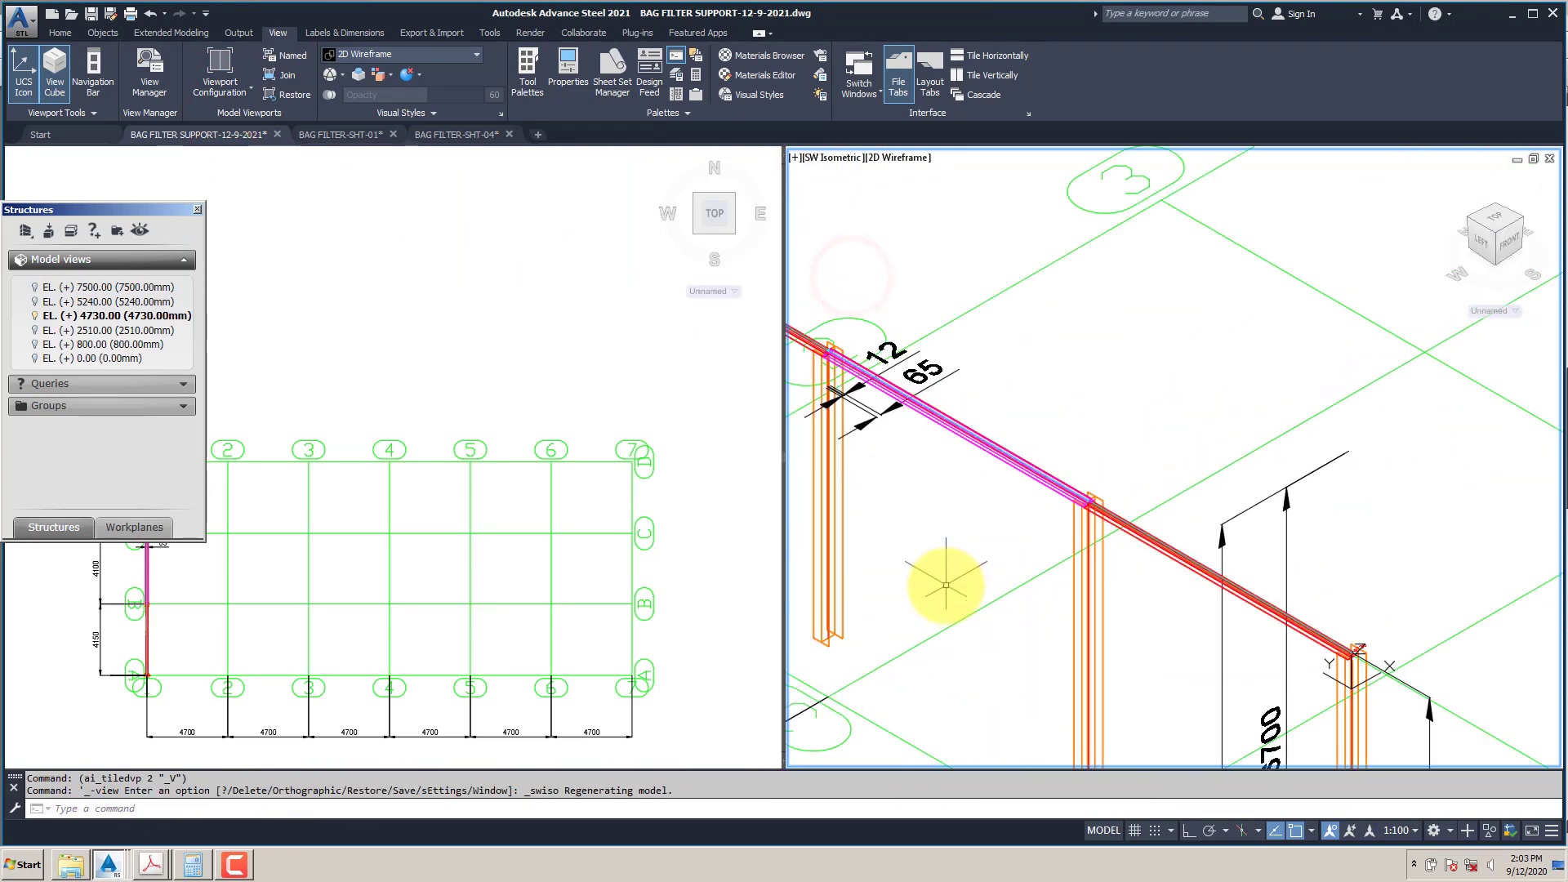
{"action": "left_click", "coordinate": [375, 326]}
{"action": "scroll", "coordinate": [433, 330], "scroll_direction": "down", "scroll_amount": 3}
{"action": "scroll", "coordinate": [310, 278], "scroll_direction": "up", "scroll_amount": 3}
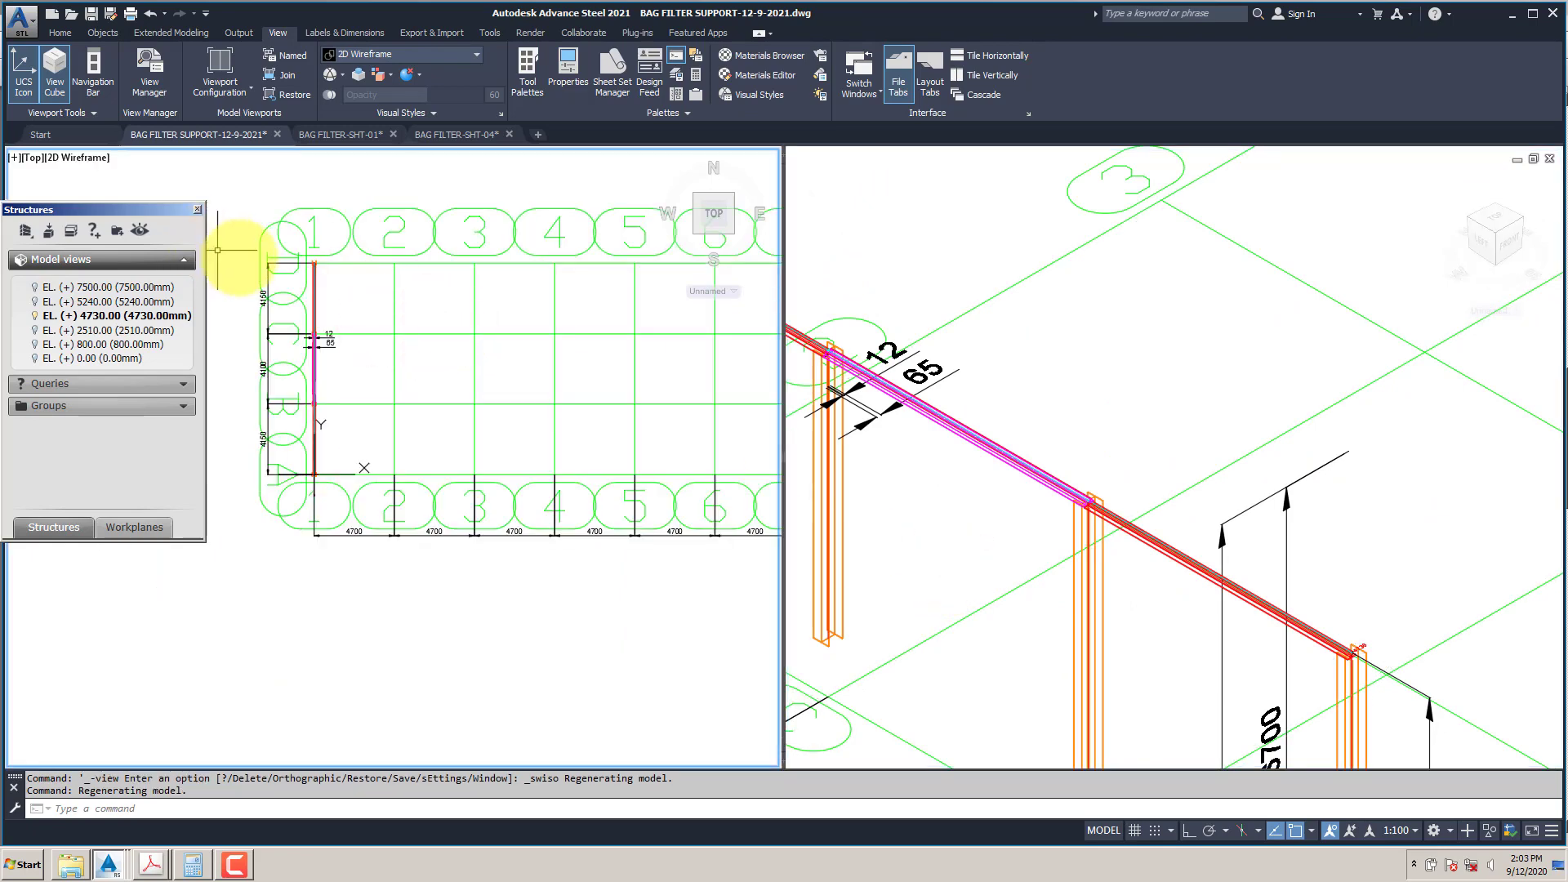
{"action": "left_click", "coordinate": [31, 156]}
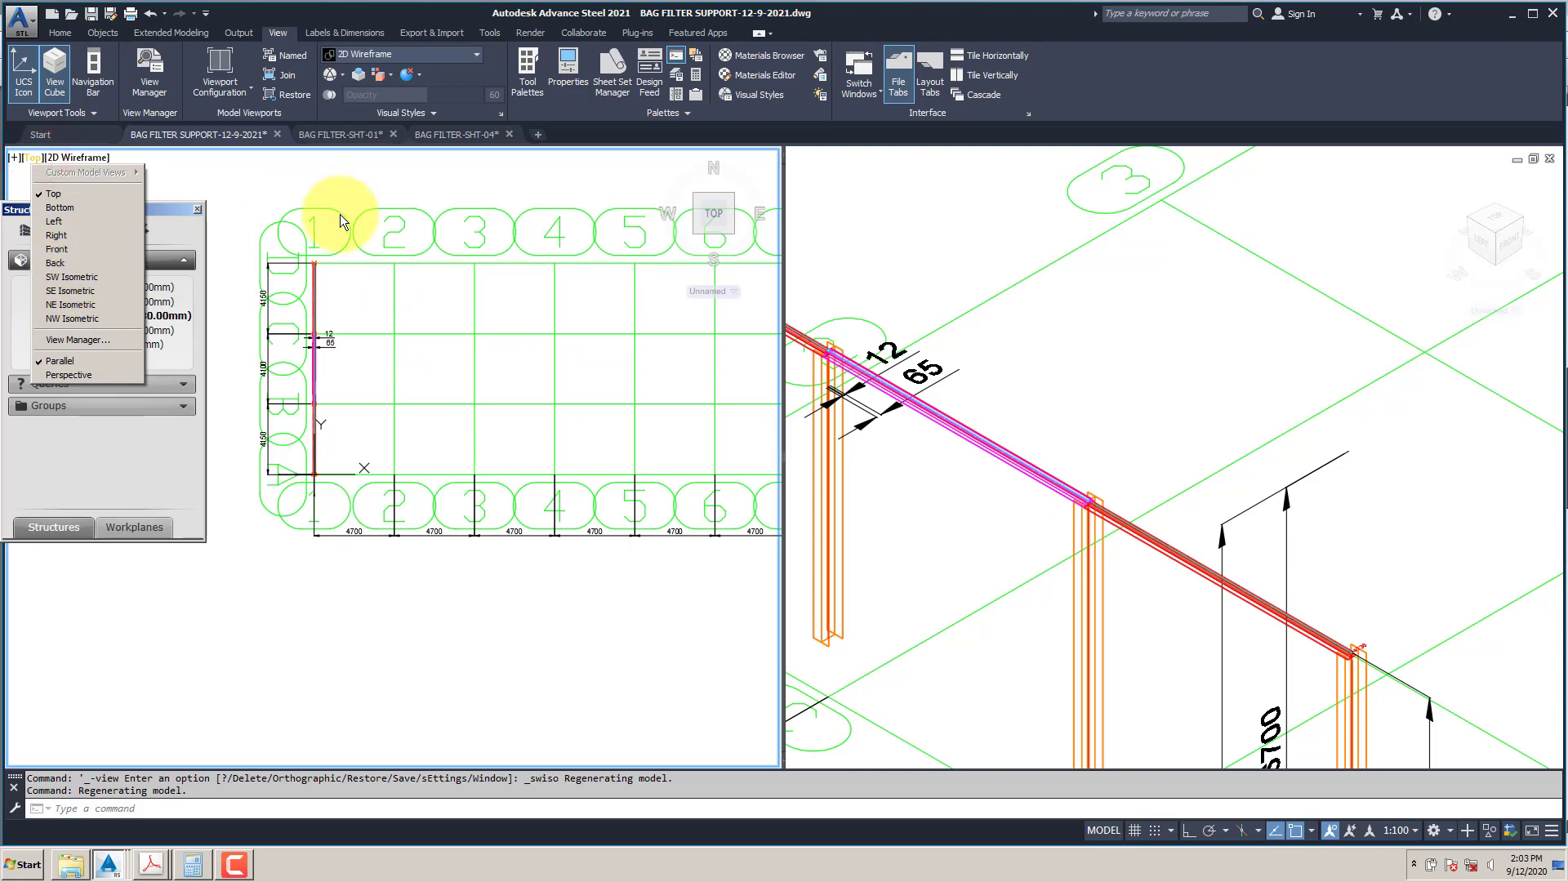
{"action": "left_click", "coordinate": [340, 245]}
{"action": "left_click", "coordinate": [340, 304]}
{"action": "scroll", "coordinate": [319, 361], "scroll_direction": "up", "scroll_amount": 5}
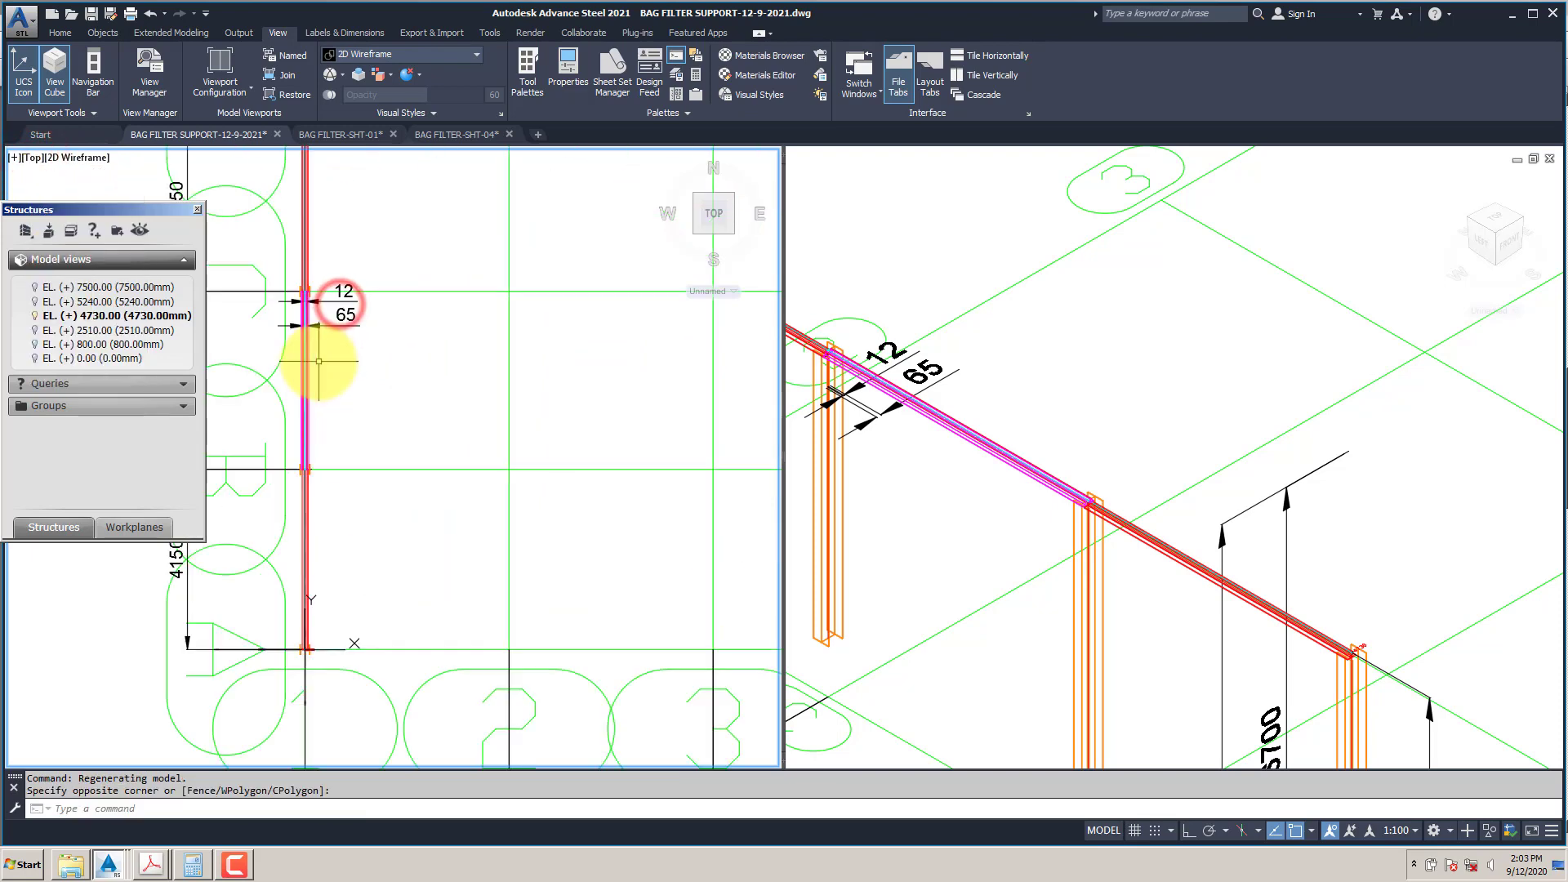
{"action": "scroll", "coordinate": [449, 438], "scroll_direction": "down", "scroll_amount": 2}
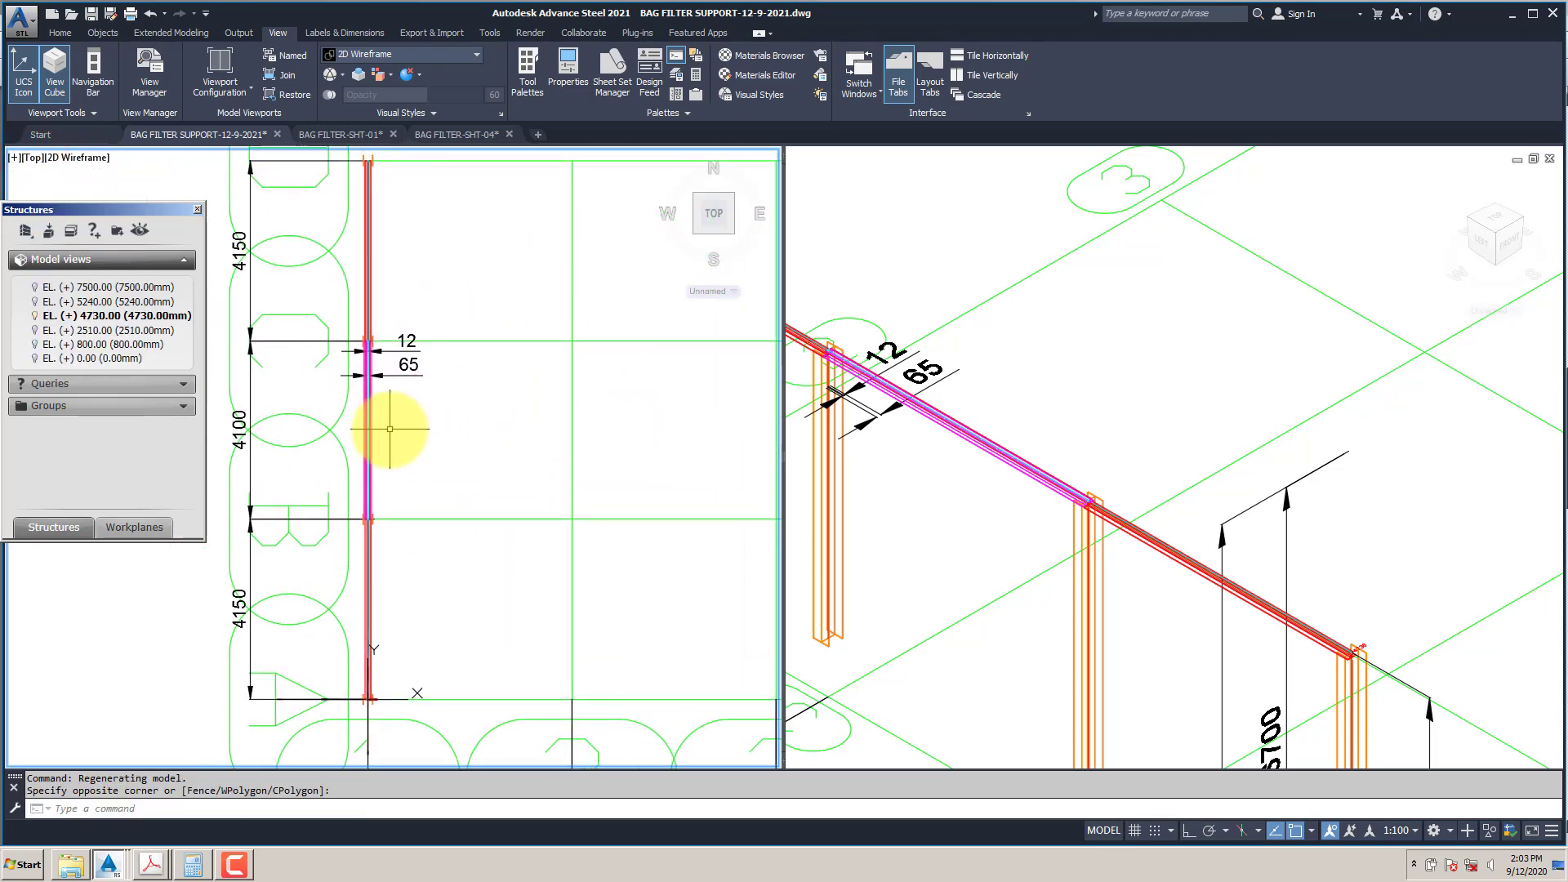
{"action": "scroll", "coordinate": [391, 427], "scroll_direction": "up", "scroll_amount": 3}
{"action": "left_click", "coordinate": [1085, 403]}
{"action": "scroll", "coordinate": [1130, 378], "scroll_direction": "down", "scroll_amount": 4}
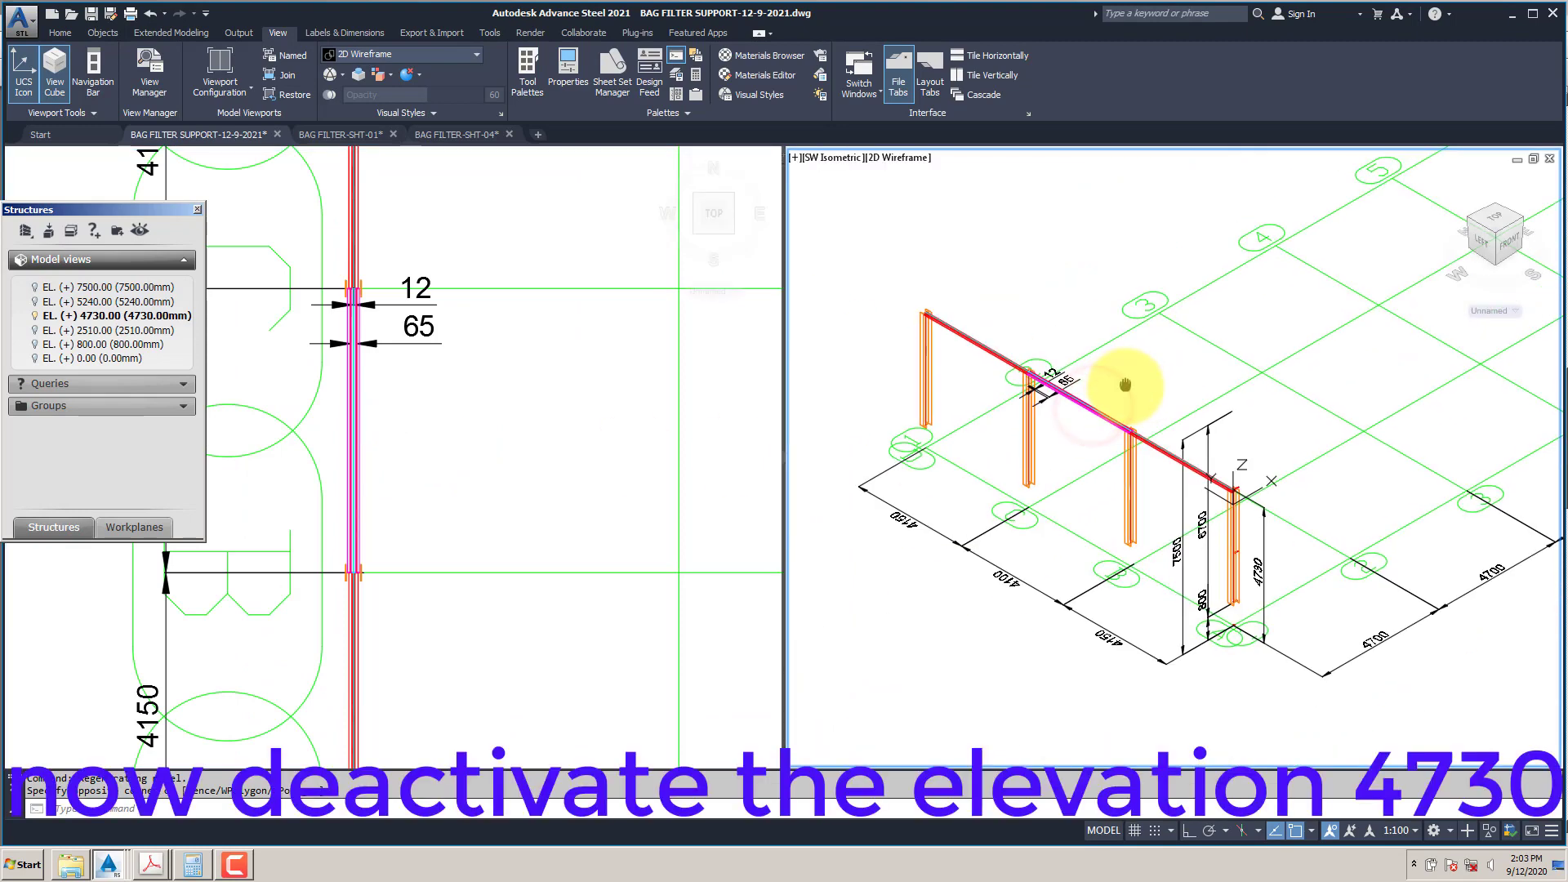
Step: Deactivate the EL. (+) 4730.00 elevation level
{"action": "right_click", "coordinate": [149, 314]}
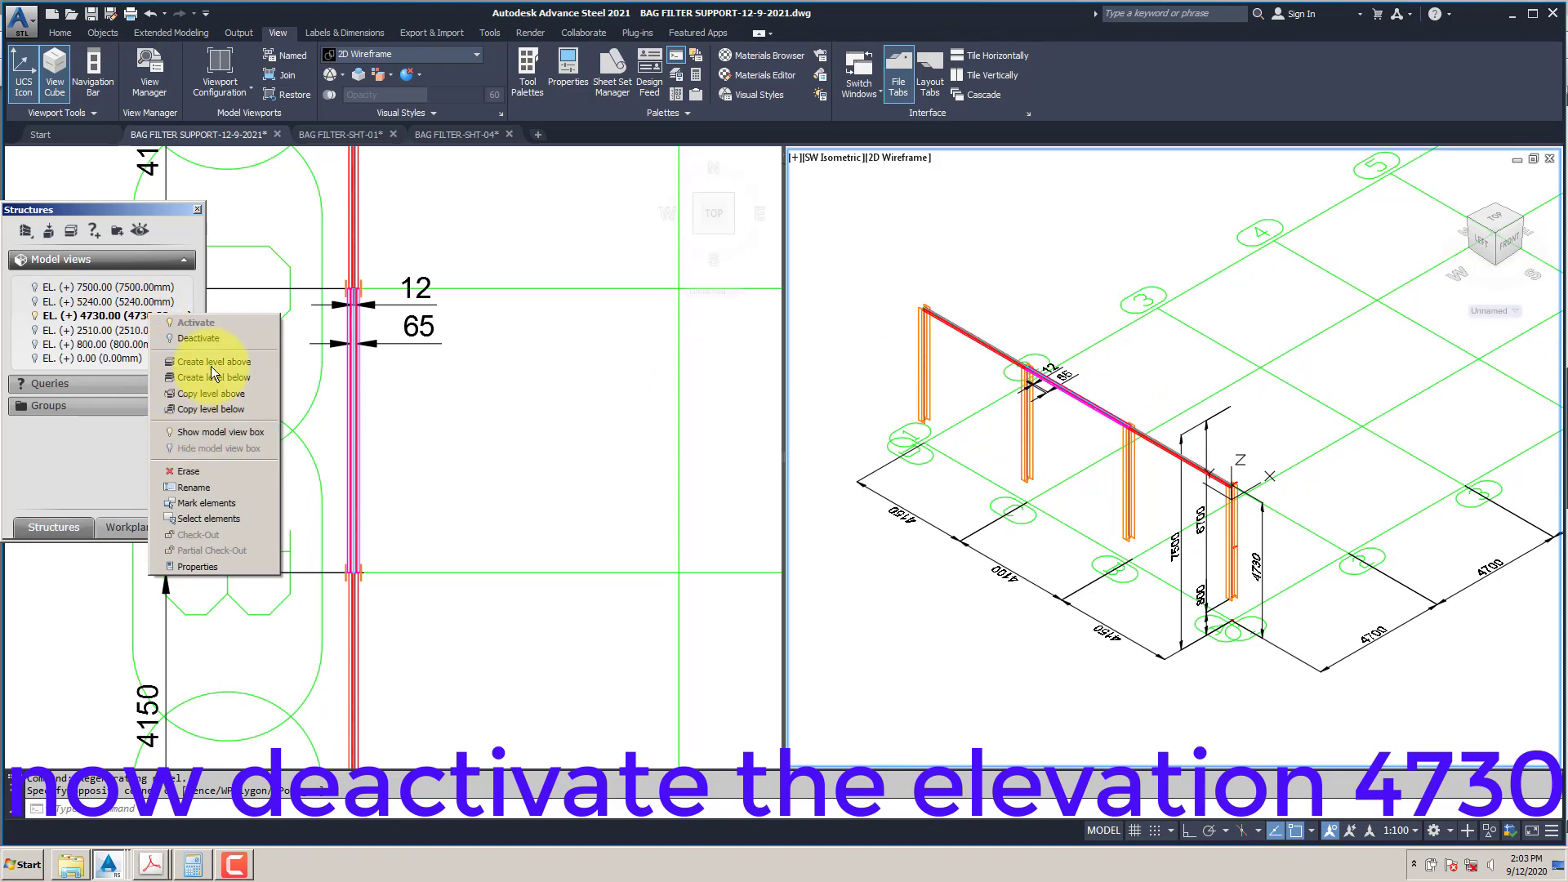
{"action": "left_click", "coordinate": [213, 339]}
{"action": "scroll", "coordinate": [1065, 402], "scroll_direction": "up", "scroll_amount": 4}
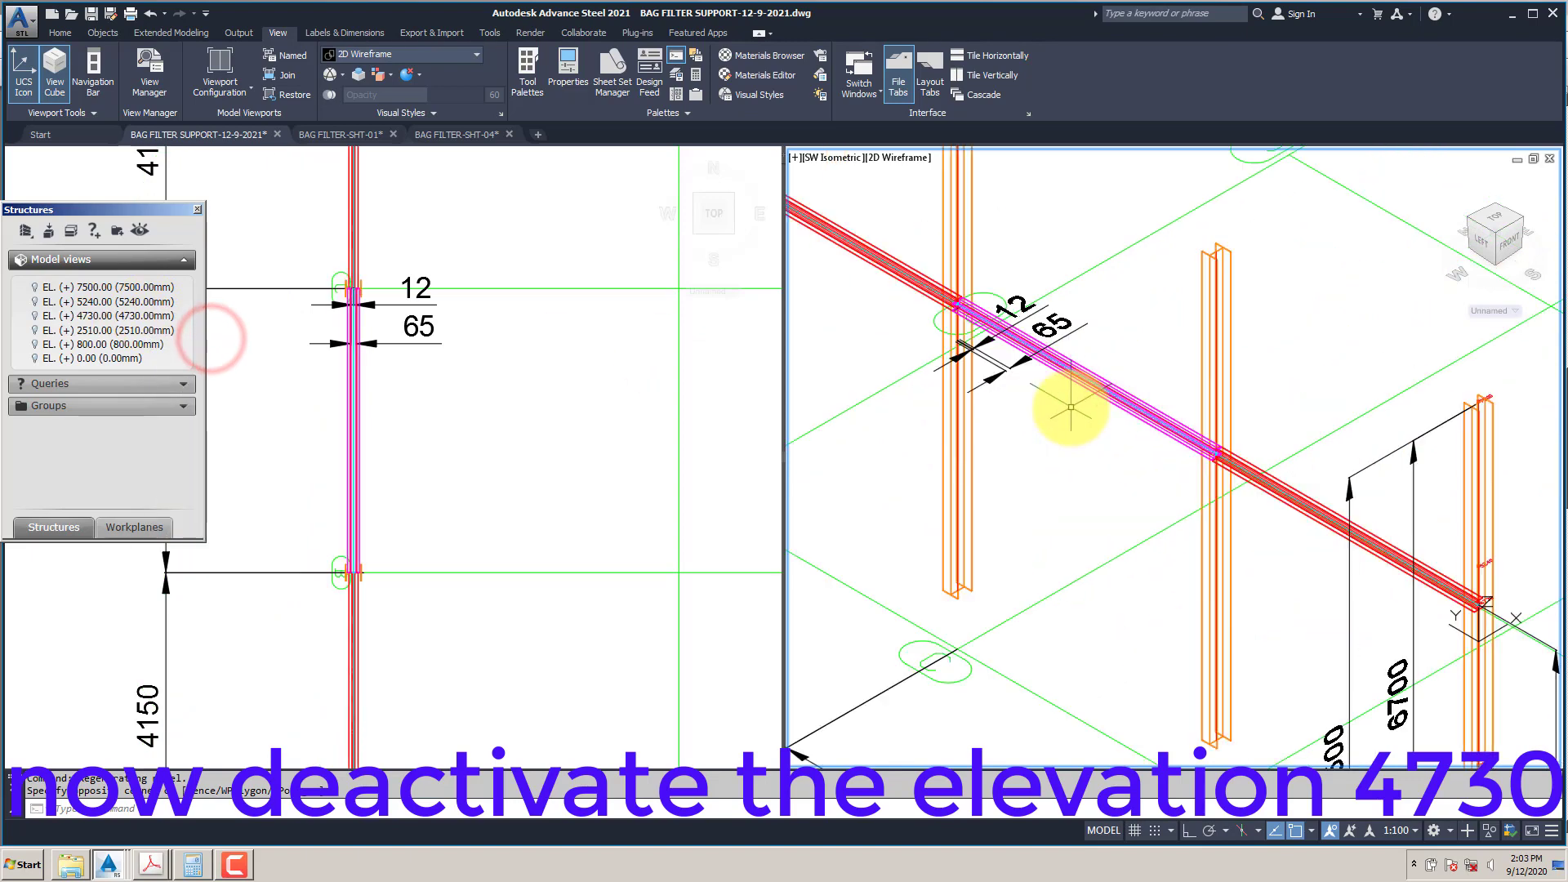
Step: Shade the isometric viewport in Conceptual style and clear the beam selection
{"action": "left_click", "coordinate": [902, 160]}
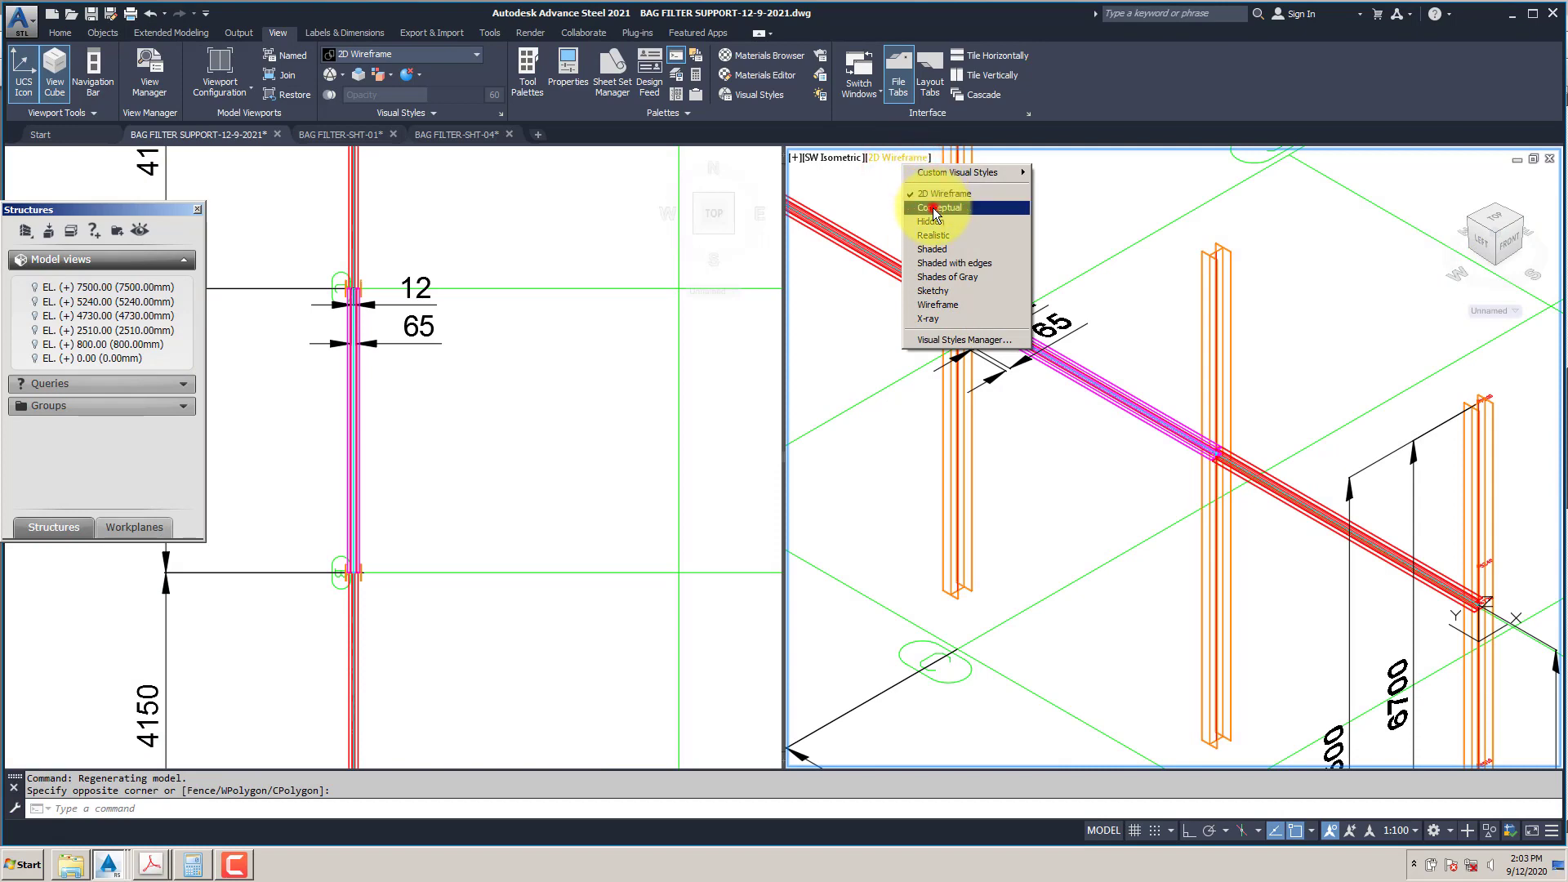
{"action": "left_click", "coordinate": [936, 208]}
{"action": "scroll", "coordinate": [1074, 365], "scroll_direction": "up", "scroll_amount": 2}
{"action": "left_click", "coordinate": [1074, 365]}
{"action": "right_click", "coordinate": [1095, 381]}
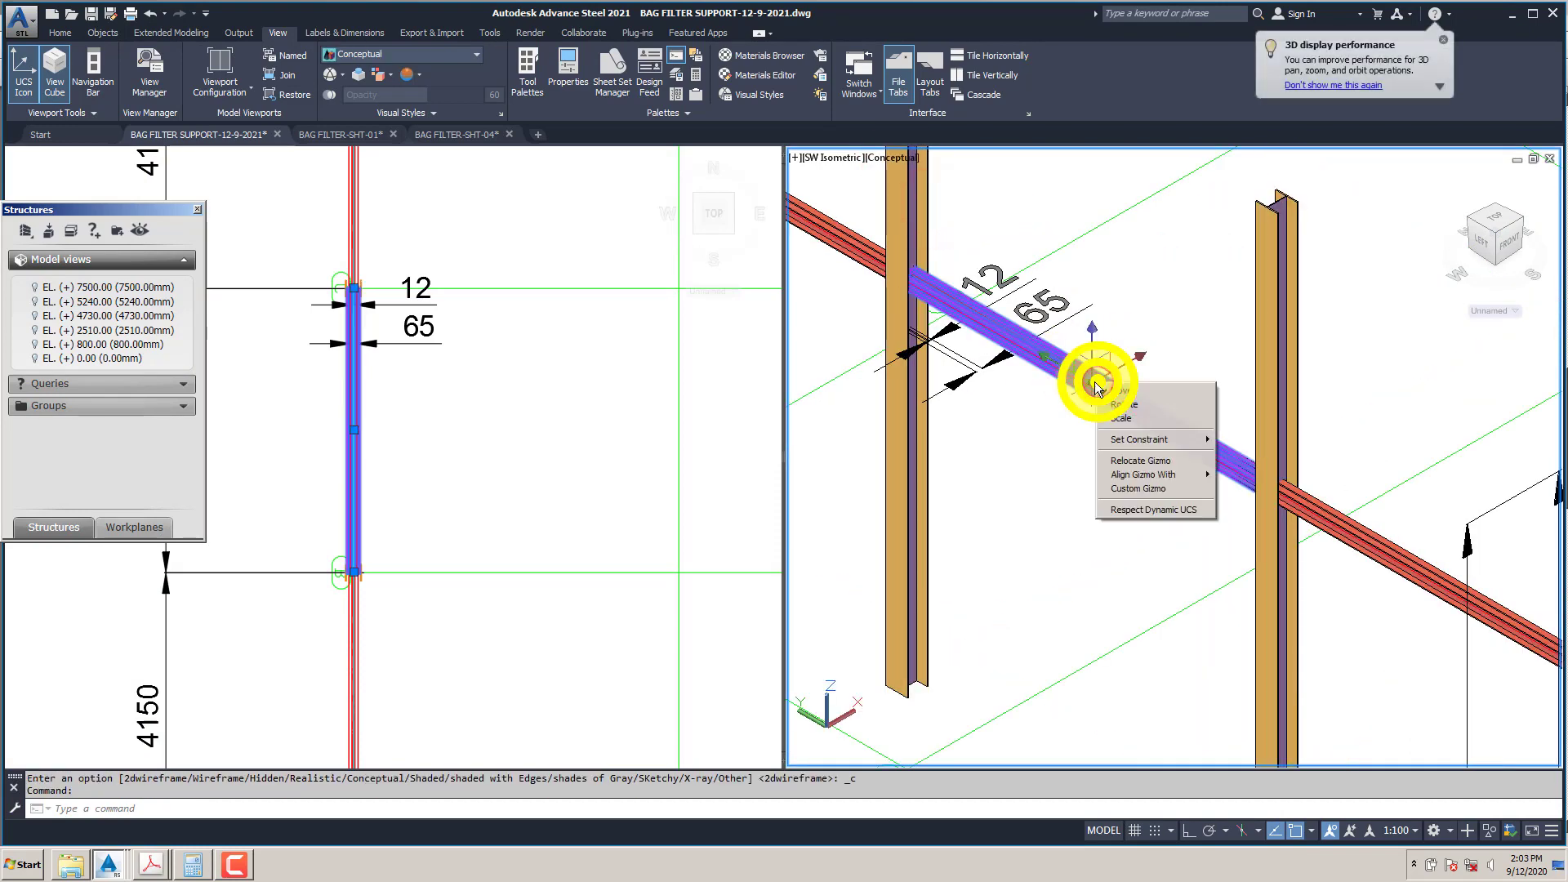
{"action": "left_click", "coordinate": [1061, 497]}
{"action": "left_click", "coordinate": [1092, 521]}
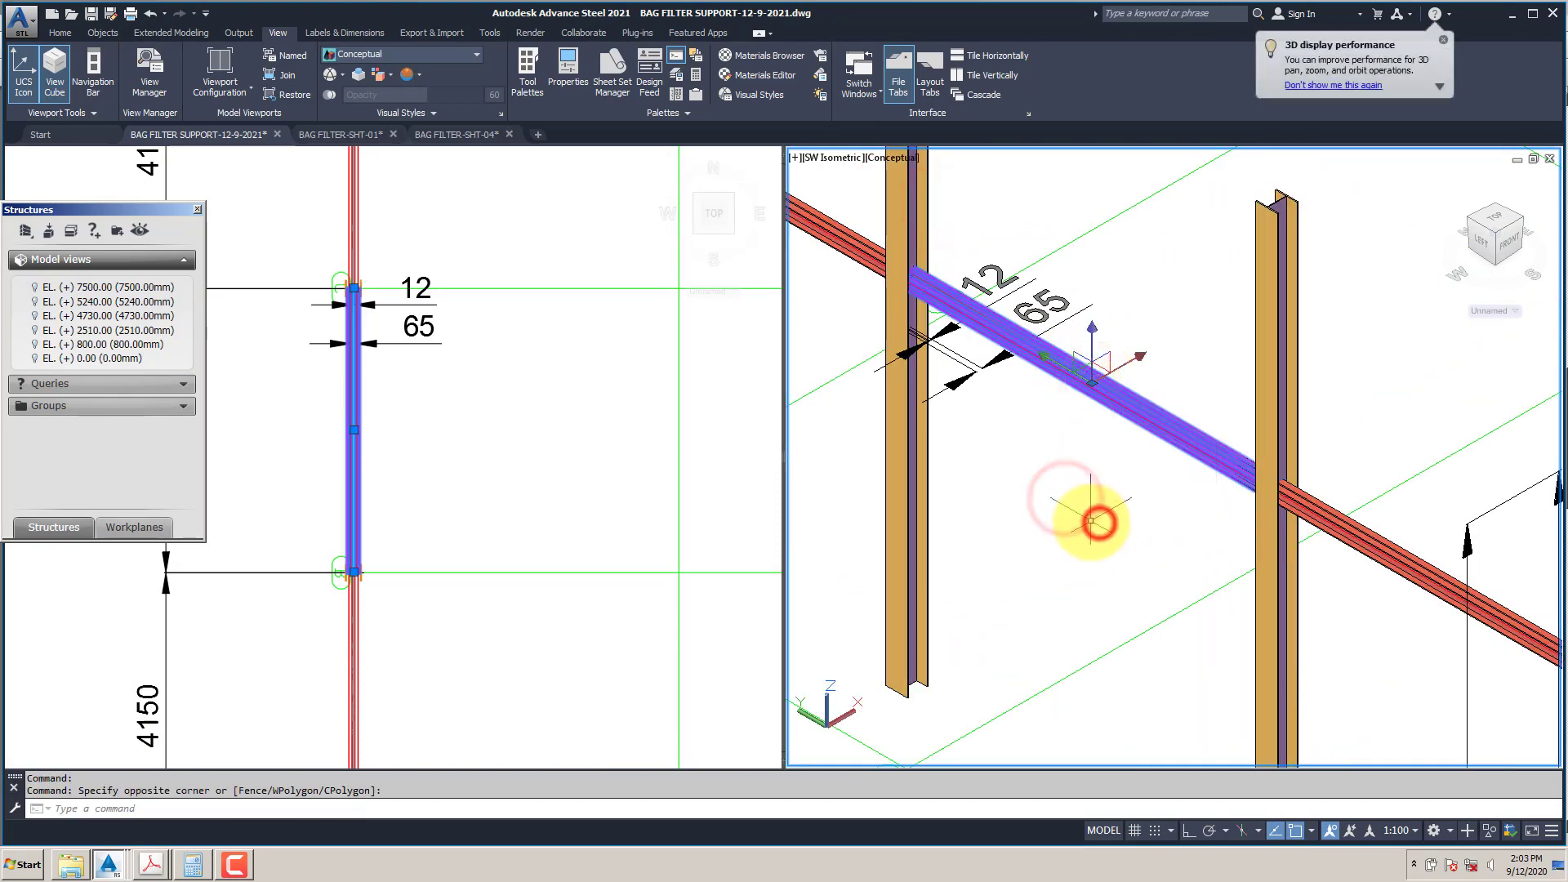
{"action": "key", "text": "Escape"}
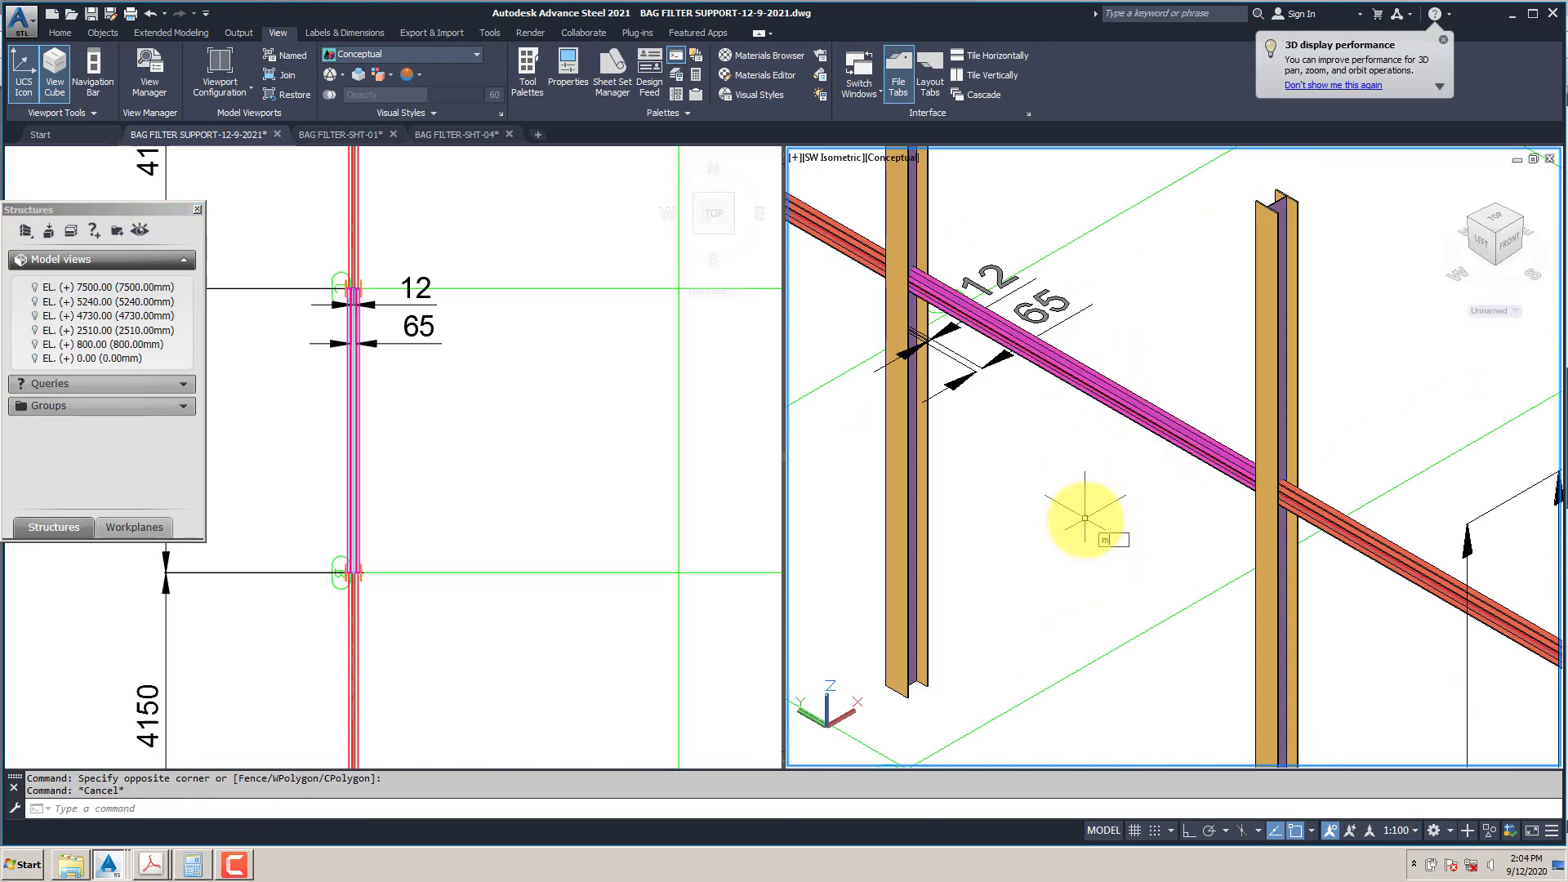
{"action": "key", "text": "Return"}
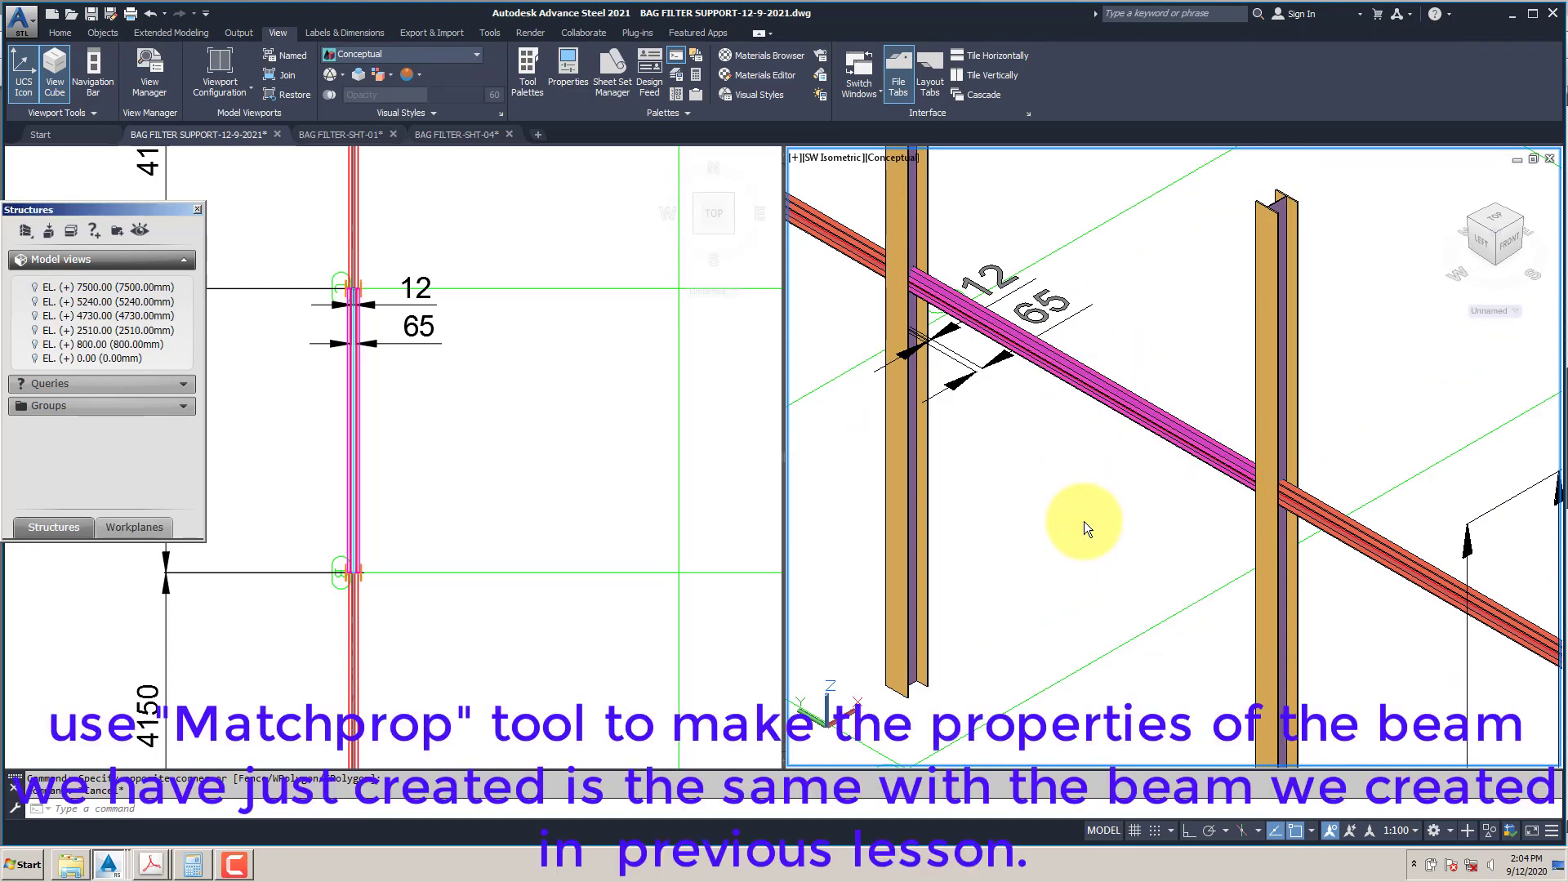
Step: Match the pink beam's properties to the red beam
{"action": "left_click", "coordinate": [1329, 523]}
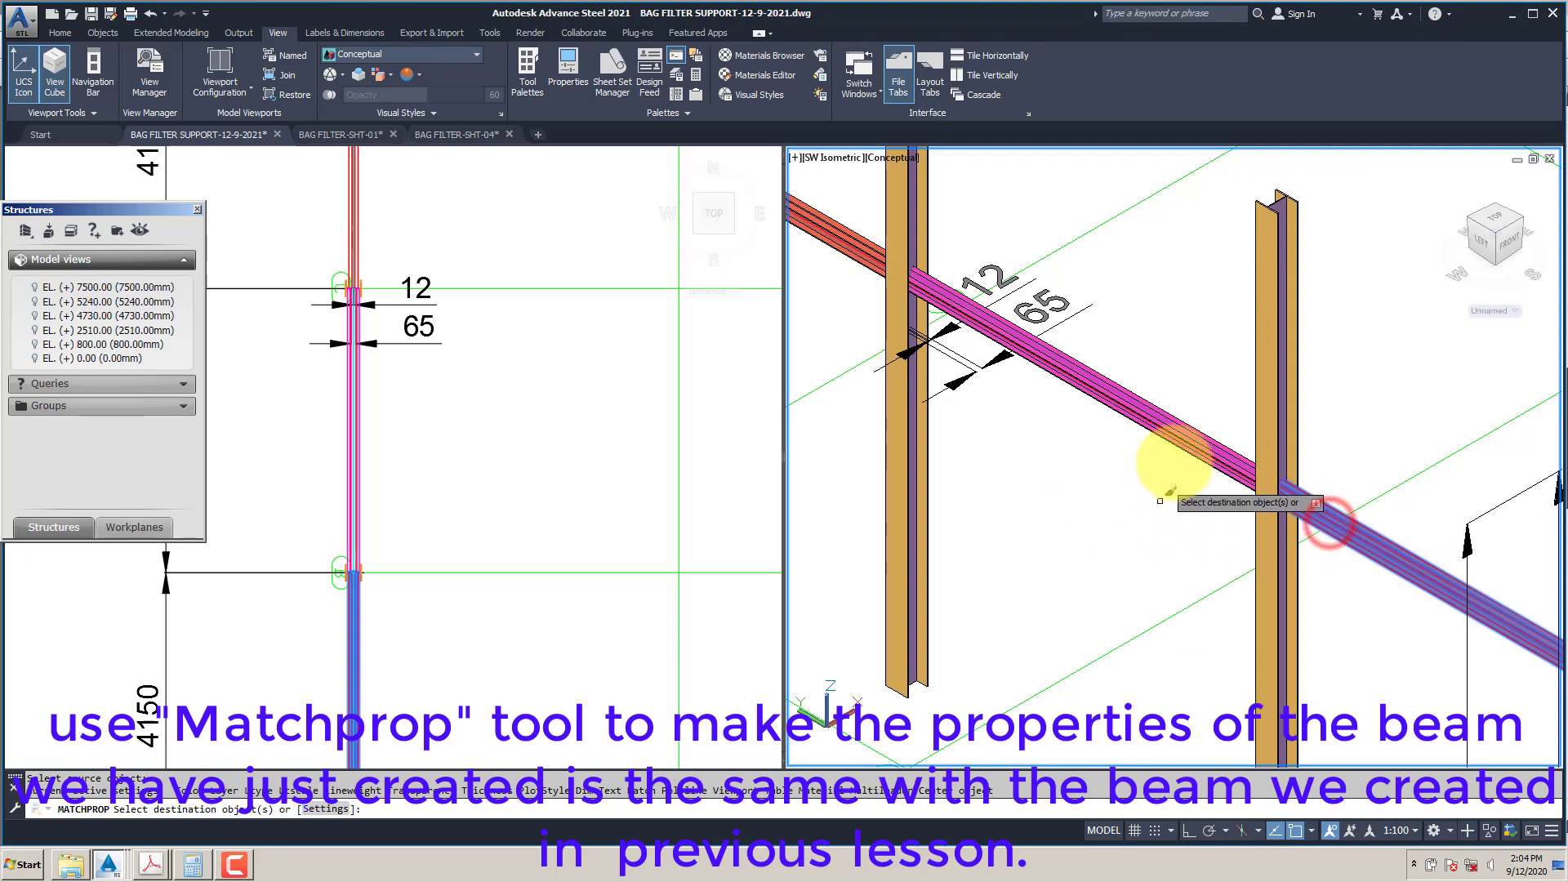
{"action": "left_click", "coordinate": [1173, 434]}
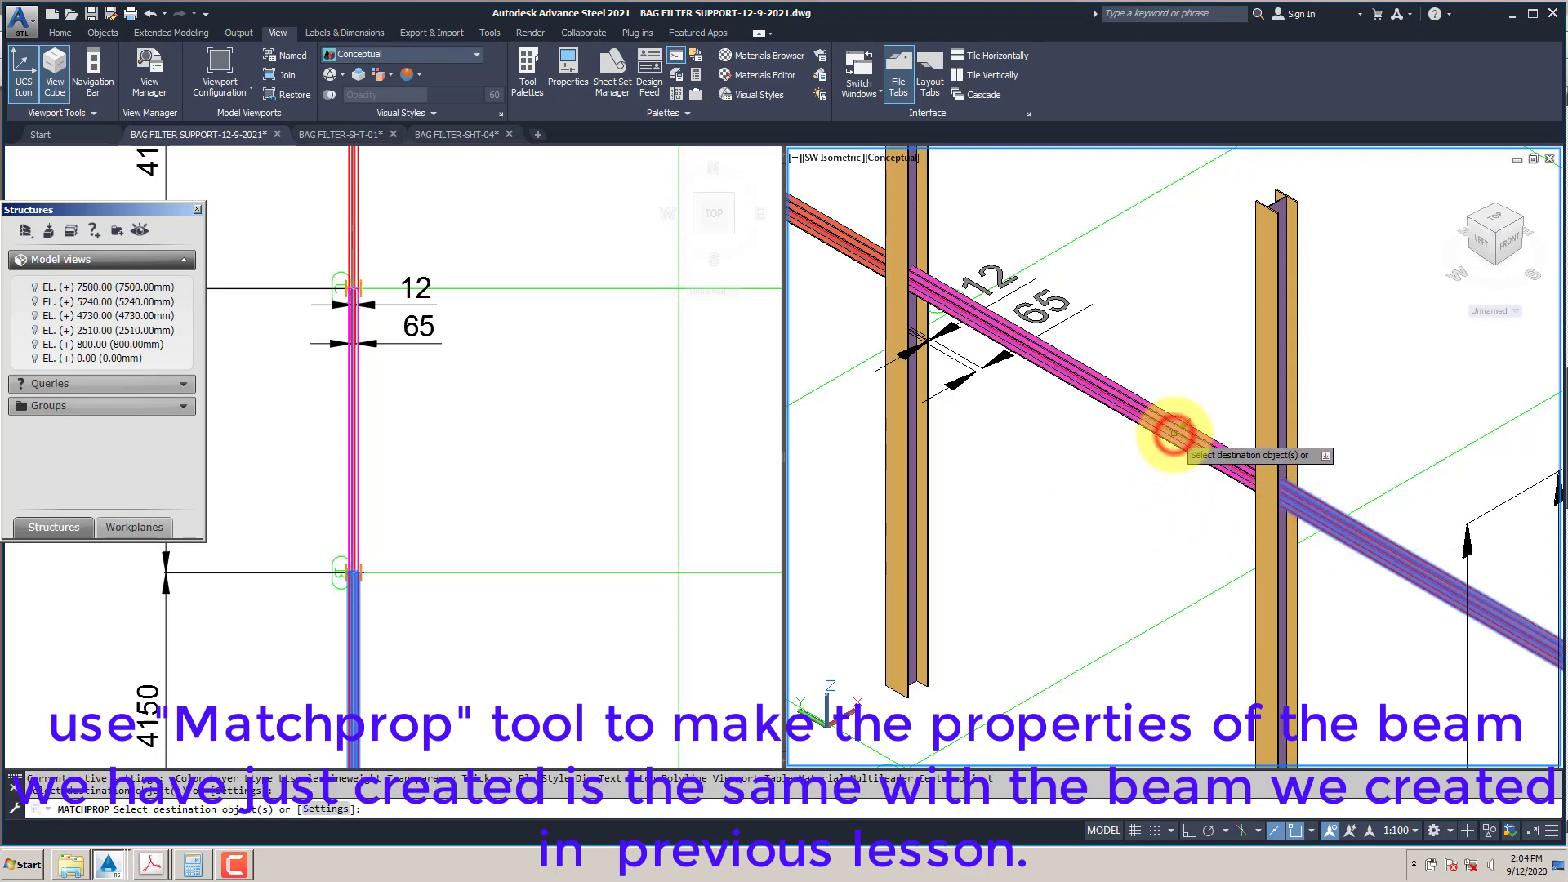
{"action": "key", "text": "Return"}
{"action": "scroll", "coordinate": [1205, 437], "scroll_direction": "up", "scroll_amount": 3}
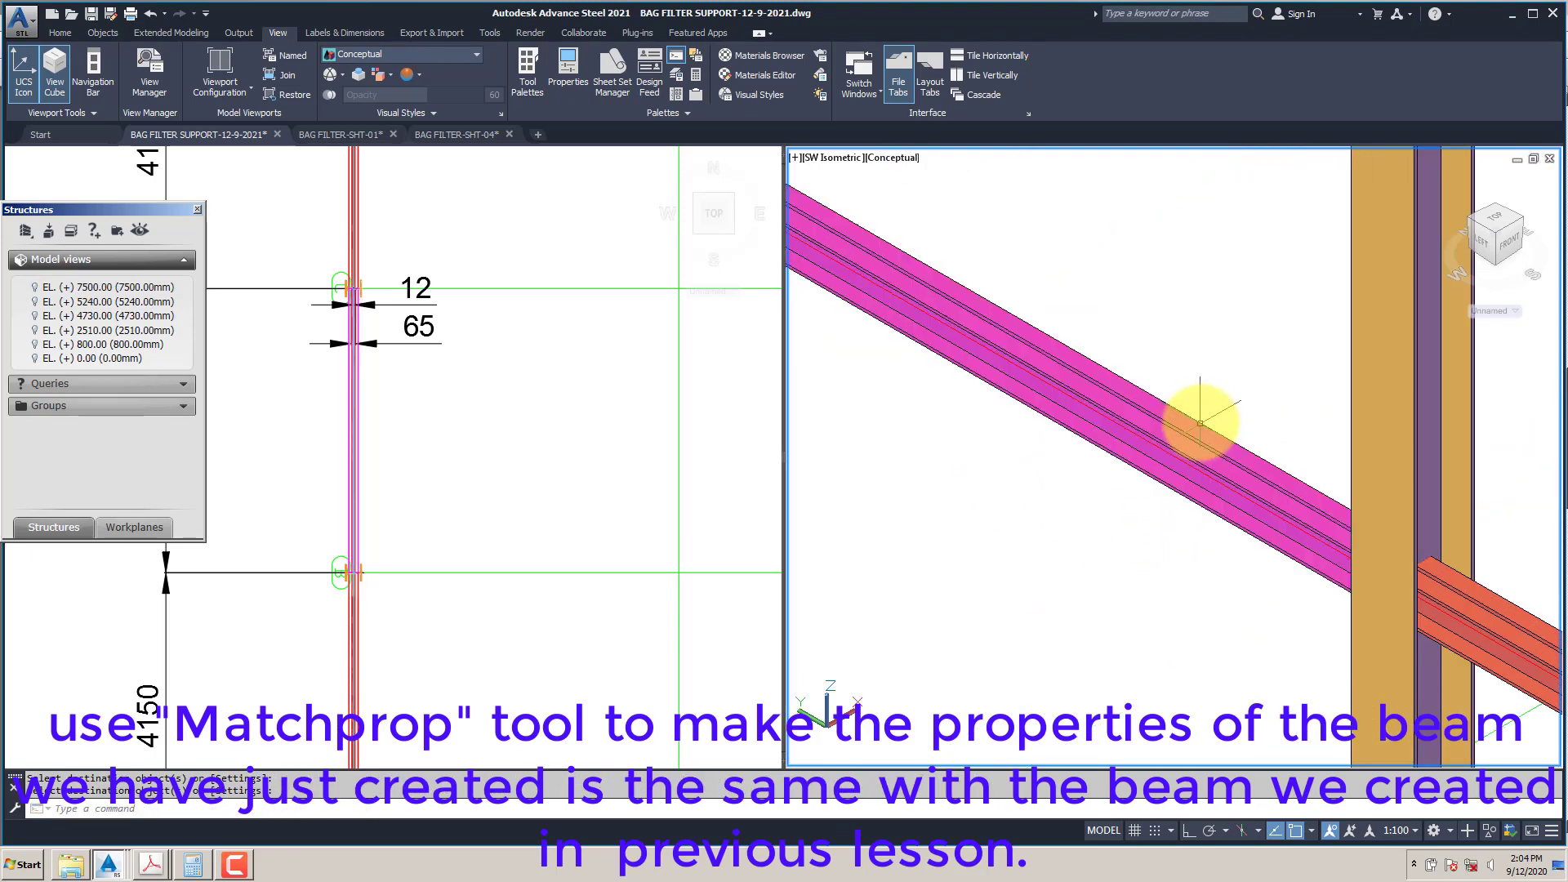
Step: Shade the plan viewport in Conceptual style as well
{"action": "left_click", "coordinate": [512, 460]}
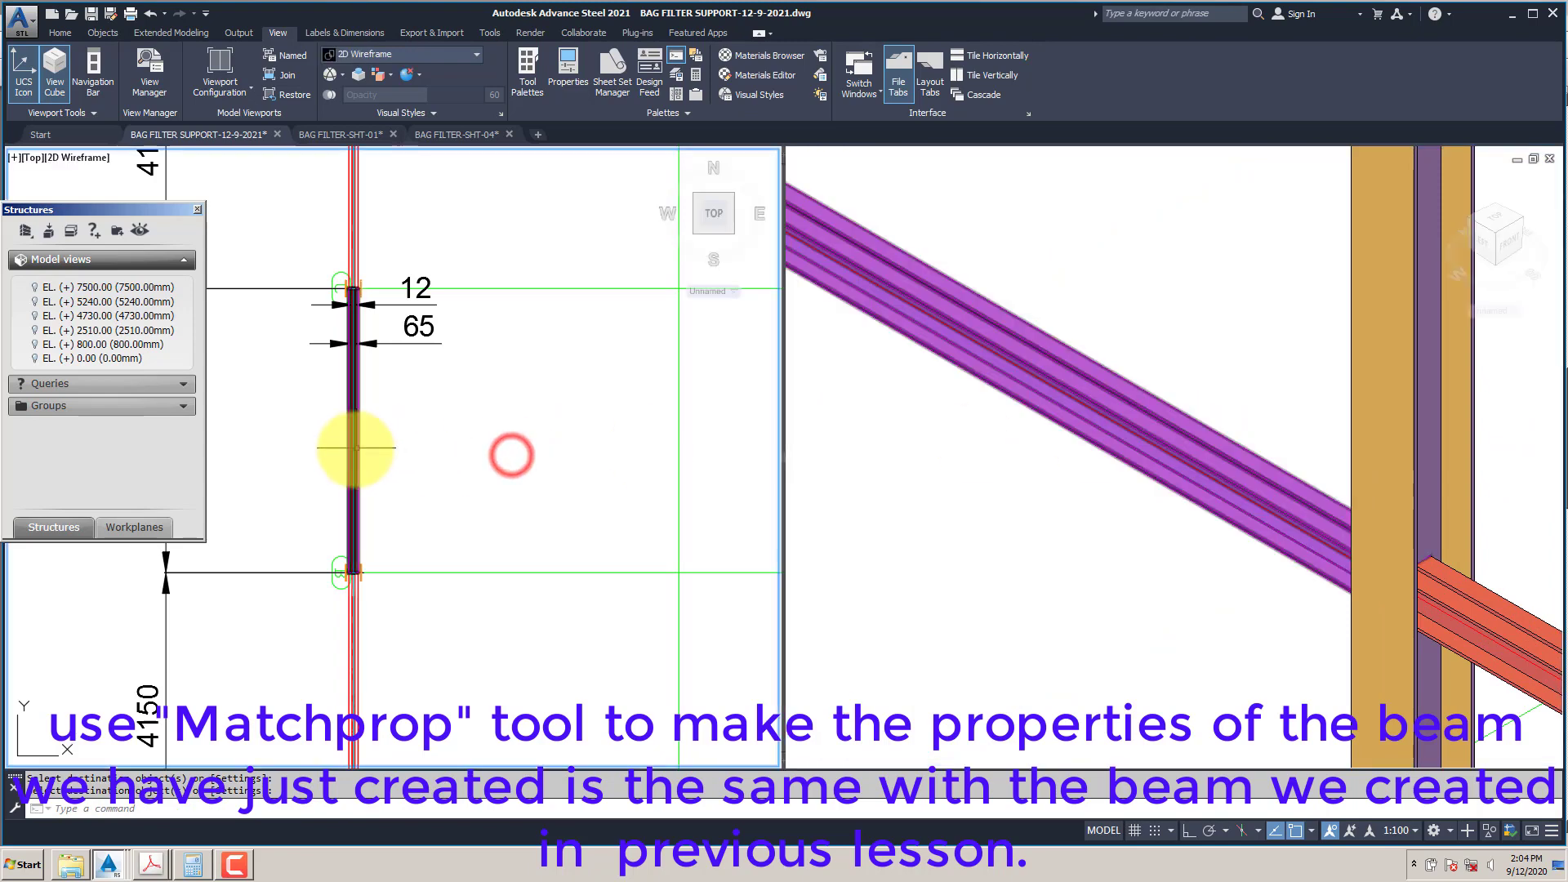
{"action": "scroll", "coordinate": [368, 446], "scroll_direction": "up", "scroll_amount": 8}
{"action": "scroll", "coordinate": [500, 433], "scroll_direction": "down", "scroll_amount": 5}
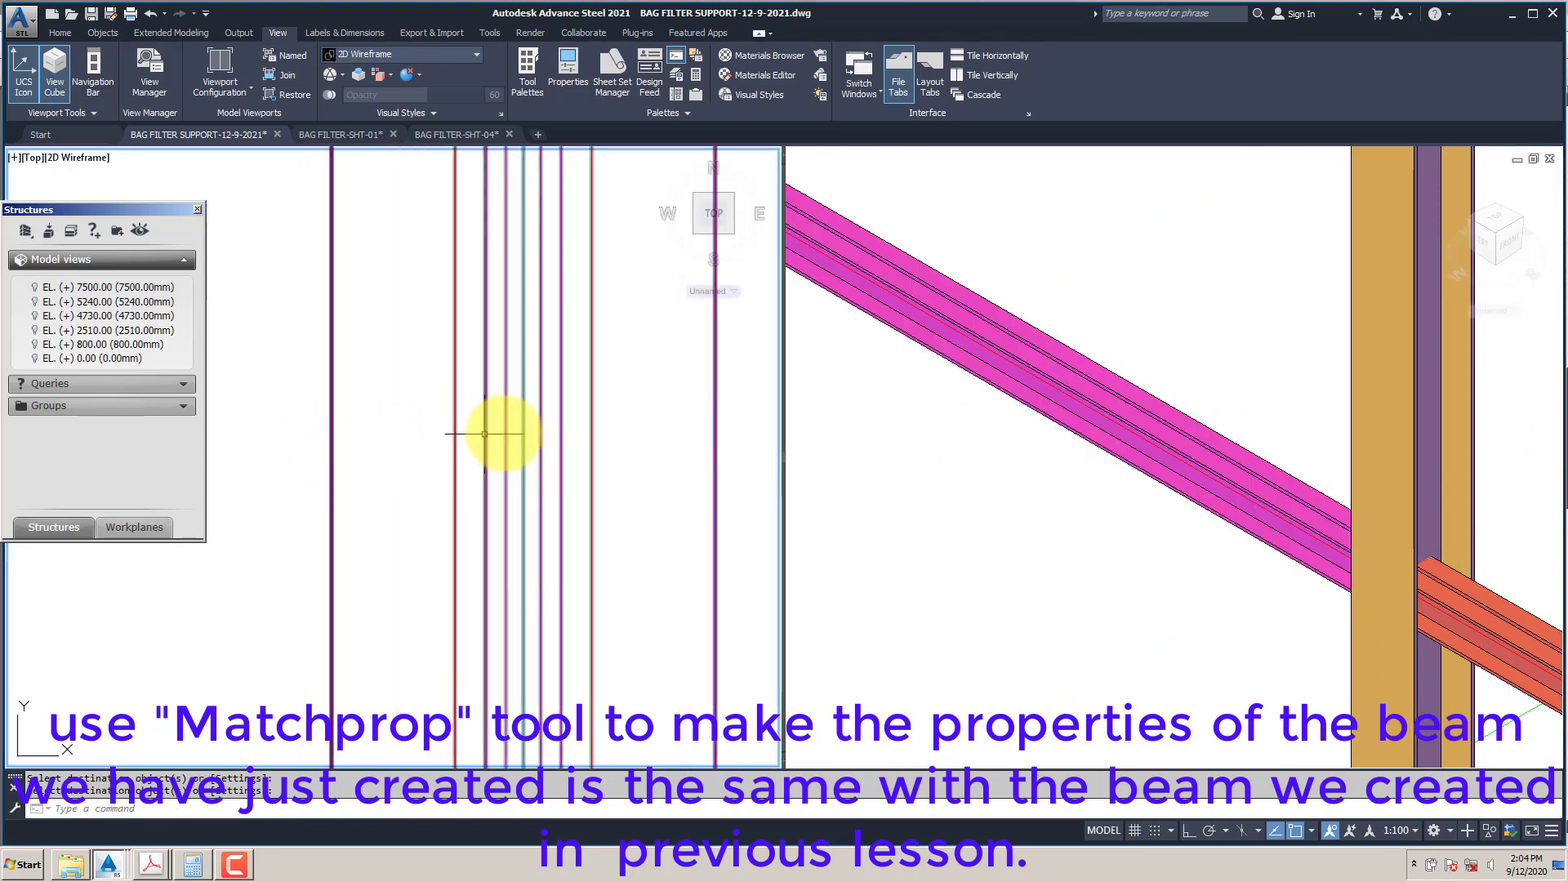
{"action": "scroll", "coordinate": [441, 500], "scroll_direction": "down", "scroll_amount": 5}
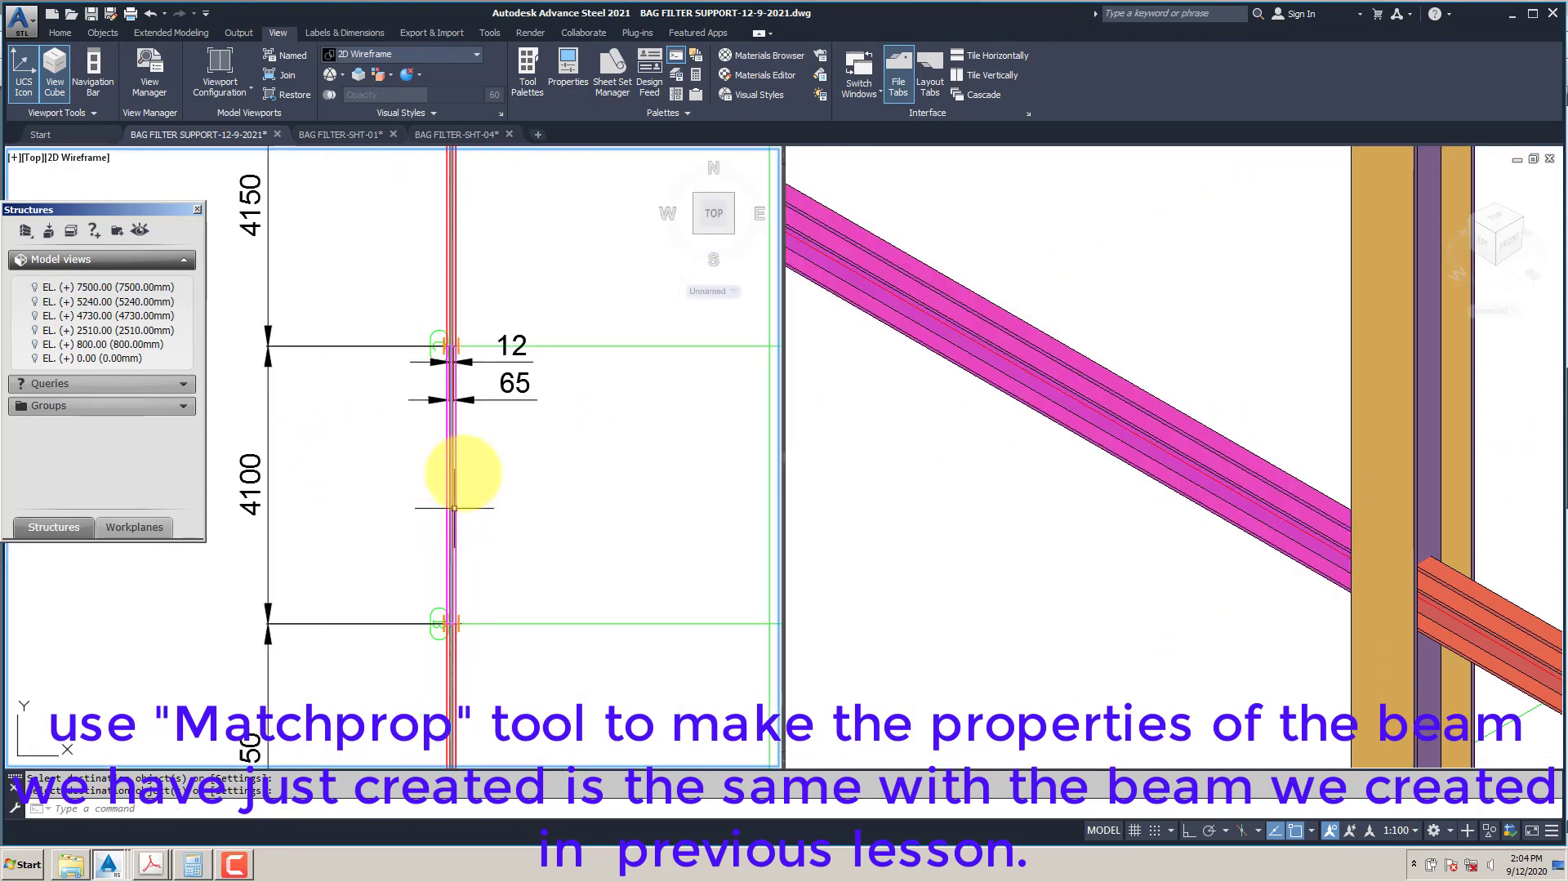
{"action": "scroll", "coordinate": [442, 341], "scroll_direction": "up", "scroll_amount": 5}
{"action": "scroll", "coordinate": [441, 342], "scroll_direction": "up", "scroll_amount": 5}
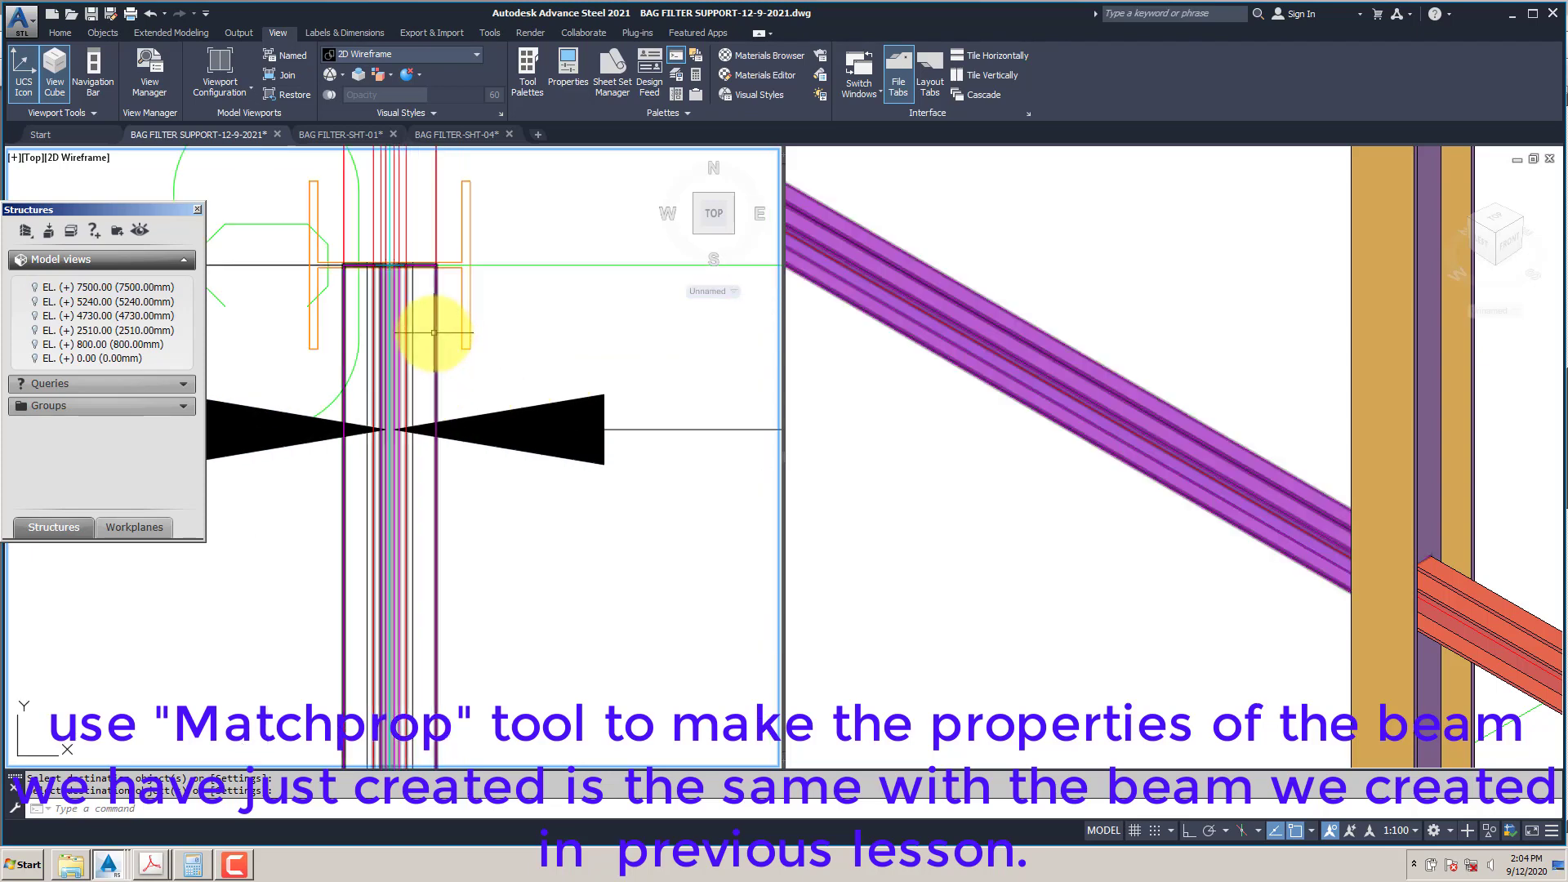
{"action": "scroll", "coordinate": [434, 351], "scroll_direction": "down", "scroll_amount": 4}
{"action": "scroll", "coordinate": [420, 315], "scroll_direction": "up", "scroll_amount": 2}
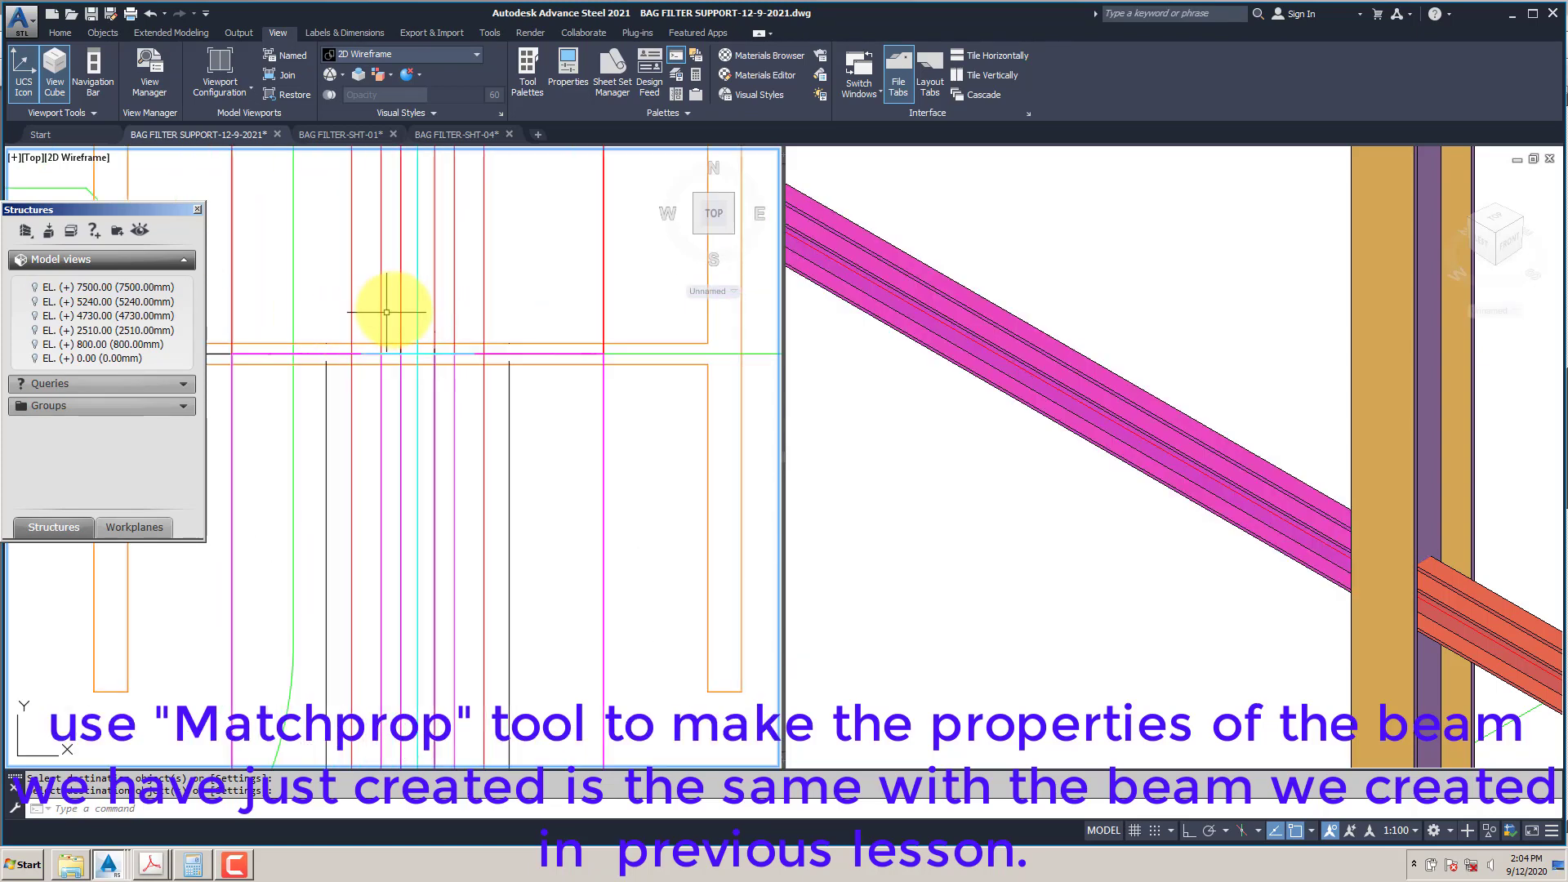
{"action": "scroll", "coordinate": [408, 307], "scroll_direction": "down", "scroll_amount": 3}
{"action": "scroll", "coordinate": [438, 656], "scroll_direction": "up", "scroll_amount": 8}
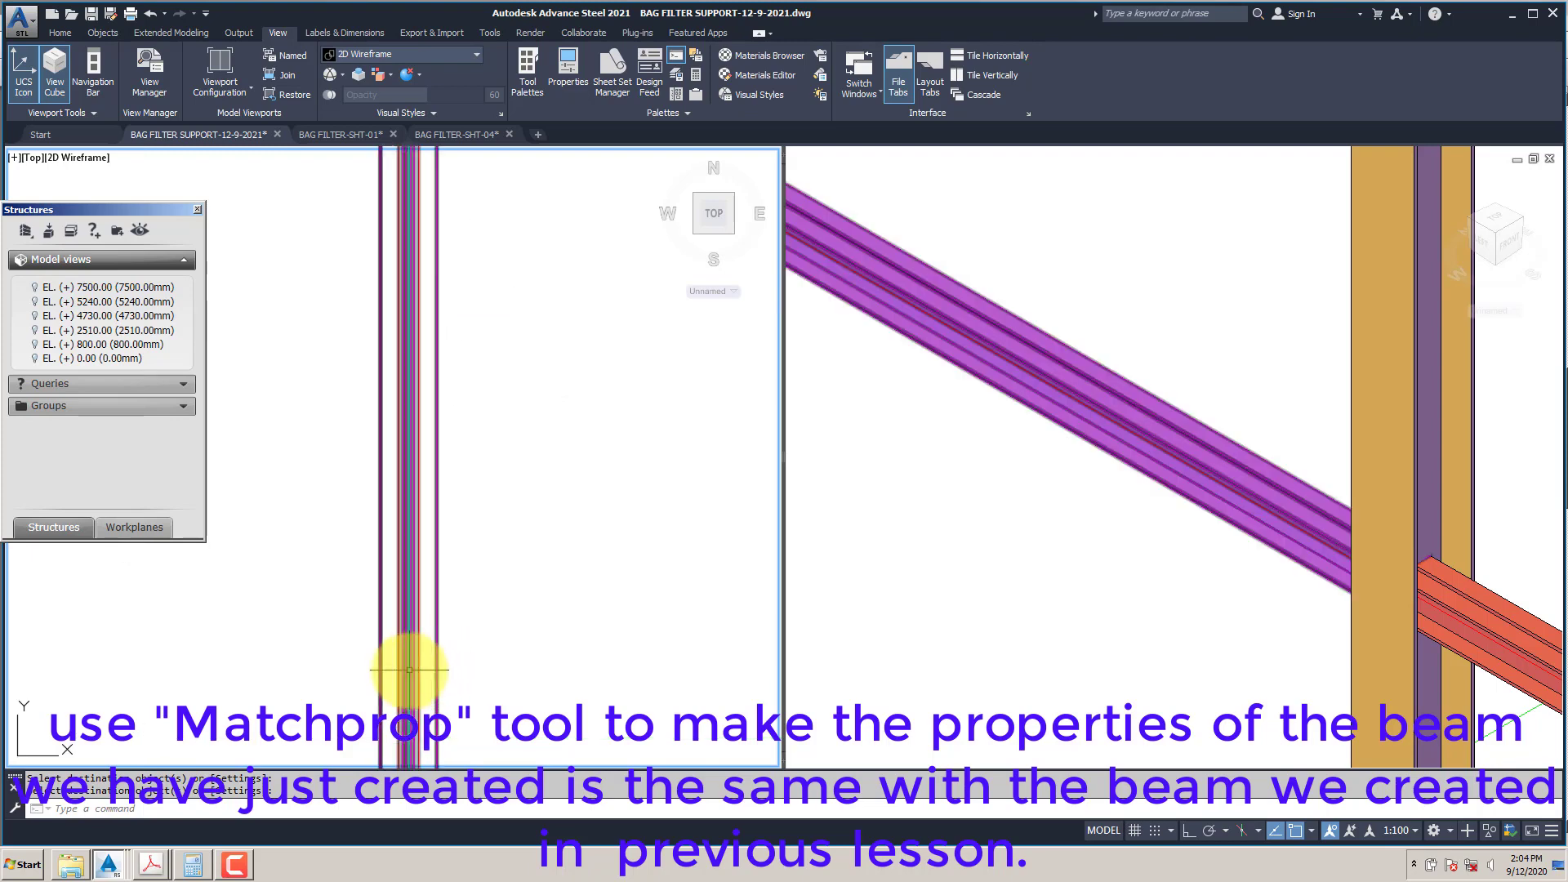
{"action": "left_click", "coordinate": [91, 163]}
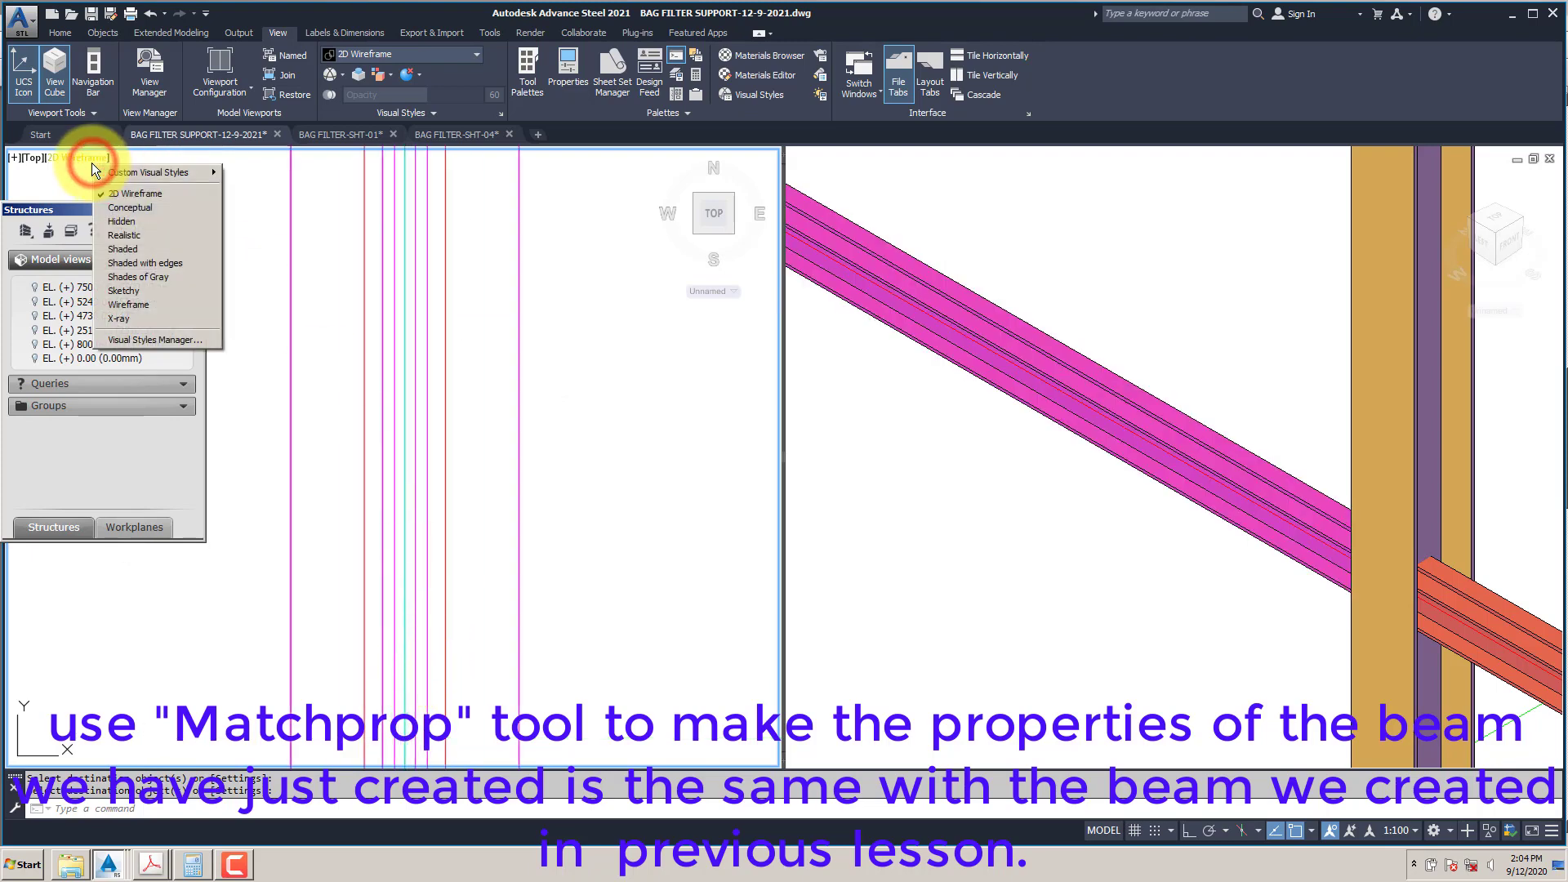
{"action": "left_click", "coordinate": [116, 209]}
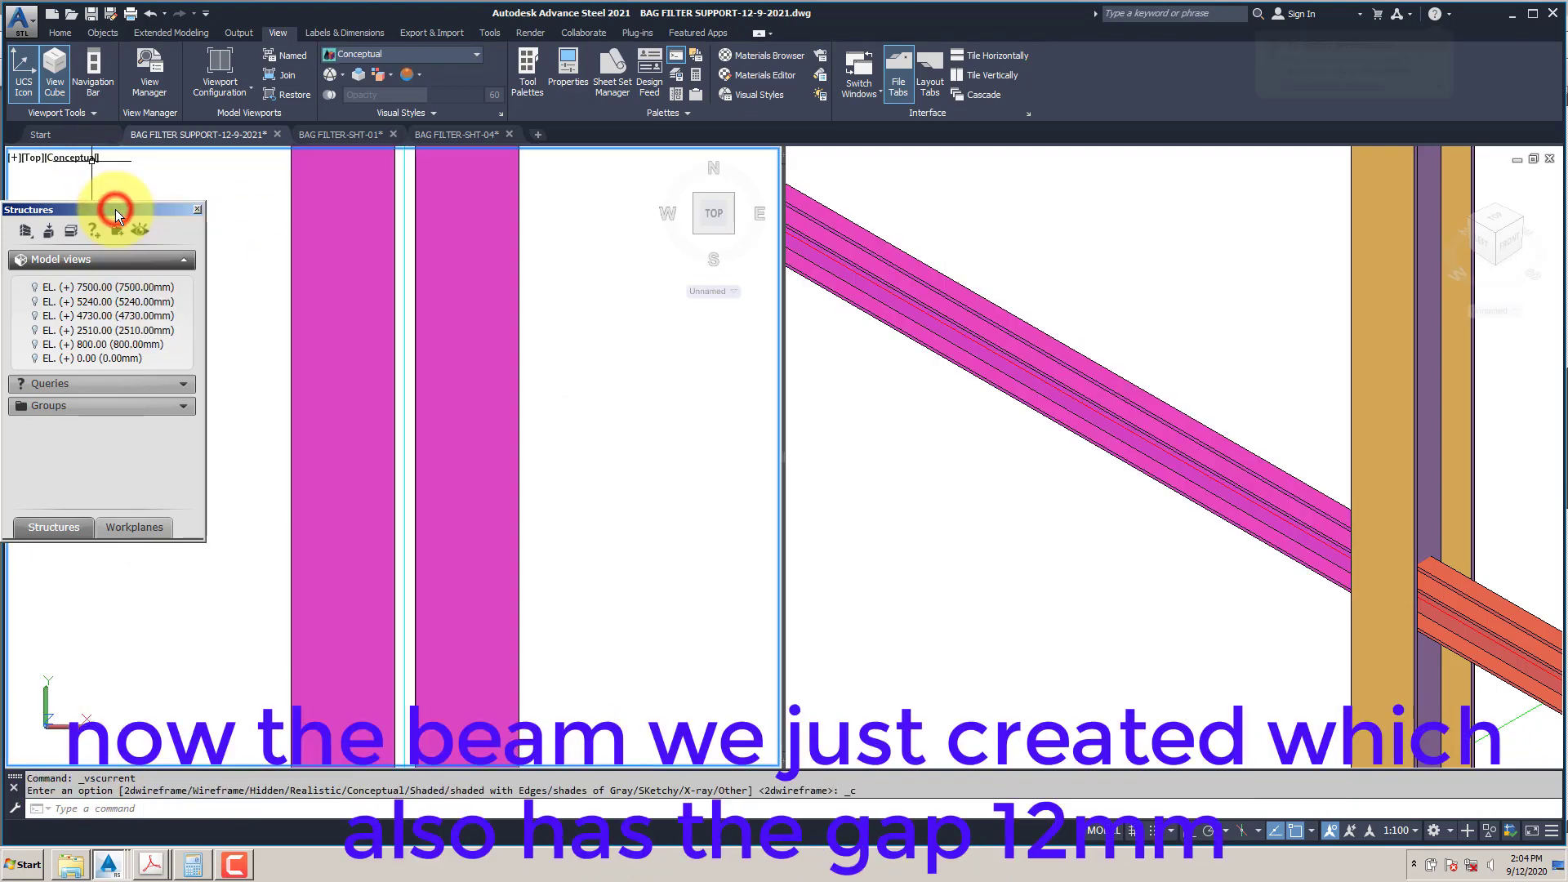
Step: Add a linear dimension showing the beam's 12 mm channel gap
{"action": "type", "text": "dli"}
{"action": "key", "text": "Return"}
{"action": "left_click", "coordinate": [395, 439]}
{"action": "left_click", "coordinate": [433, 441]}
{"action": "scroll", "coordinate": [431, 438], "scroll_direction": "down", "scroll_amount": 8}
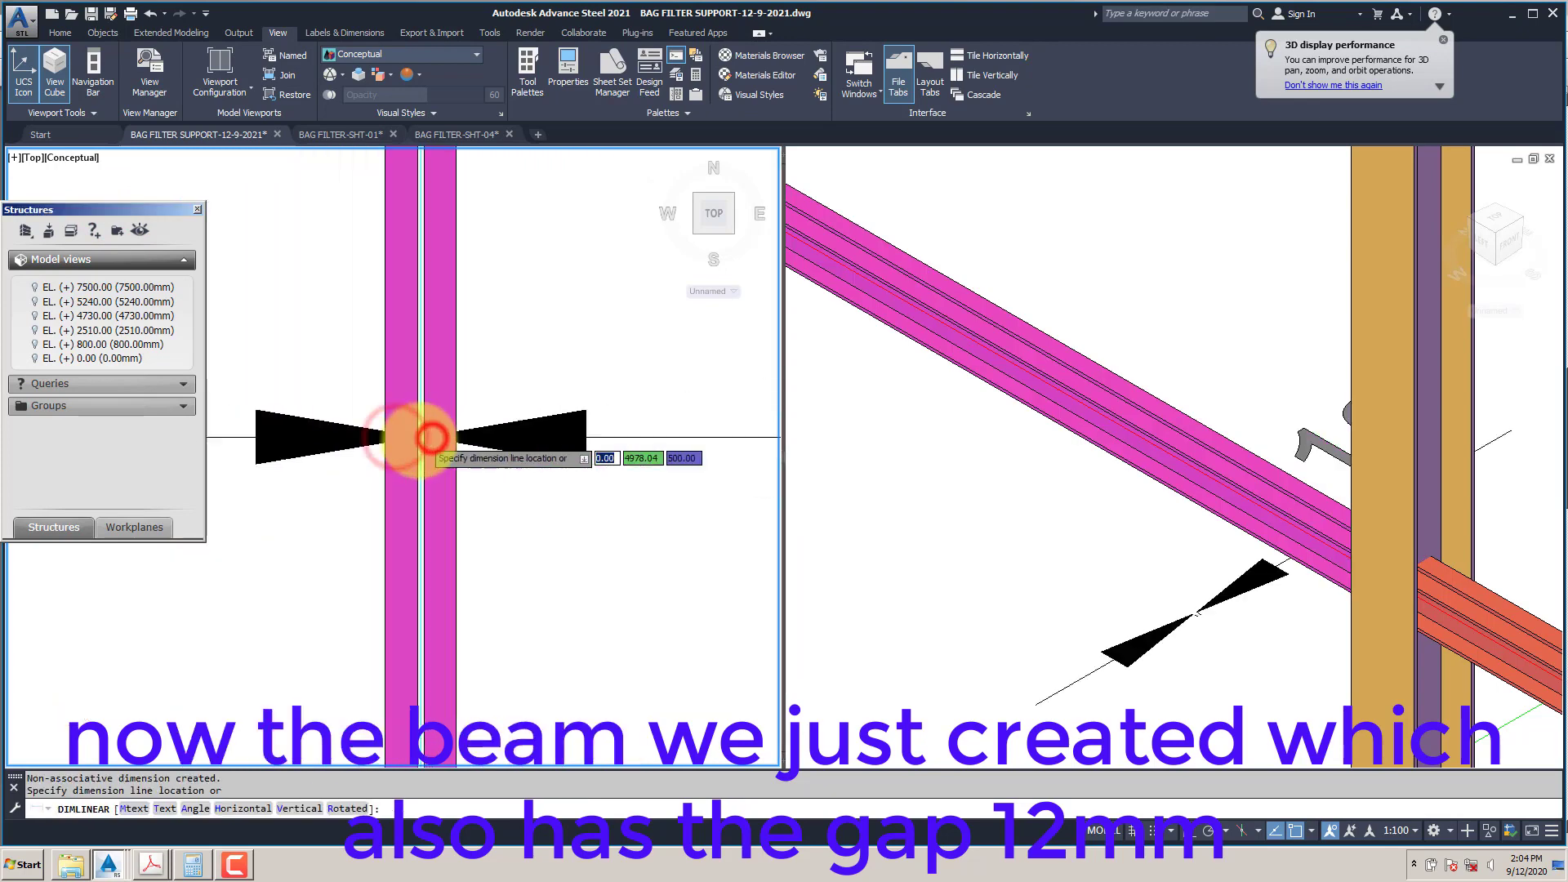
{"action": "scroll", "coordinate": [430, 438], "scroll_direction": "down", "scroll_amount": 3}
{"action": "key", "text": "Escape"}
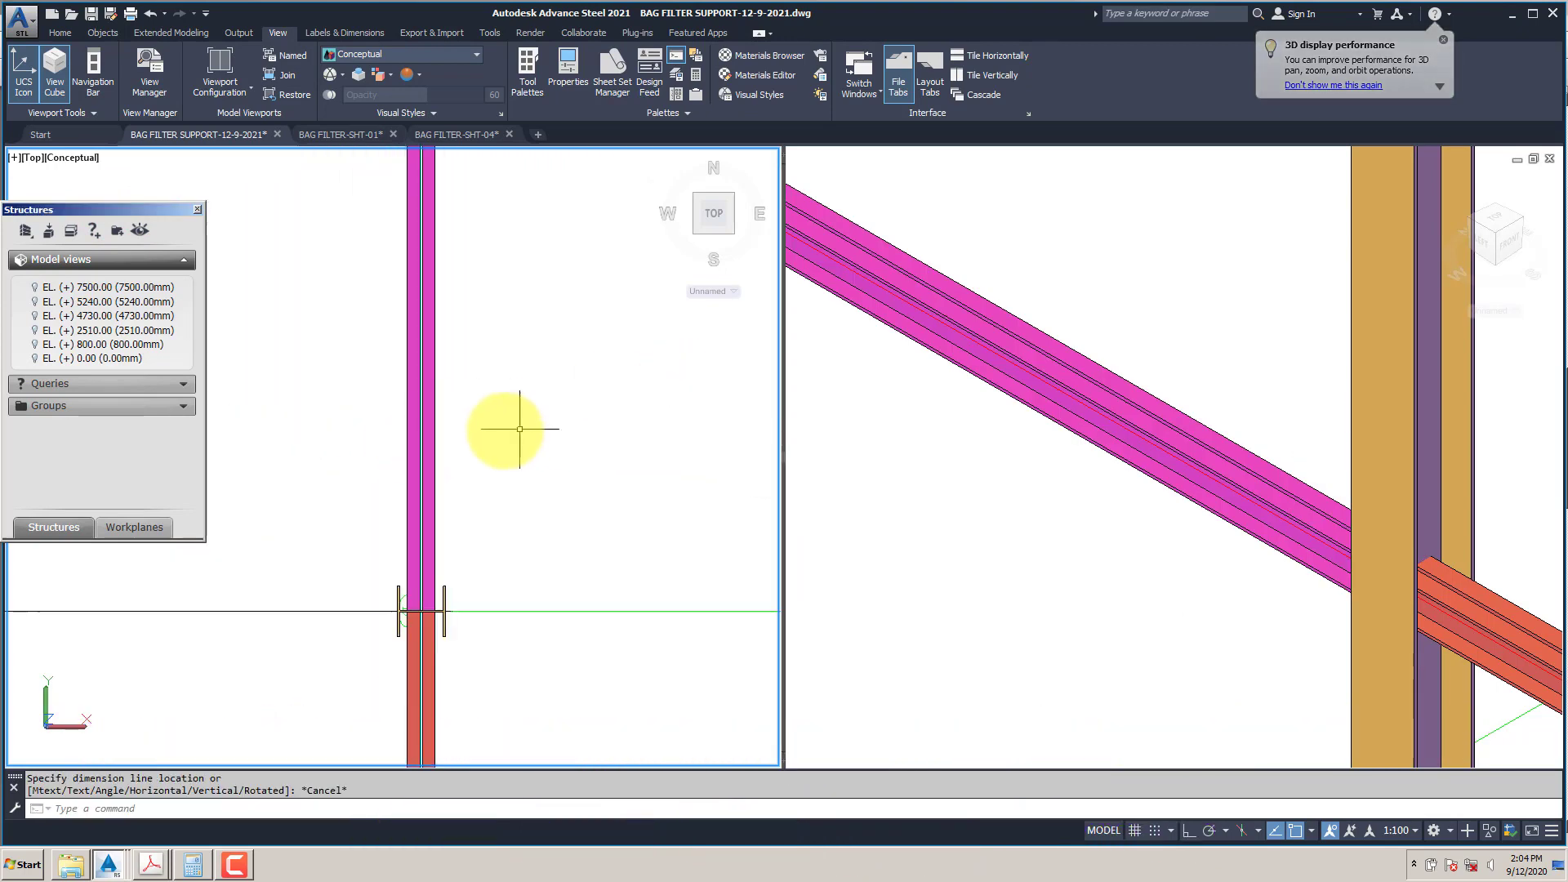
{"action": "left_click", "coordinate": [1085, 493]}
{"action": "scroll", "coordinate": [1154, 465], "scroll_direction": "down", "scroll_amount": 3}
Step: In the beam's Advance Properties Sections, set beam index 1 and 2 to UPN 240
{"action": "left_click", "coordinate": [1162, 450]}
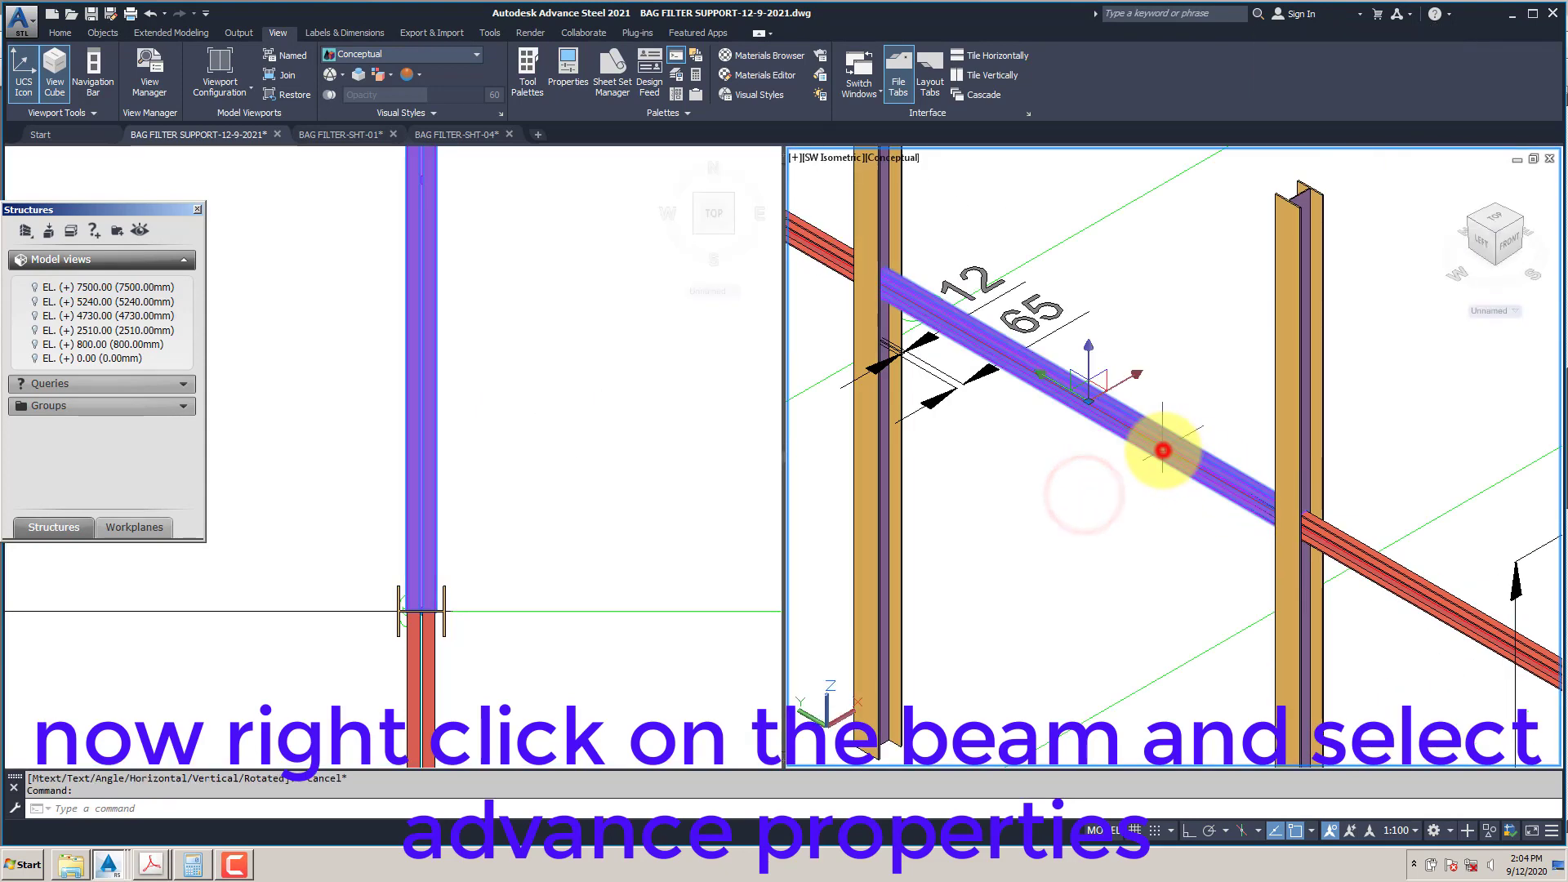
{"action": "right_click", "coordinate": [1161, 451]}
{"action": "left_click", "coordinate": [1231, 582]}
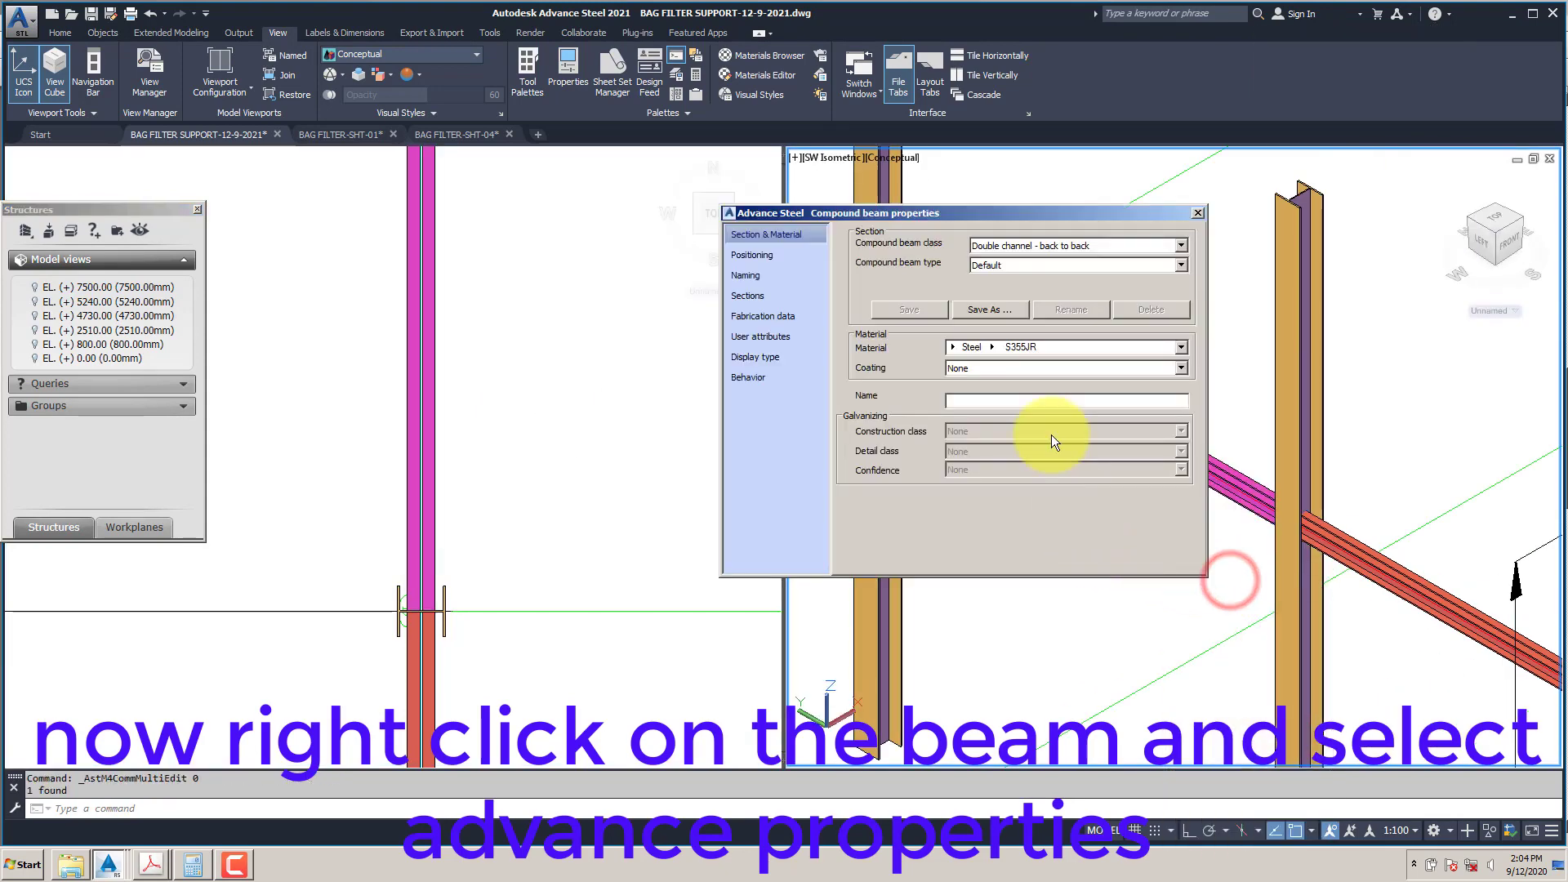
{"action": "left_click", "coordinate": [768, 259]}
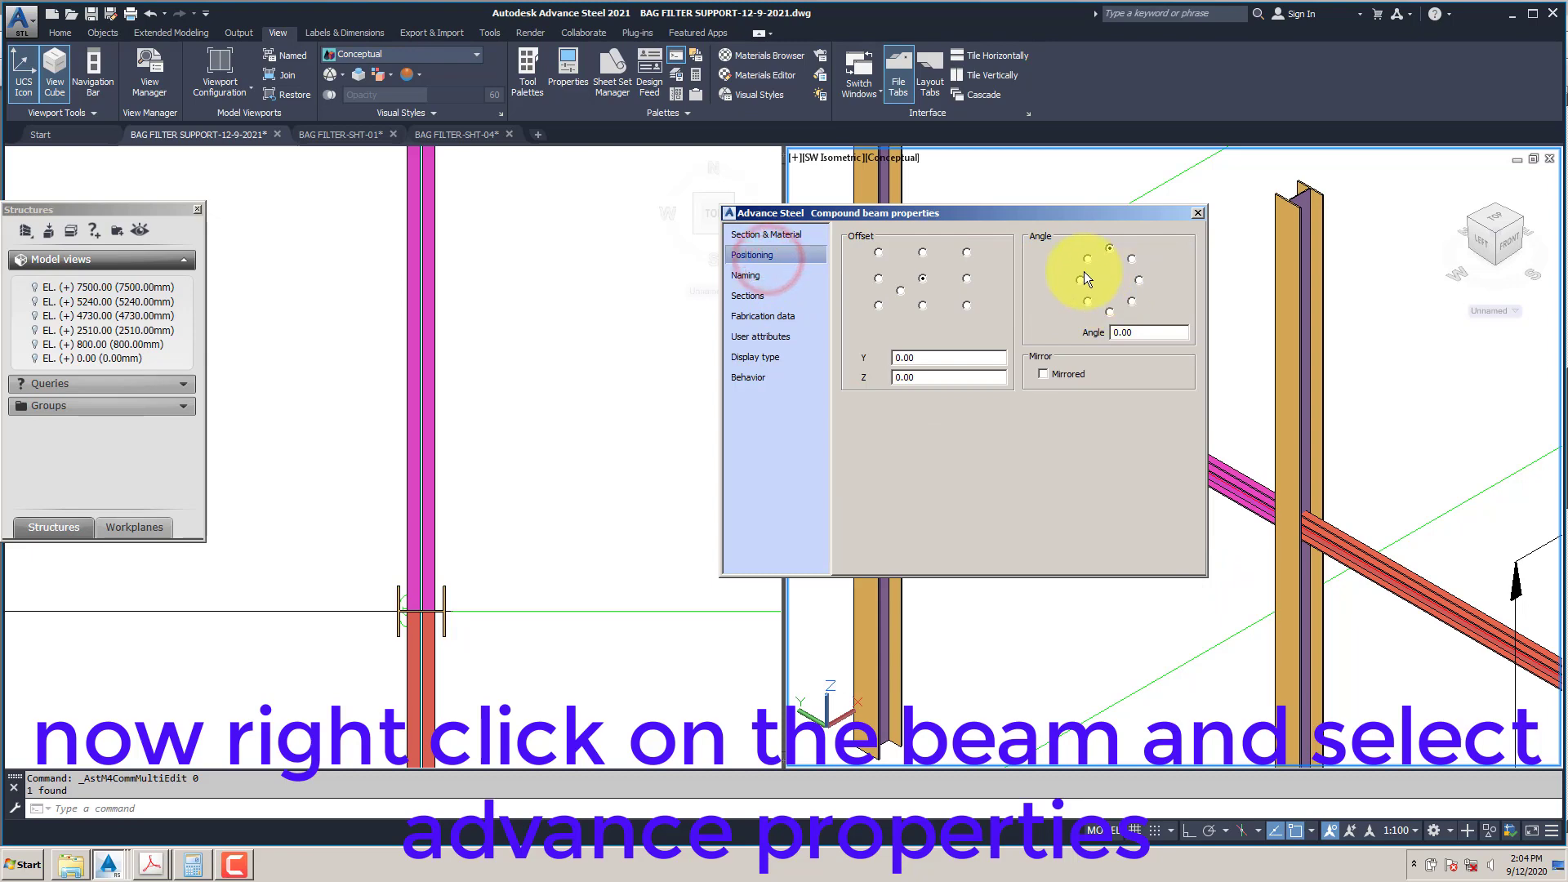
{"action": "left_click", "coordinate": [743, 297]}
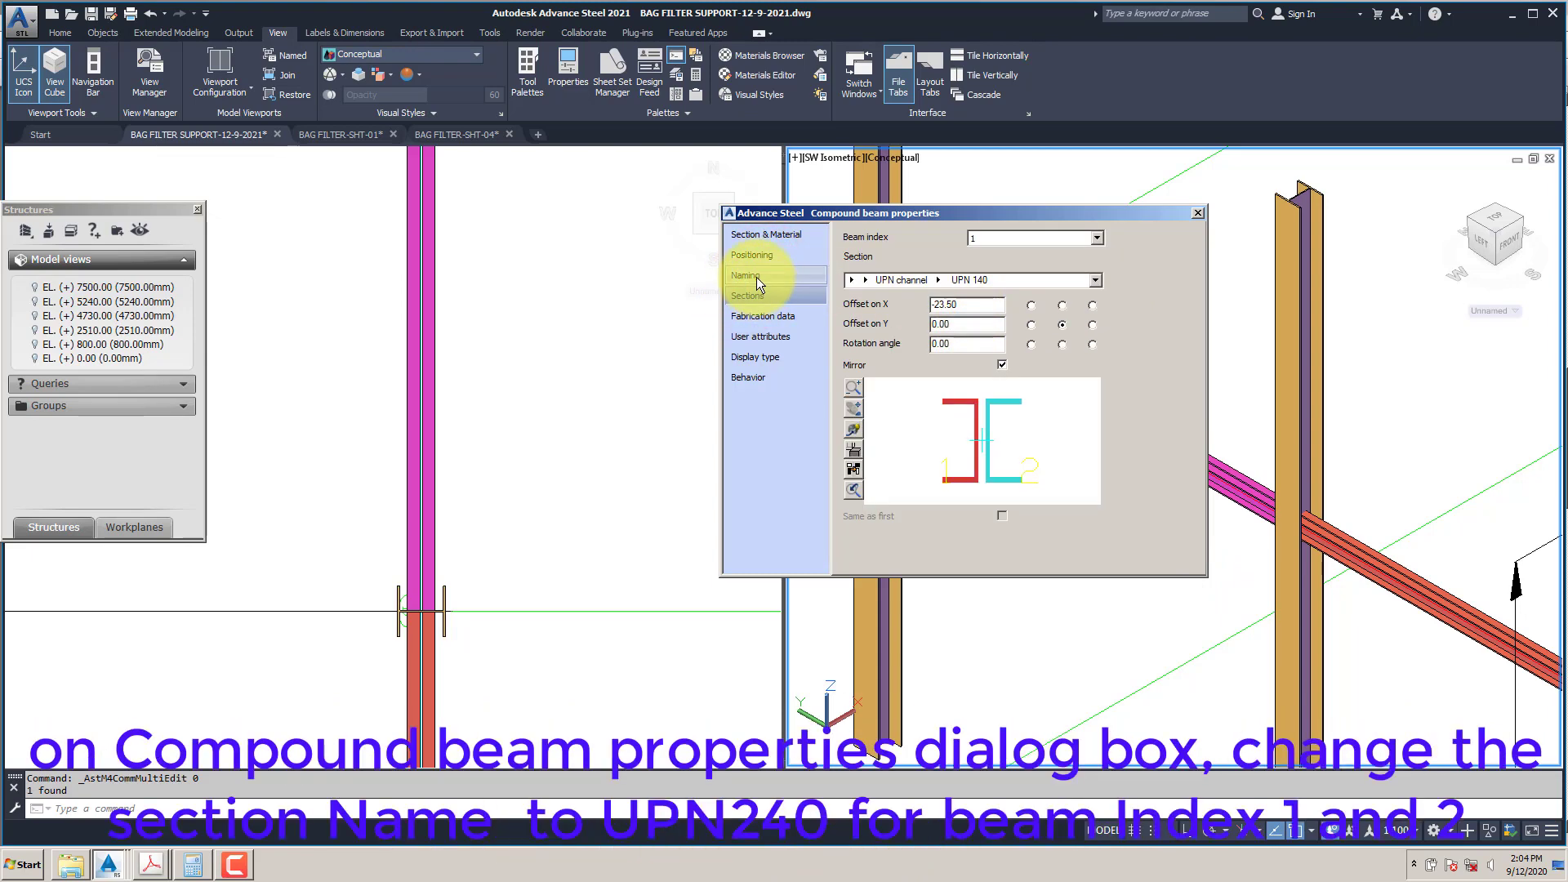
{"action": "left_click", "coordinate": [937, 281]}
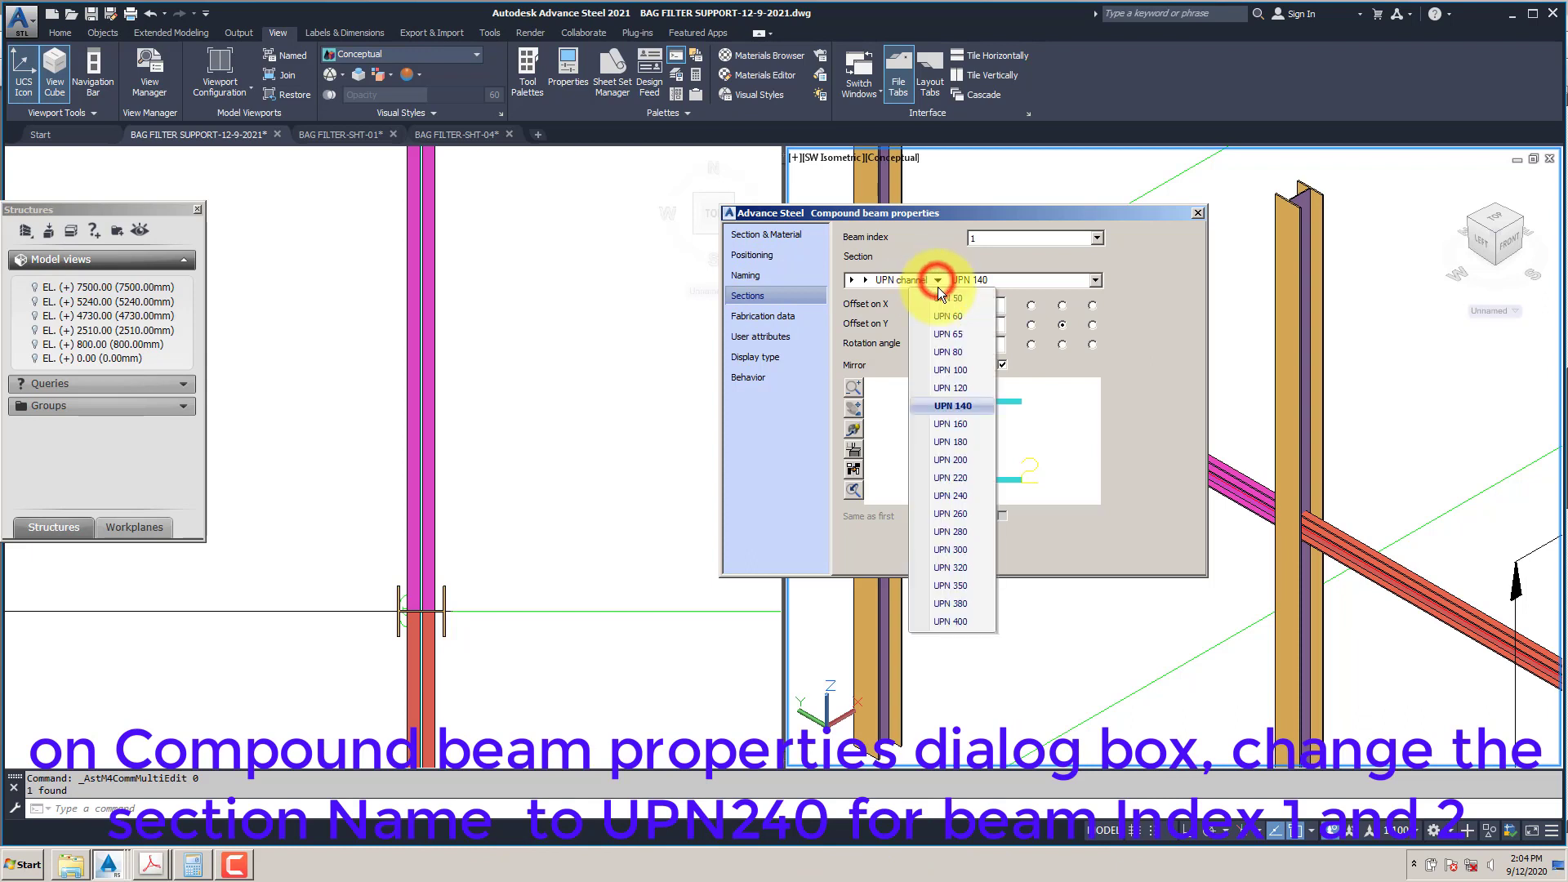
{"action": "left_click", "coordinate": [956, 495]}
{"action": "left_click", "coordinate": [1019, 237]}
{"action": "left_click", "coordinate": [984, 261]}
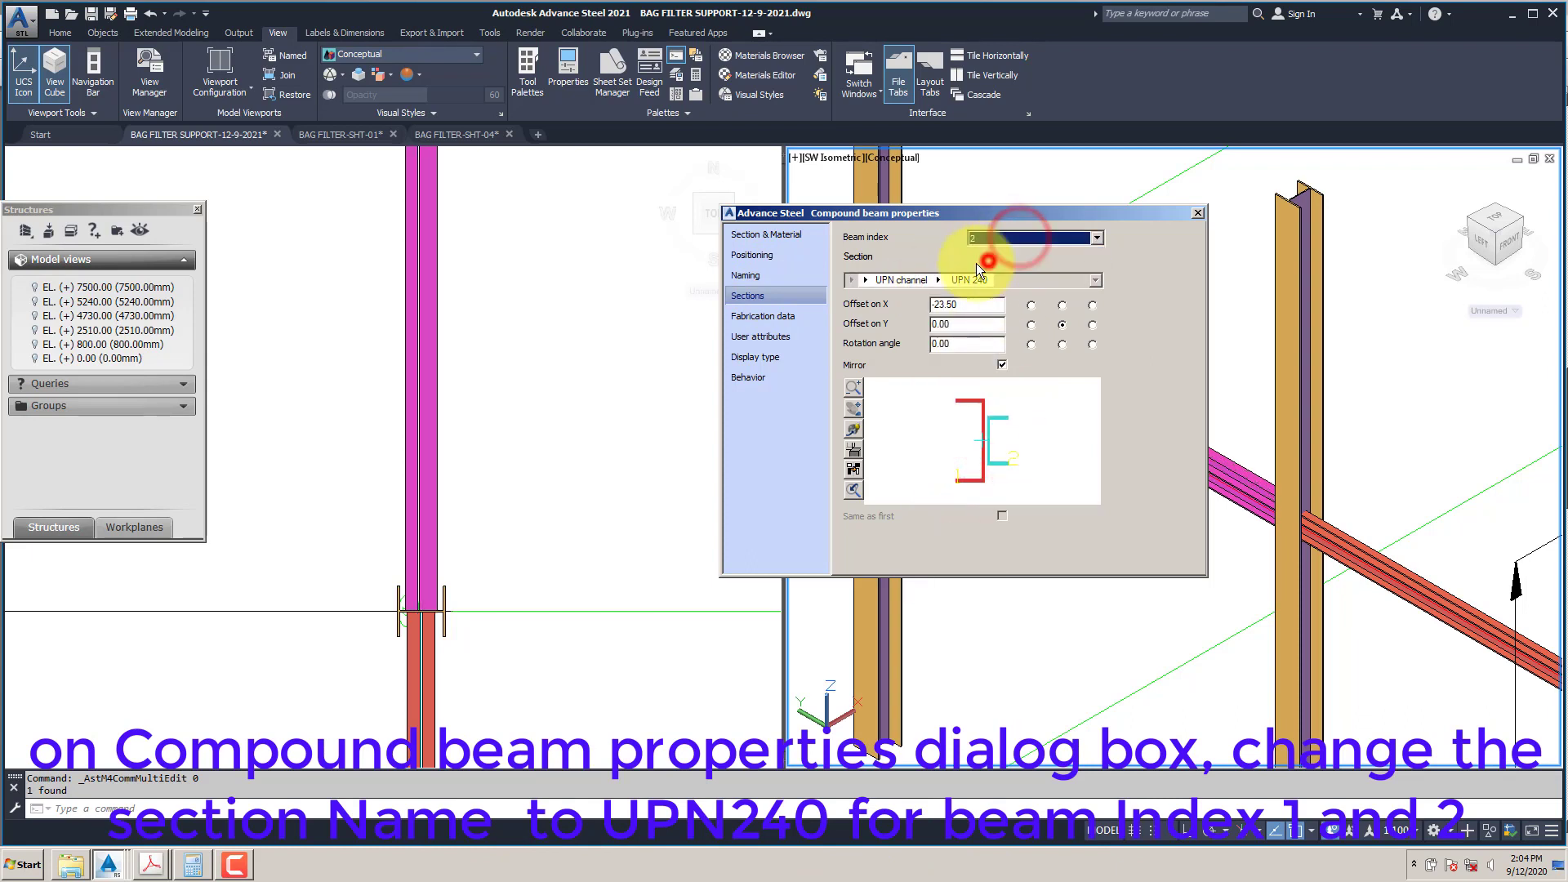
{"action": "left_click", "coordinate": [937, 280]}
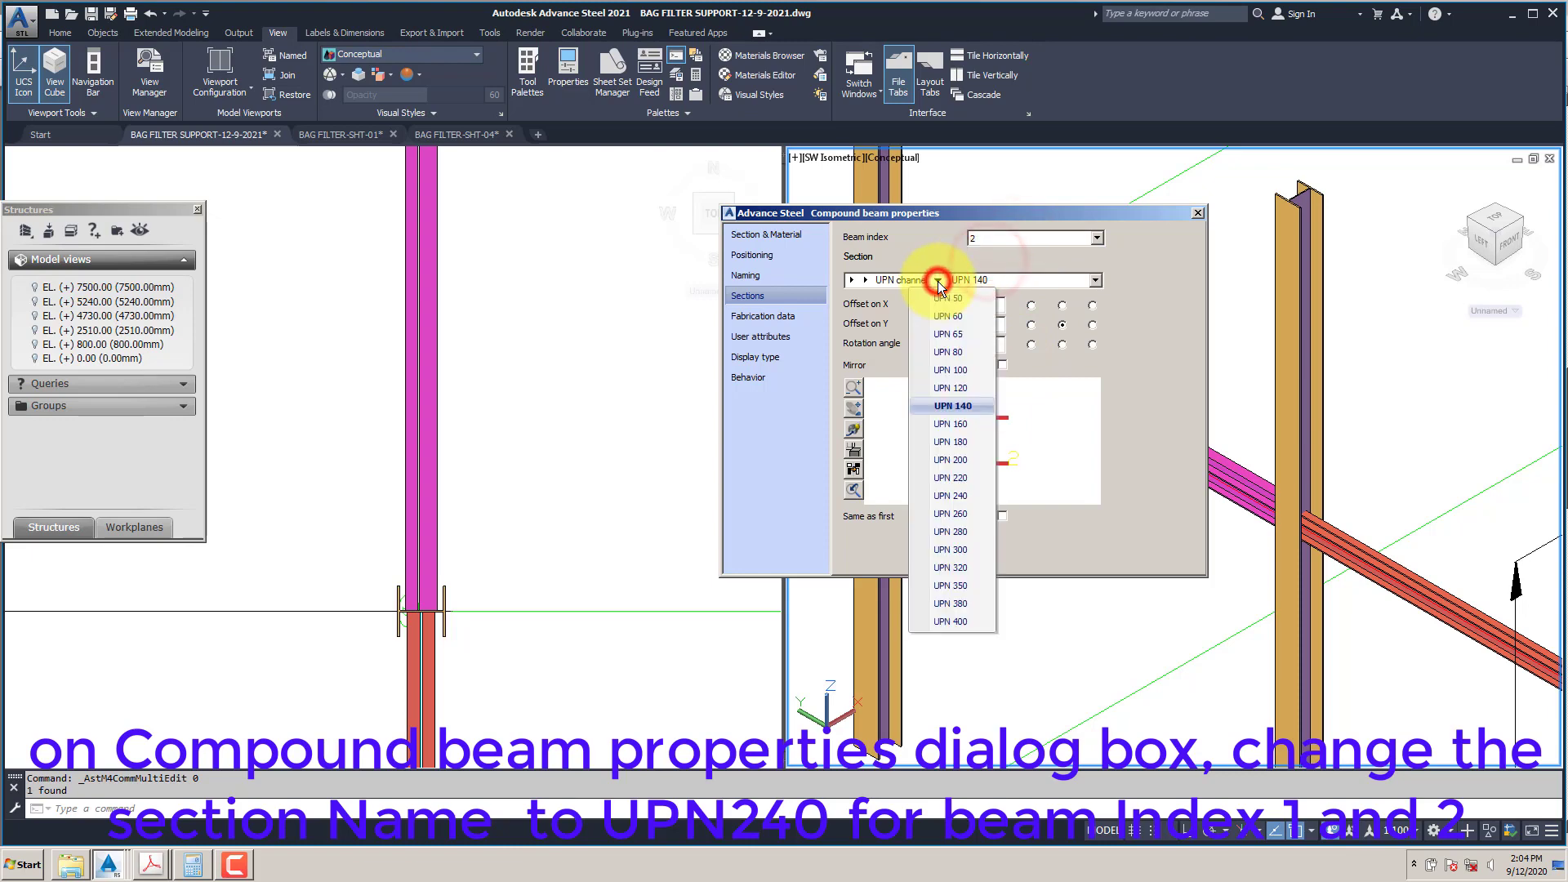
{"action": "left_click", "coordinate": [957, 494]}
Step: Move the properties window off the views and activate the top view
{"action": "left_click_drag", "start_coordinate": [1078, 211], "coordinate": [711, 243]}
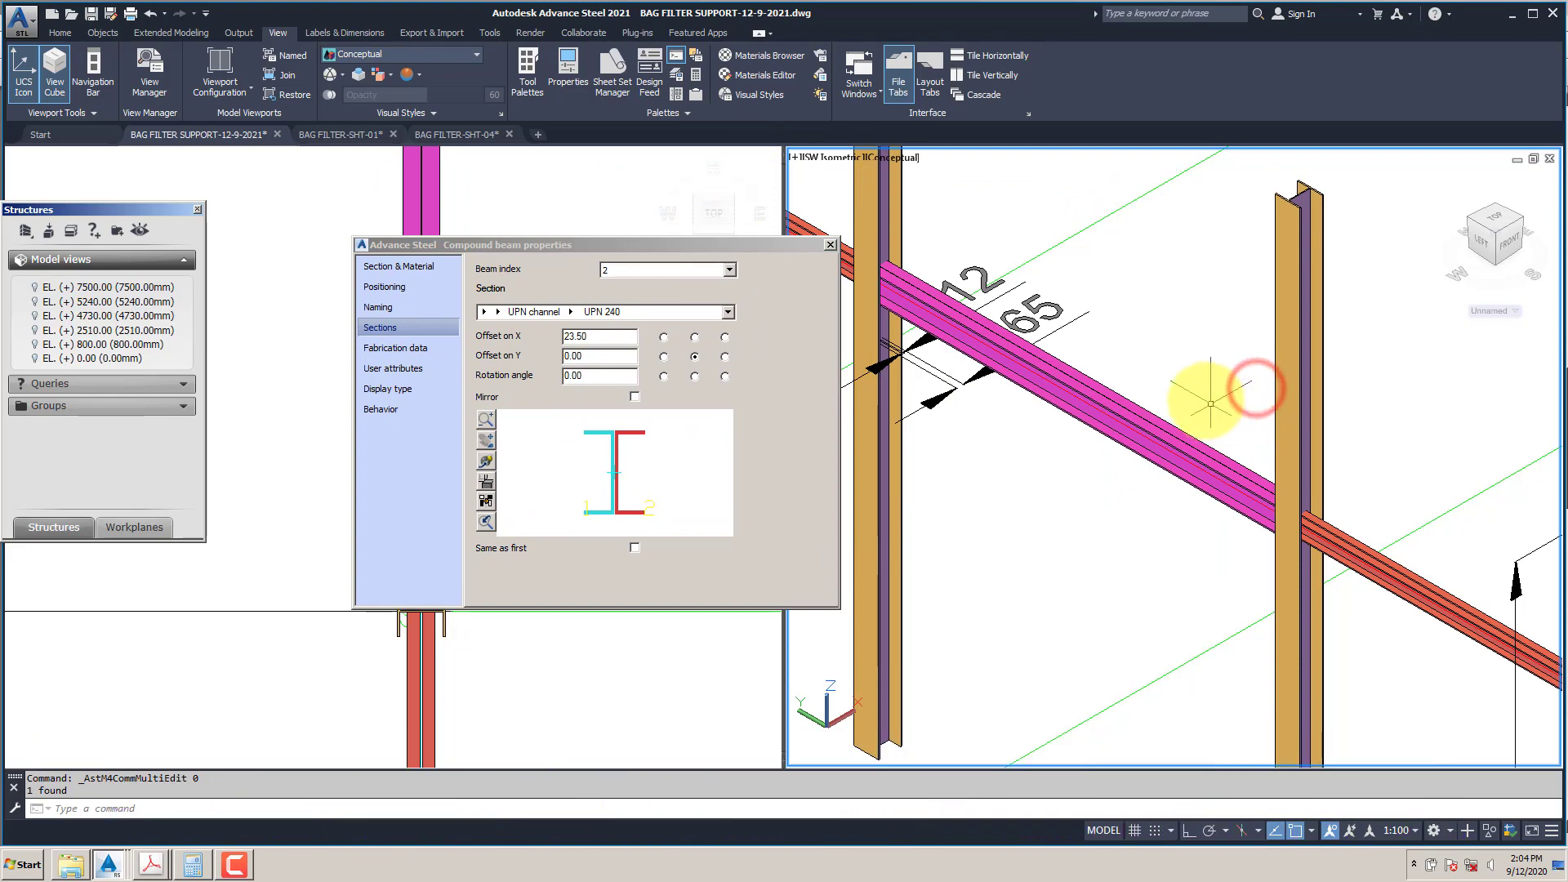
{"action": "left_click", "coordinate": [325, 238]}
{"action": "left_click_drag", "start_coordinate": [539, 242], "coordinate": [1041, 266]}
{"action": "left_click", "coordinate": [525, 343]}
{"action": "scroll", "coordinate": [522, 347], "scroll_direction": "down", "scroll_amount": 10}
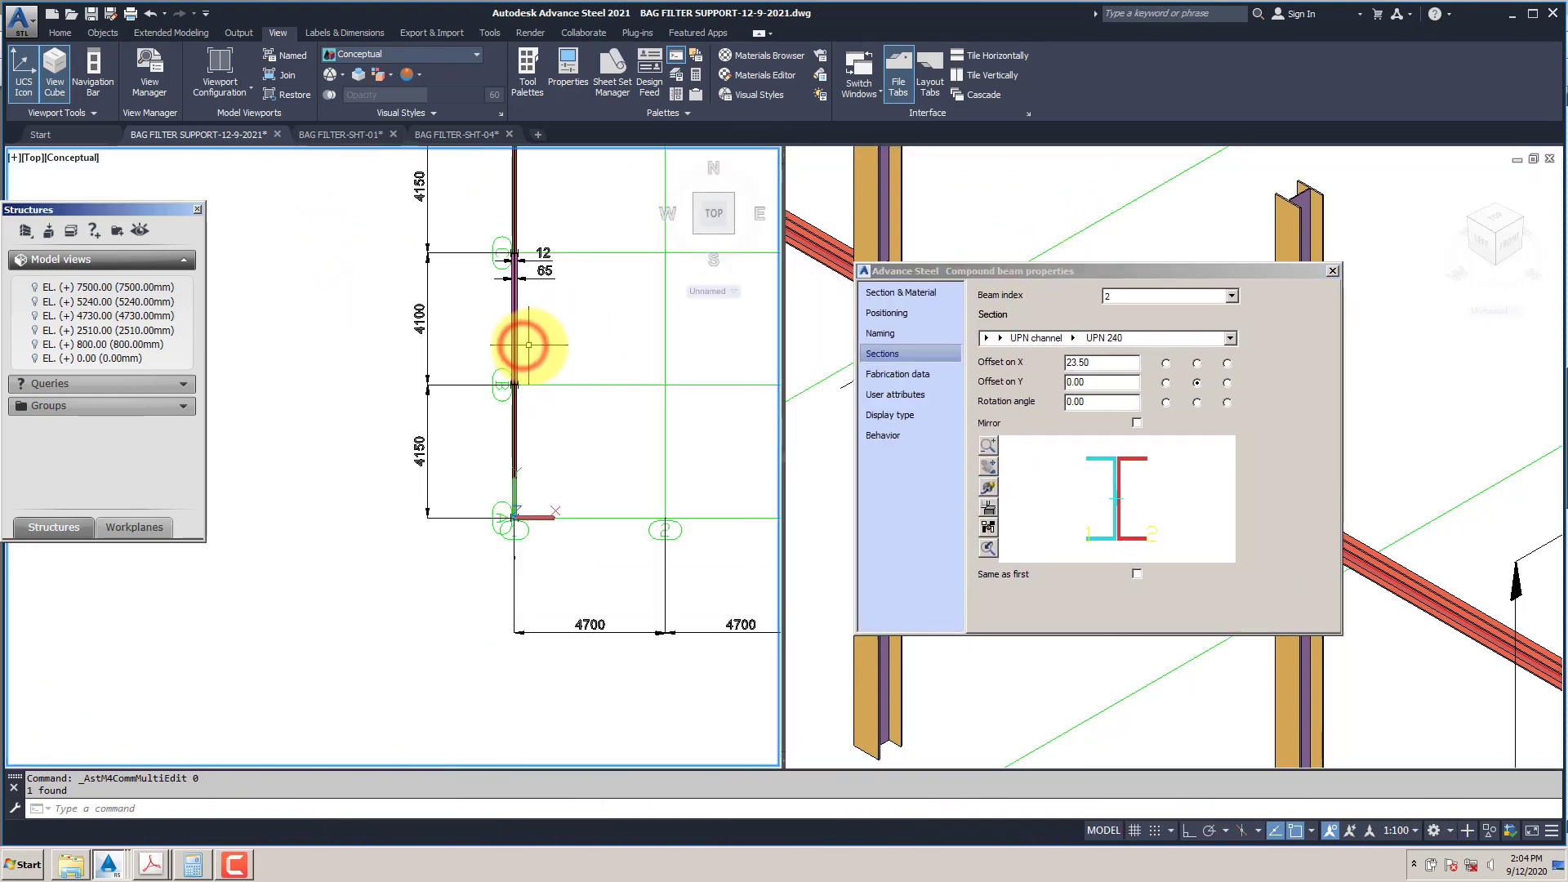
Step: Switch the 2D pane to a Left side view
{"action": "left_click", "coordinate": [27, 160]}
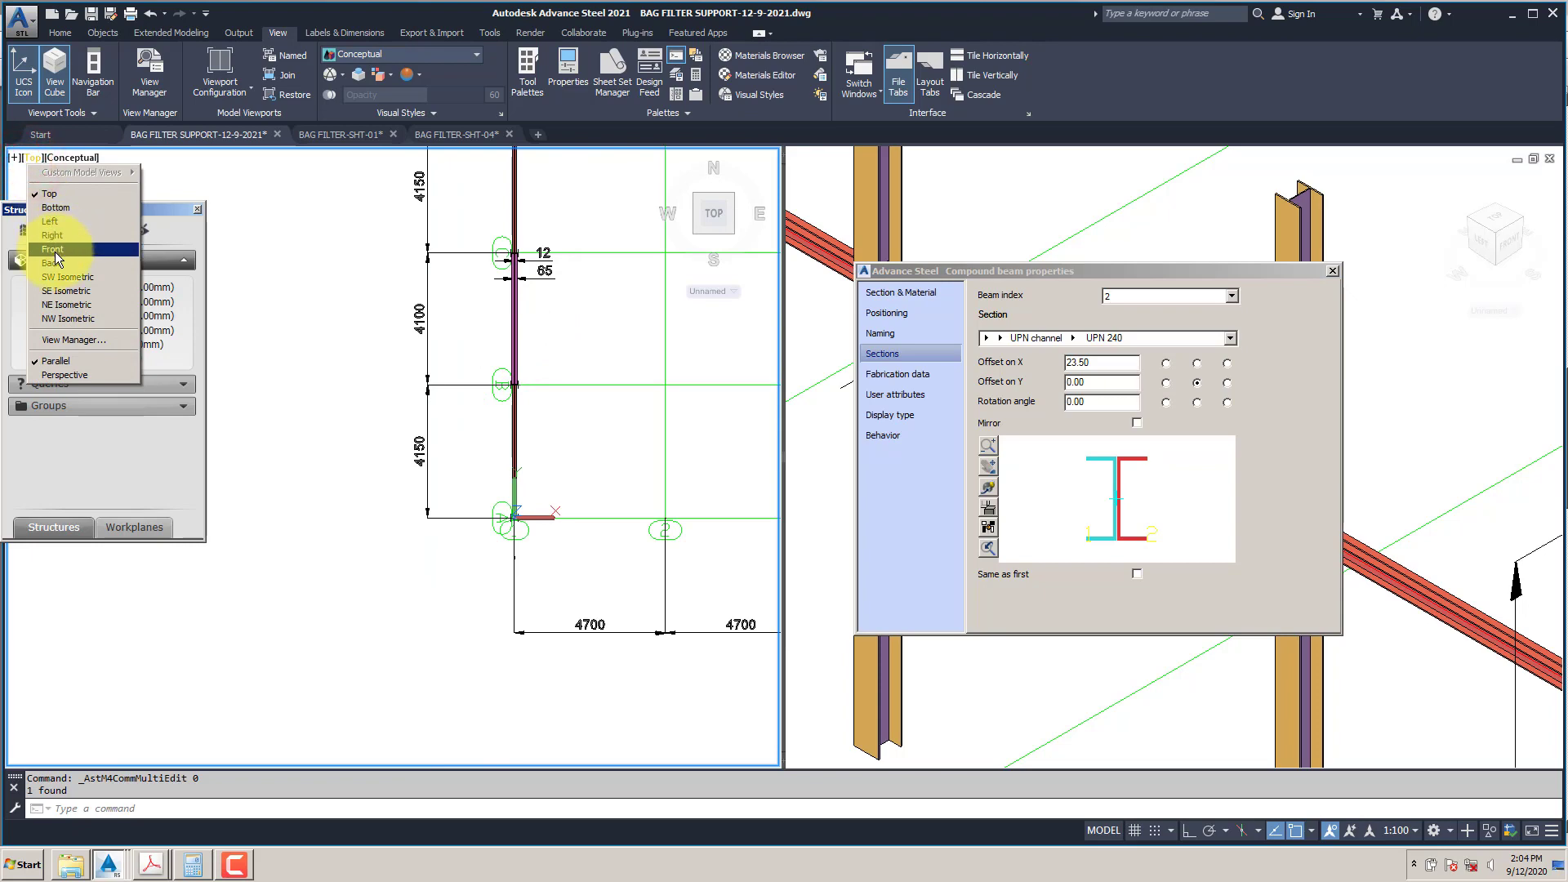
{"action": "left_click", "coordinate": [52, 222]}
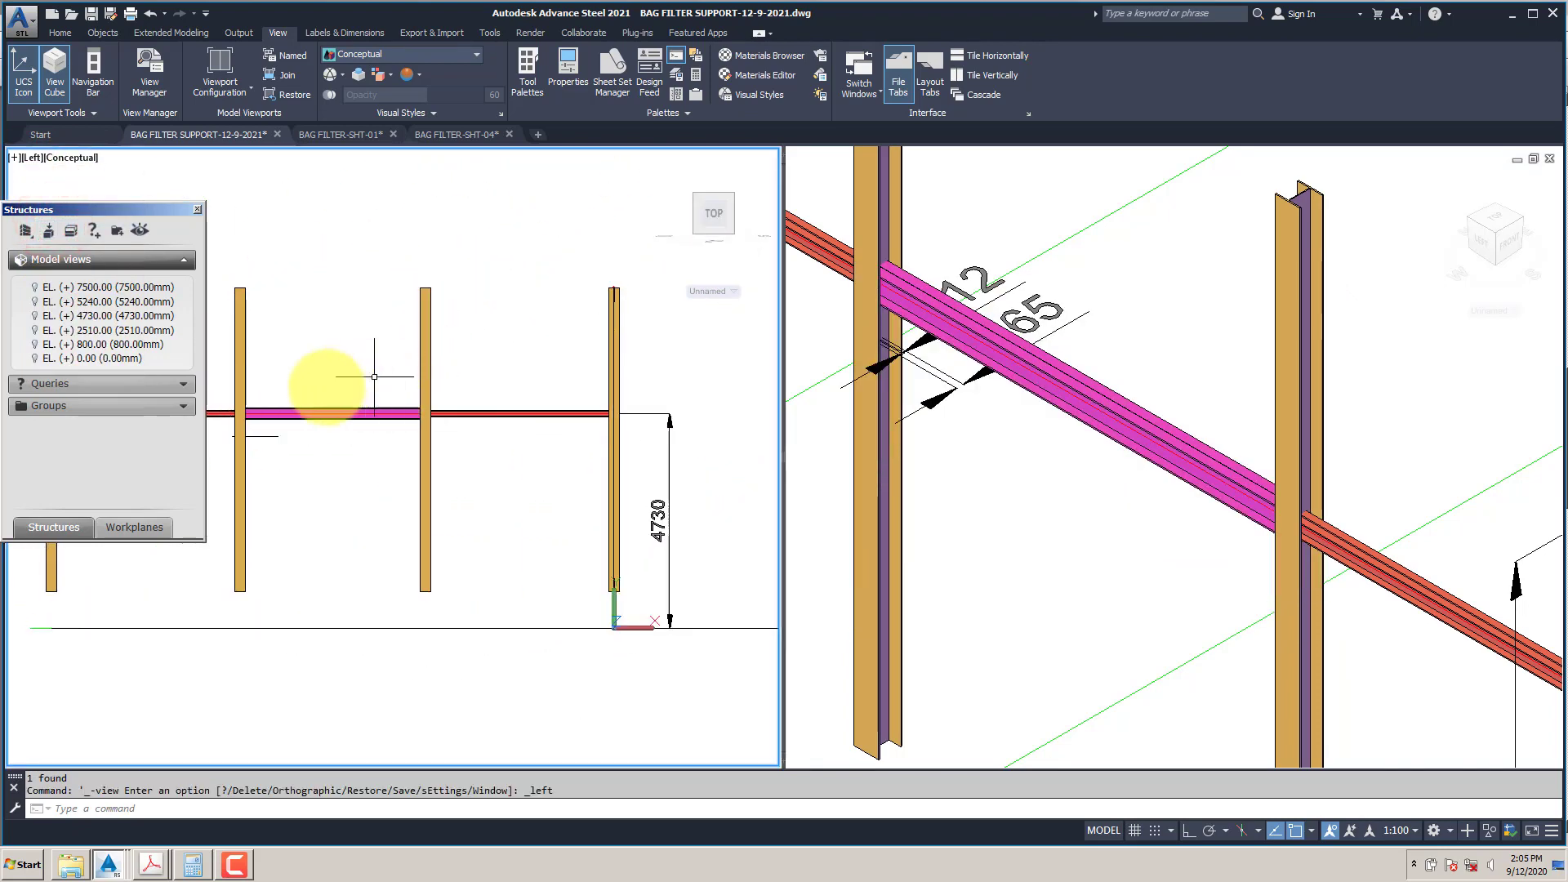
{"action": "scroll", "coordinate": [483, 413], "scroll_direction": "up", "scroll_amount": 3}
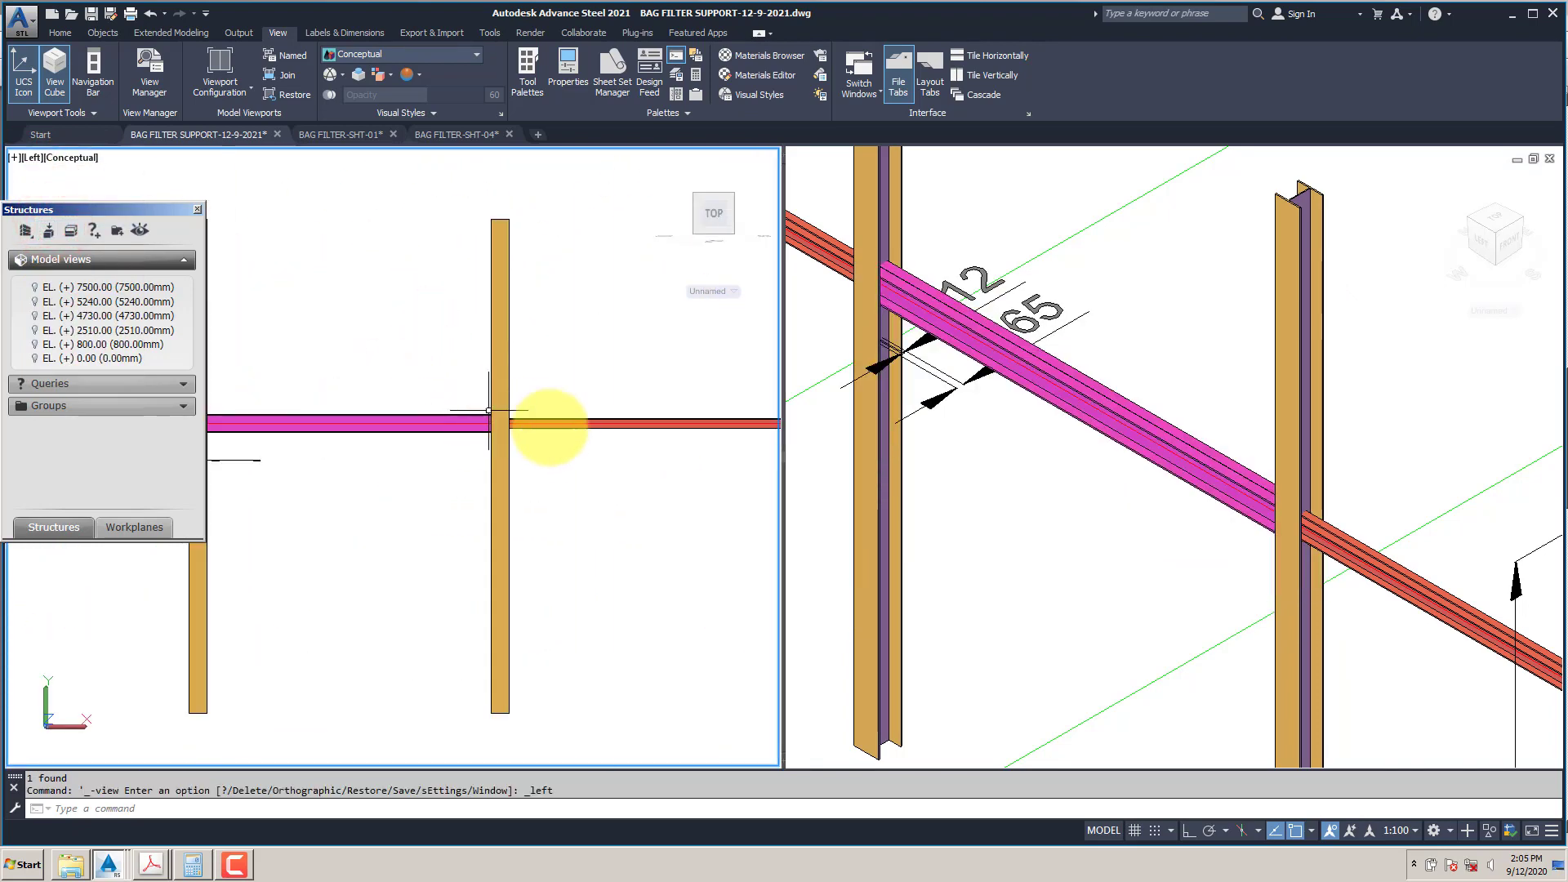
{"action": "left_click", "coordinate": [1201, 325]}
{"action": "scroll", "coordinate": [1200, 325], "scroll_direction": "down", "scroll_amount": 5}
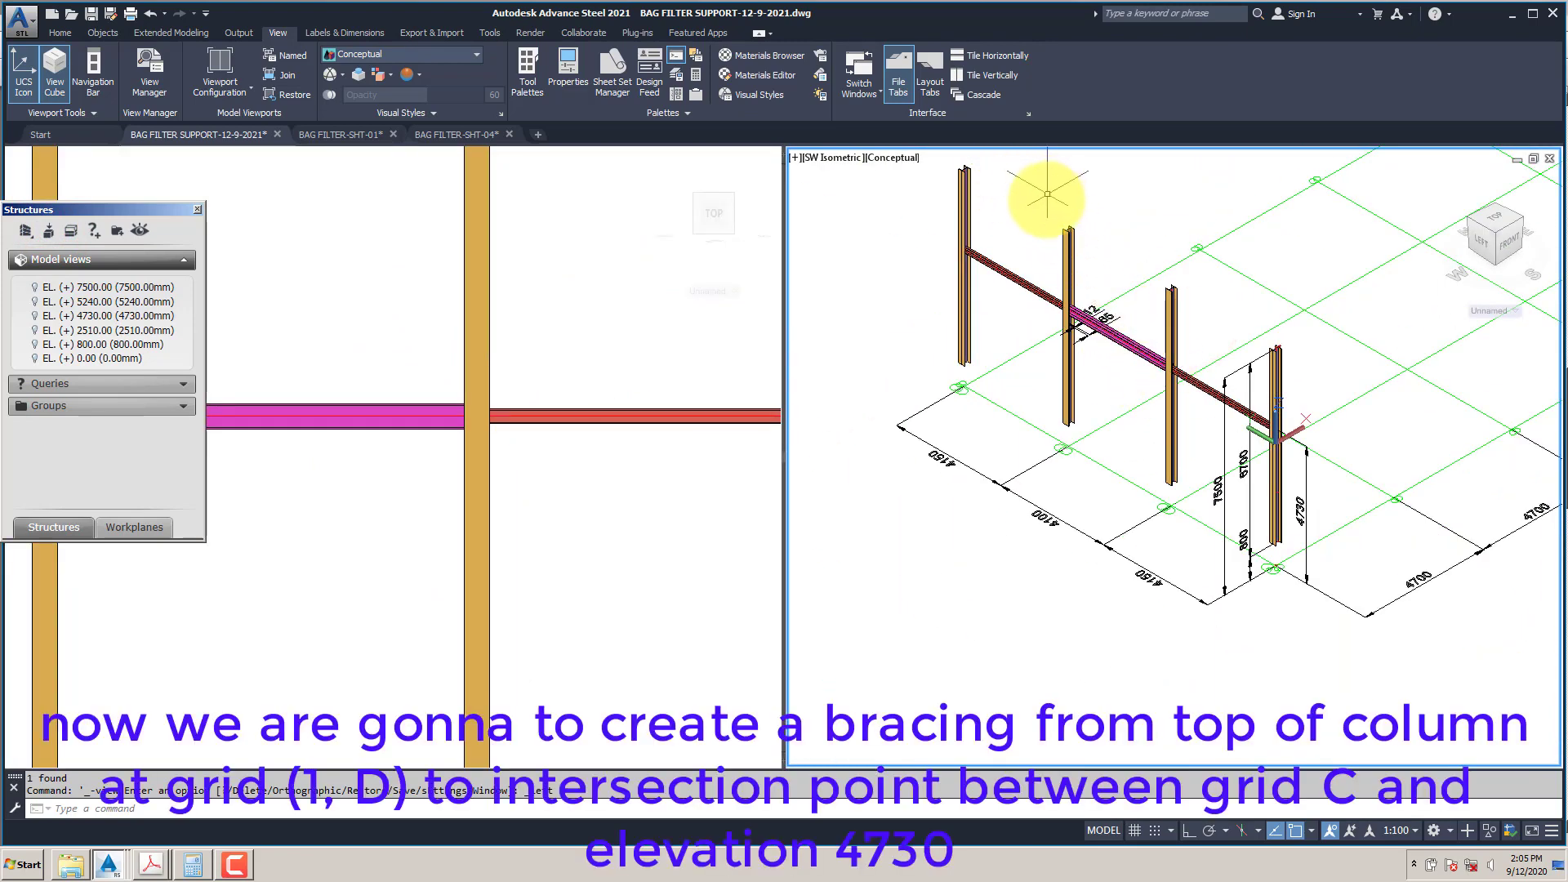
{"action": "scroll", "coordinate": [1017, 193], "scroll_direction": "down", "scroll_amount": 1}
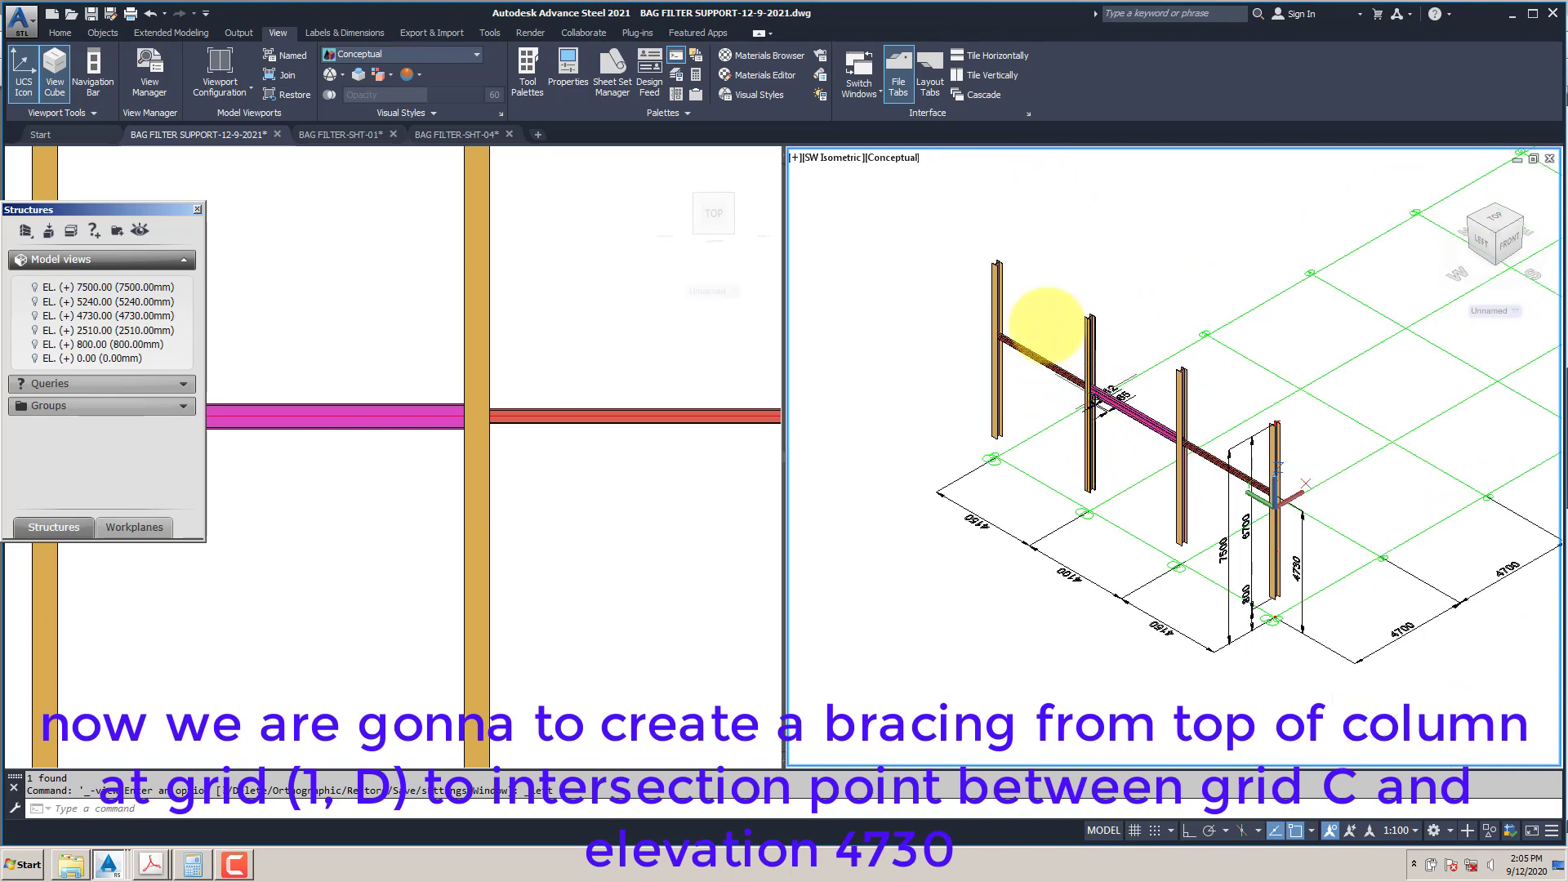
{"action": "scroll", "coordinate": [1045, 323], "scroll_direction": "up", "scroll_amount": 3}
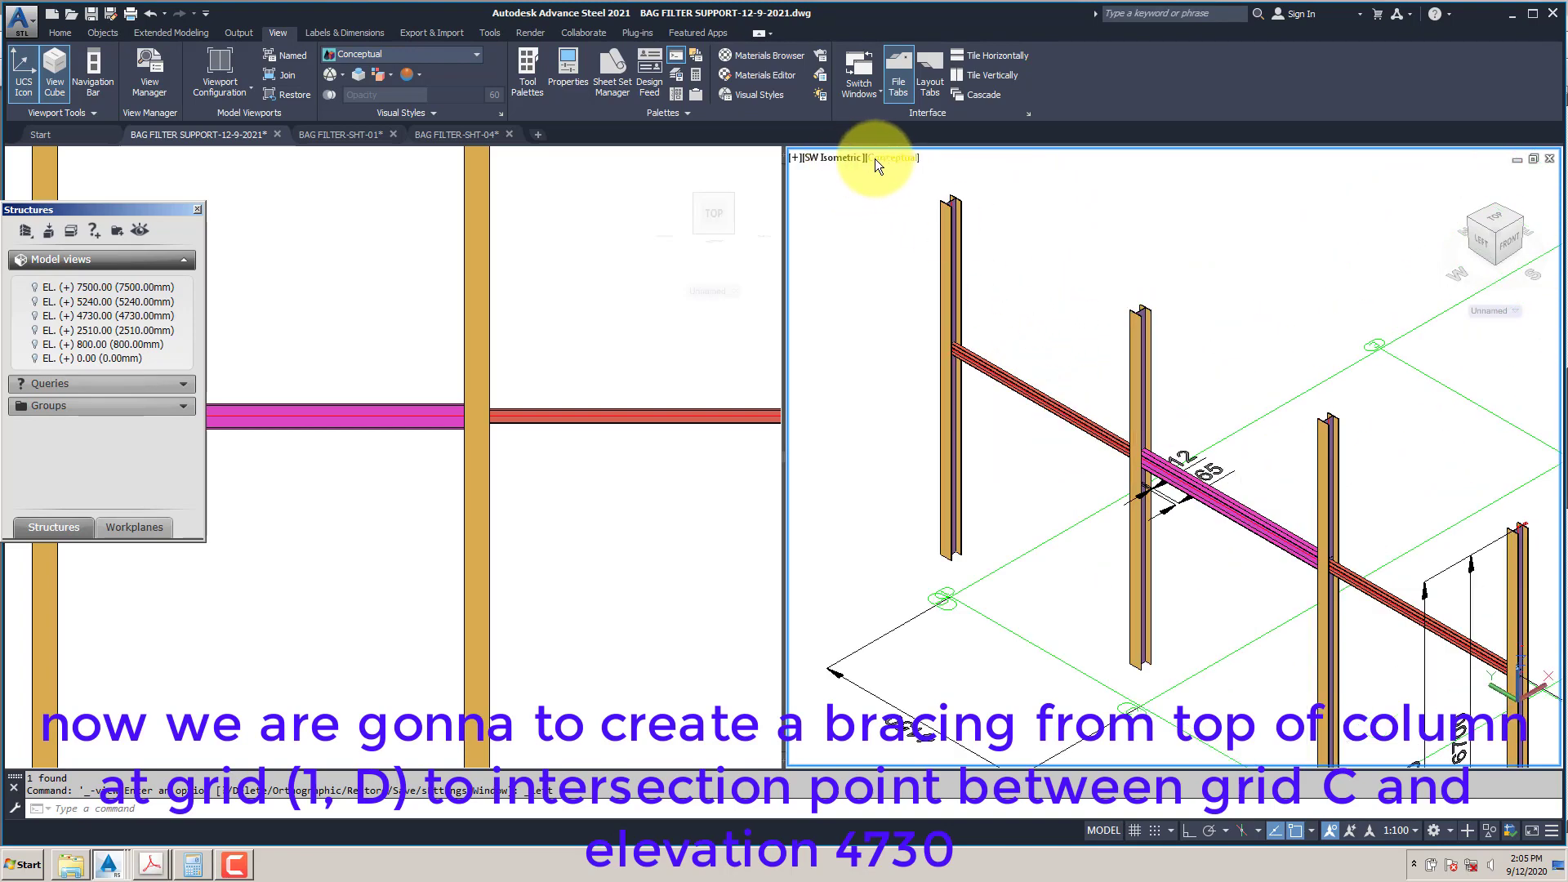
Step: Render the Left view in 2D Wireframe and bring up the BAG FILTER-SHT-04 drawing
{"action": "left_click", "coordinate": [601, 351]}
{"action": "scroll", "coordinate": [600, 351], "scroll_direction": "down", "scroll_amount": 5}
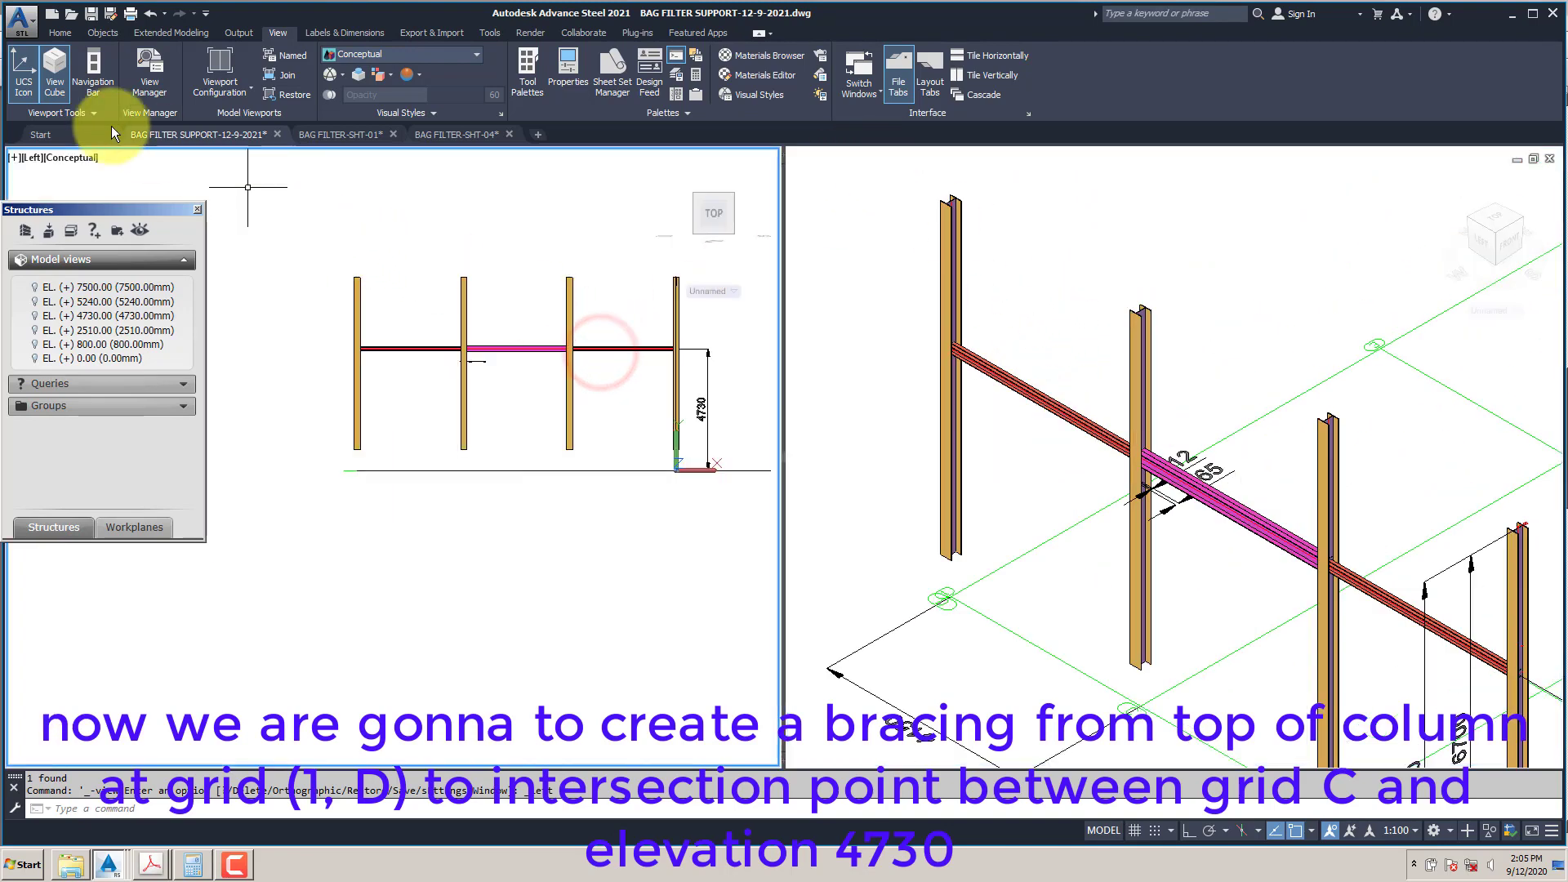
{"action": "left_click", "coordinate": [69, 158]}
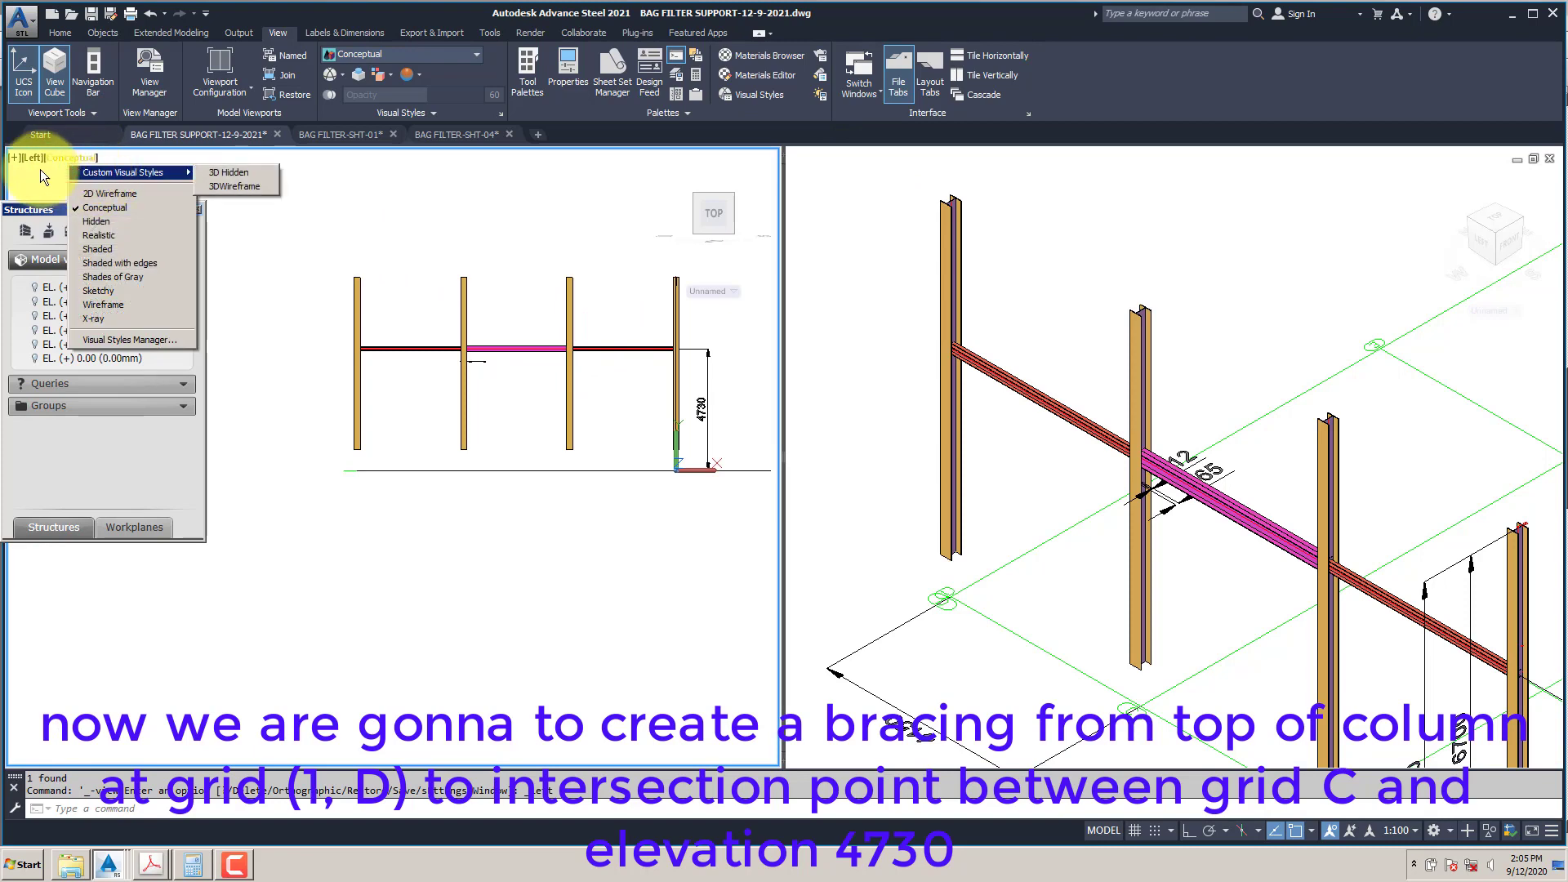
{"action": "left_click", "coordinate": [101, 196]}
{"action": "scroll", "coordinate": [378, 309], "scroll_direction": "up", "scroll_amount": 4}
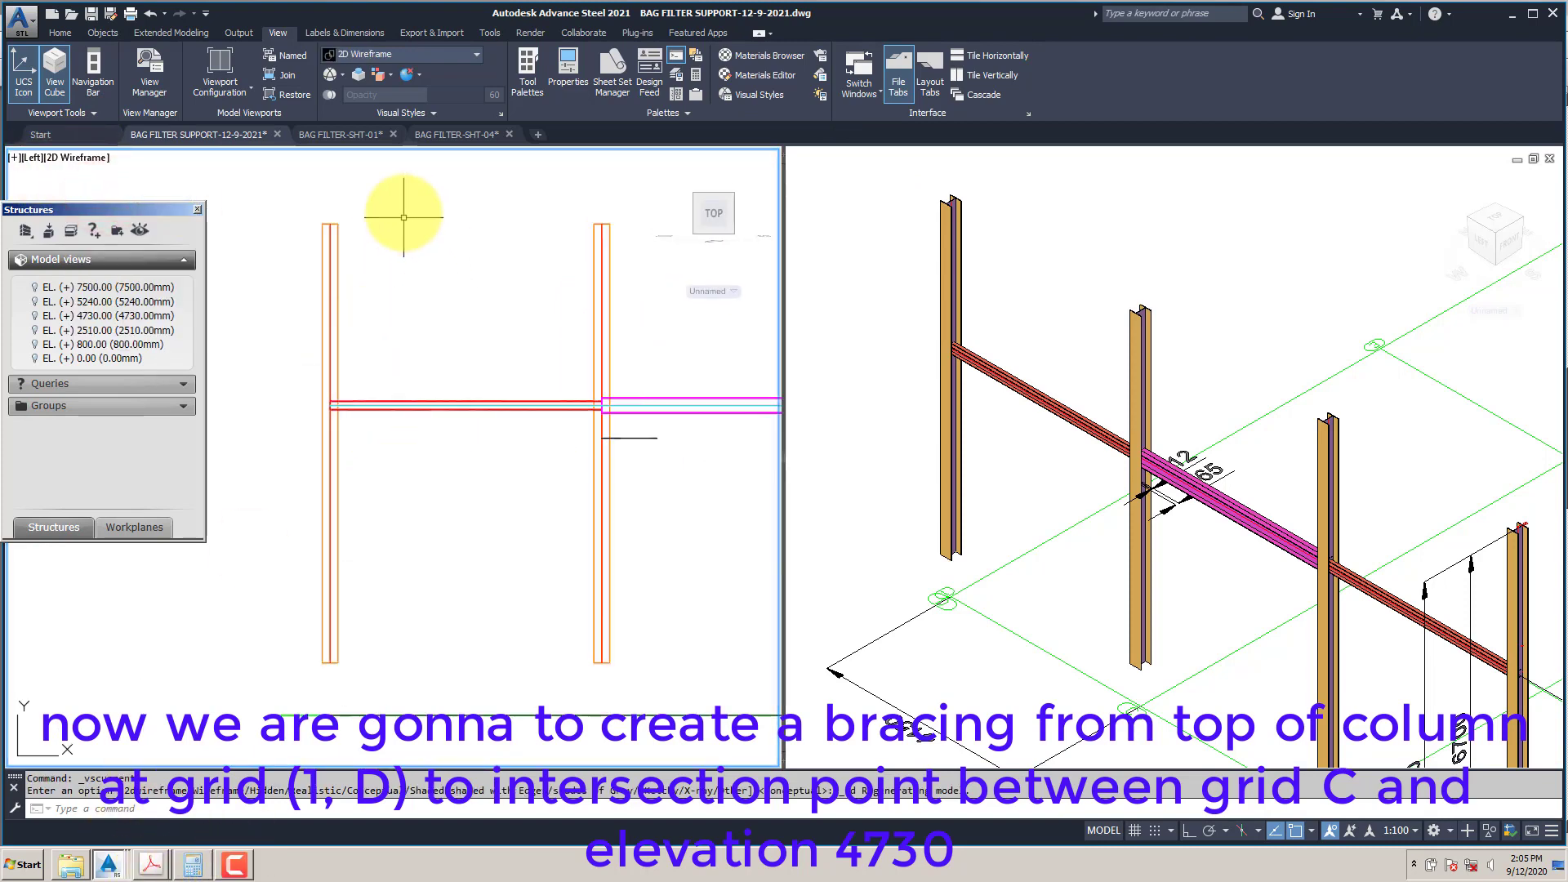
{"action": "left_click", "coordinate": [457, 134]}
{"action": "scroll", "coordinate": [772, 333], "scroll_direction": "up", "scroll_amount": 2}
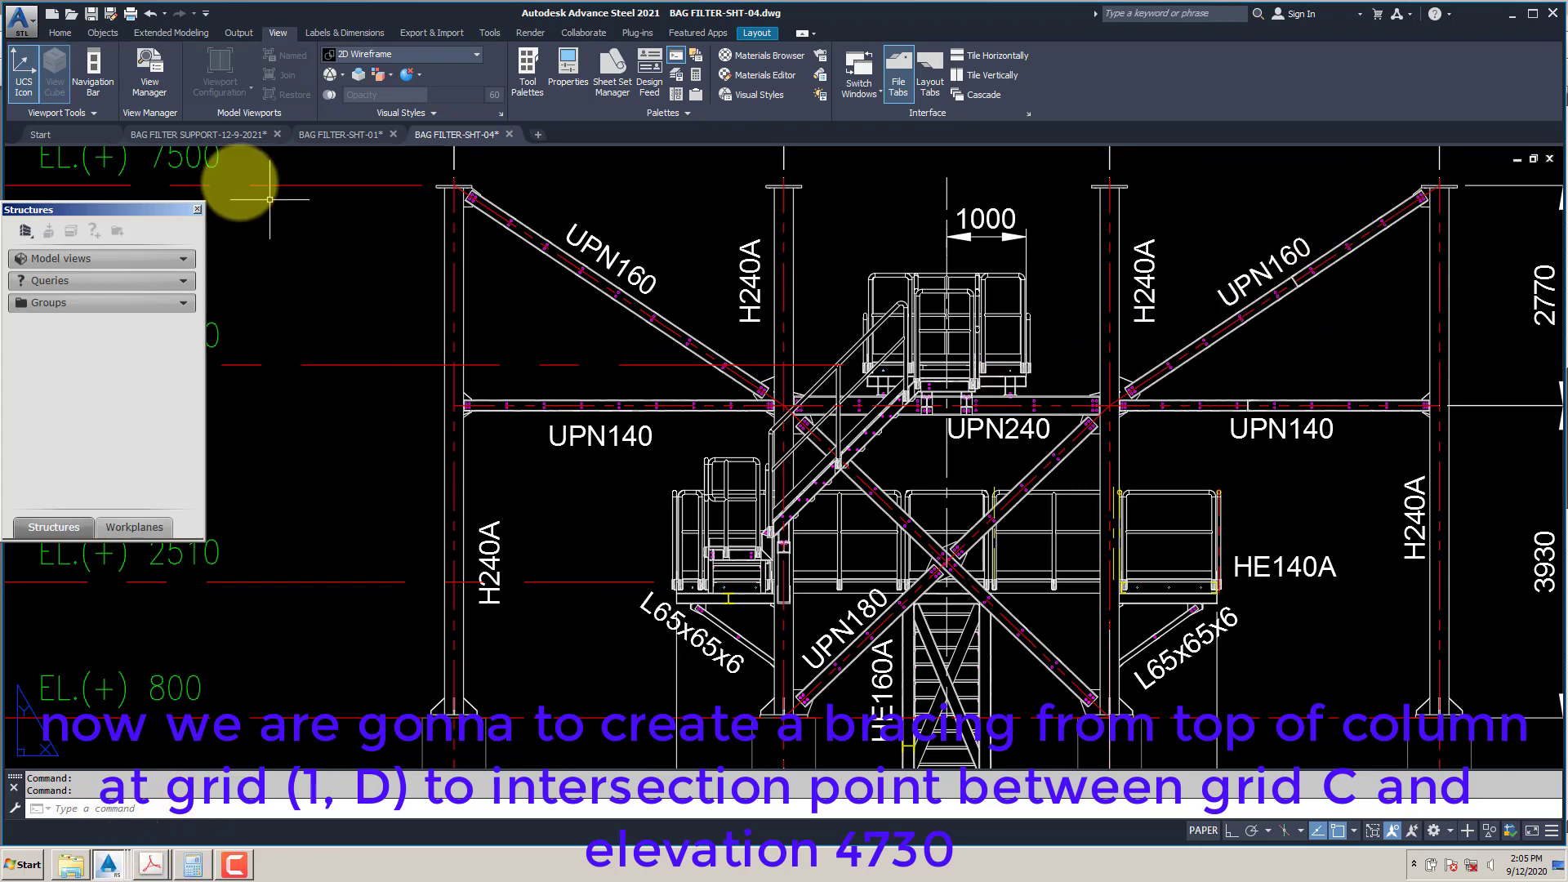
Step: Back in the model, draw a double channel brace from the grid D column top (Insert snap) to the grid C beam-column node (Node snap)
{"action": "left_click", "coordinate": [190, 134]}
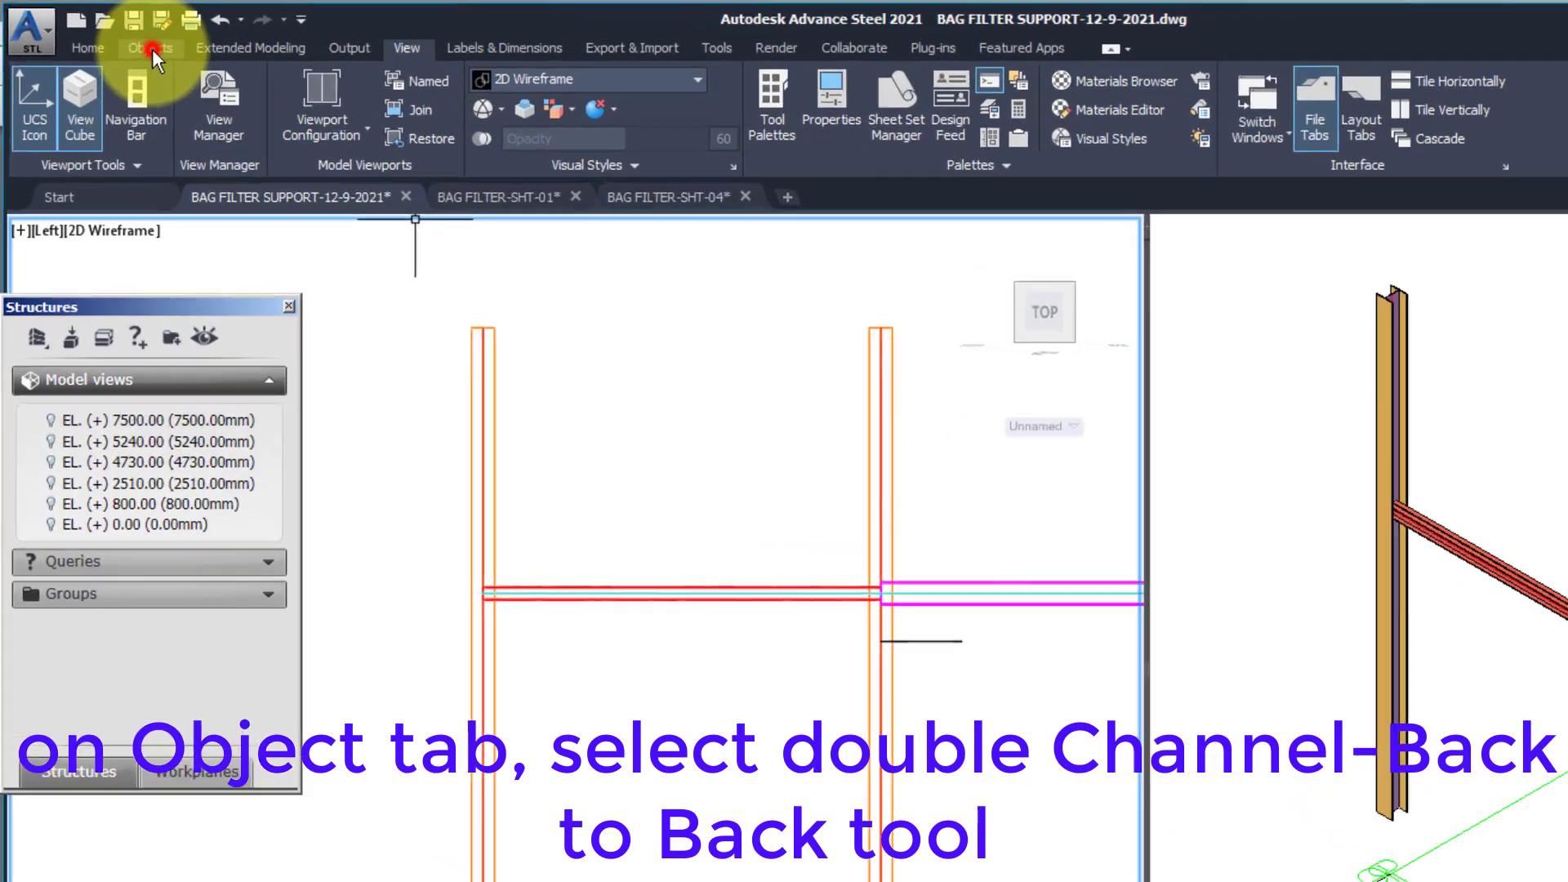
{"action": "left_click", "coordinate": [103, 33]}
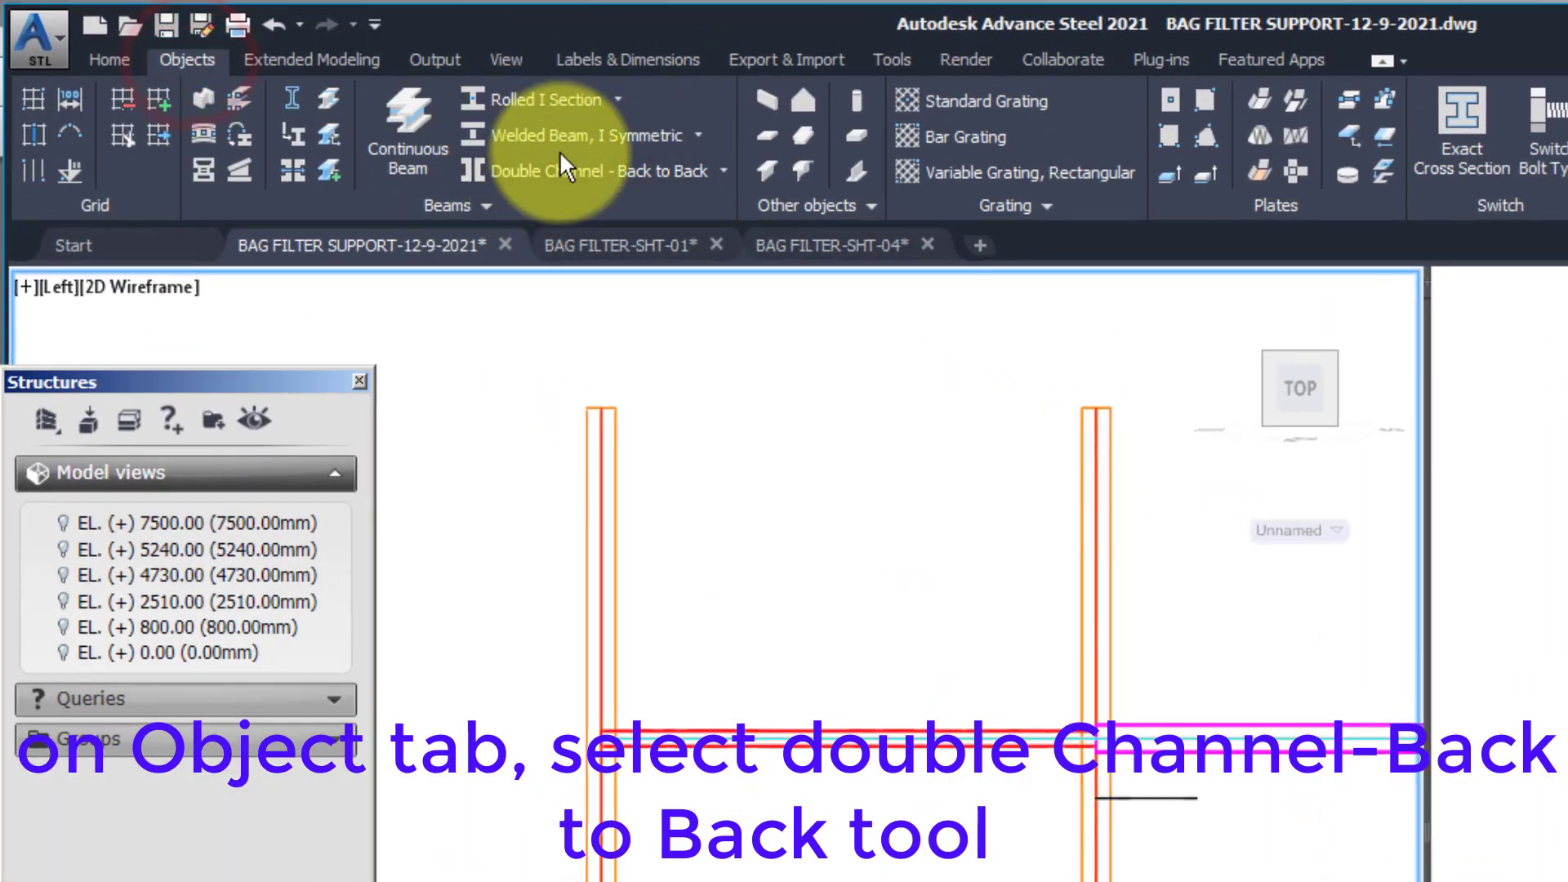
{"action": "left_click", "coordinate": [555, 170]}
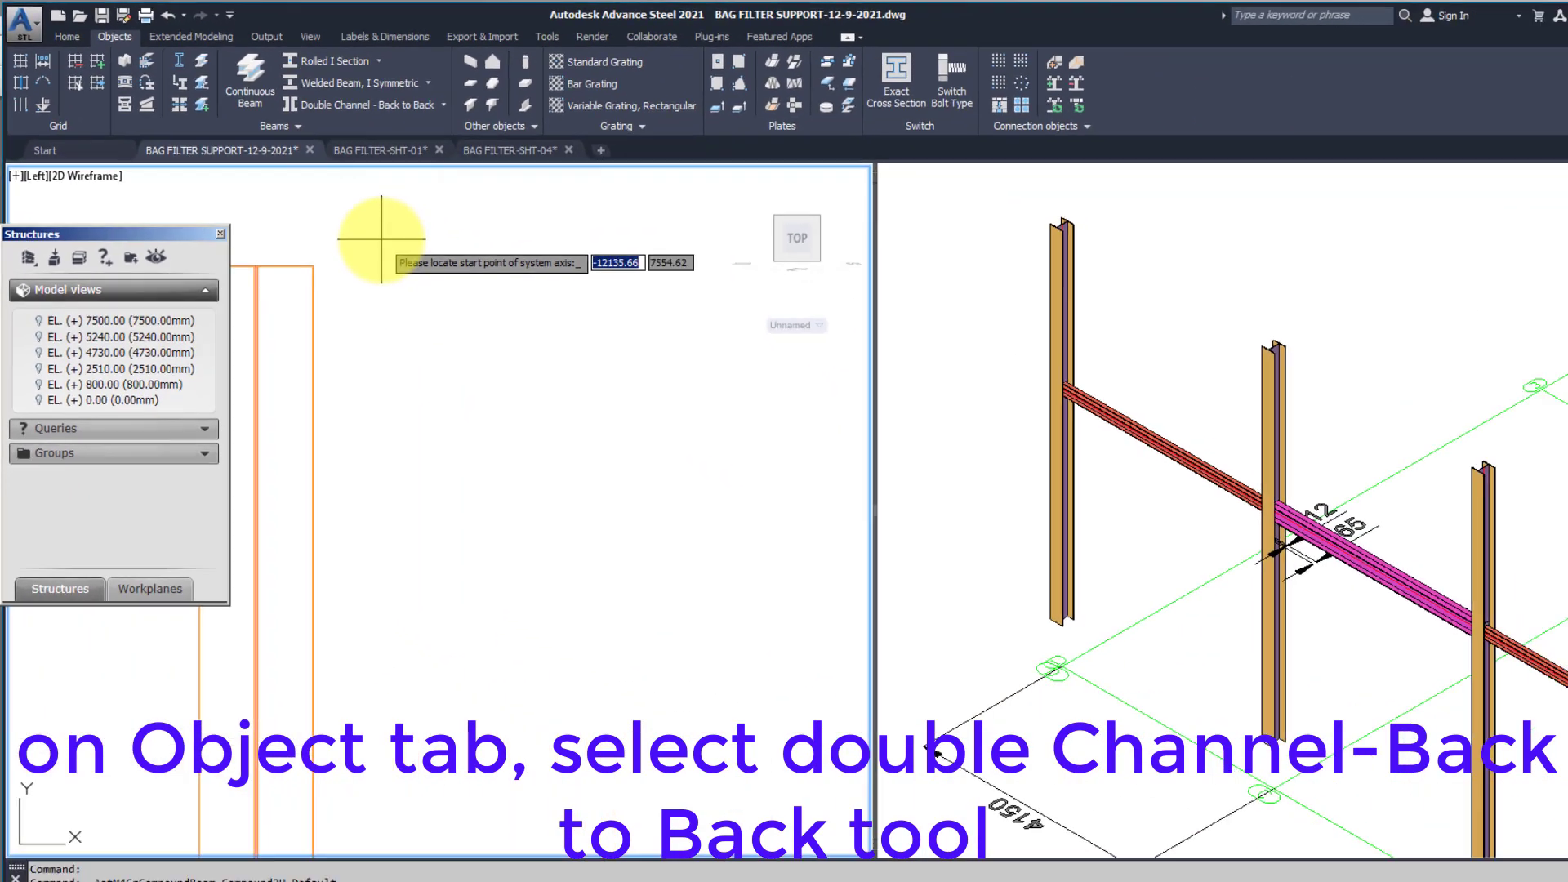
{"action": "right_click", "coordinate": [380, 243], "text": "shift"}
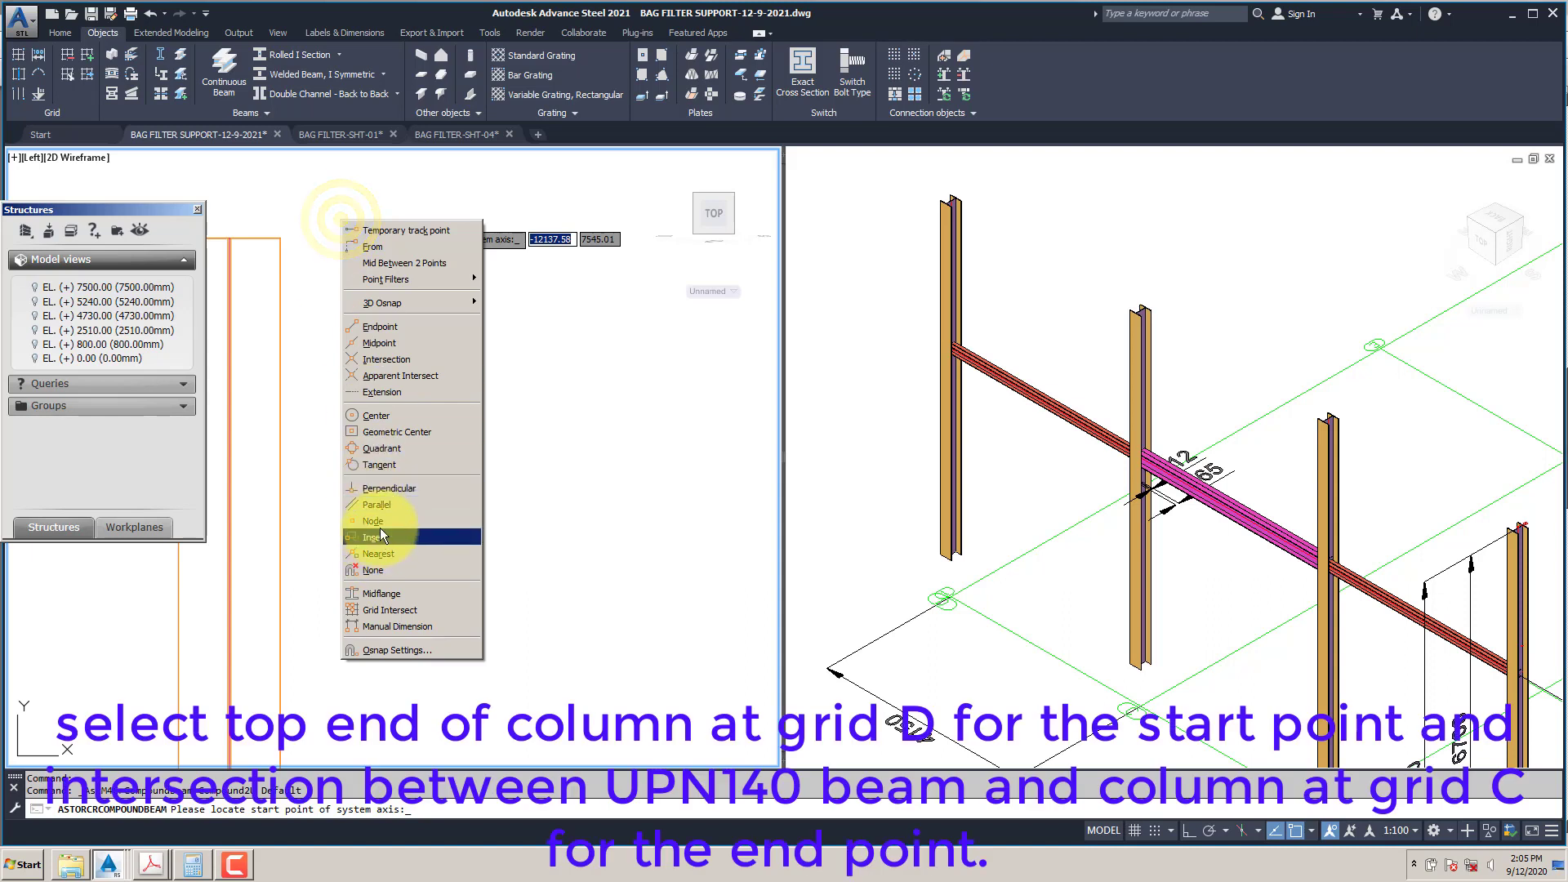
{"action": "left_click", "coordinate": [380, 535]}
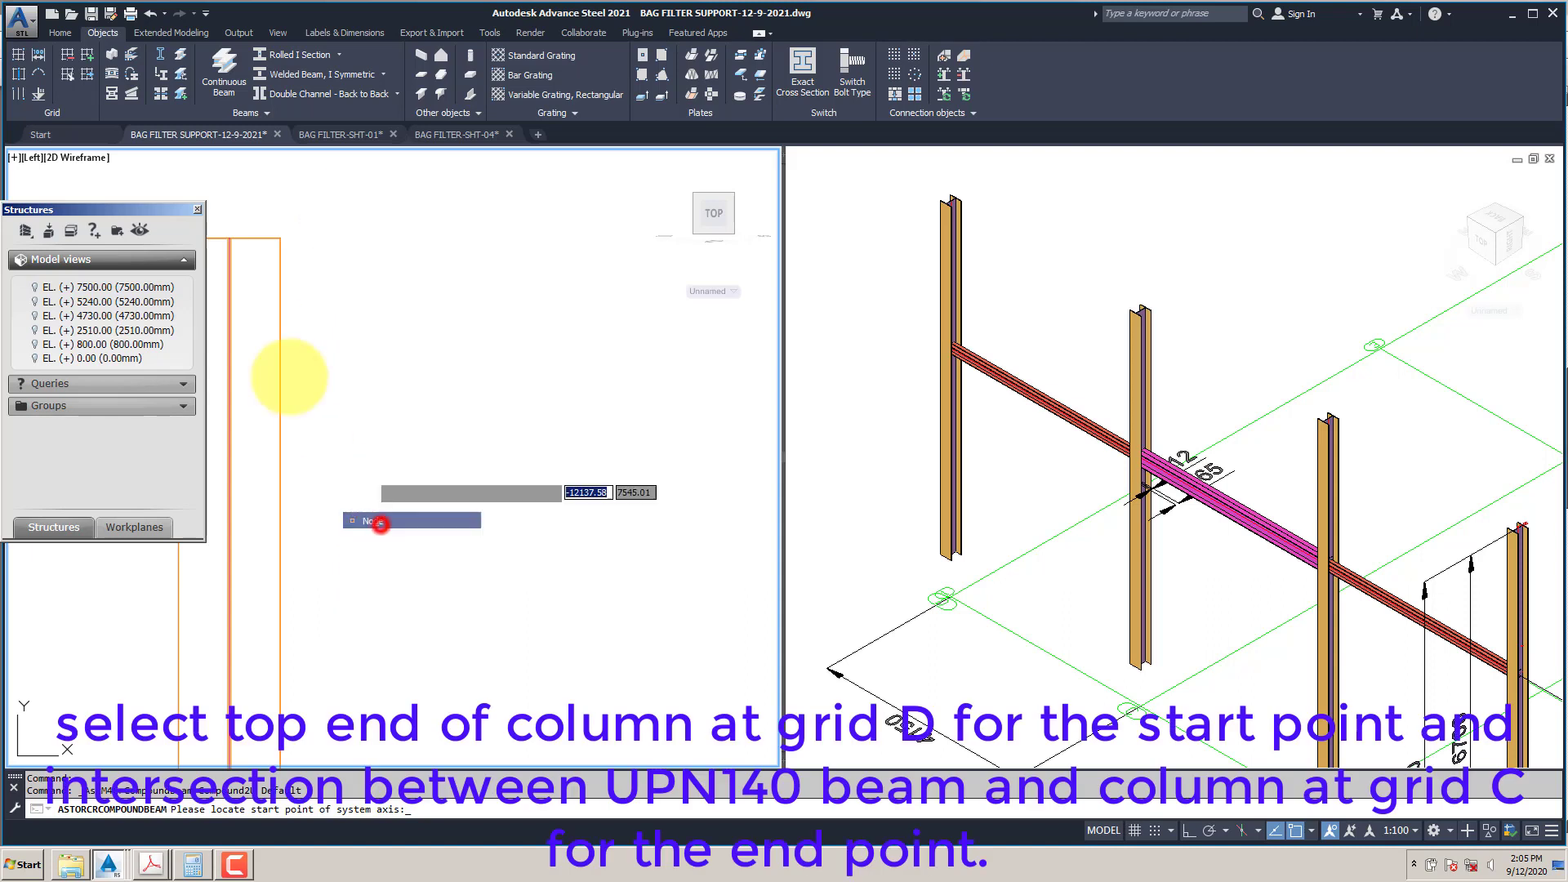
{"action": "left_click", "coordinate": [234, 265]}
{"action": "scroll", "coordinate": [375, 322], "scroll_direction": "up", "scroll_amount": 5}
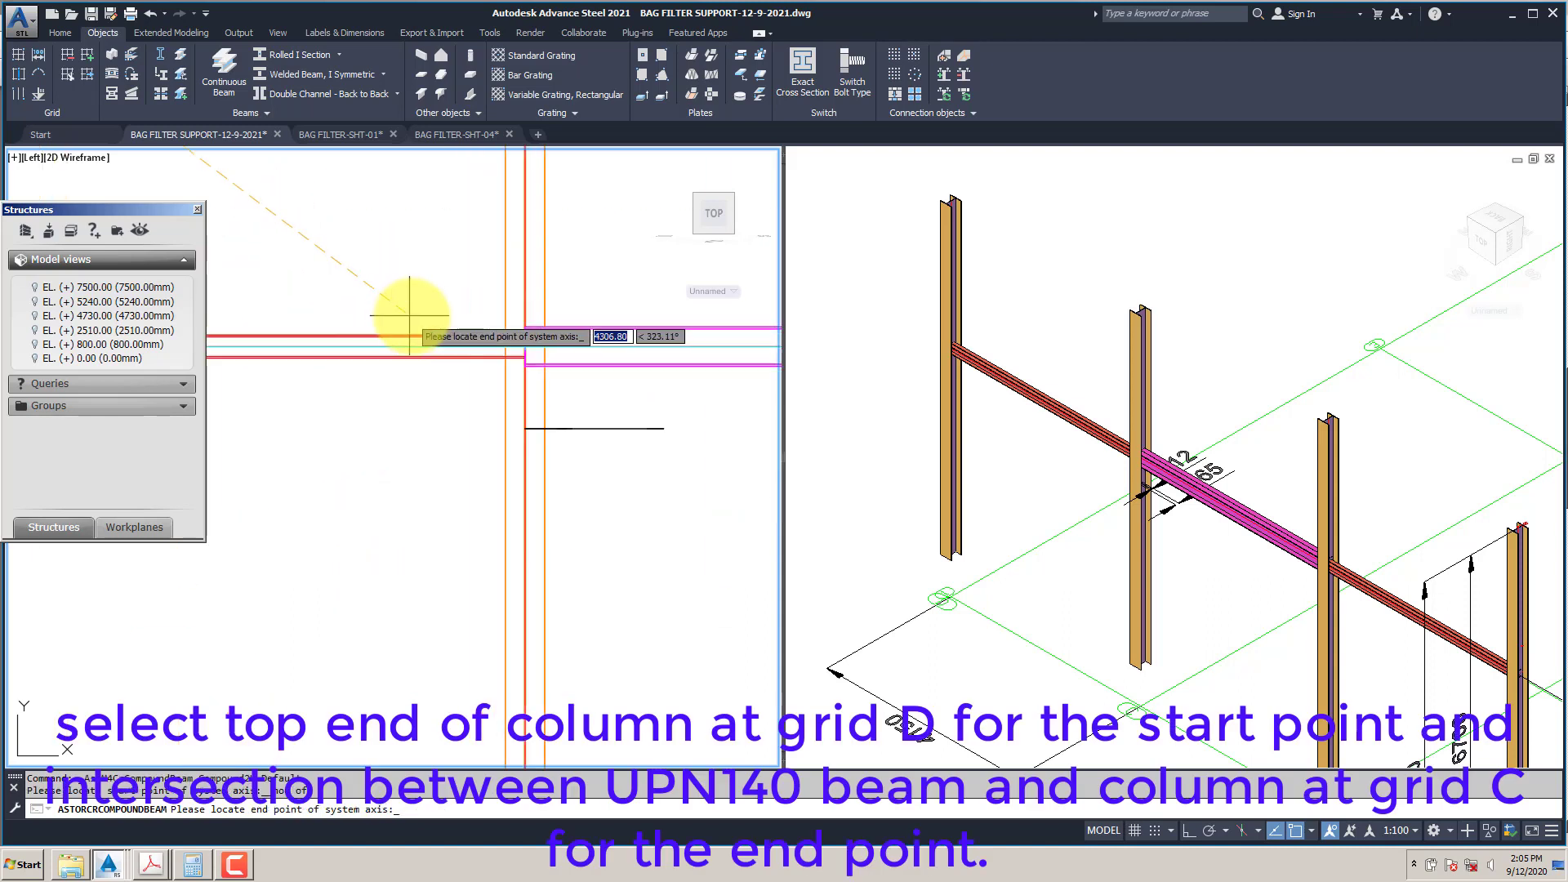
{"action": "right_click", "coordinate": [422, 262], "text": "shift"}
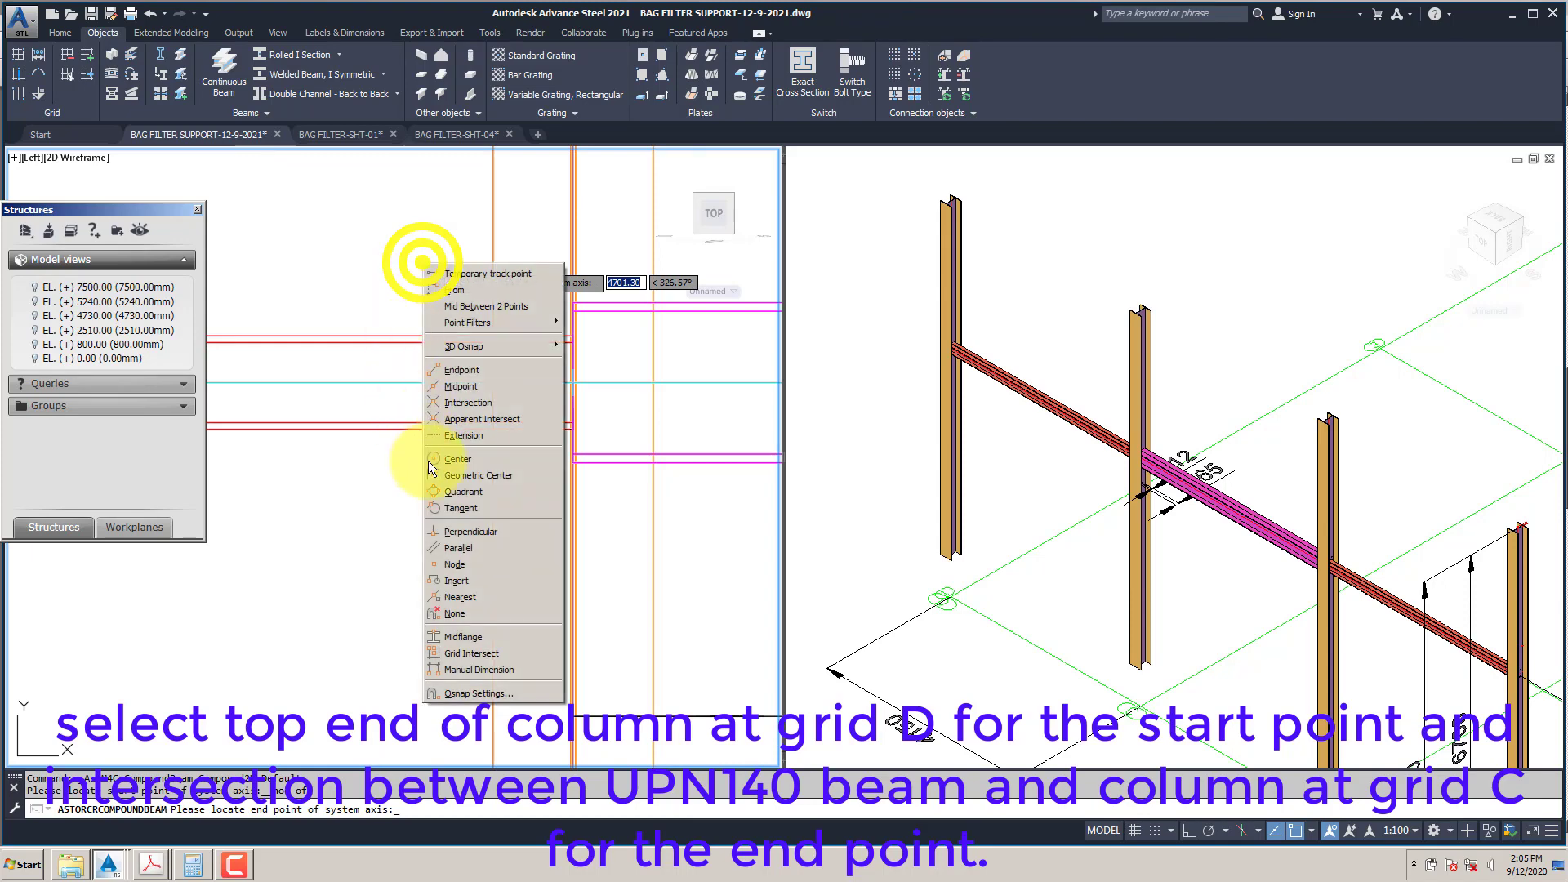
{"action": "left_click", "coordinate": [448, 564]}
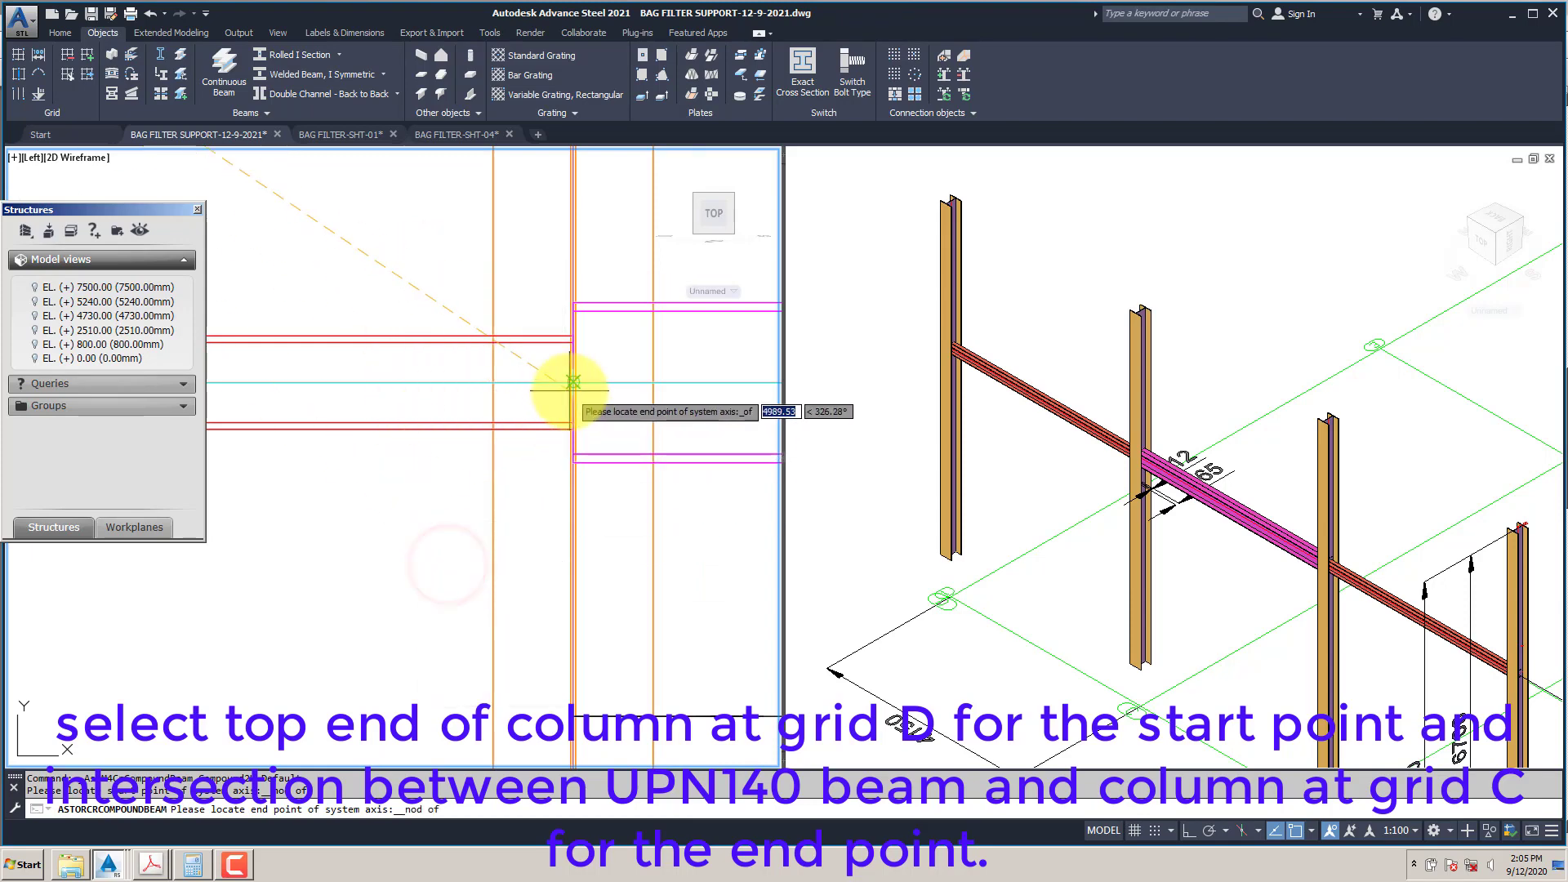
{"action": "left_click", "coordinate": [569, 391]}
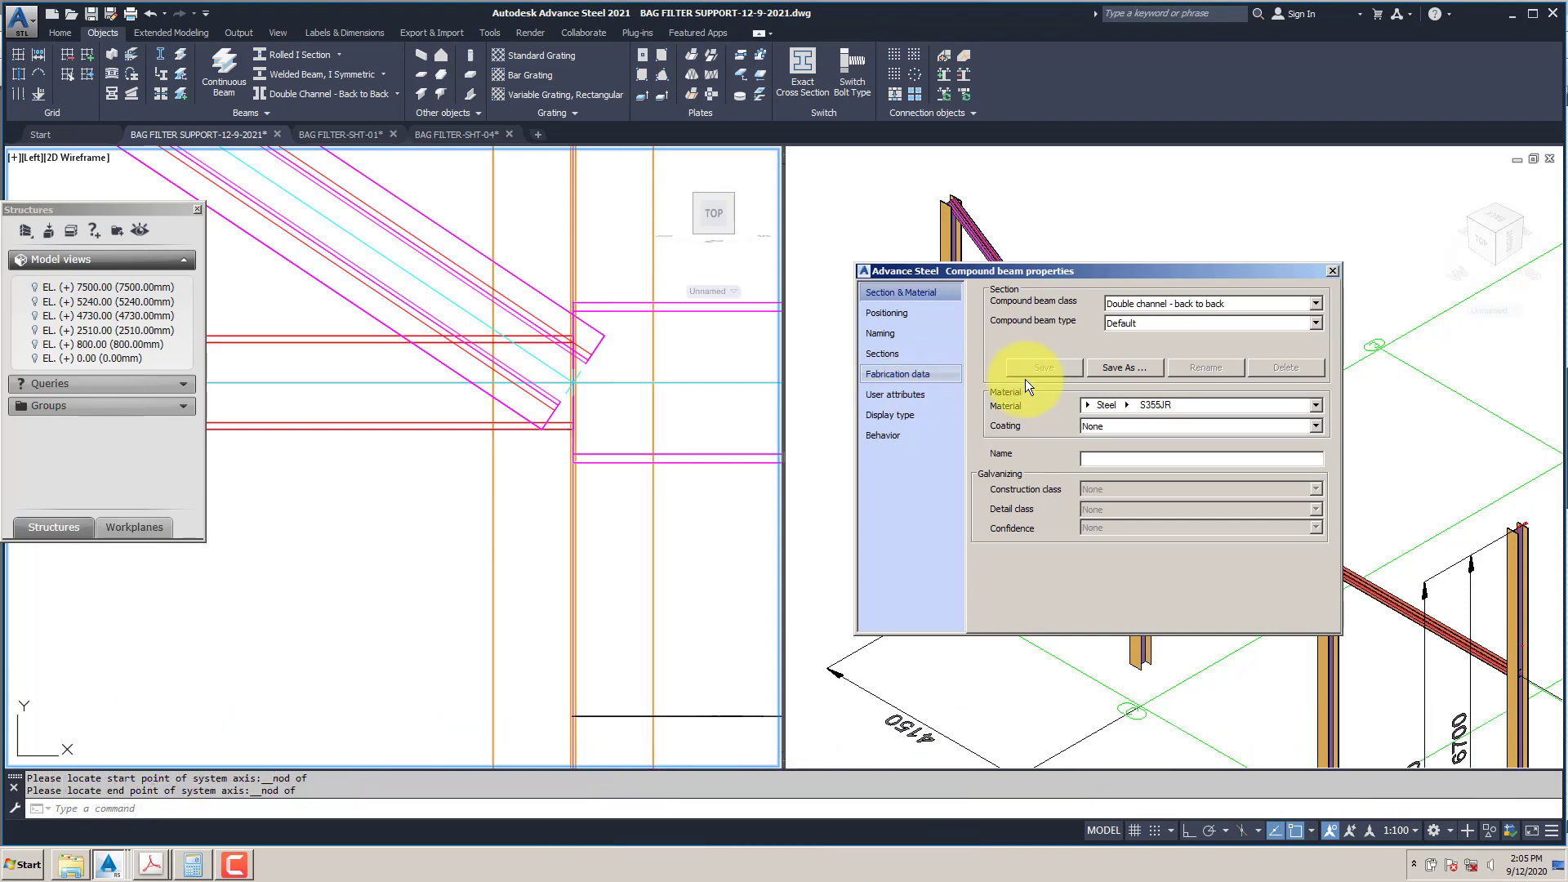
{"action": "left_click", "coordinate": [1333, 271]}
Step: Match the bracing beam's properties to the horizontal UPN 140 beam with MATCHPROP
{"action": "scroll", "coordinate": [578, 413], "scroll_direction": "down", "scroll_amount": 3}
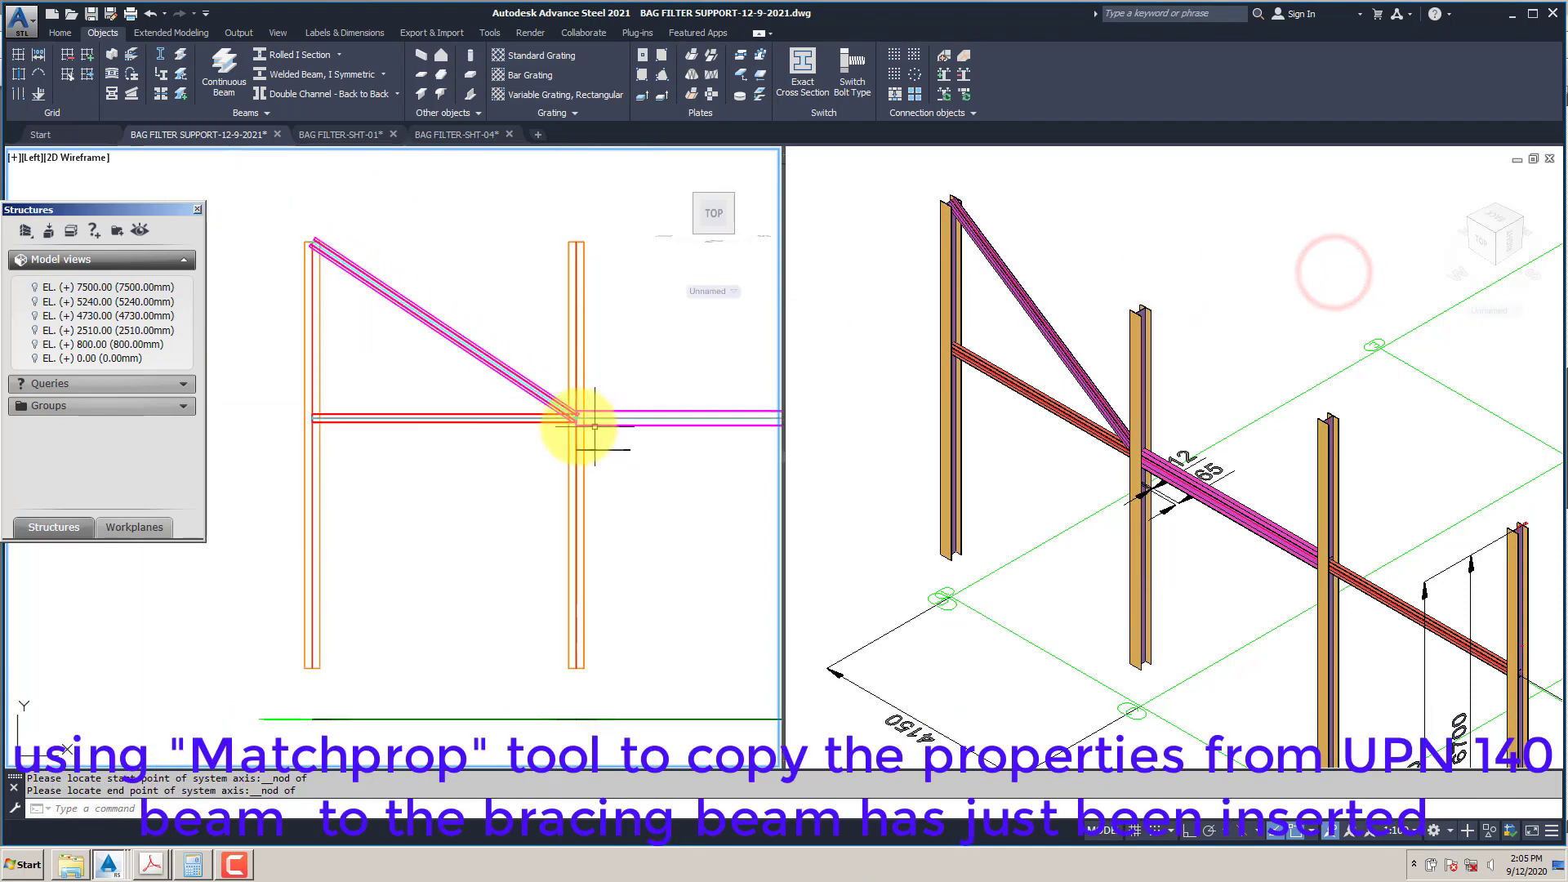
{"action": "scroll", "coordinate": [440, 385], "scroll_direction": "up", "scroll_amount": 2}
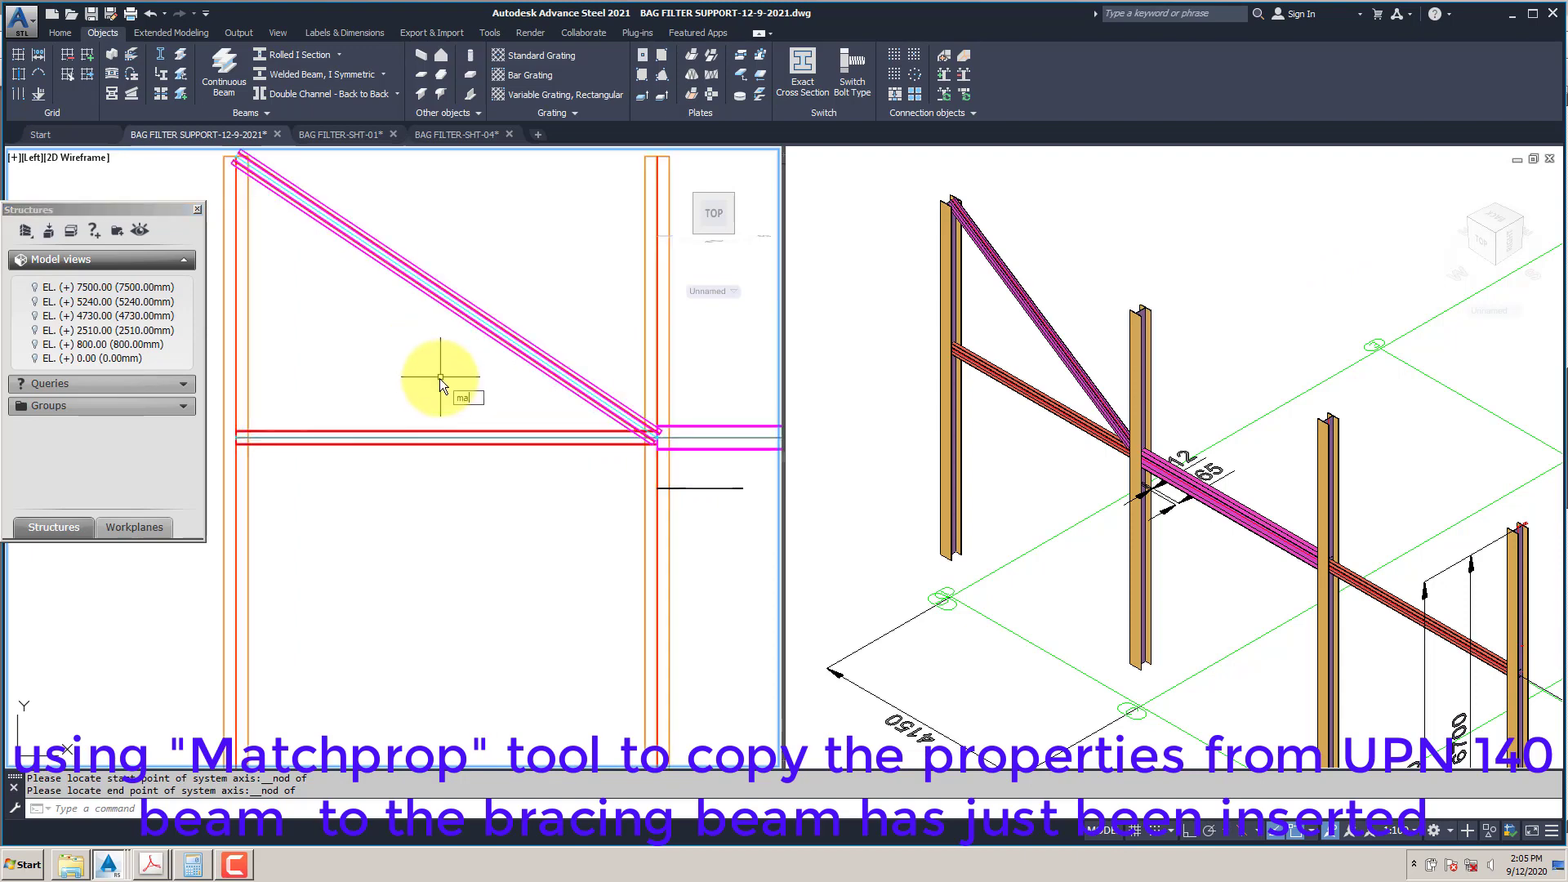
{"action": "type", "text": "tchprop"}
{"action": "key", "text": "Return"}
{"action": "left_click", "coordinate": [447, 431]}
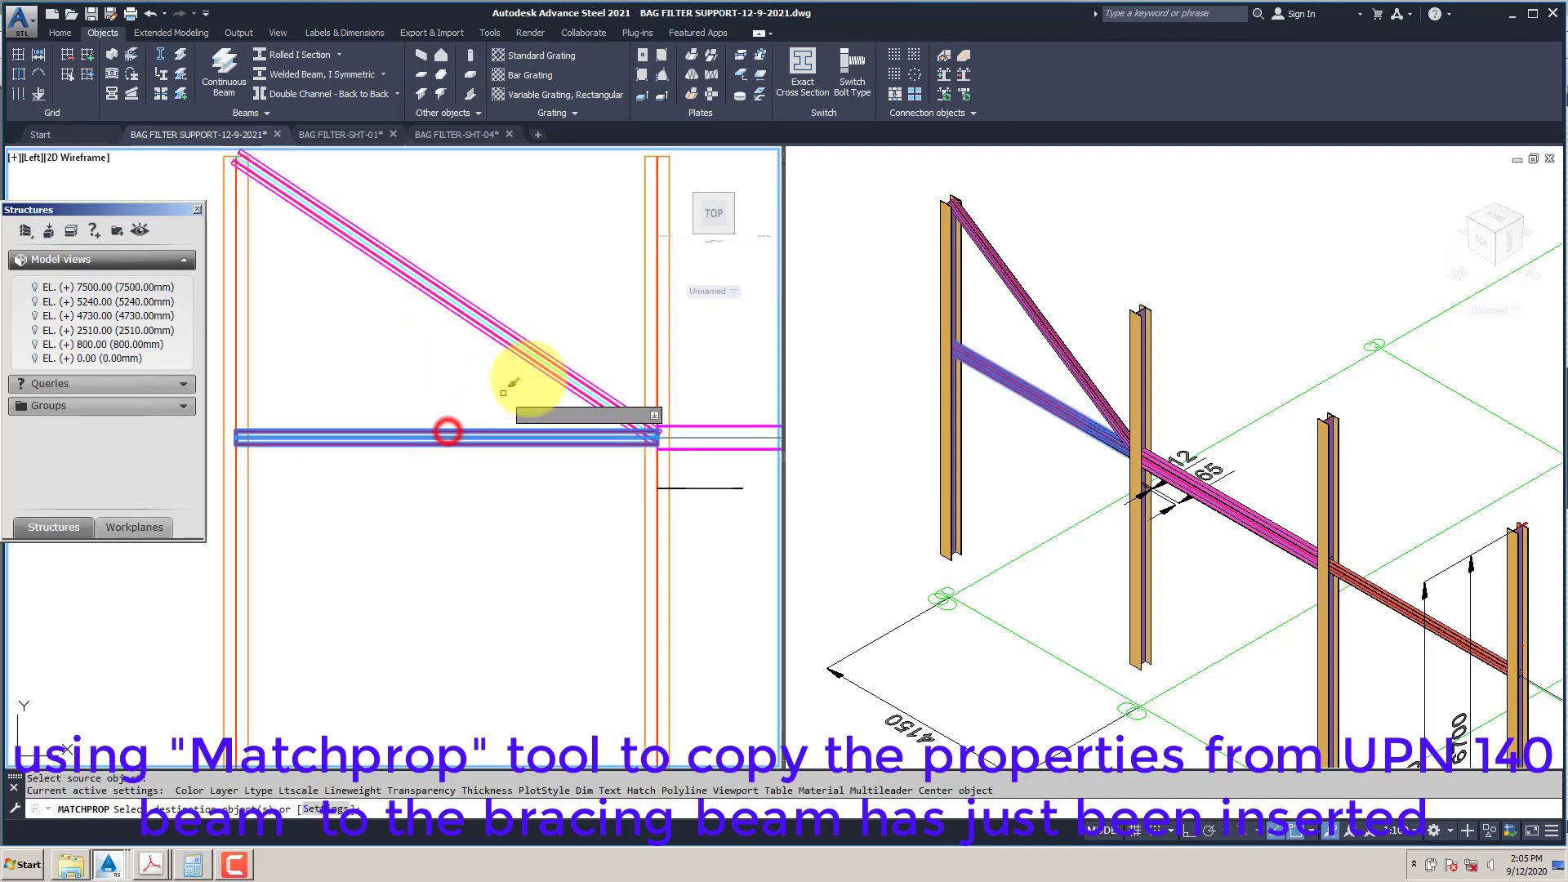
{"action": "left_click", "coordinate": [536, 360]}
{"action": "key", "text": "Return"}
Step: Shade the left side view in Conceptual style and zoom around the 3D view
{"action": "left_click", "coordinate": [97, 157]}
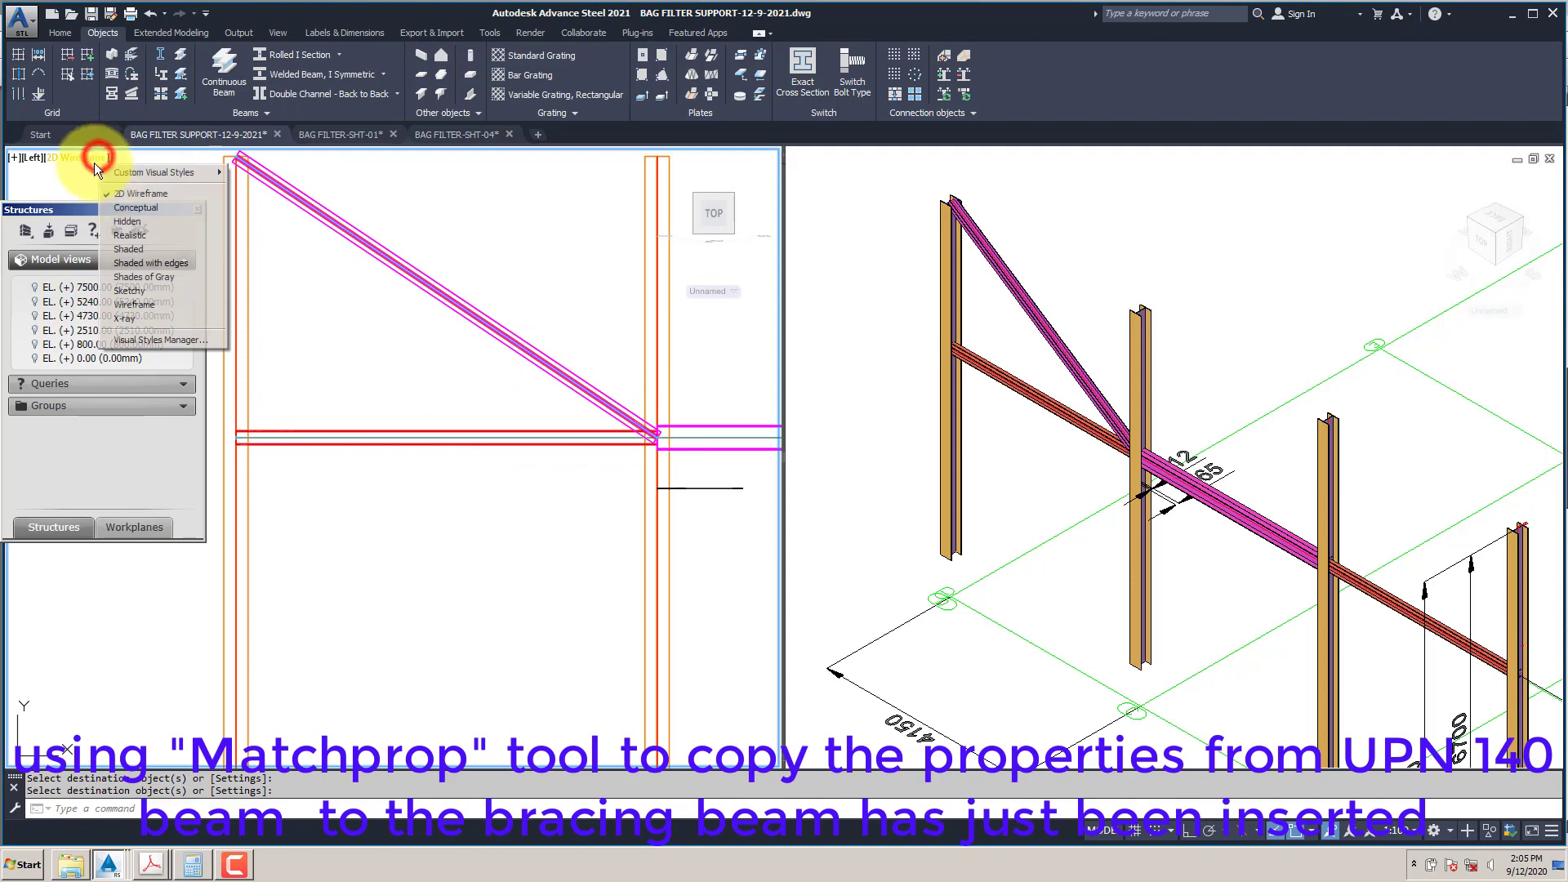
{"action": "left_click", "coordinate": [125, 207]}
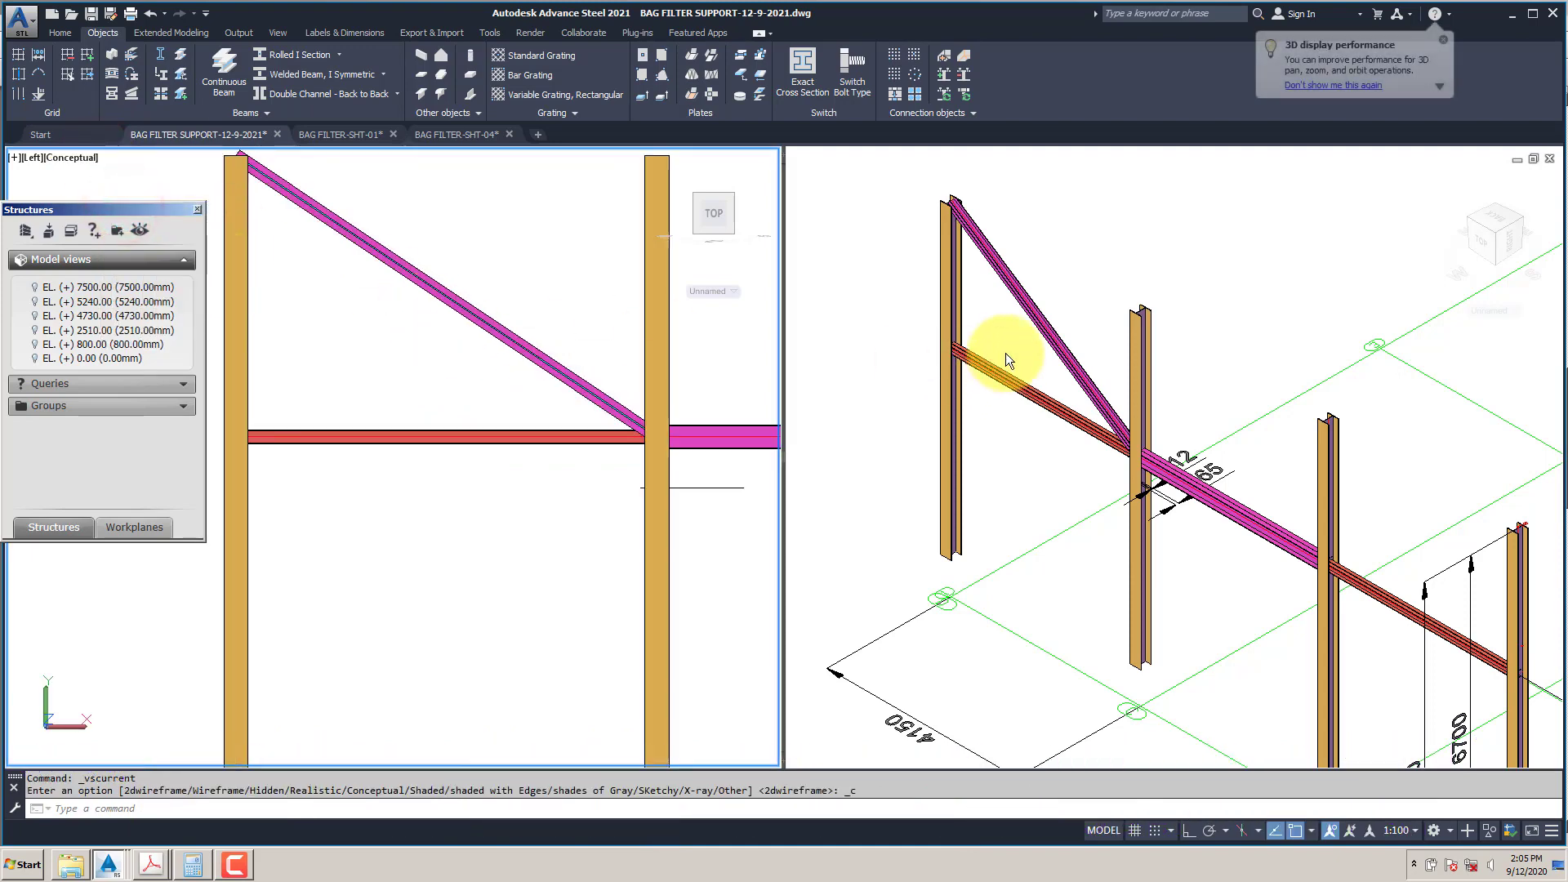
{"action": "left_click", "coordinate": [1037, 256]}
{"action": "scroll", "coordinate": [971, 210], "scroll_direction": "up", "scroll_amount": 5}
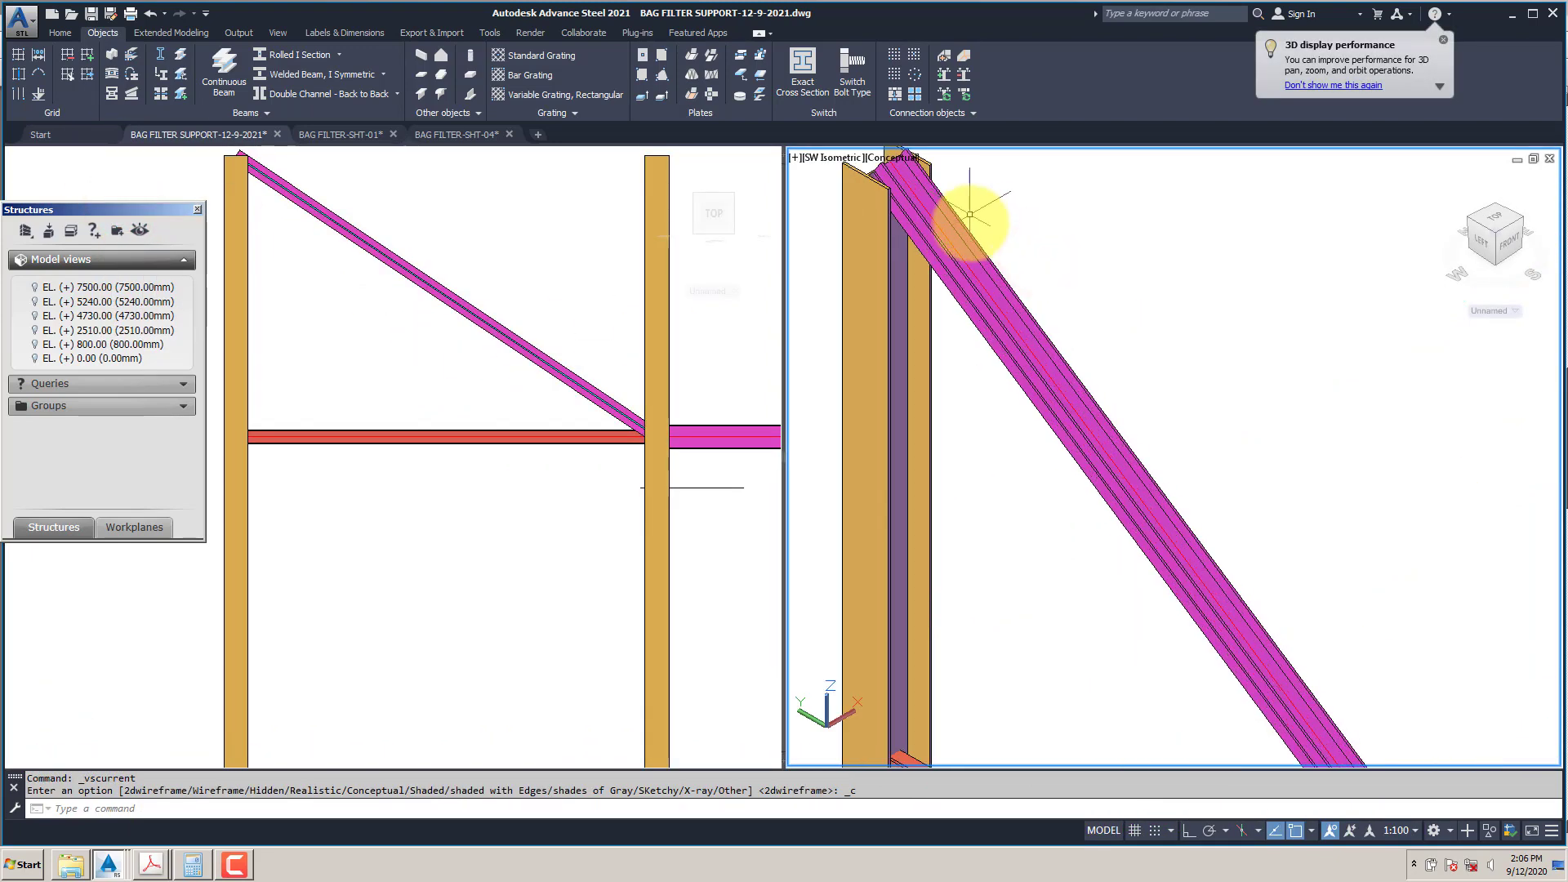
{"action": "scroll", "coordinate": [964, 237], "scroll_direction": "down", "scroll_amount": 3}
{"action": "scroll", "coordinate": [947, 278], "scroll_direction": "up", "scroll_amount": 5}
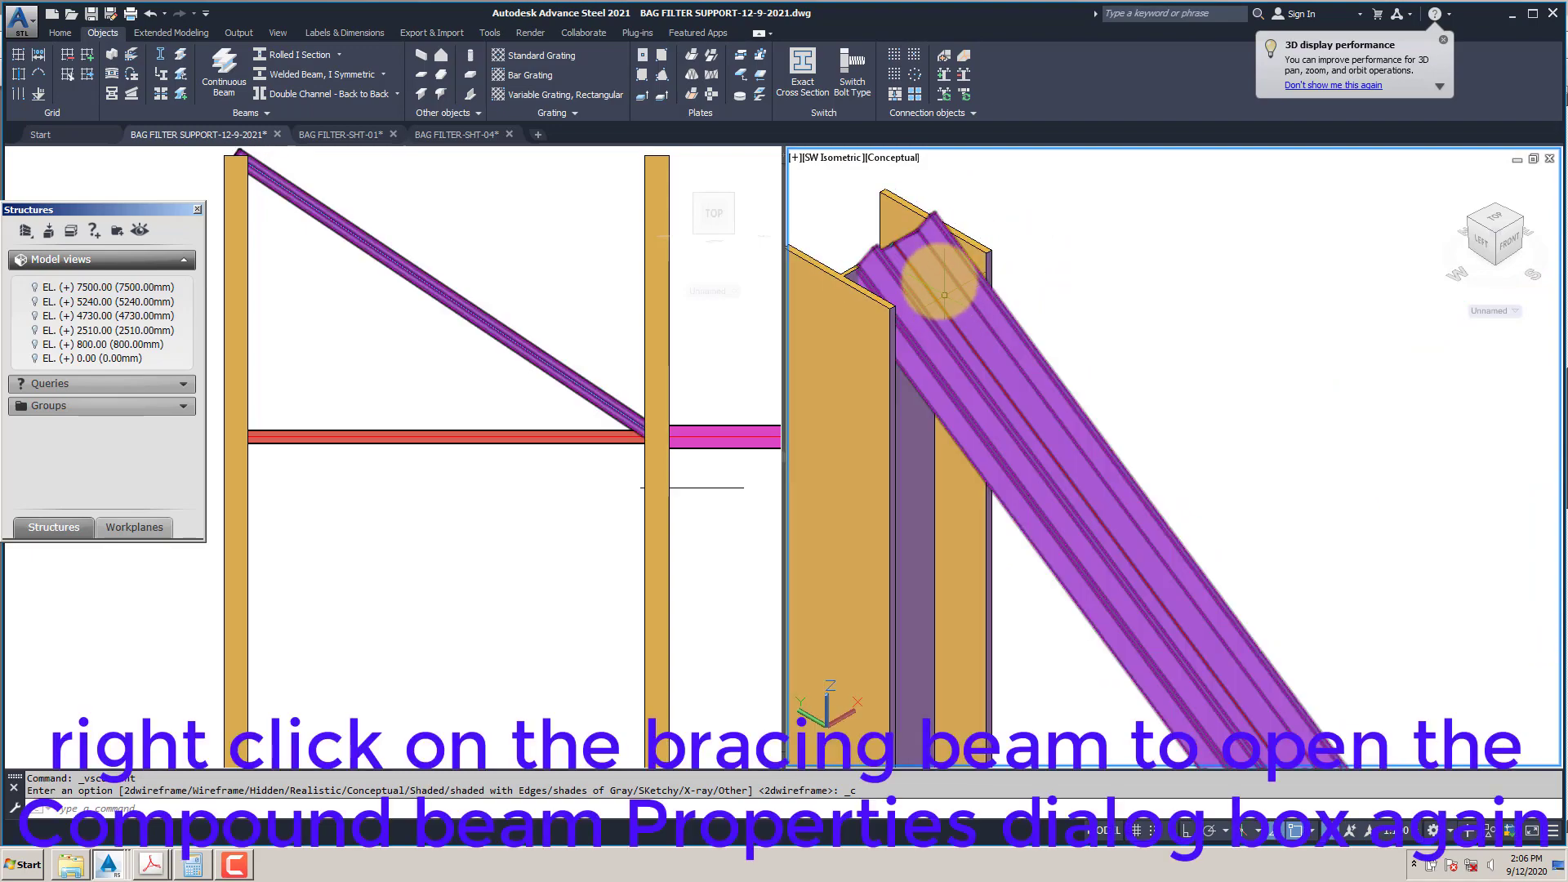
{"action": "scroll", "coordinate": [944, 295], "scroll_direction": "up", "scroll_amount": 3}
{"action": "scroll", "coordinate": [1022, 315], "scroll_direction": "down", "scroll_amount": 3}
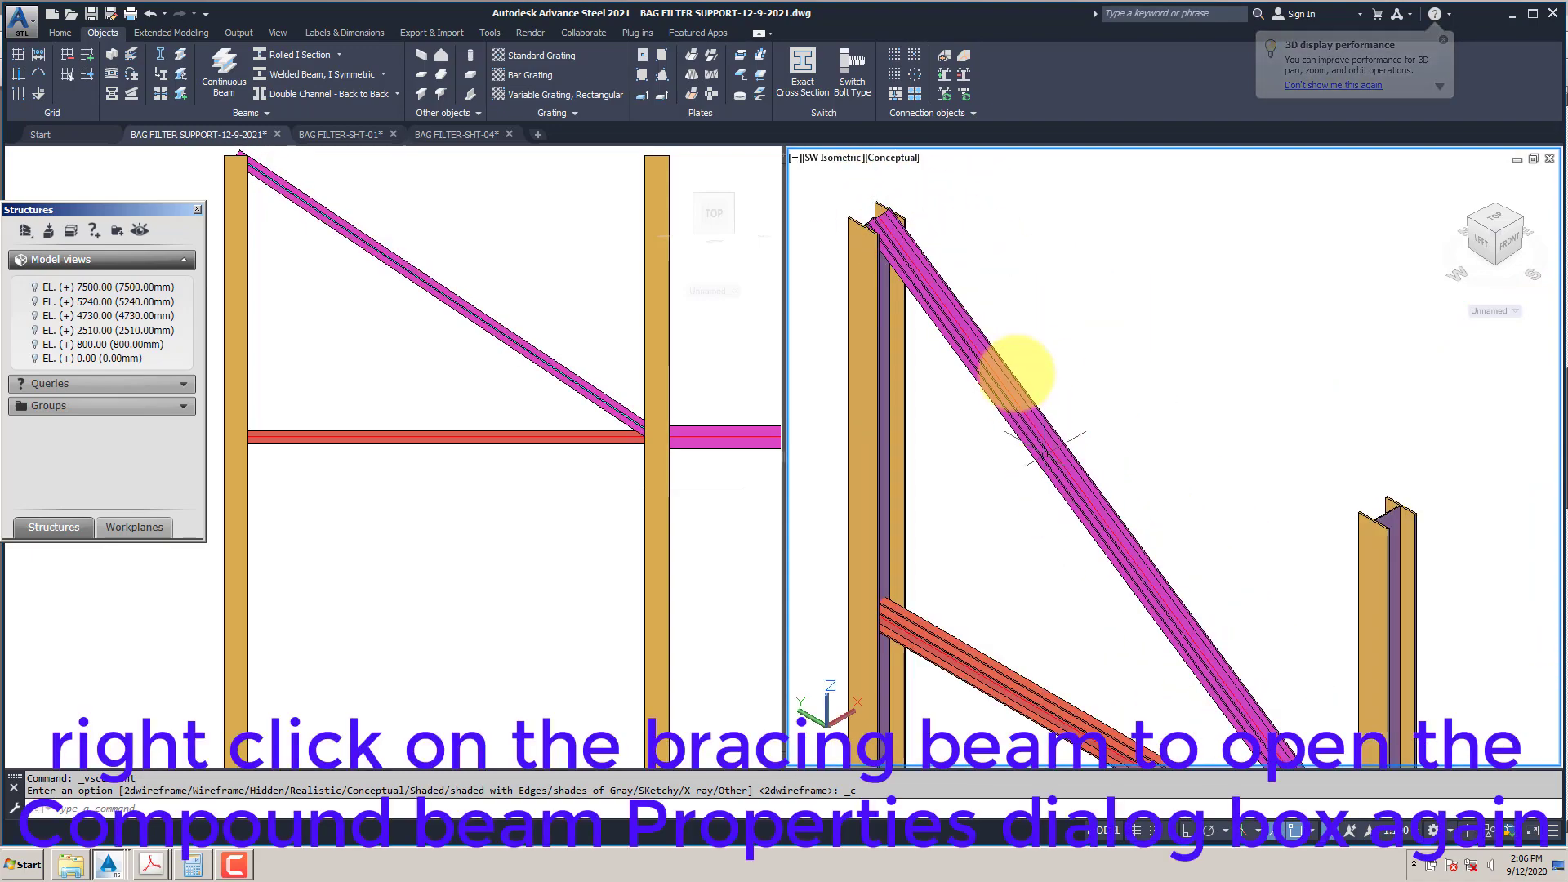
{"action": "scroll", "coordinate": [1119, 525], "scroll_direction": "down", "scroll_amount": 3}
{"action": "scroll", "coordinate": [1152, 584], "scroll_direction": "up", "scroll_amount": 4}
{"action": "scroll", "coordinate": [1151, 583], "scroll_direction": "up", "scroll_amount": 4}
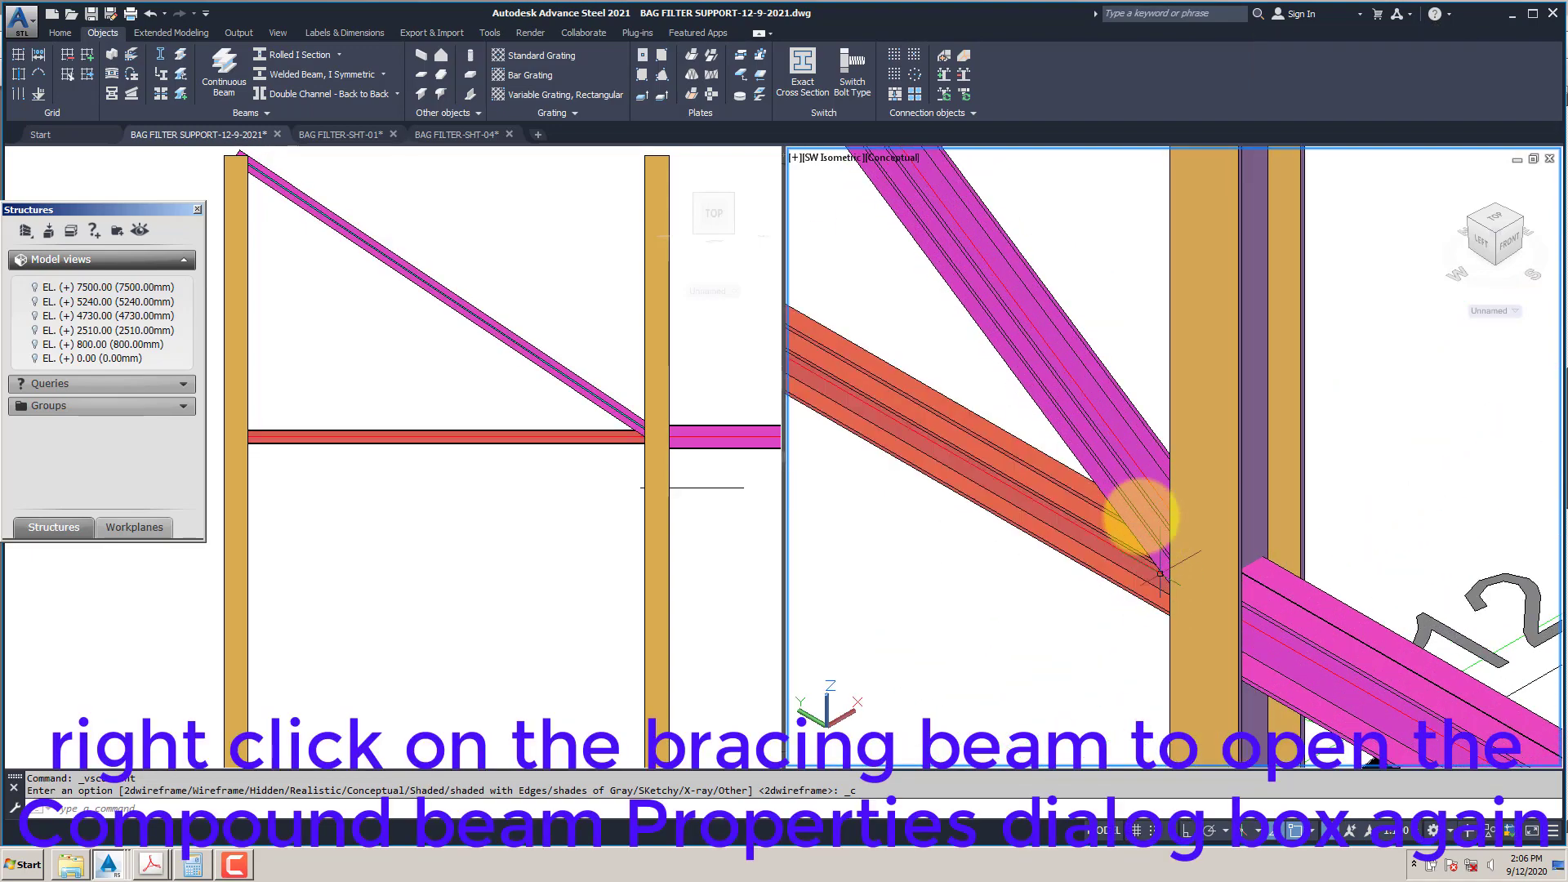
Step: Open Advance Properties for the diagonal bracing beam
{"action": "left_click", "coordinate": [1088, 416]}
{"action": "right_click", "coordinate": [1088, 417]}
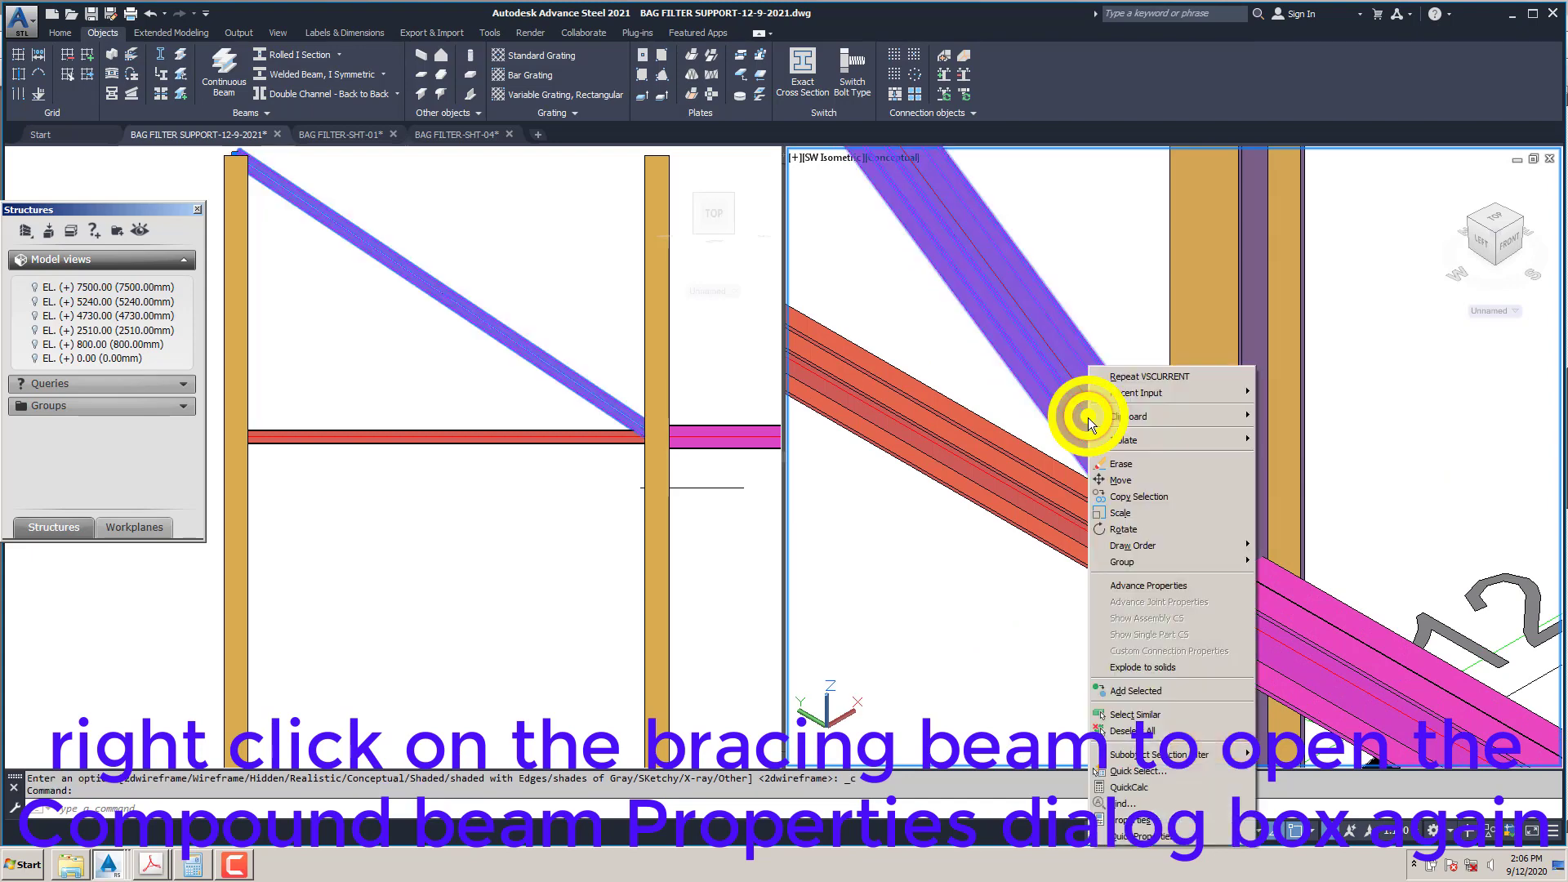
{"action": "left_click", "coordinate": [1159, 585]}
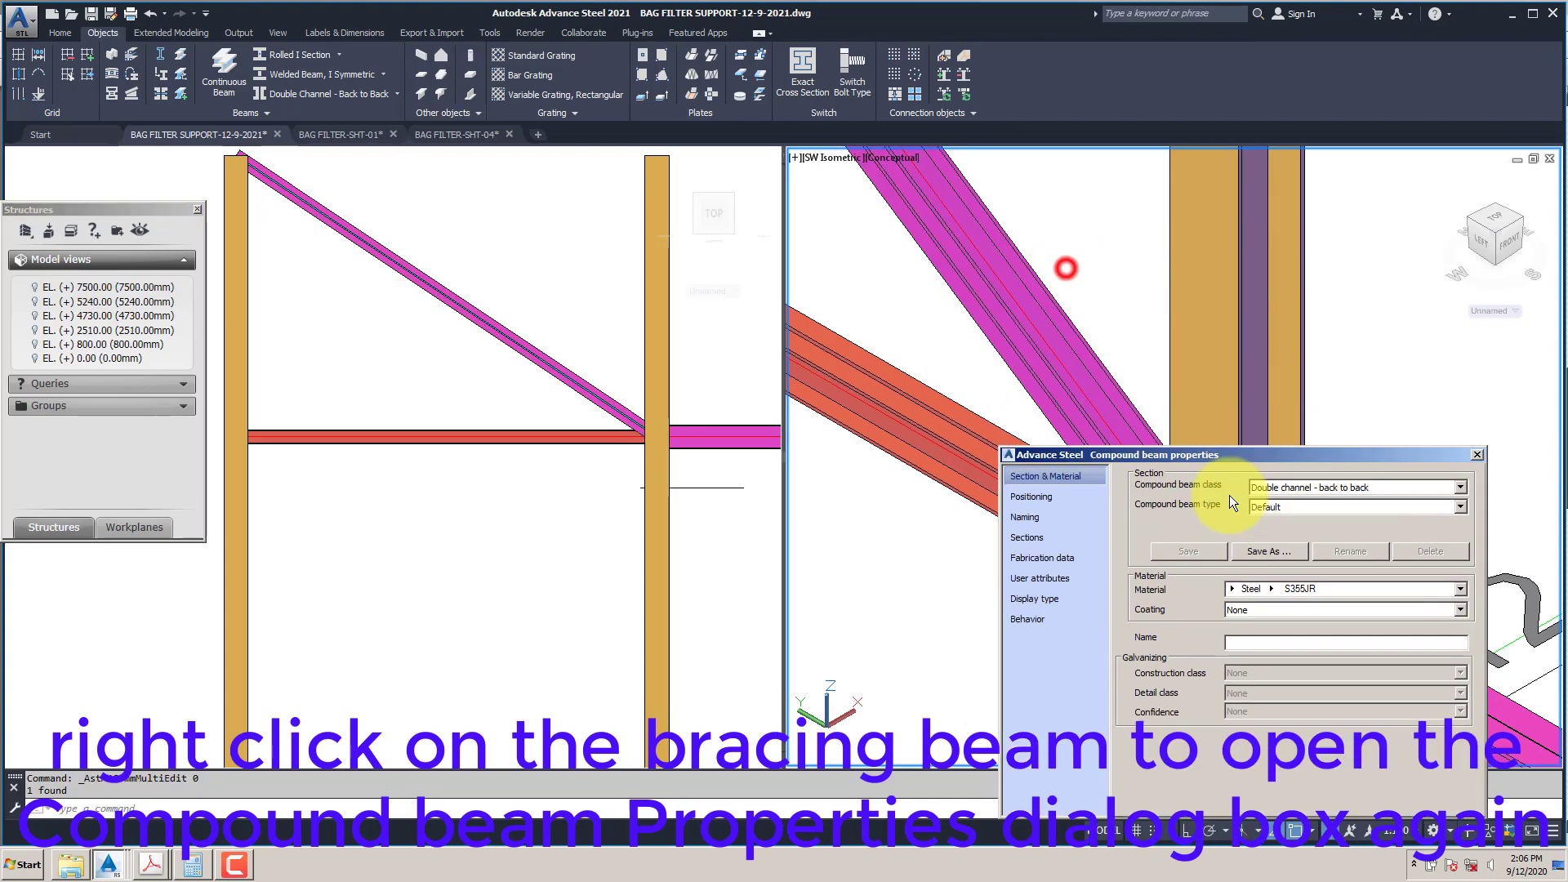
Step: Pan and orbit the 3D view around the brace, then move the properties dialog aside
{"action": "right_click", "coordinate": [565, 326]}
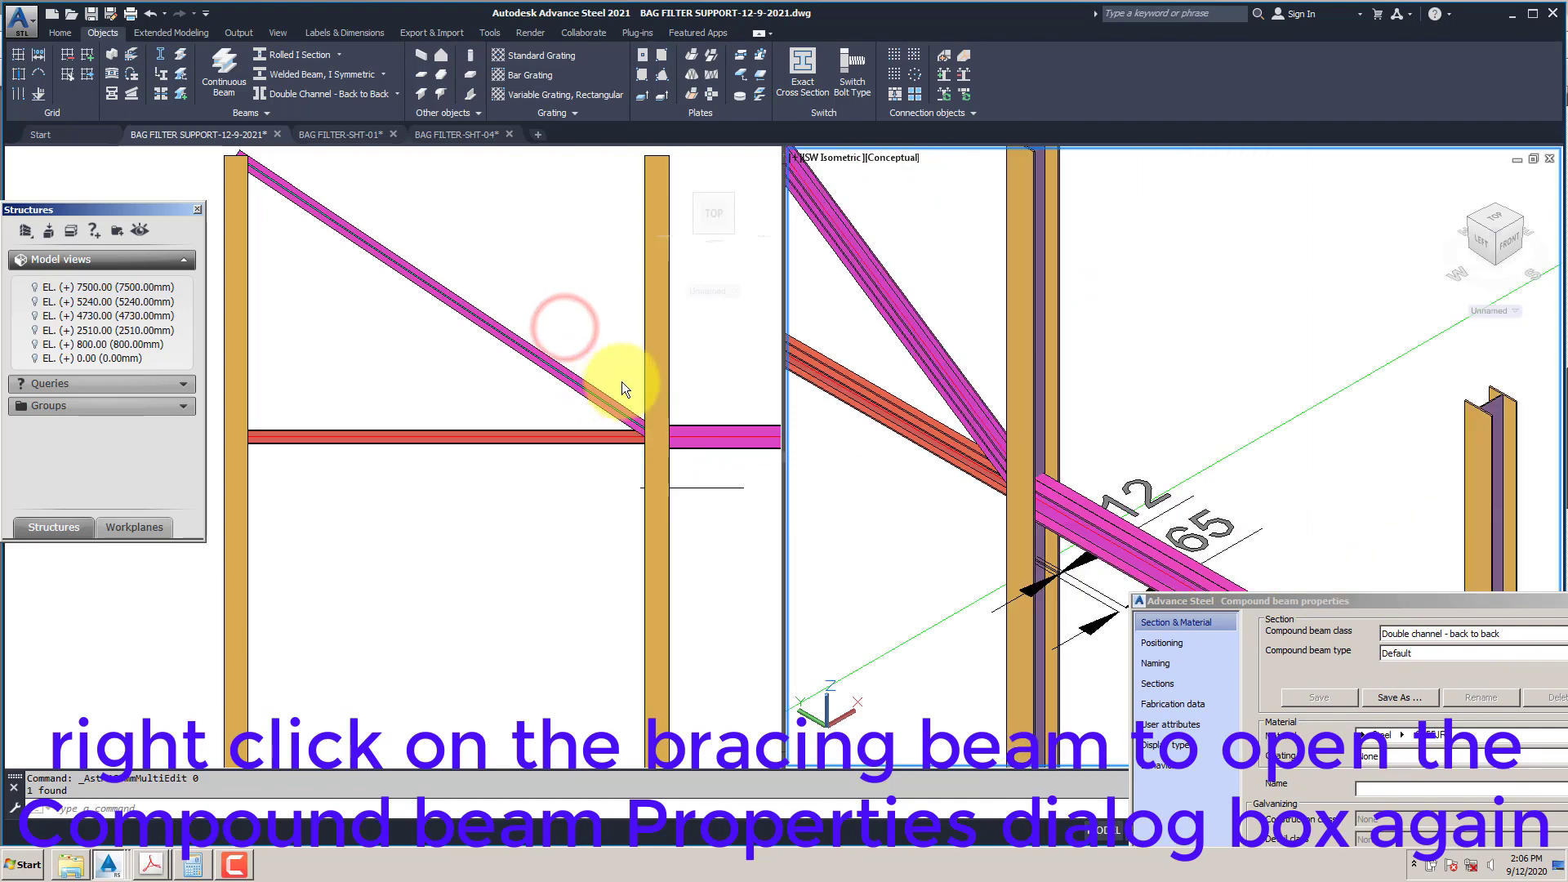
{"action": "middle_click_drag", "start_coordinate": [956, 297], "coordinate": [1179, 378]}
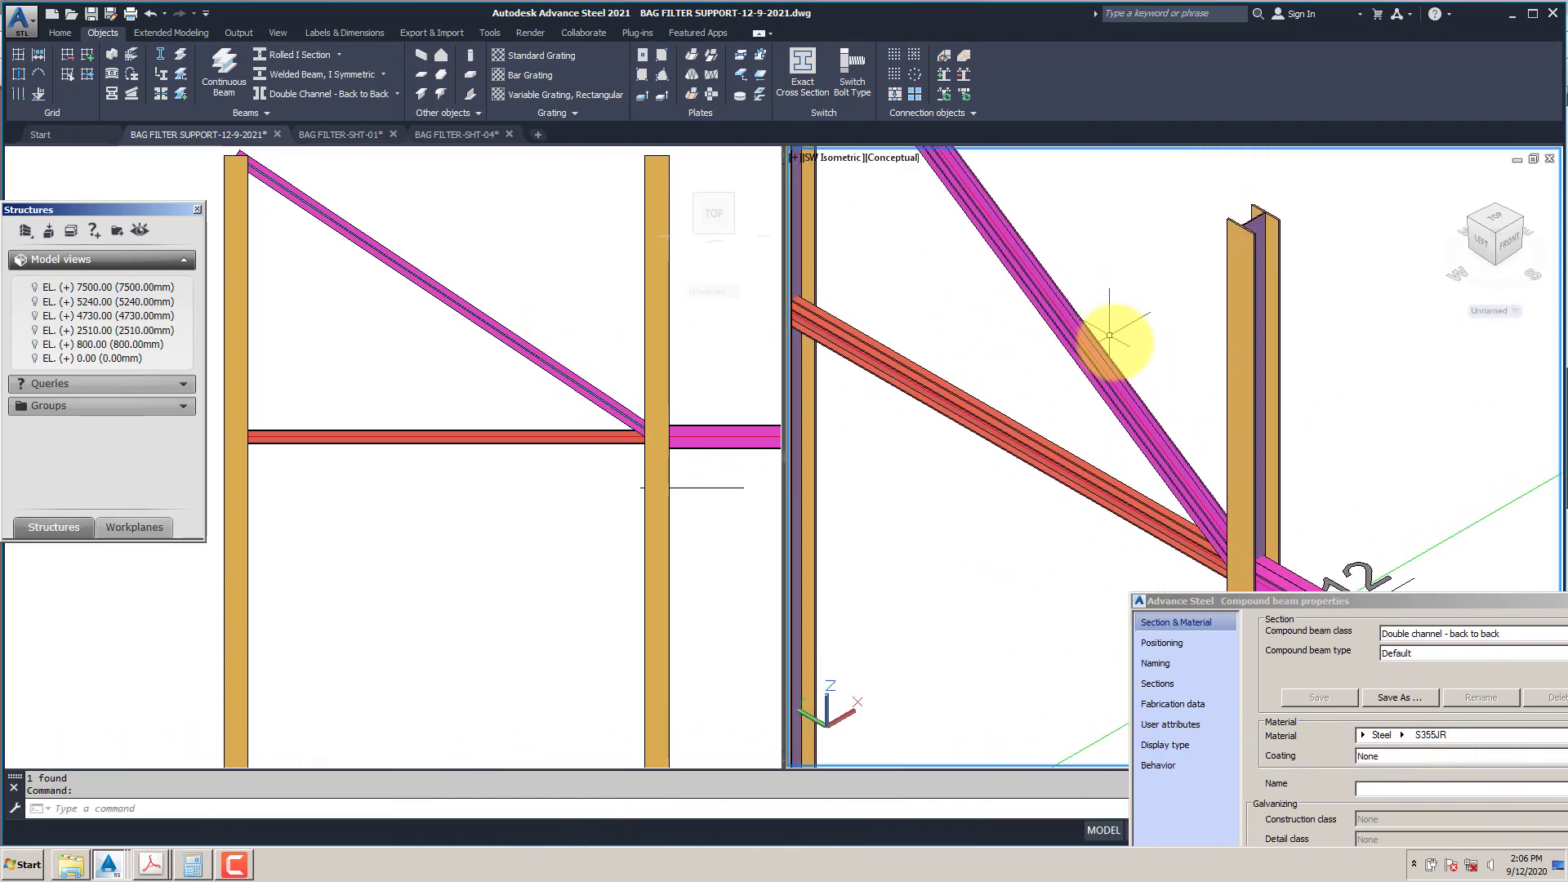
{"action": "middle_click_drag", "start_coordinate": [1050, 252], "coordinate": [1192, 434]}
{"action": "scroll", "coordinate": [1192, 434], "scroll_direction": "down", "scroll_amount": 3}
{"action": "scroll", "coordinate": [963, 245], "scroll_direction": "up", "scroll_amount": 8}
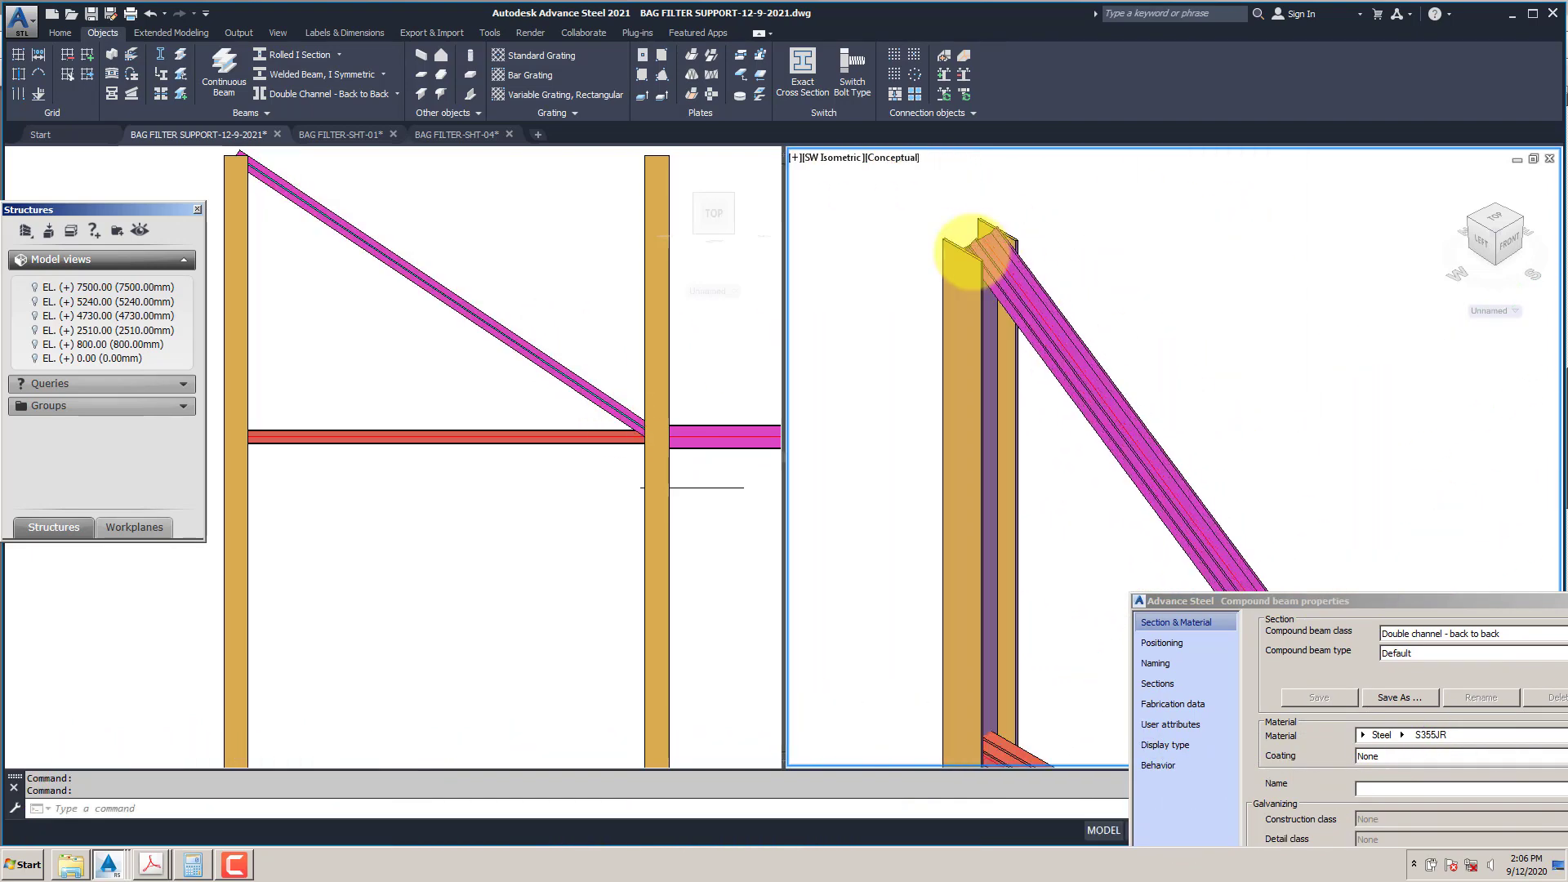
{"action": "middle_click_drag", "start_coordinate": [1004, 259], "coordinate": [1179, 301], "text": "shift"}
{"action": "left_click_drag", "start_coordinate": [1329, 605], "coordinate": [523, 333]}
Step: Rotate the bracing beam 90 degrees on Positioning and show its Sections settings
{"action": "left_click", "coordinate": [377, 377]}
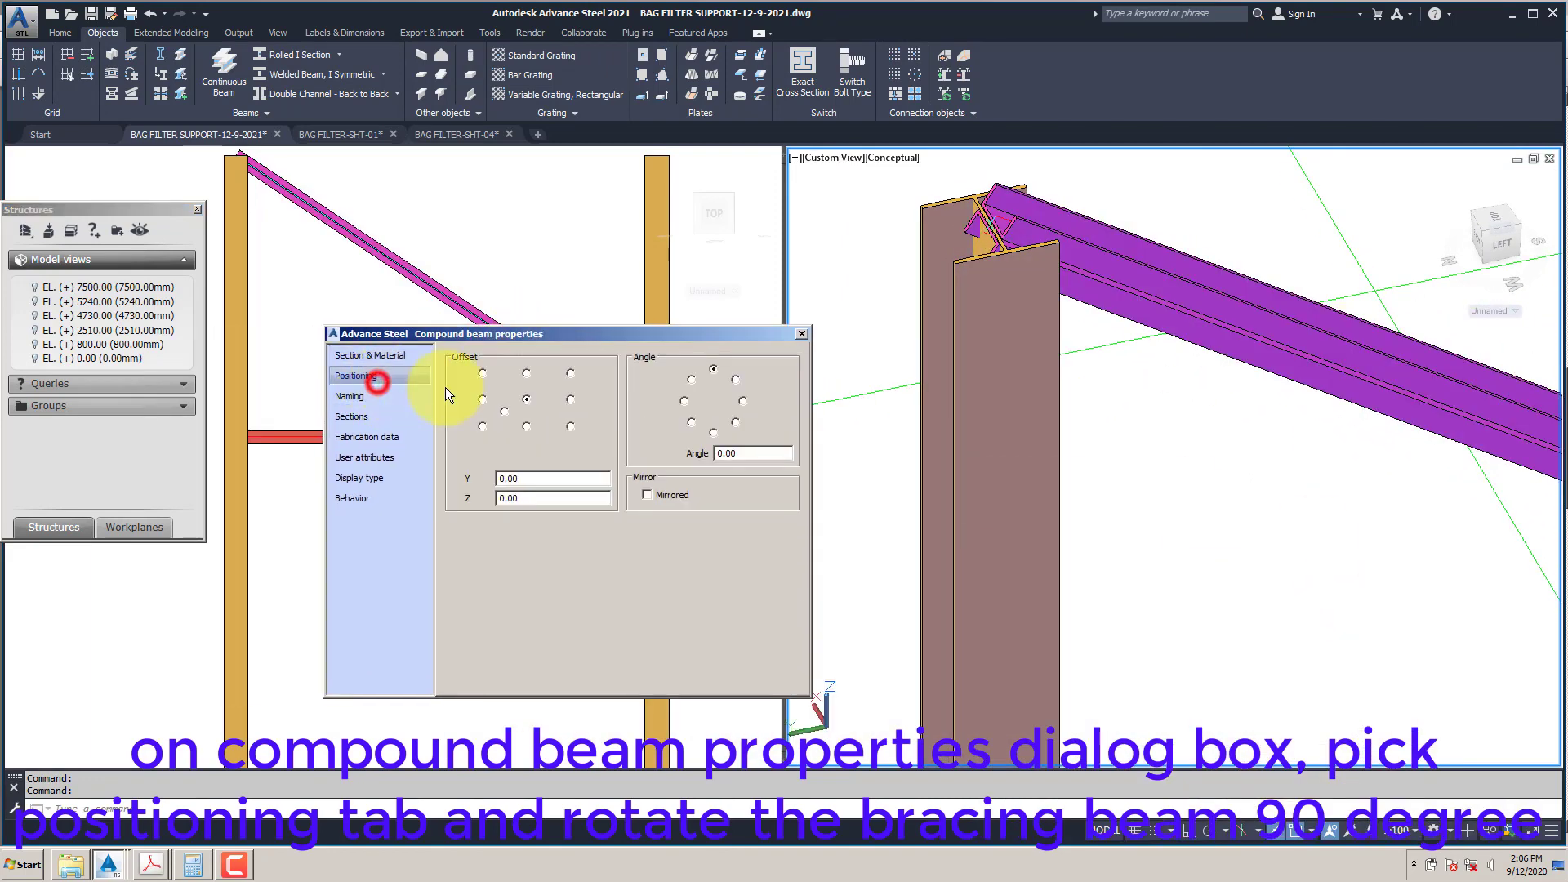
{"action": "left_click", "coordinate": [742, 400]}
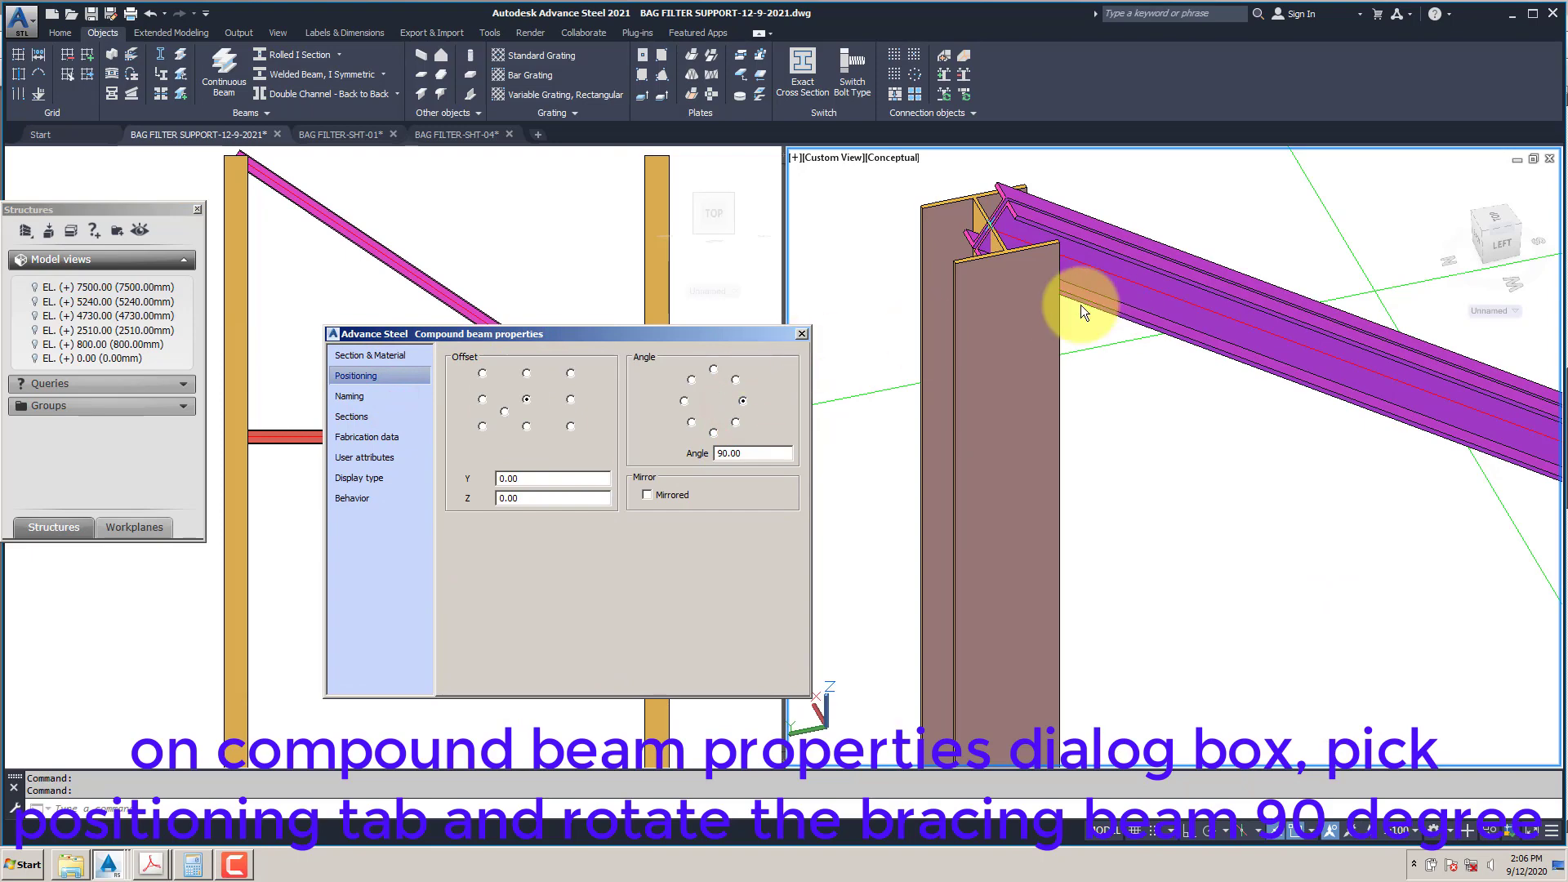
{"action": "left_click", "coordinate": [377, 397]}
{"action": "left_click", "coordinate": [366, 416]}
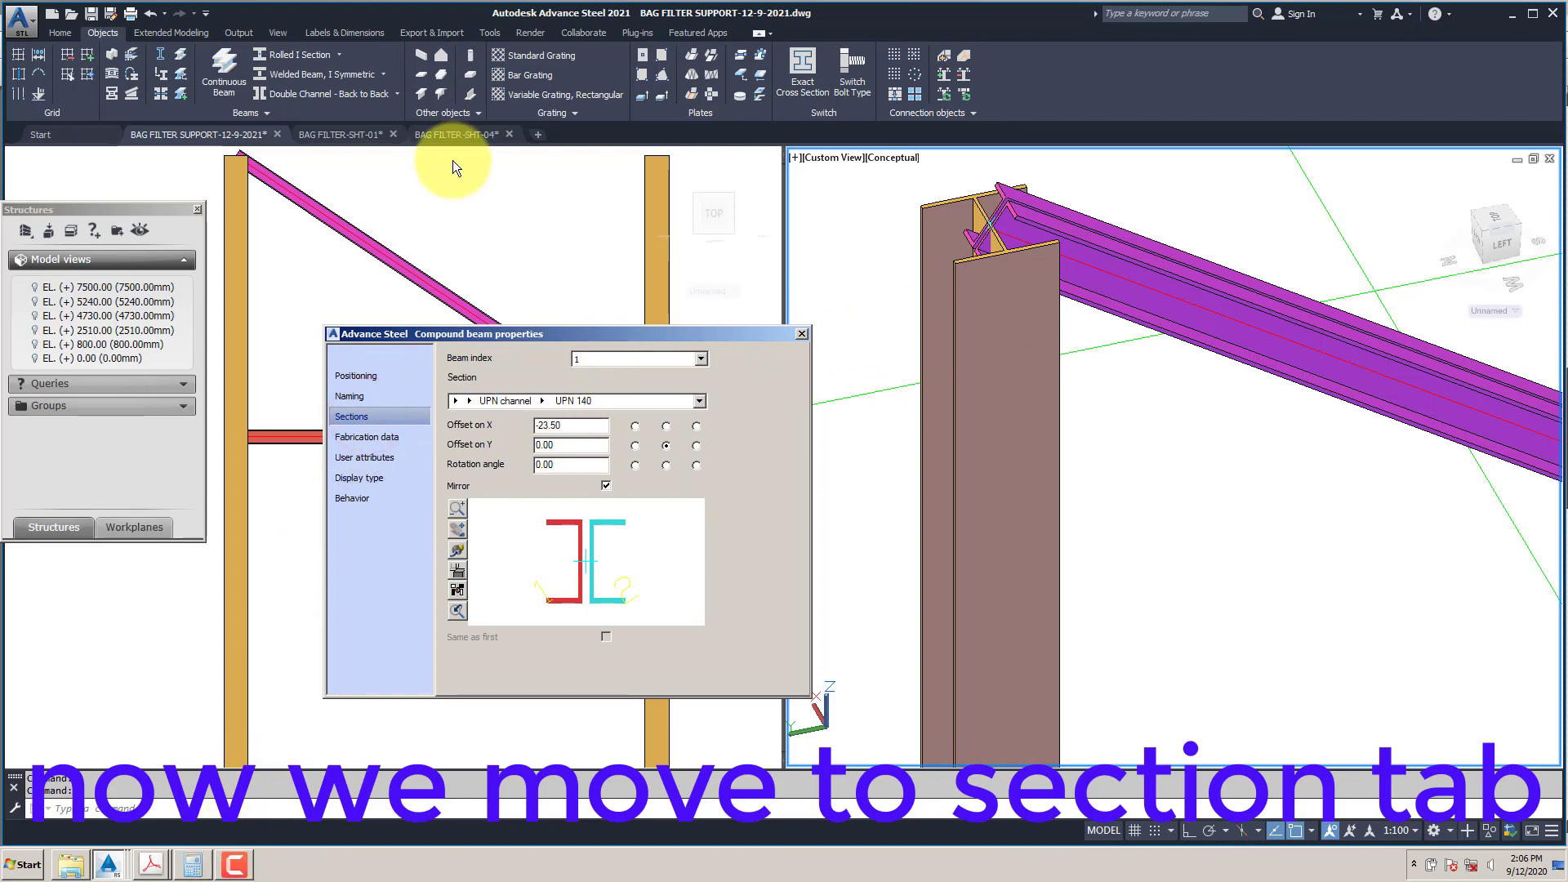
{"action": "left_click", "coordinate": [445, 139]}
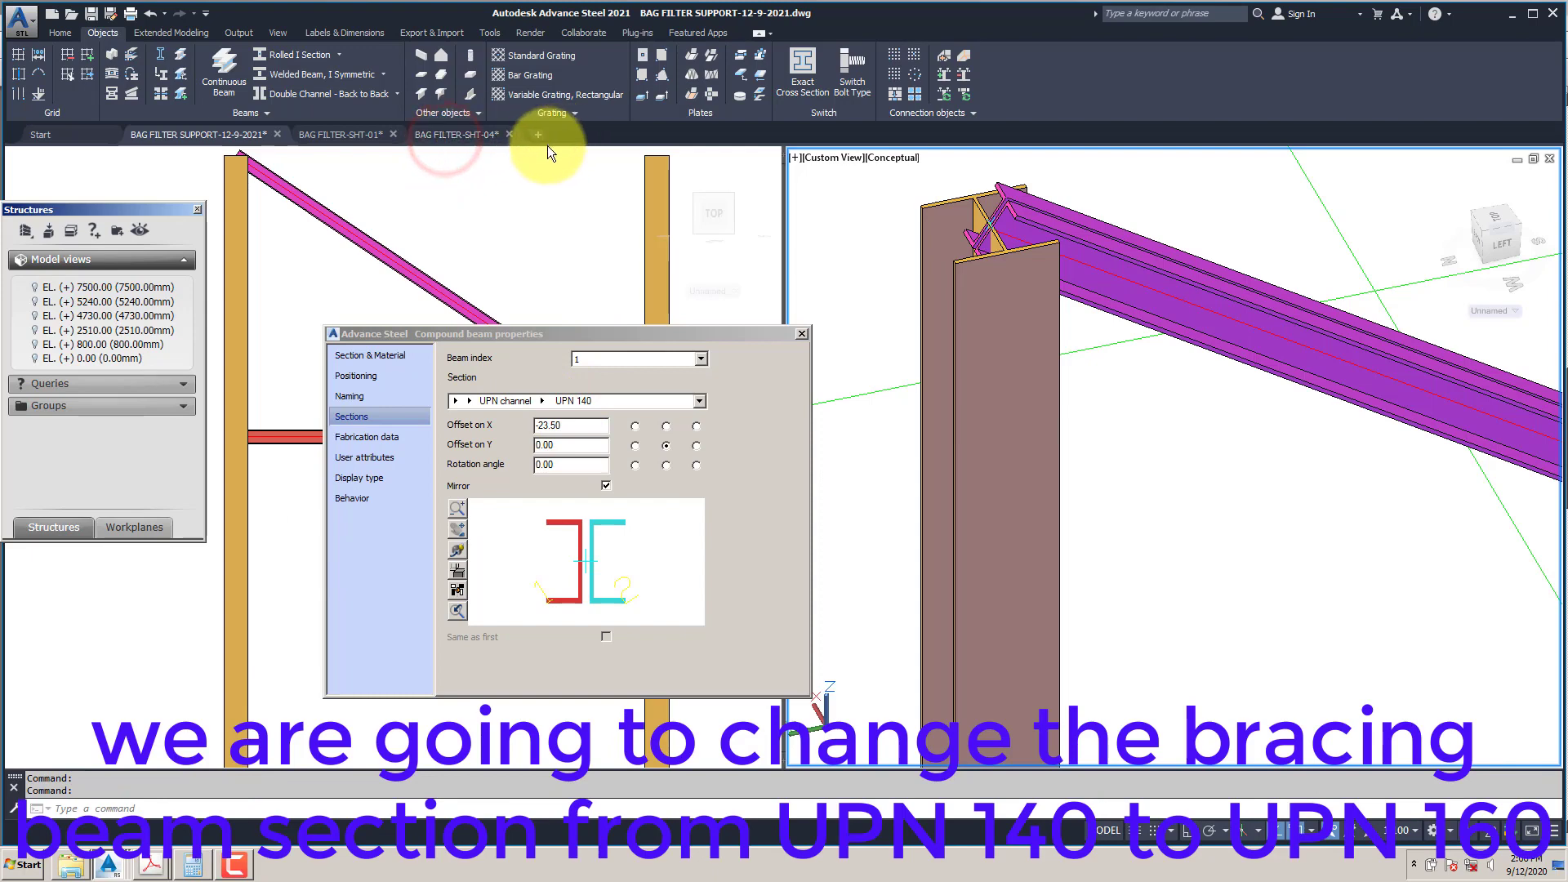
{"action": "left_click", "coordinate": [464, 139]}
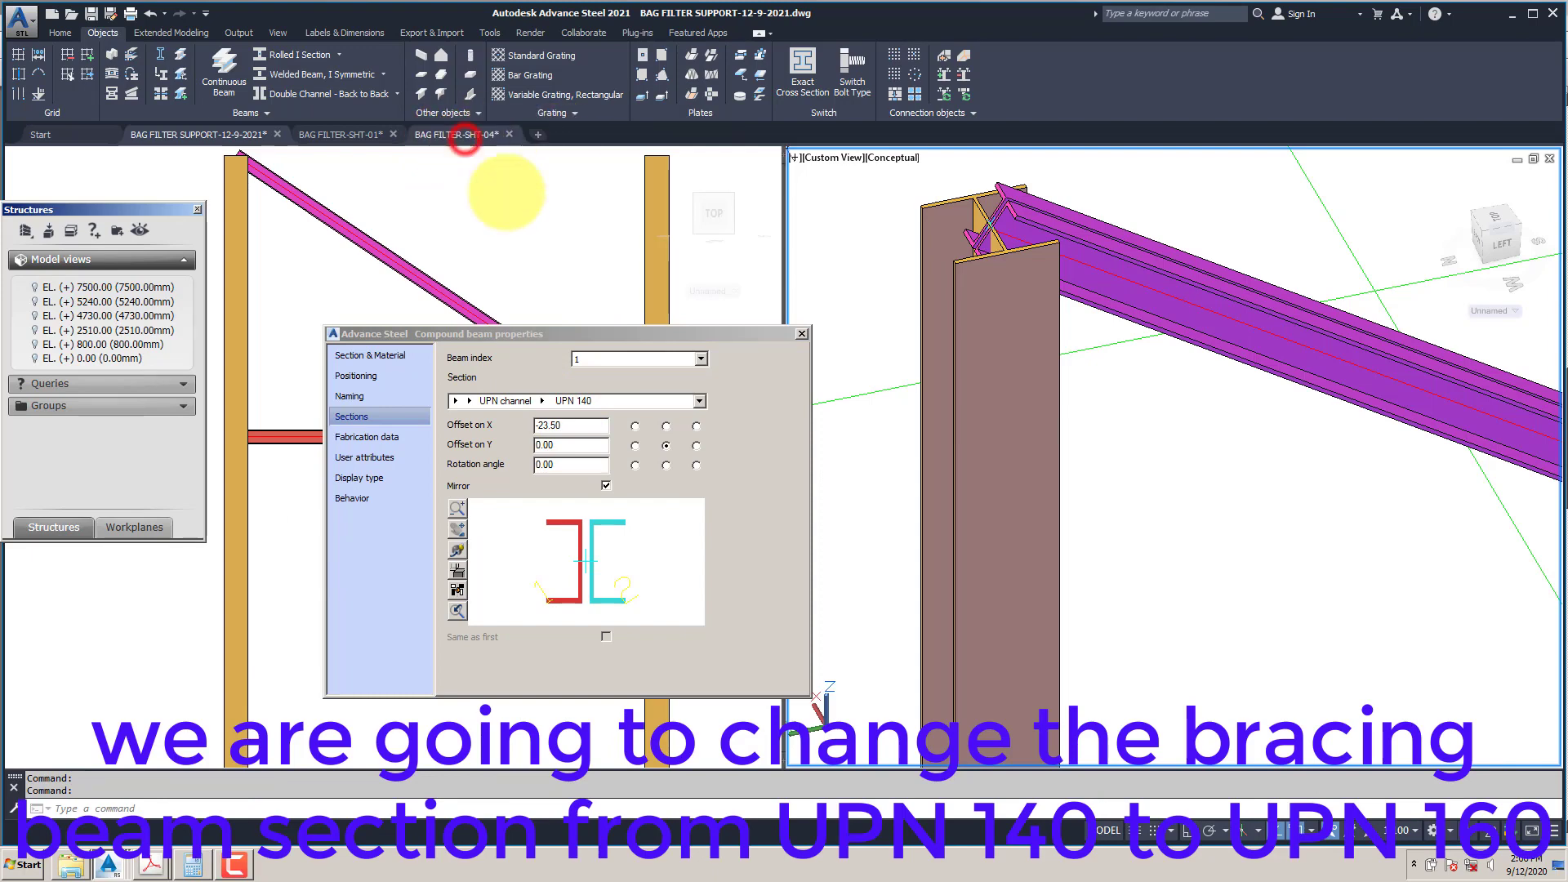
{"action": "left_click", "coordinate": [503, 580]}
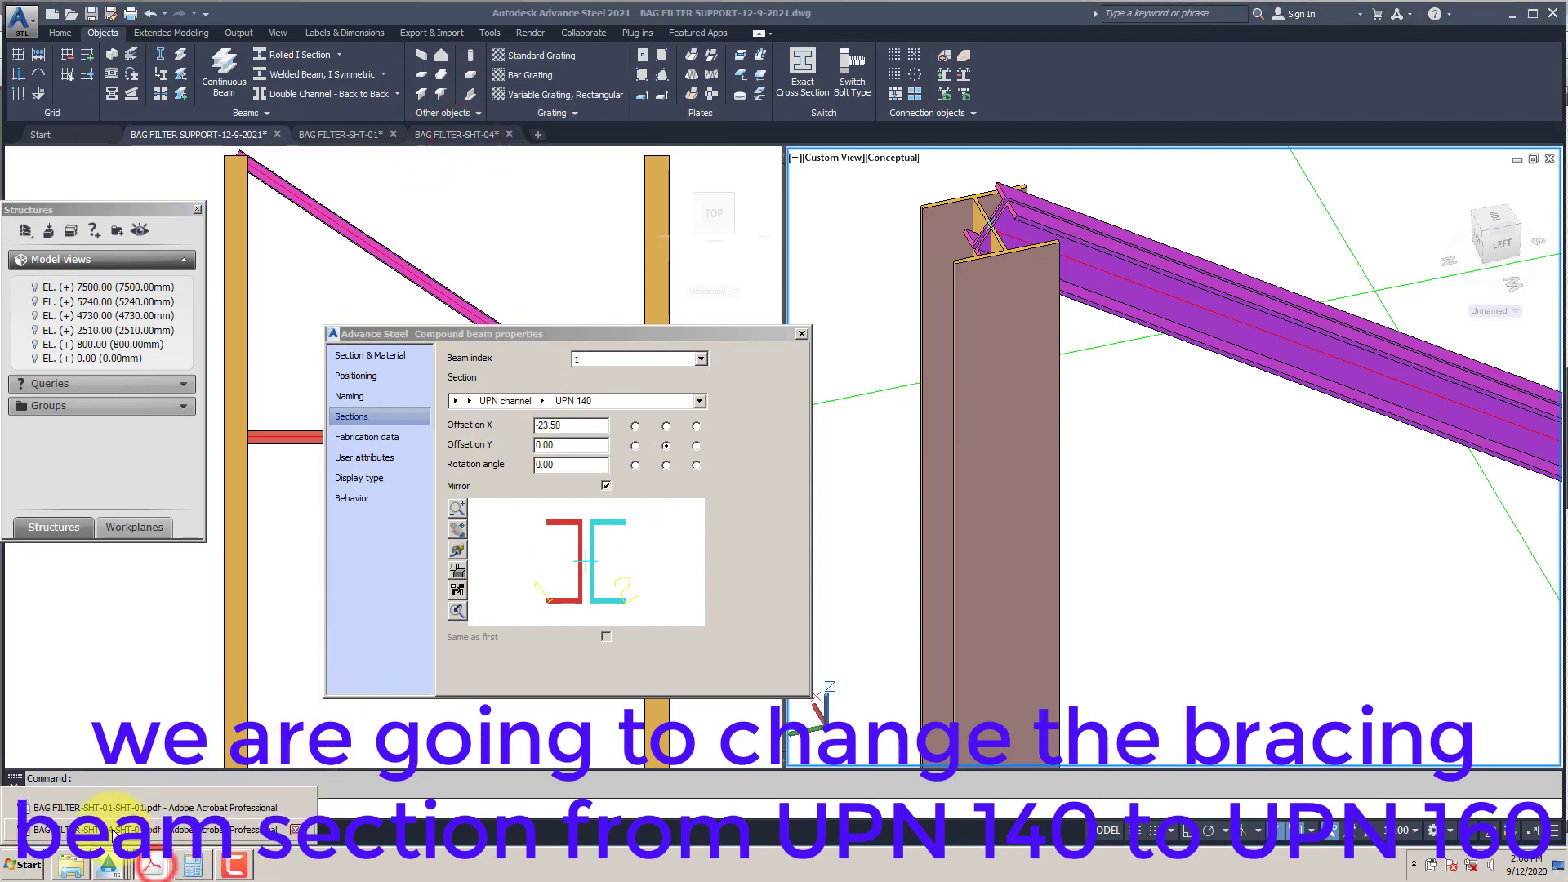
Step: Check the SHT-04 PDF in Acrobat, which labels the diagonal bracing UPN160
{"action": "left_click", "coordinate": [150, 866]}
{"action": "key", "text": "ctrl+a"}
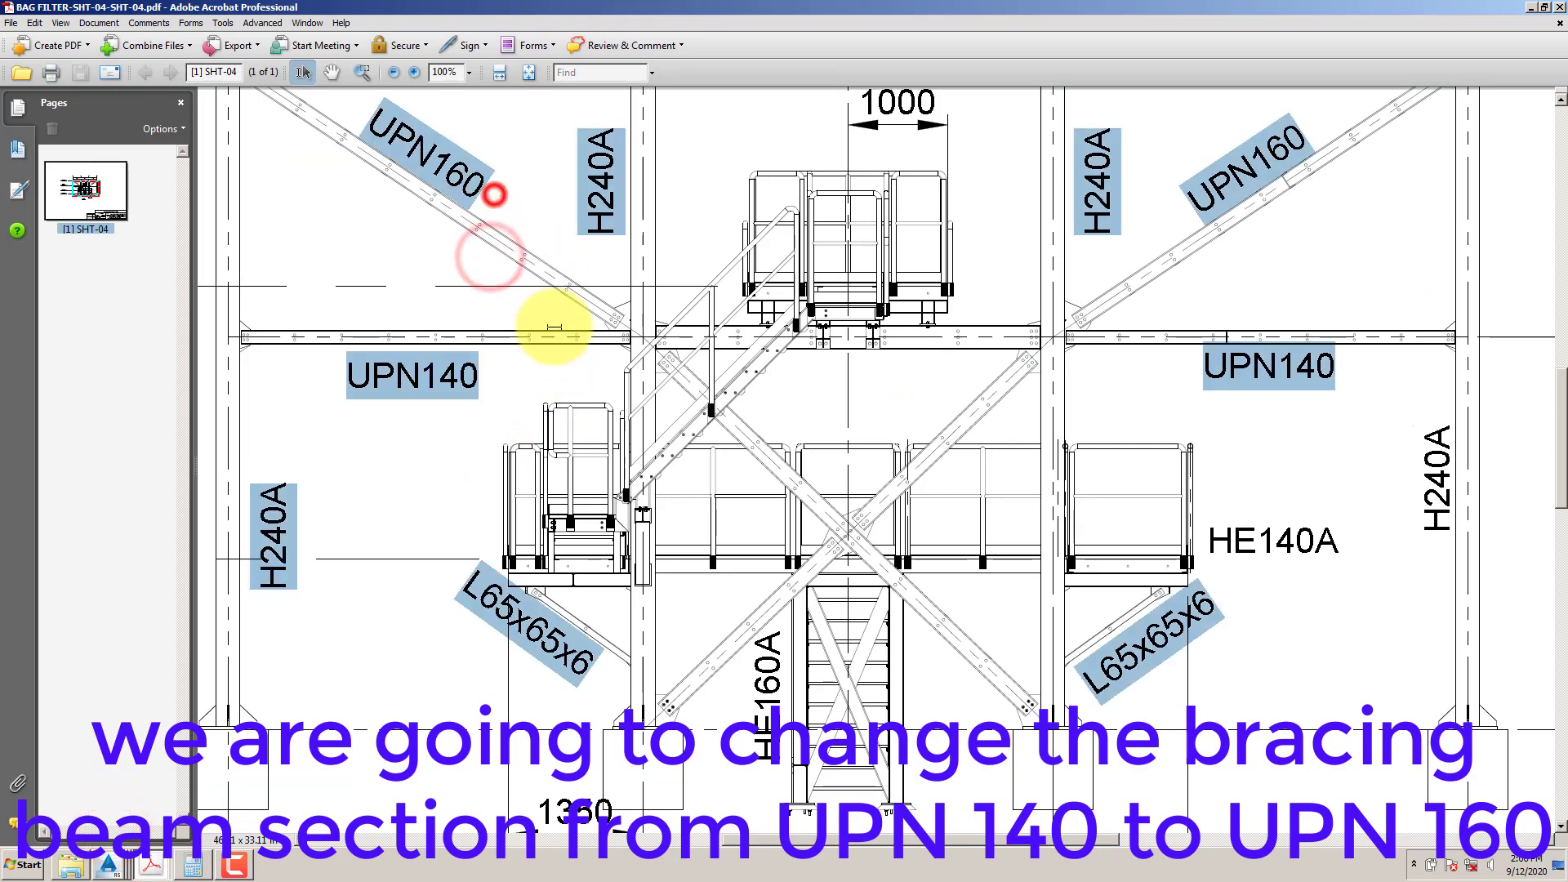
{"action": "left_click", "coordinate": [330, 72]}
{"action": "left_click_drag", "start_coordinate": [490, 145], "coordinate": [522, 328]}
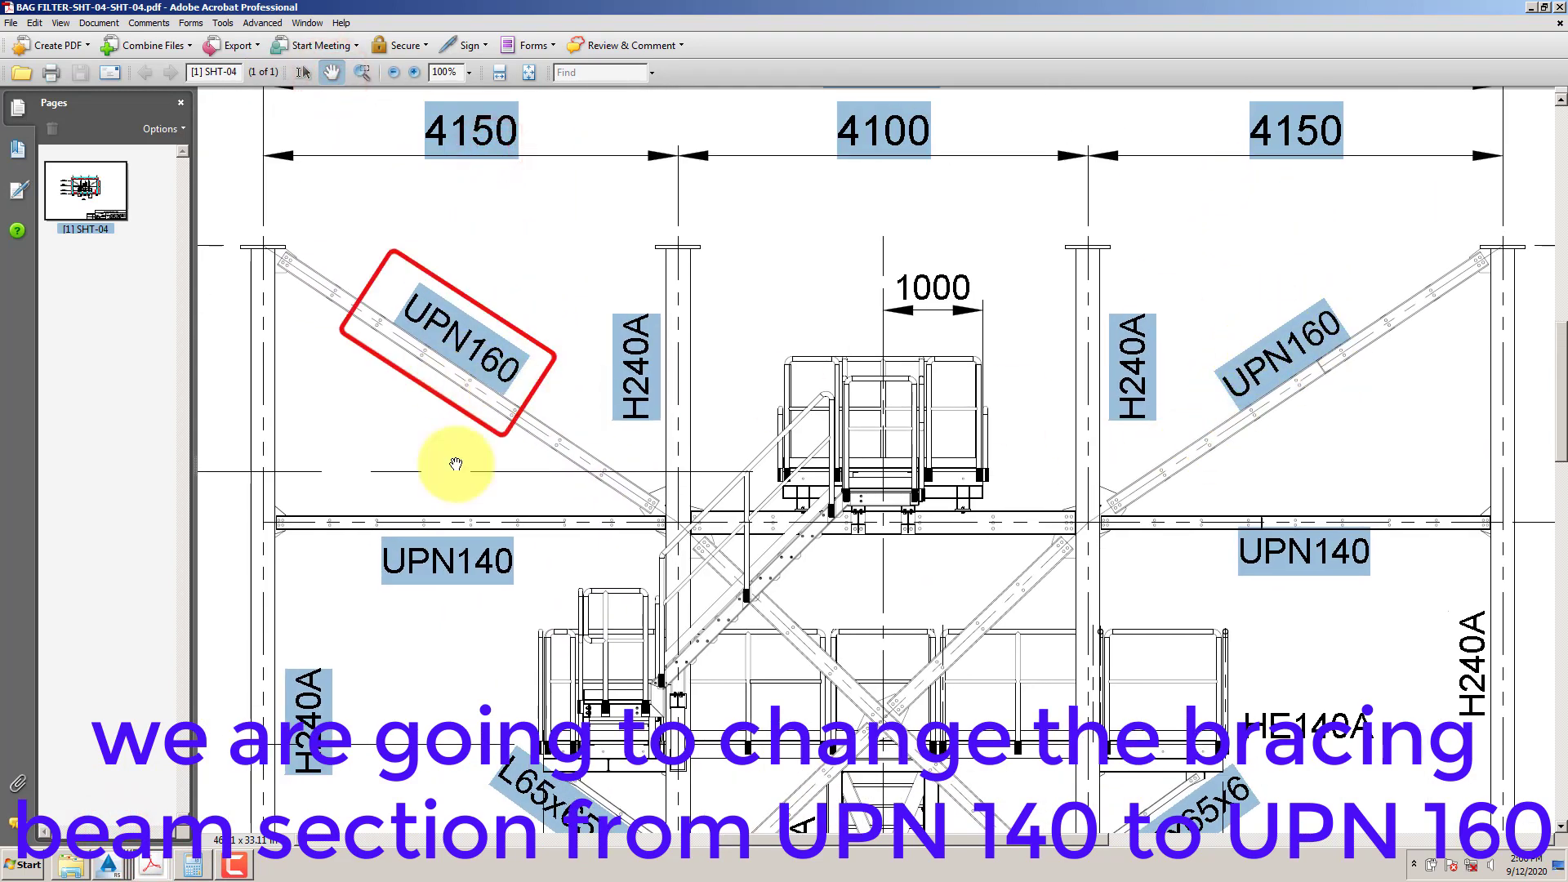
{"action": "mouse_move", "coordinate": [108, 861]}
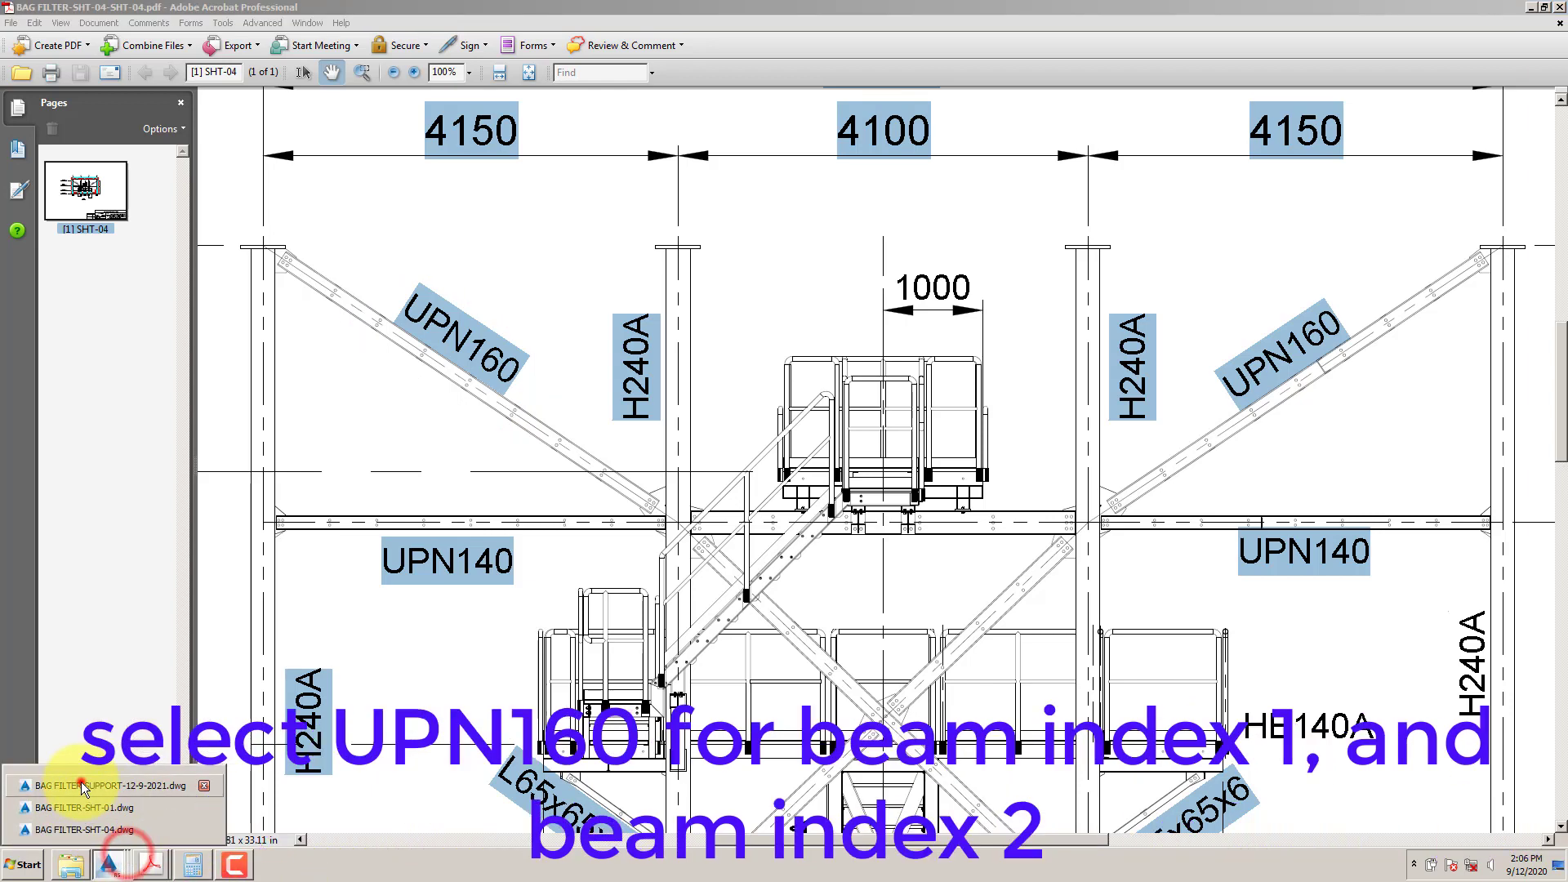
{"action": "left_click", "coordinate": [82, 782]}
Step: Set both brace channels, beam index 1 and 2, to UPN 160
{"action": "left_click", "coordinate": [542, 400]}
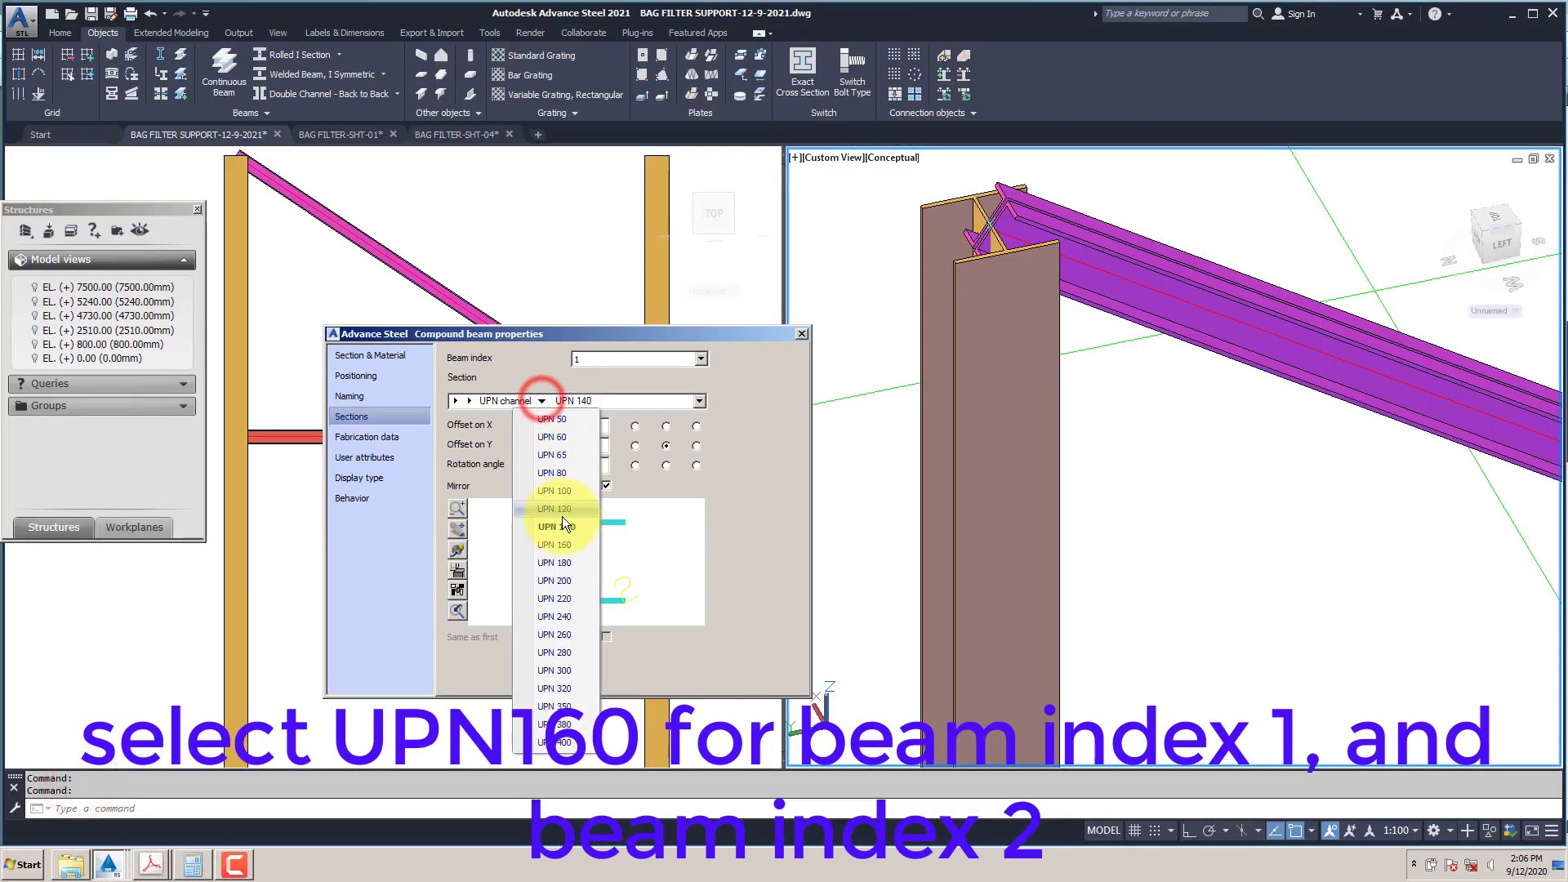
{"action": "left_click", "coordinate": [556, 546]}
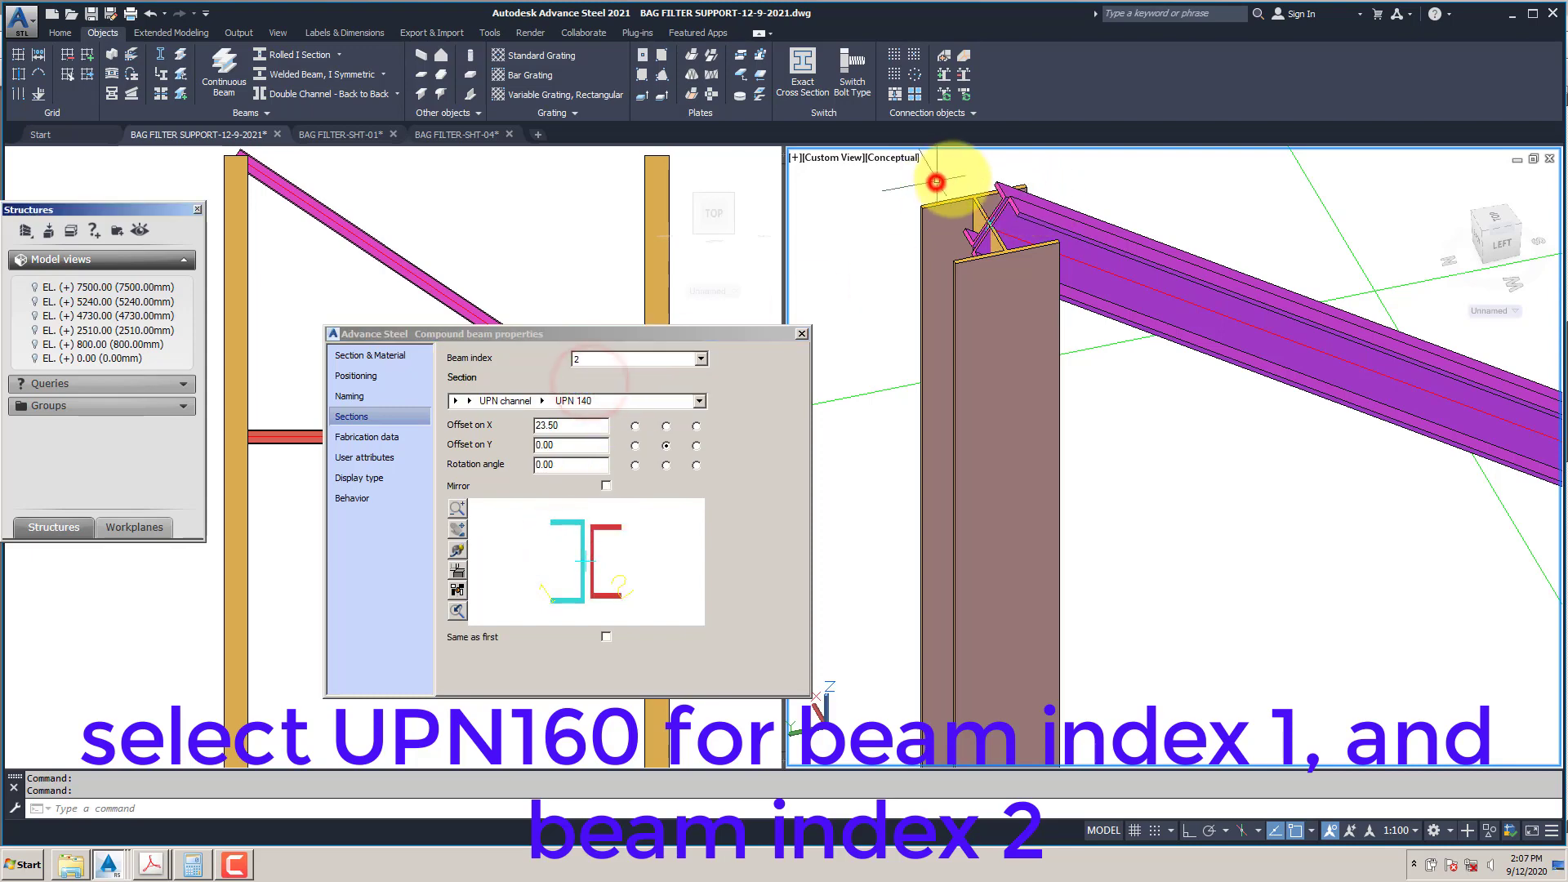
{"action": "scroll", "coordinate": [1002, 199], "scroll_direction": "up", "scroll_amount": 4}
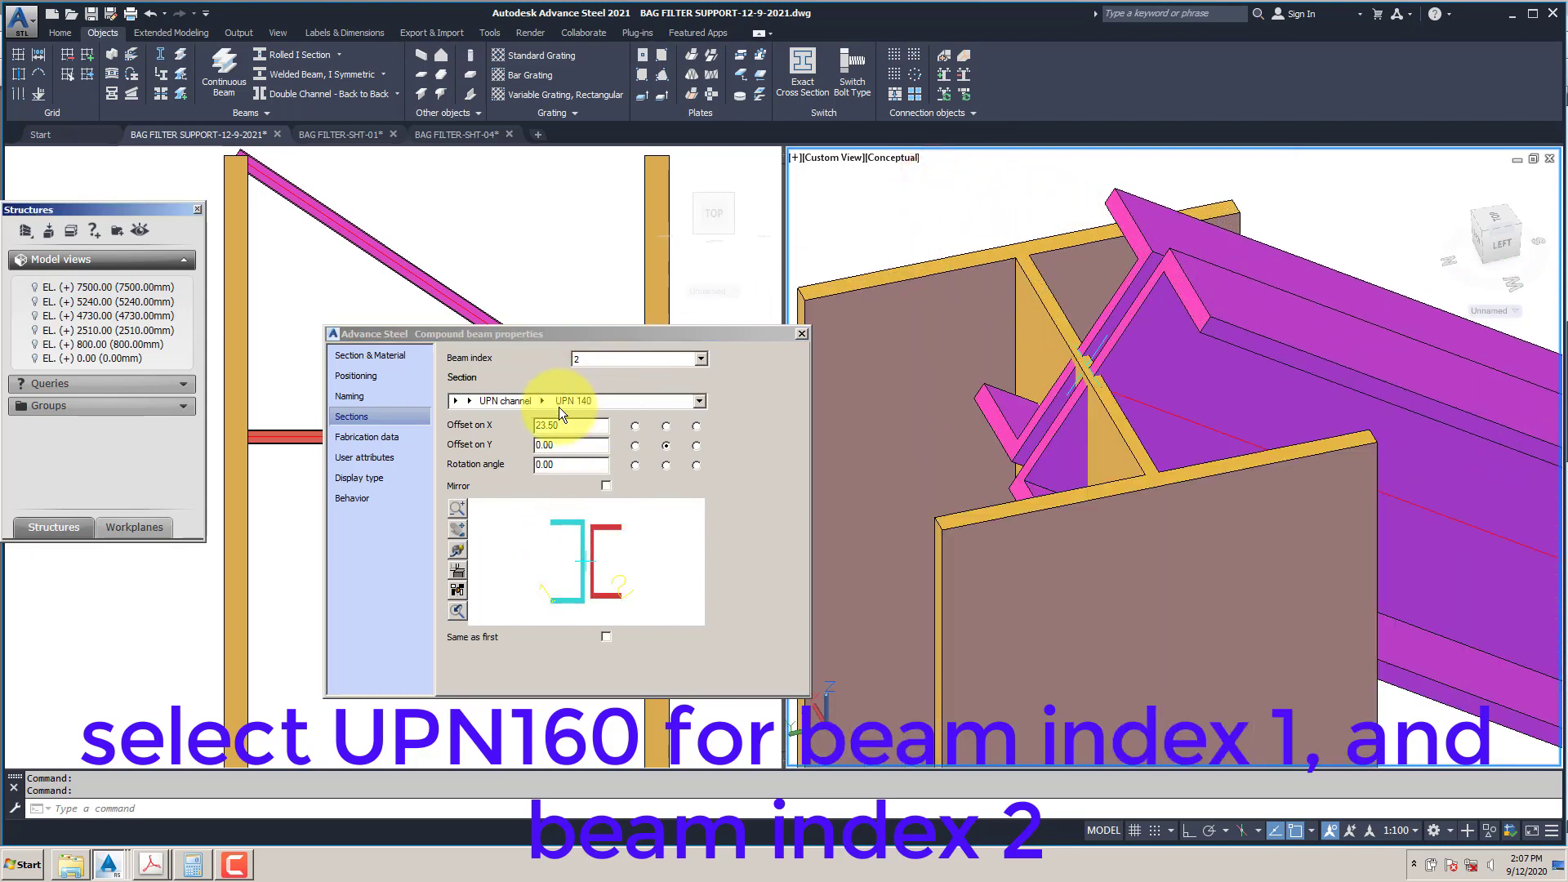
{"action": "left_click", "coordinate": [541, 404]}
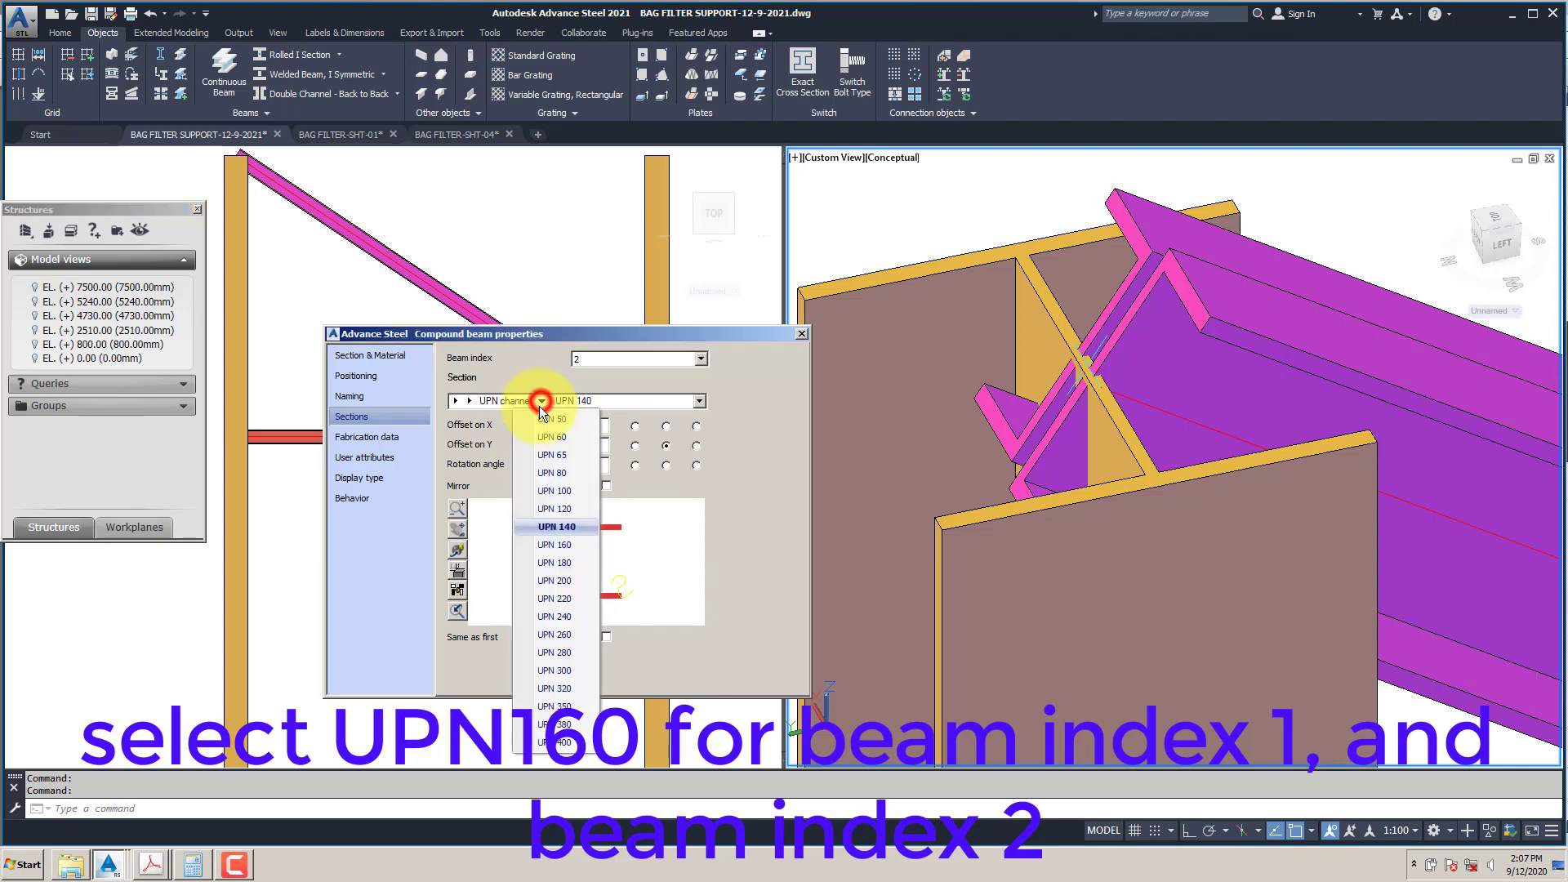
{"action": "left_click", "coordinate": [573, 542]}
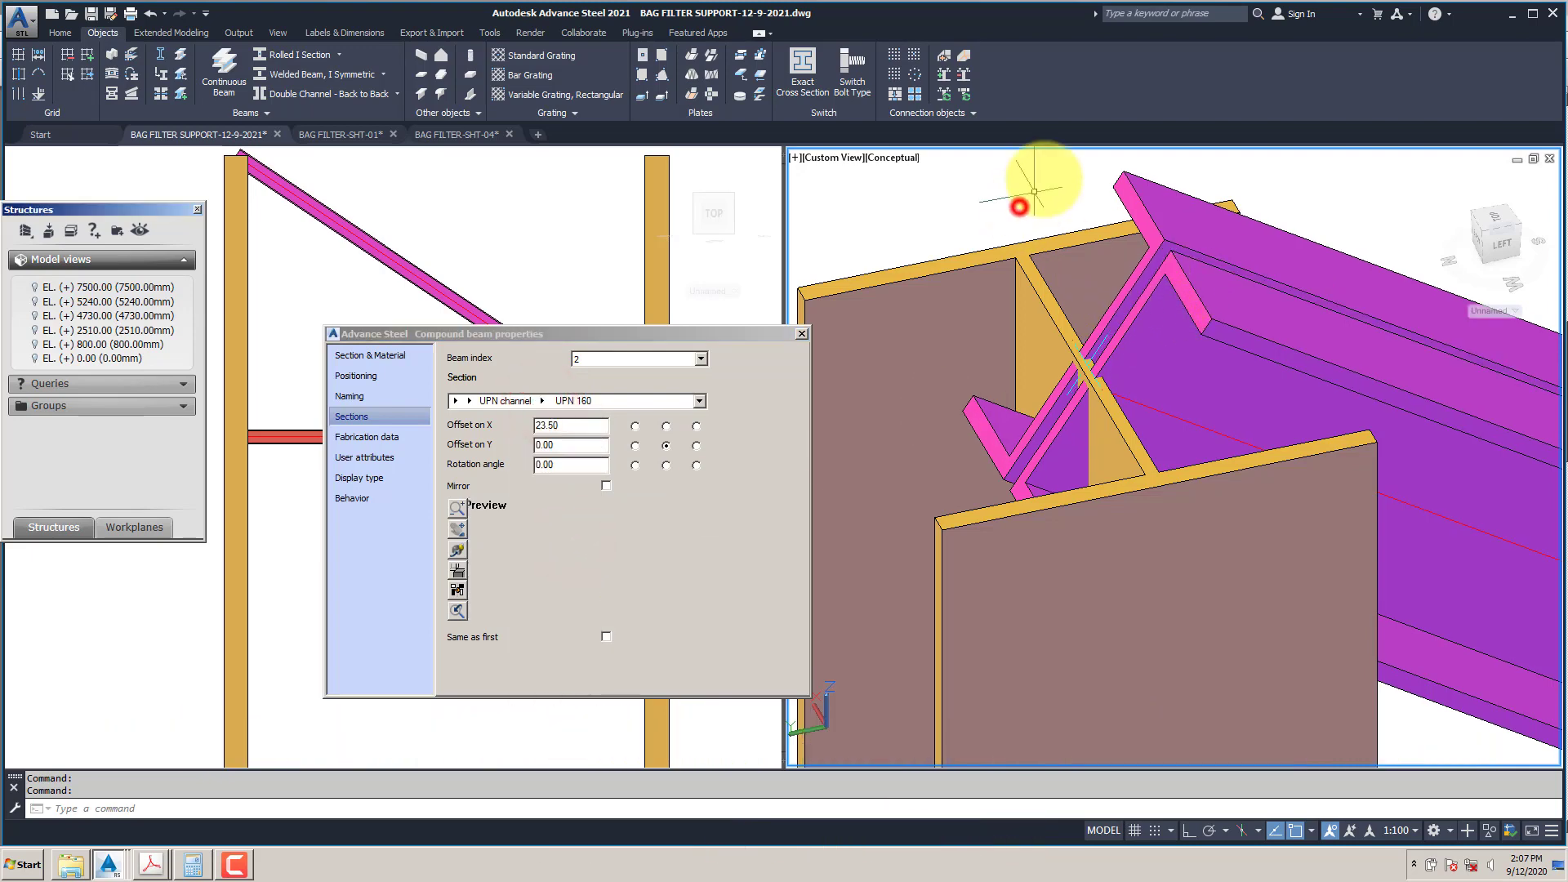
{"action": "scroll", "coordinate": [1035, 179], "scroll_direction": "down", "scroll_amount": 5}
{"action": "middle_click_drag", "start_coordinate": [1150, 322], "coordinate": [1316, 392], "text": "shift"}
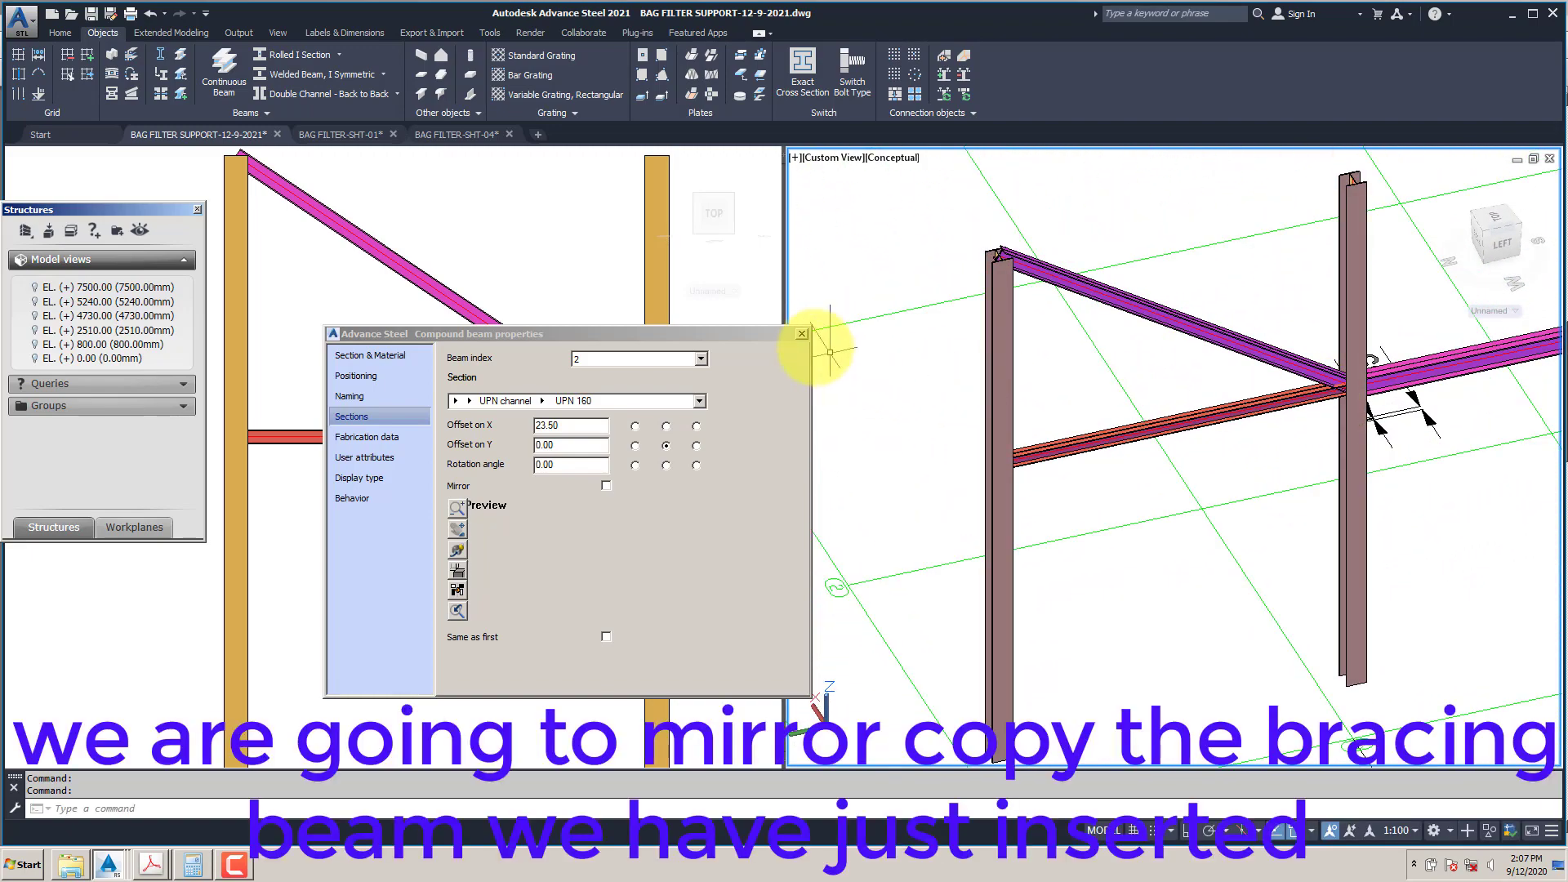
Step: Close the brace properties dialog and pan the 3D view out to the full frame
{"action": "left_click", "coordinate": [803, 334]}
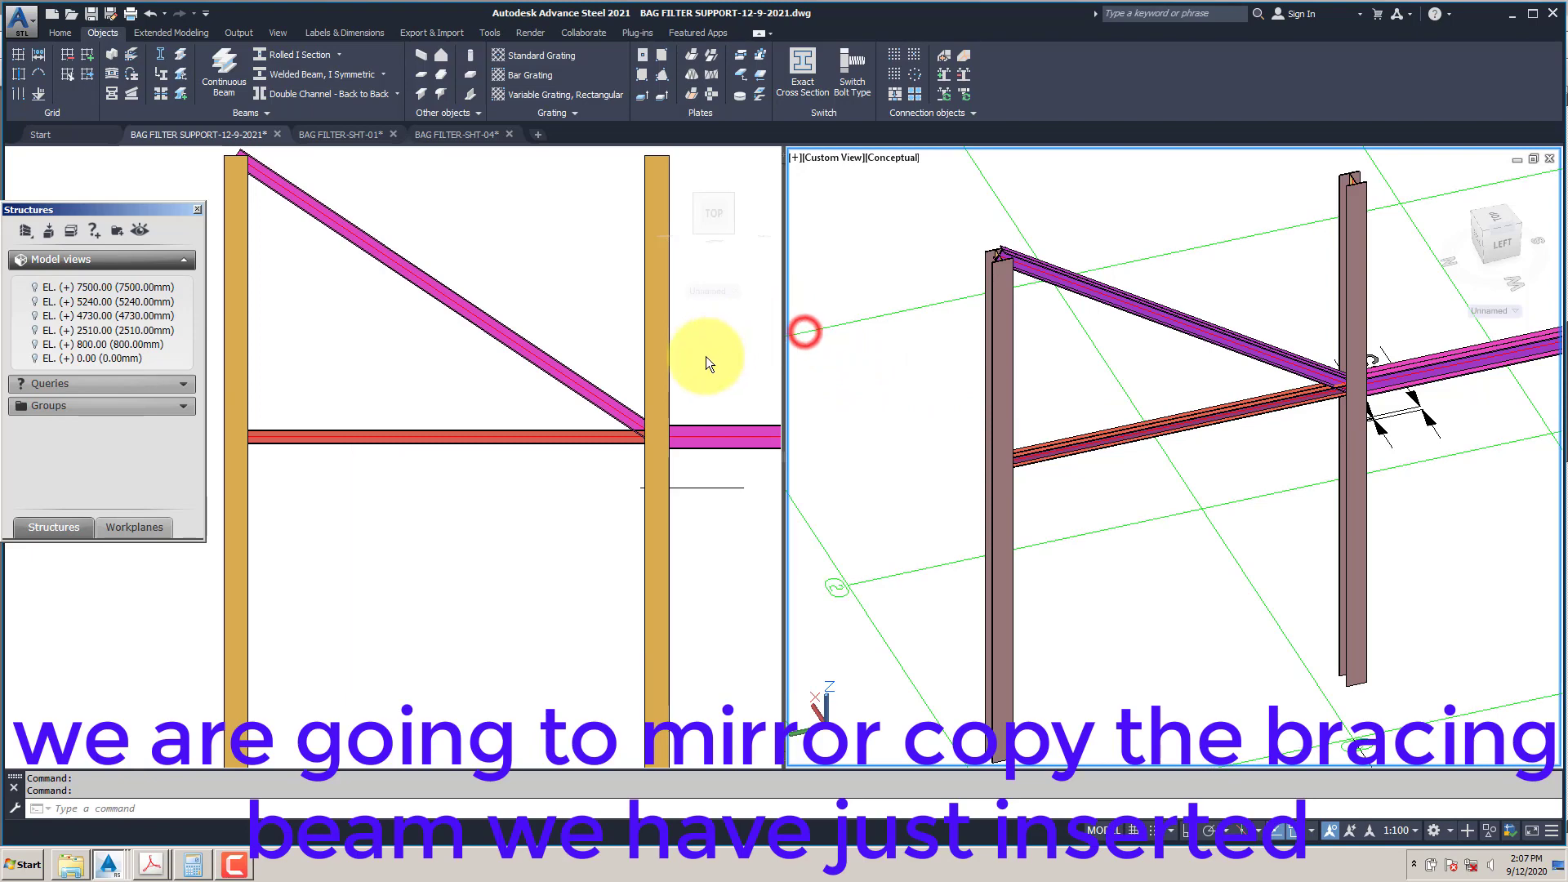
{"action": "left_click", "coordinate": [413, 367]}
{"action": "scroll", "coordinate": [414, 368], "scroll_direction": "down", "scroll_amount": 4}
{"action": "left_click", "coordinate": [1135, 340]}
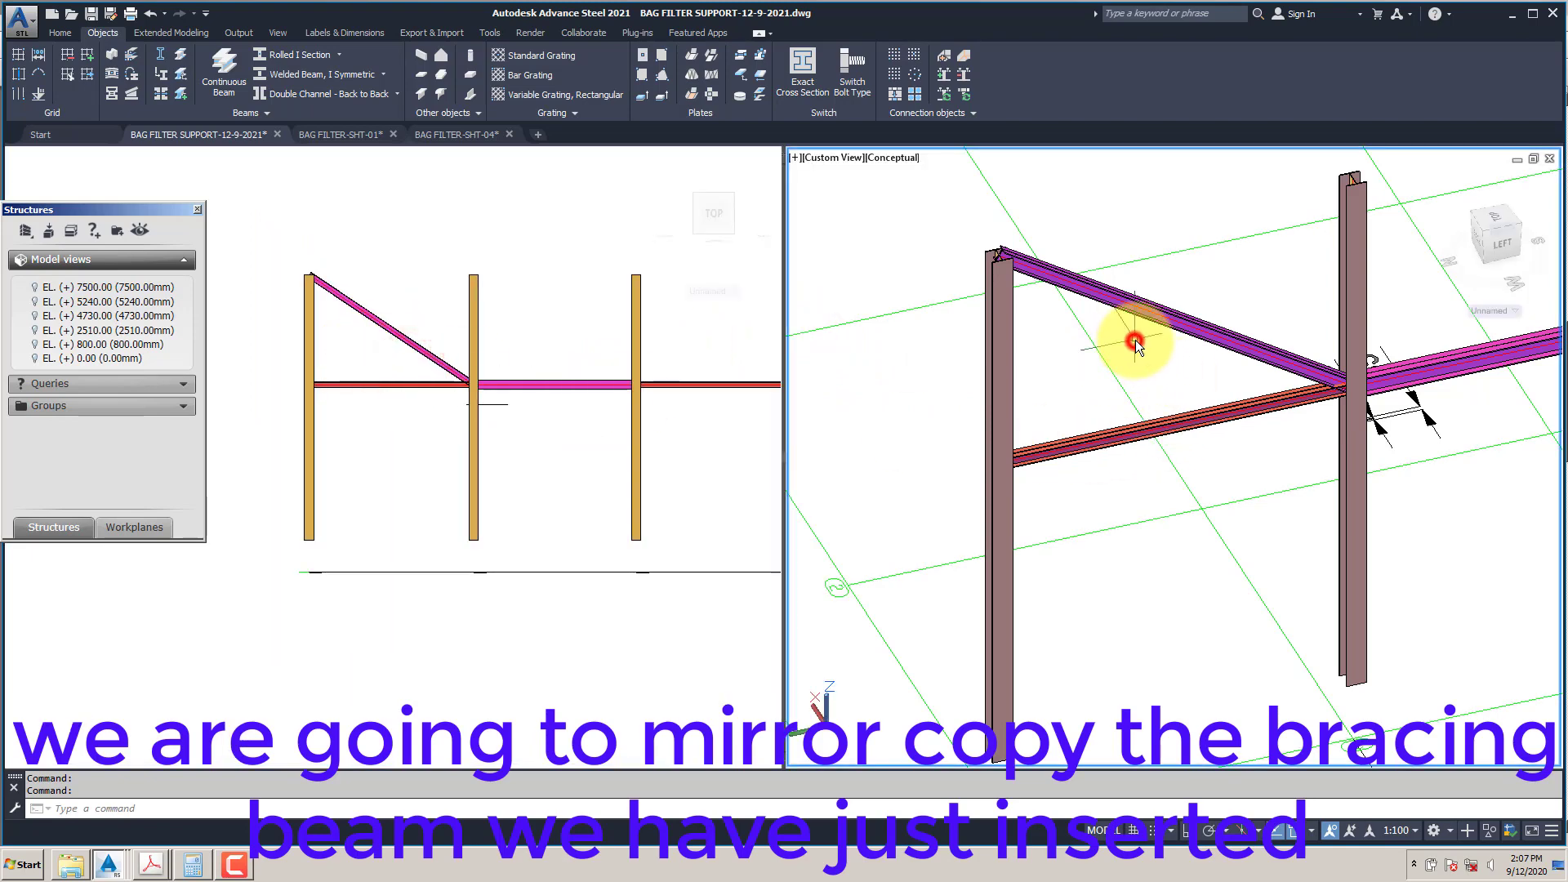
{"action": "scroll", "coordinate": [1138, 343], "scroll_direction": "up", "scroll_amount": 2}
{"action": "scroll", "coordinate": [1158, 350], "scroll_direction": "down", "scroll_amount": 3}
{"action": "middle_click_drag", "start_coordinate": [1282, 413], "coordinate": [1144, 357], "text": "shift"}
{"action": "scroll", "coordinate": [1129, 329], "scroll_direction": "up", "scroll_amount": 3}
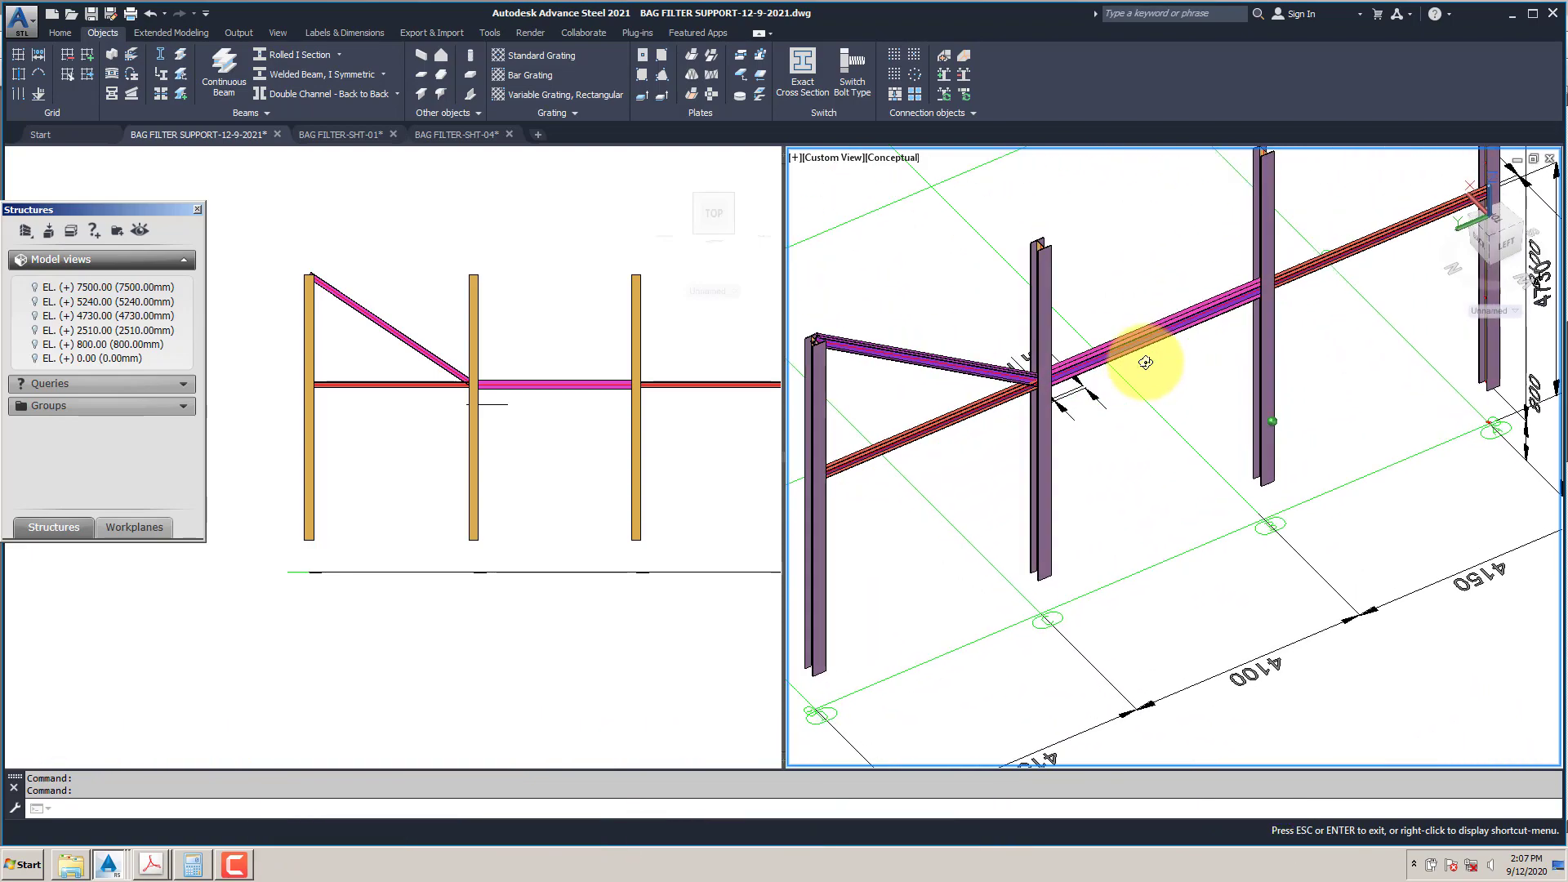
{"action": "scroll", "coordinate": [1113, 375], "scroll_direction": "down", "scroll_amount": 2}
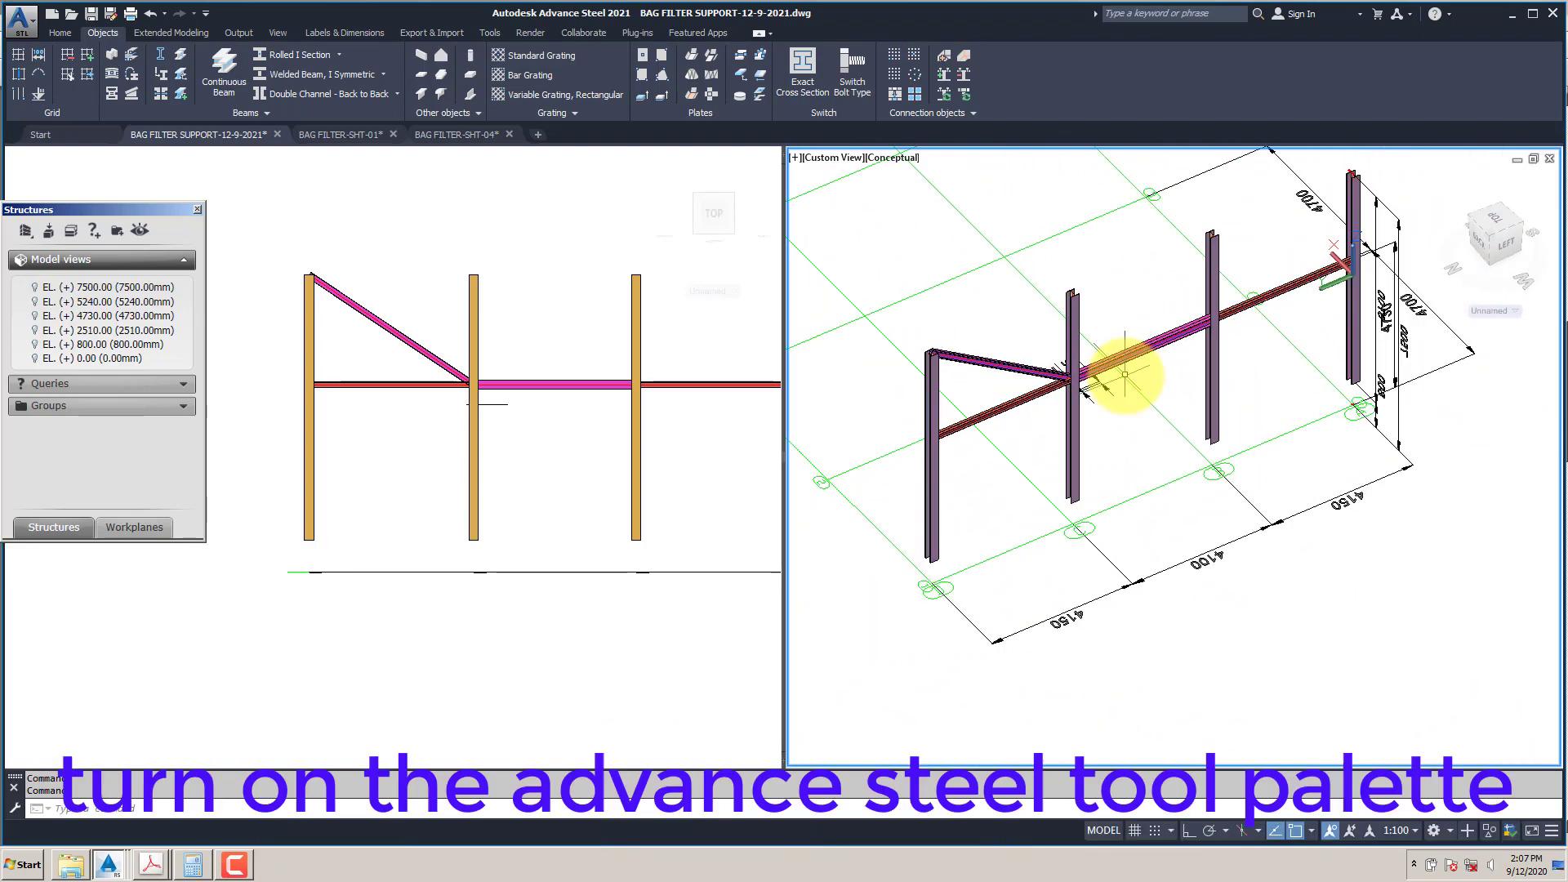
{"action": "middle_click_drag", "start_coordinate": [1050, 368], "coordinate": [1050, 315]}
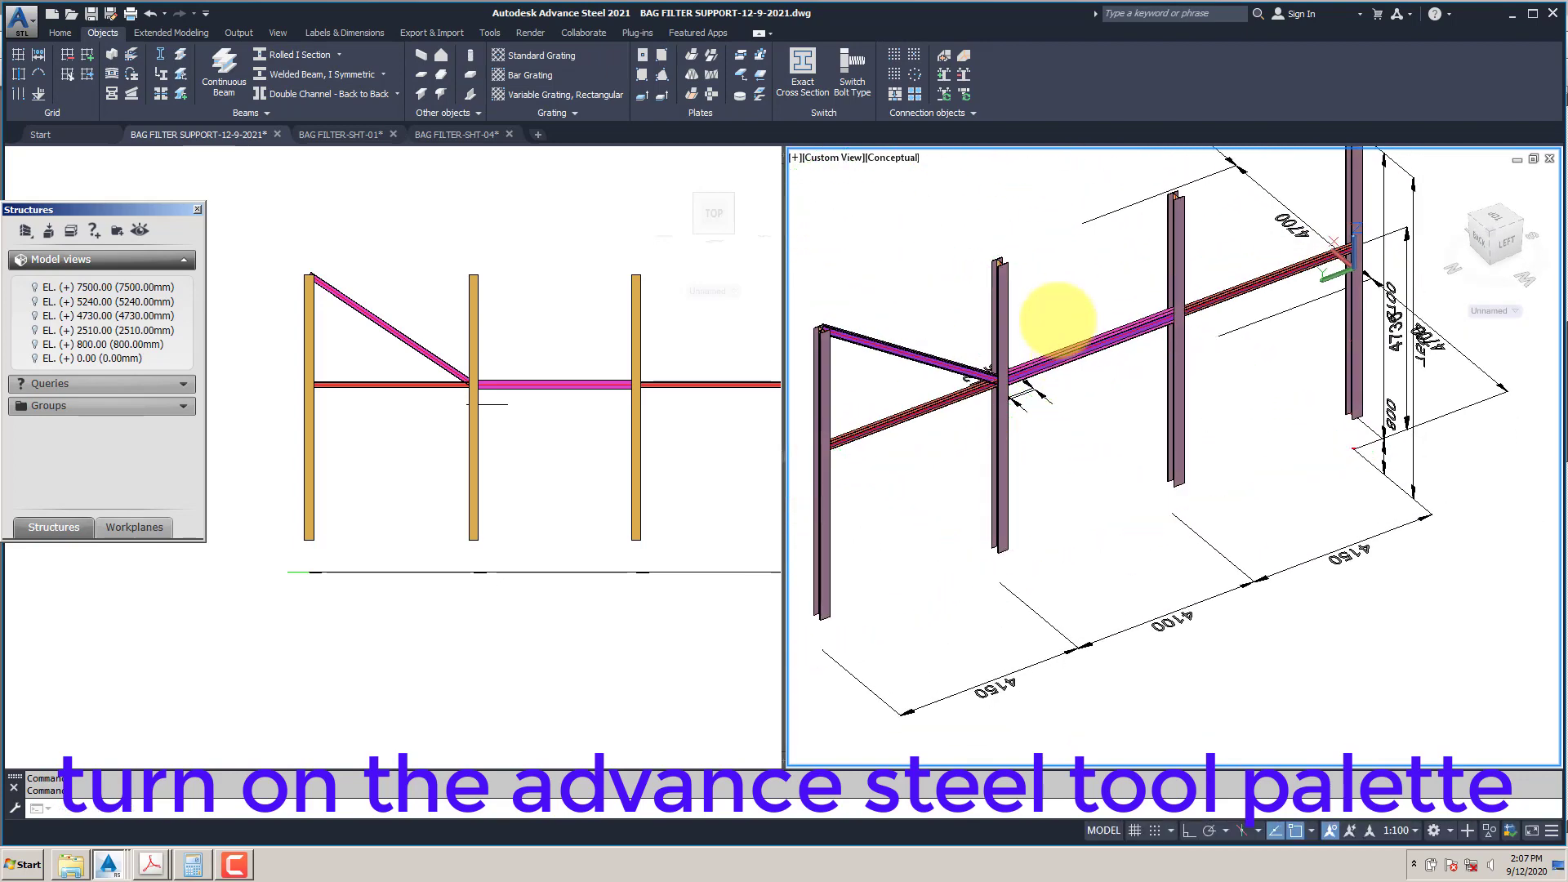
{"action": "left_click", "coordinate": [59, 32]}
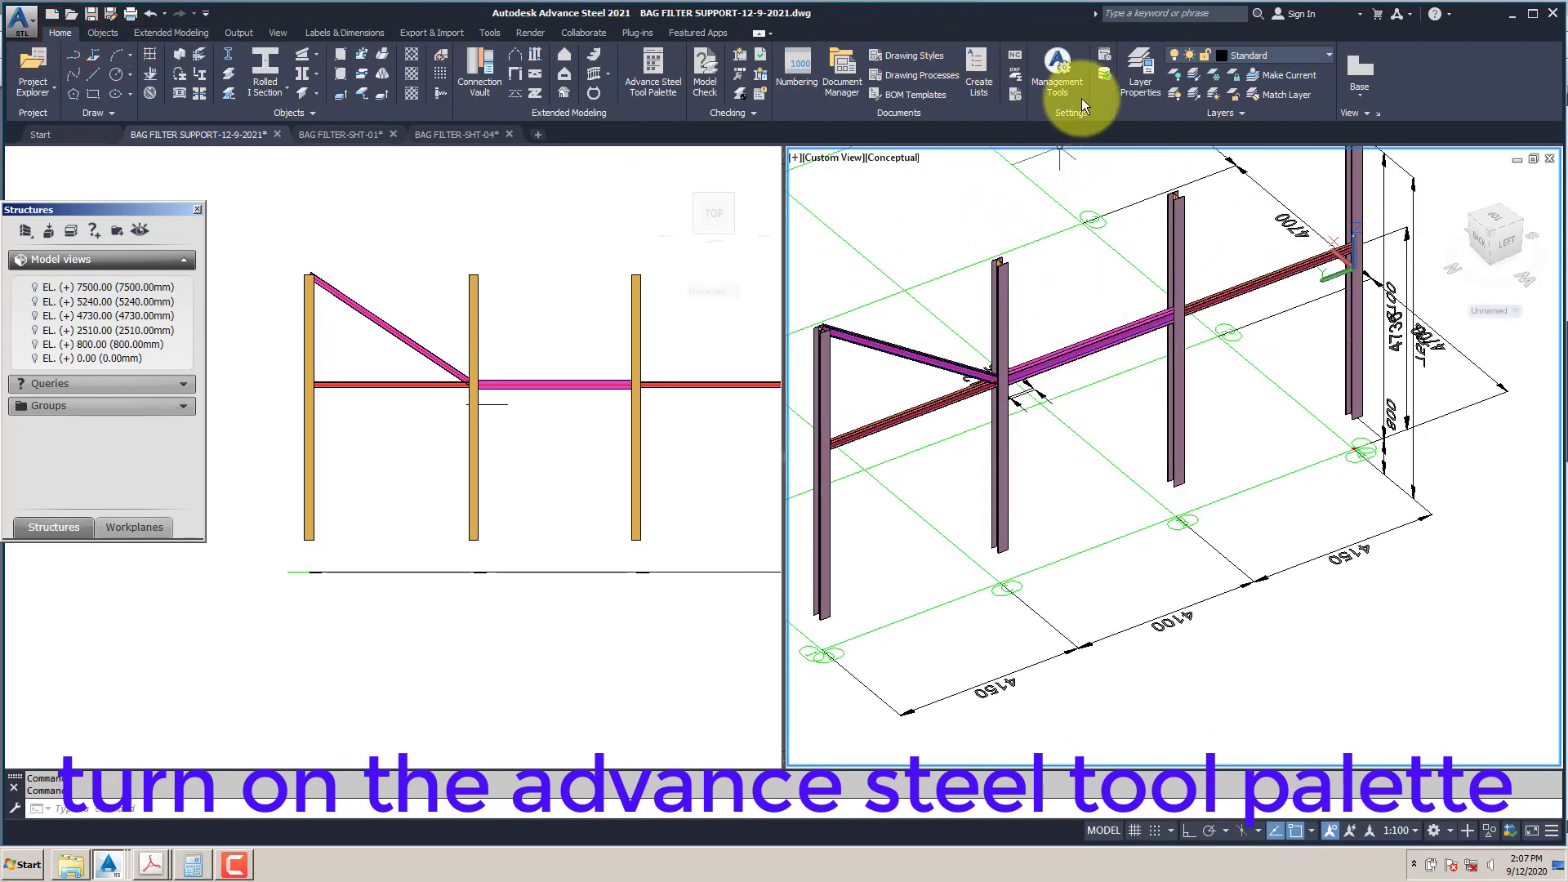
Step: Open the Advance Steel tool palette at its UCS tools, collapse it aside, and orbit the model
{"action": "left_click", "coordinate": [651, 67]}
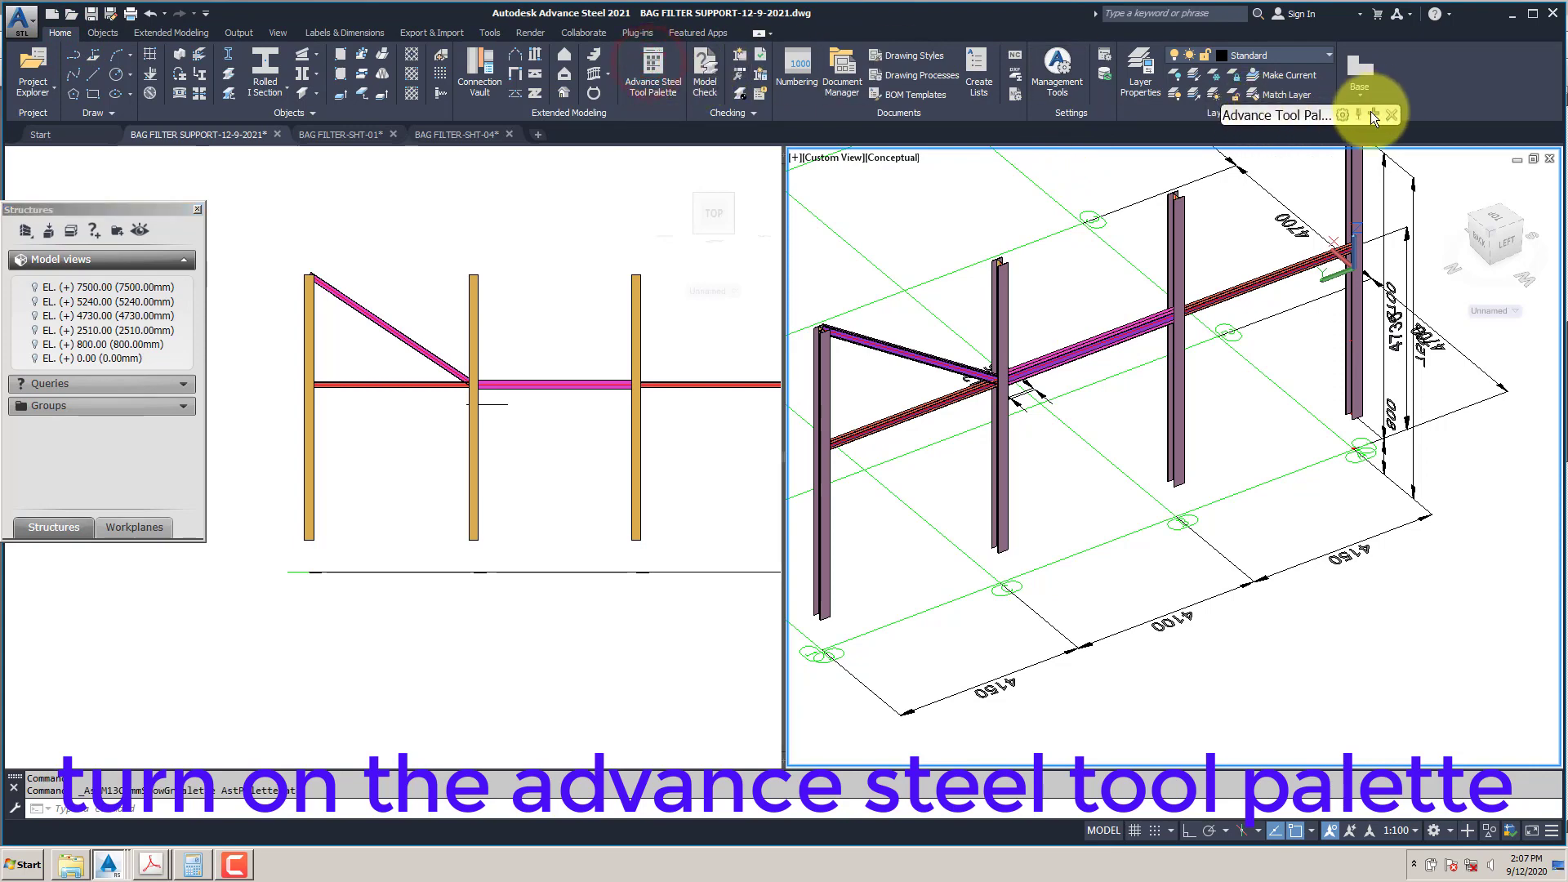
{"action": "mouse_move", "coordinate": [1370, 114]}
{"action": "left_click", "coordinate": [1233, 238]}
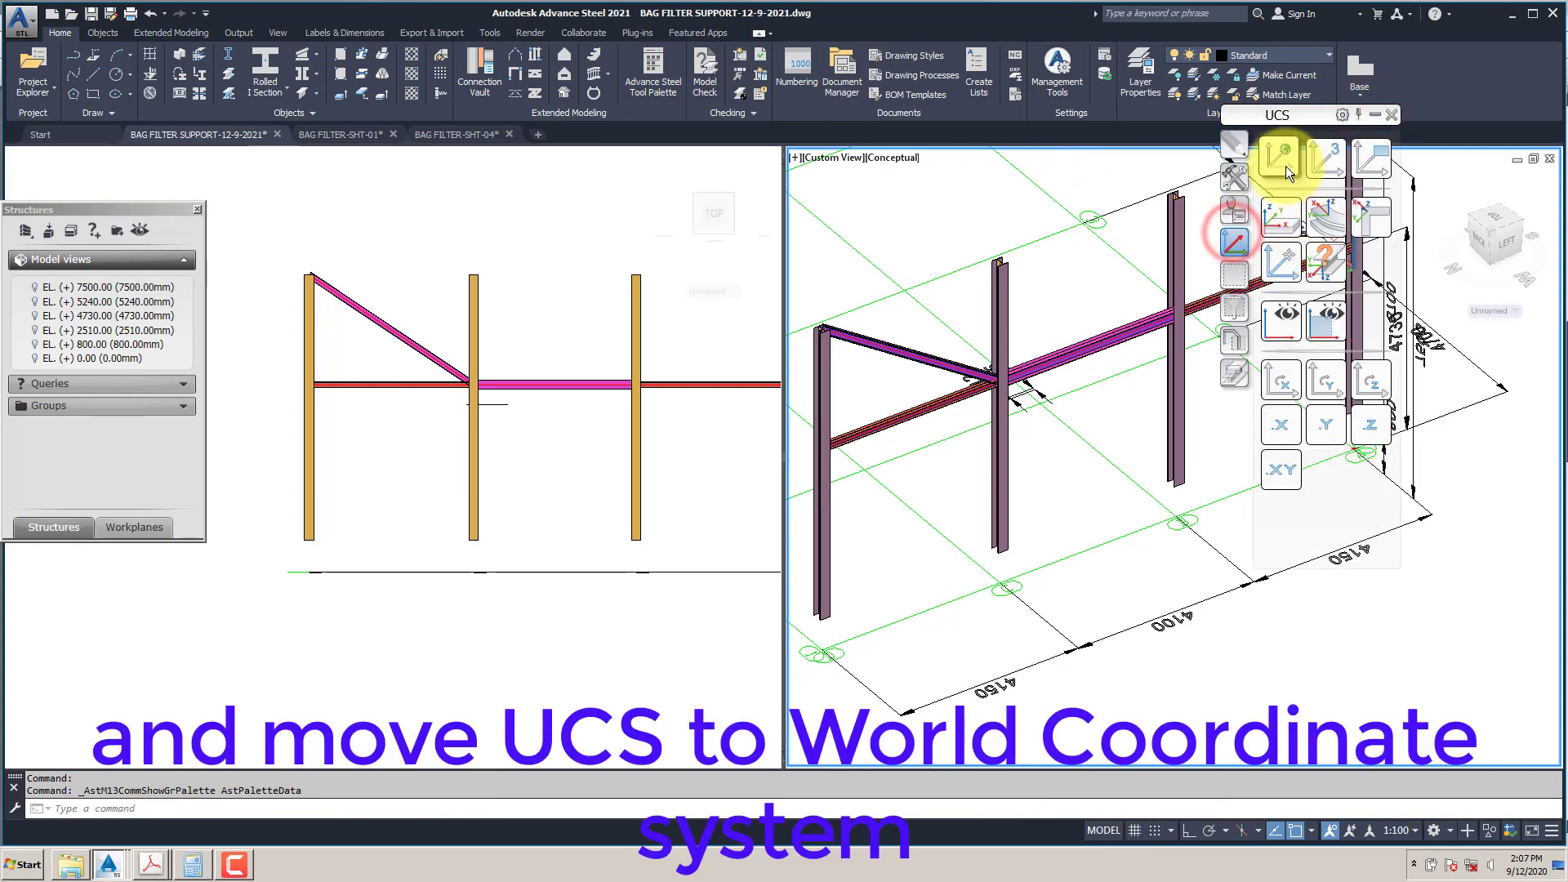
{"action": "left_click_drag", "start_coordinate": [1271, 115], "coordinate": [1437, 418]}
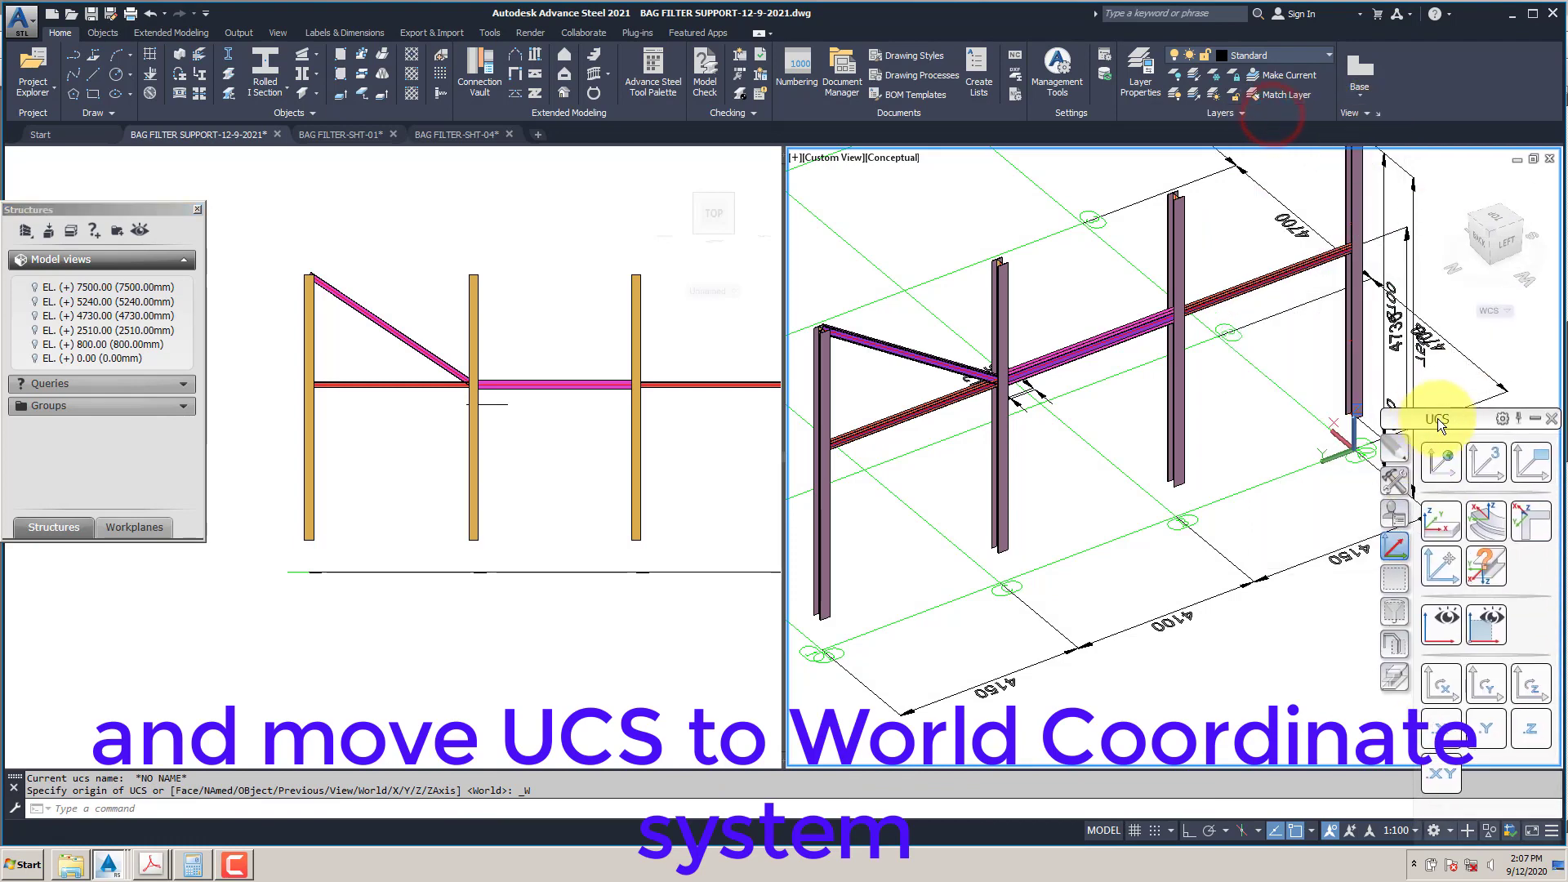
{"action": "left_click", "coordinate": [1531, 419]}
{"action": "middle_click_drag", "start_coordinate": [1126, 414], "coordinate": [1120, 369], "text": "shift"}
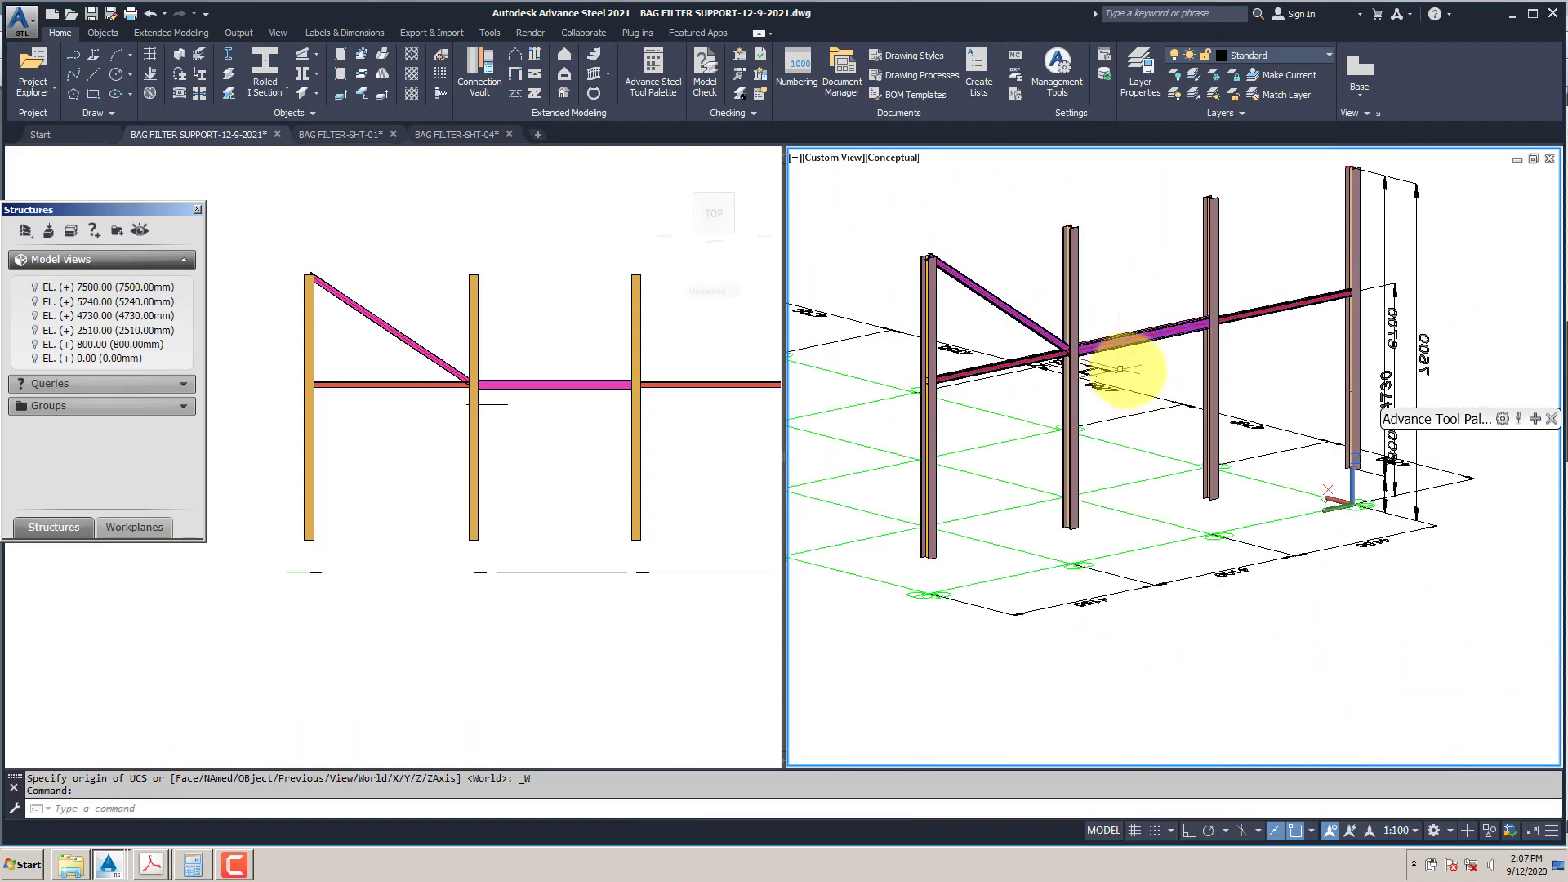
{"action": "left_click_drag", "start_coordinate": [1437, 422], "coordinate": [1413, 263]}
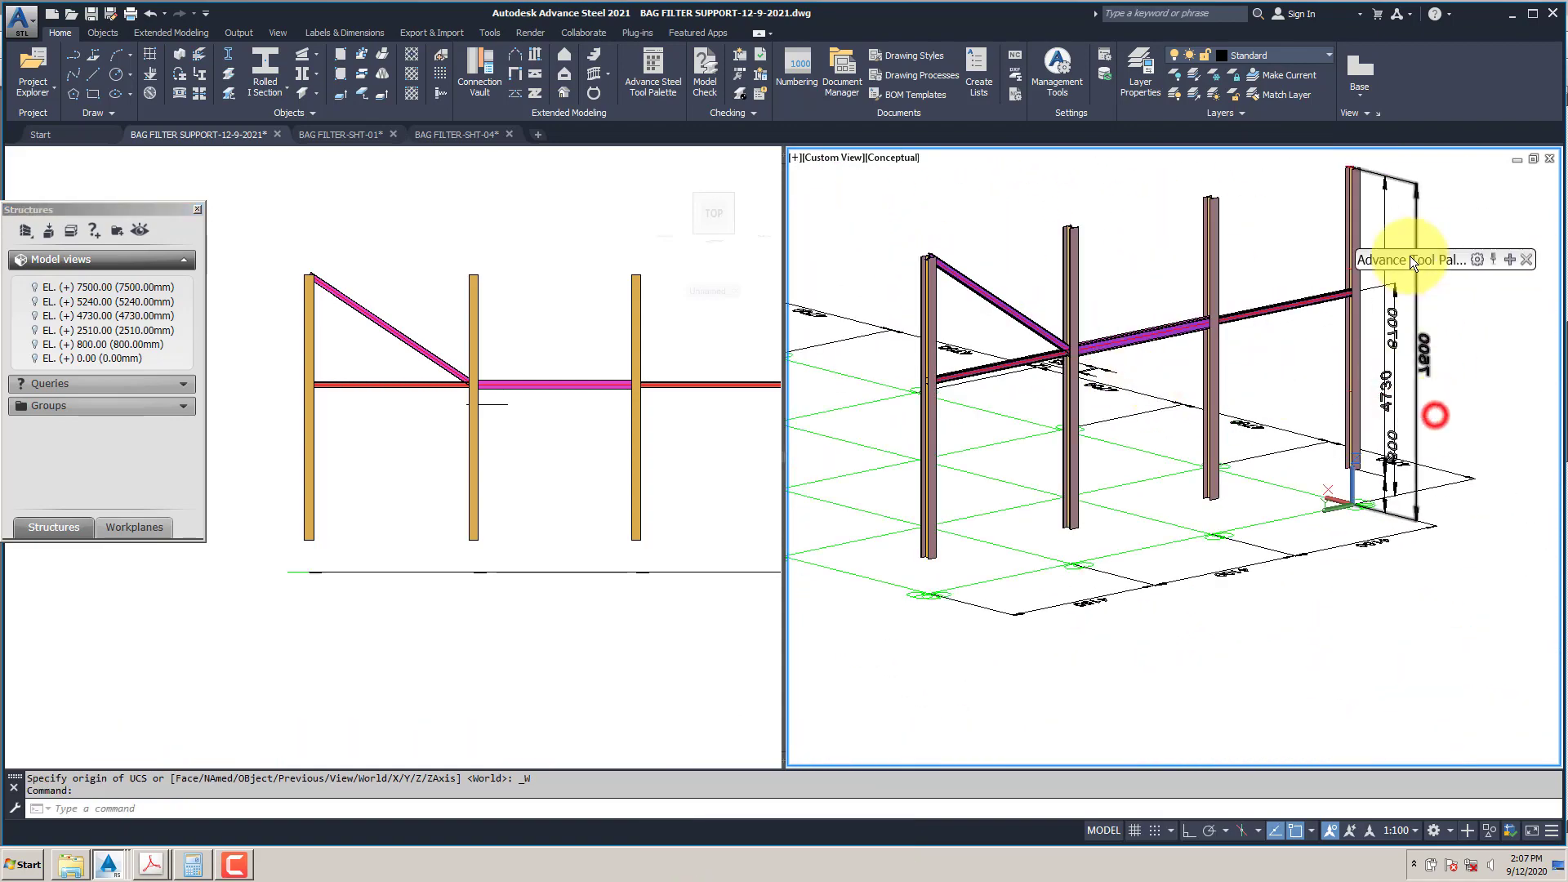
{"action": "middle_click_drag", "start_coordinate": [1140, 262], "coordinate": [1127, 335], "text": "shift"}
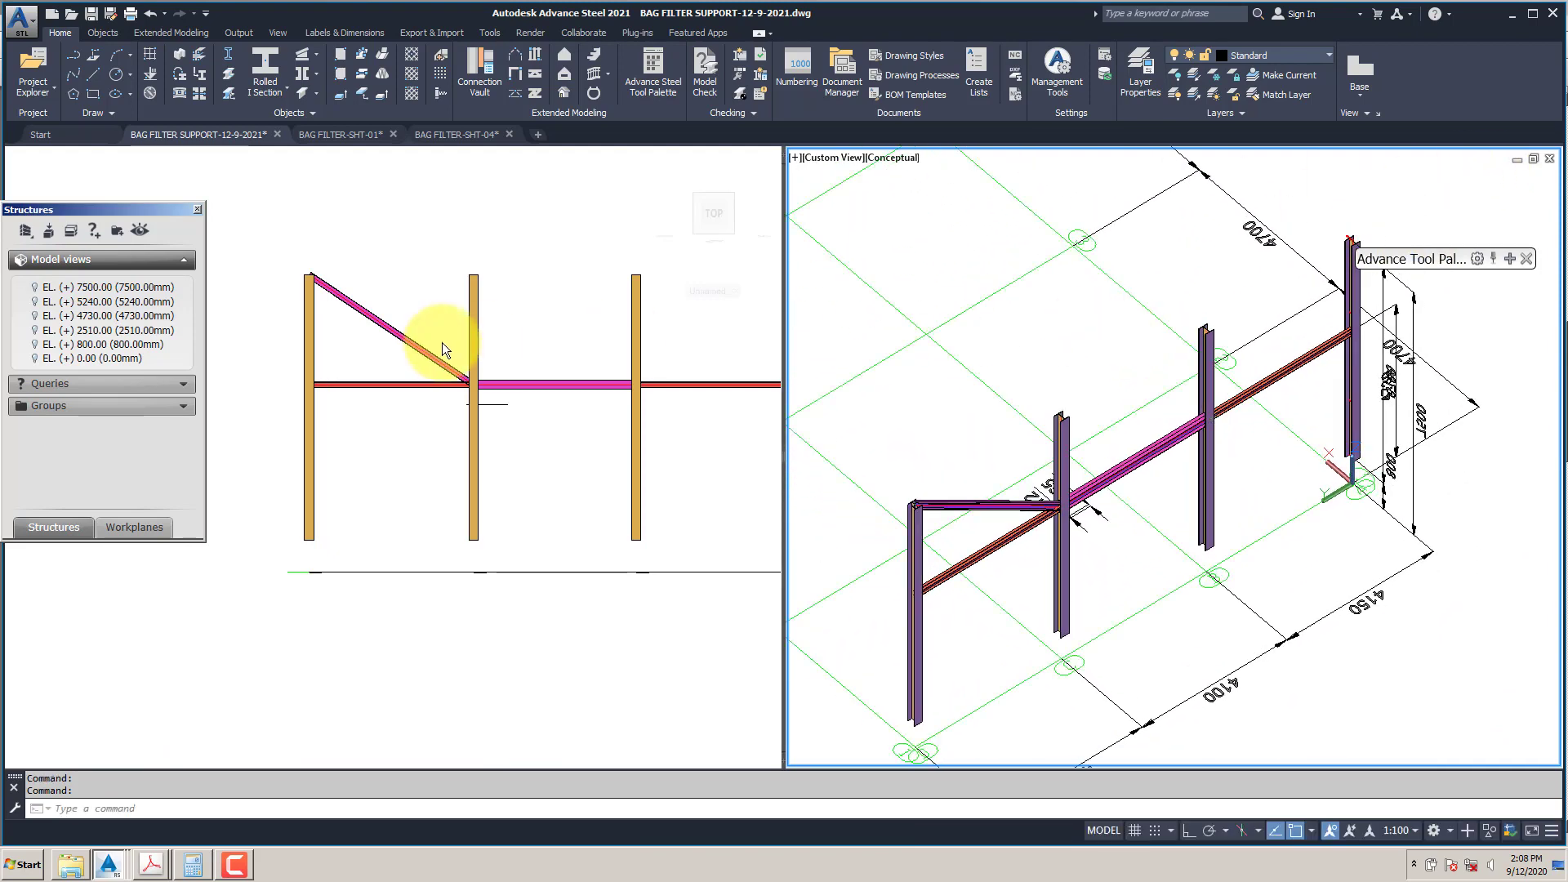
Step: Switch the left elevation view to 2D Wireframe
{"action": "left_click", "coordinate": [527, 315]}
{"action": "scroll", "coordinate": [490, 331], "scroll_direction": "down", "scroll_amount": 1}
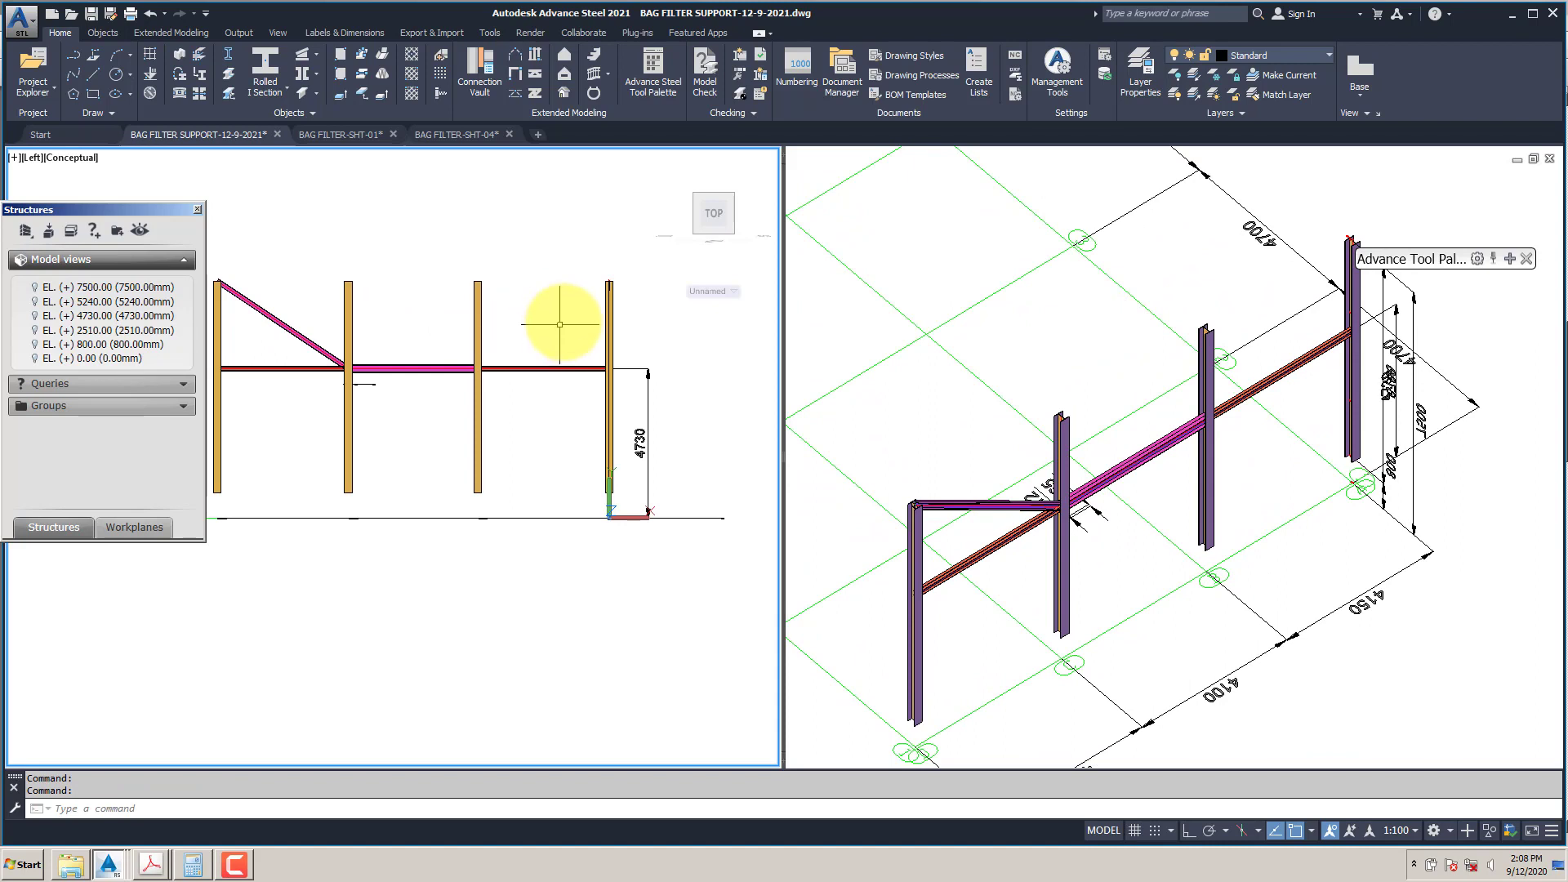
{"action": "left_click", "coordinate": [73, 158]}
{"action": "left_click", "coordinate": [90, 176]}
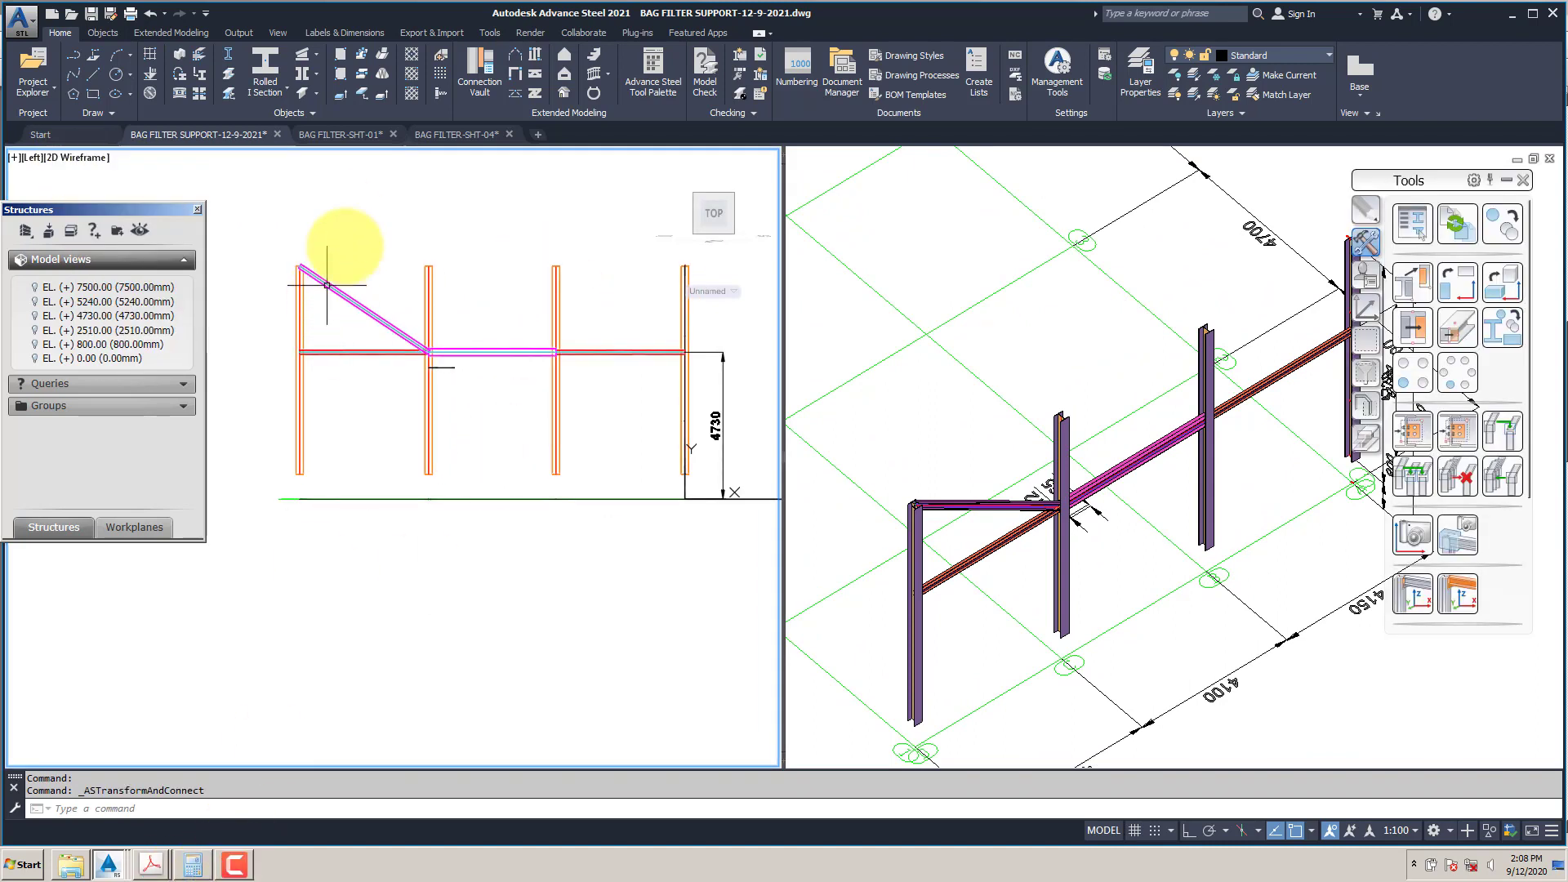
{"action": "left_click", "coordinate": [147, 866]}
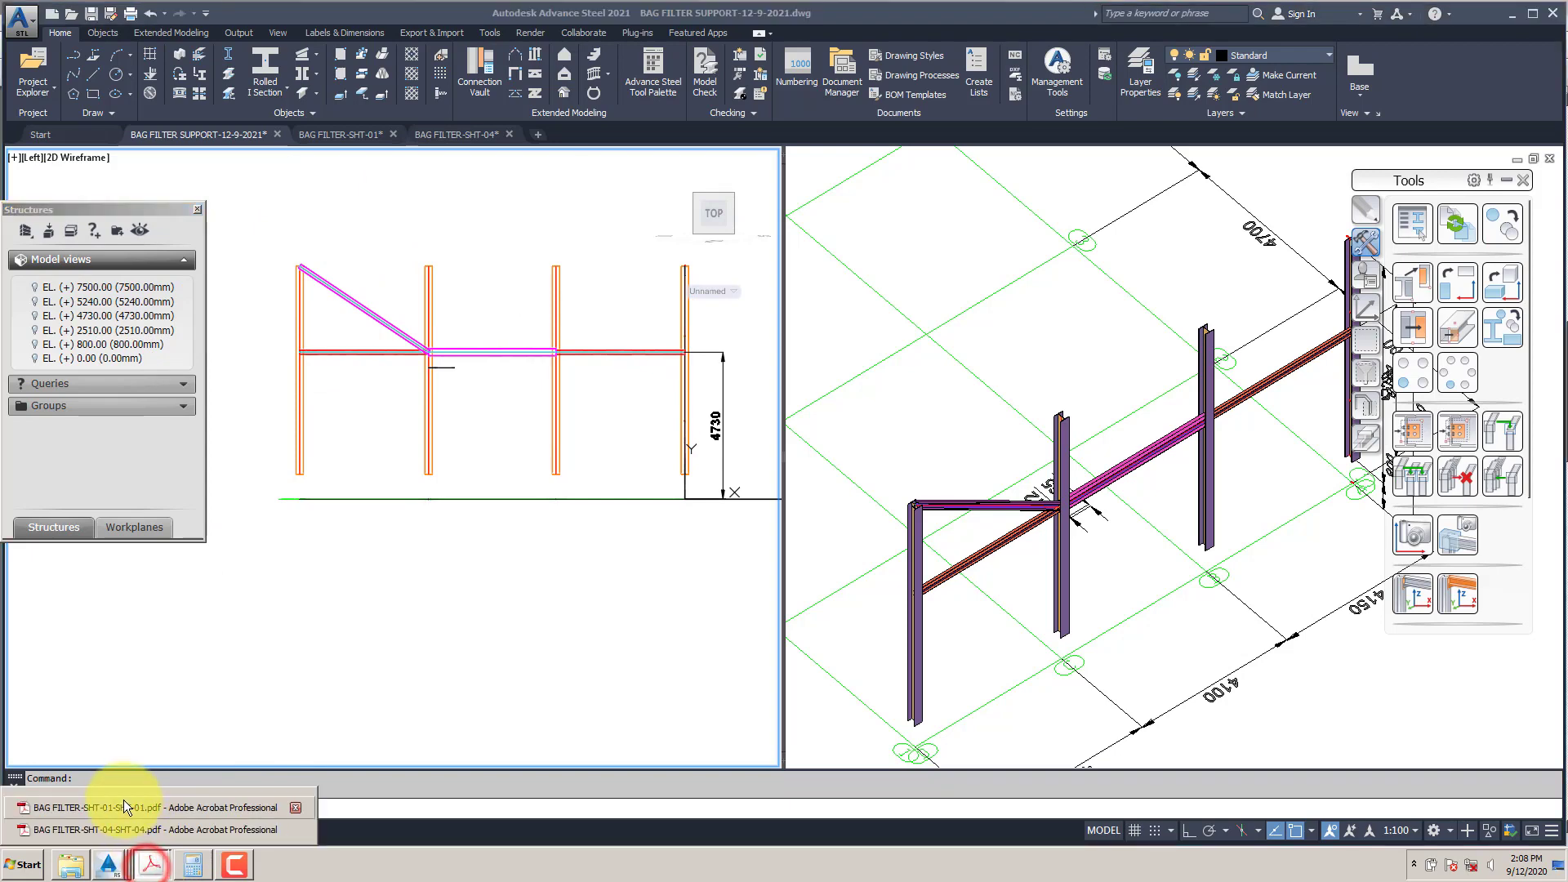
Step: Review the SHT-04 PDF's 12400 overall span and bay dimensions, then return to the model
{"action": "left_click", "coordinate": [120, 828]}
{"action": "mouse_move", "coordinate": [842, 586]}
{"action": "left_mouse_down"}
{"action": "mouse_move", "coordinate": [830, 409]}
{"action": "mouse_move", "coordinate": [794, 274]}
{"action": "left_mouse_up"}
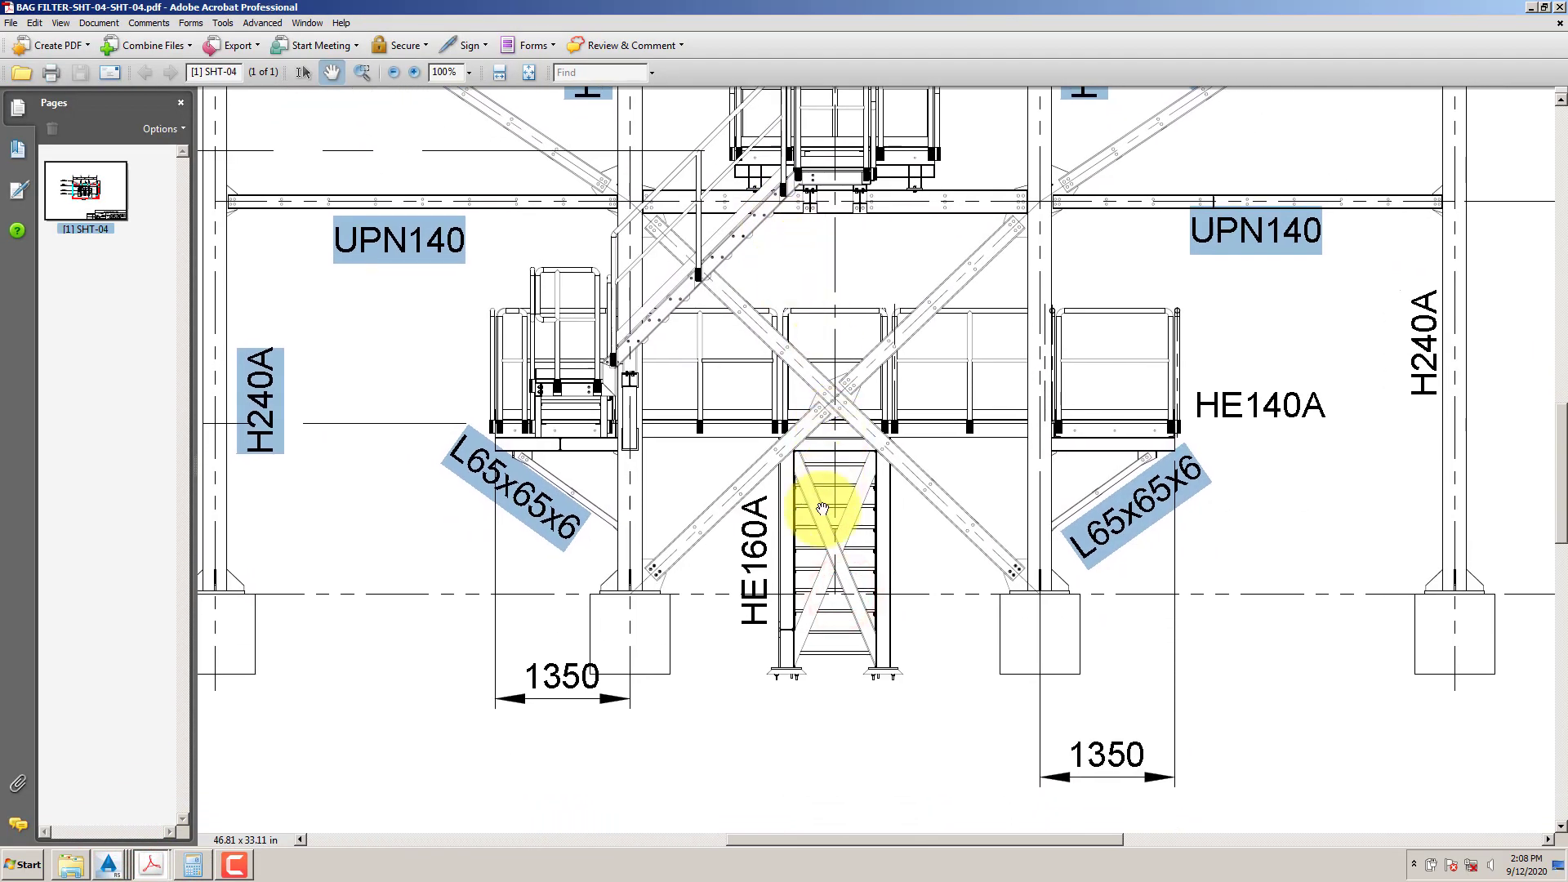
{"action": "scroll", "coordinate": [808, 553], "scroll_direction": "down", "scroll_amount": 2, "text": "ctrl"}
{"action": "left_click_drag", "start_coordinate": [803, 338], "coordinate": [805, 567]}
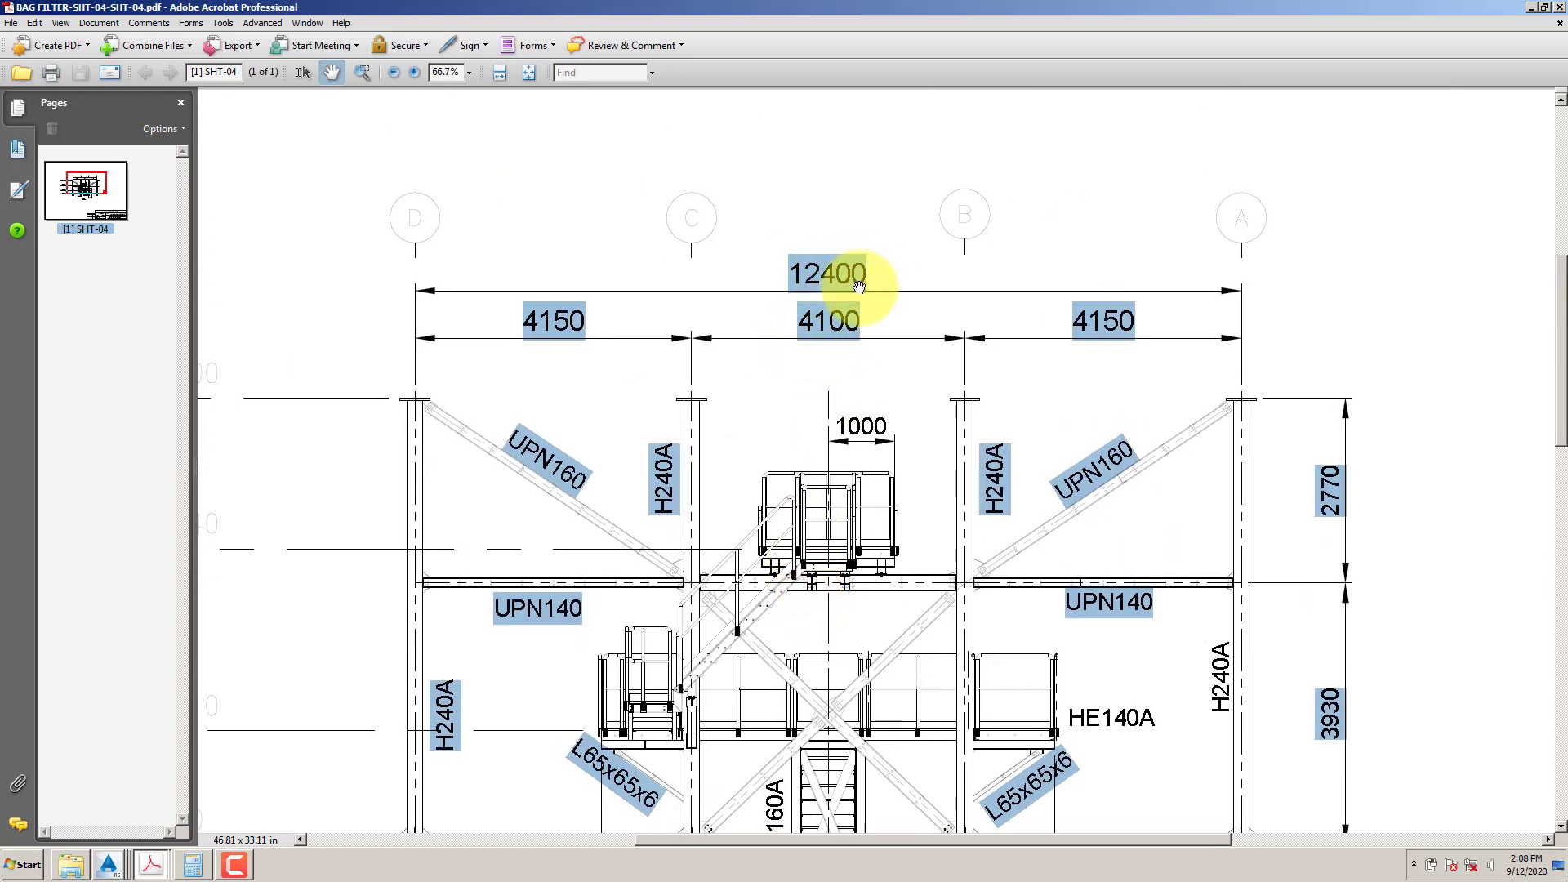
{"action": "left_click", "coordinate": [106, 863]}
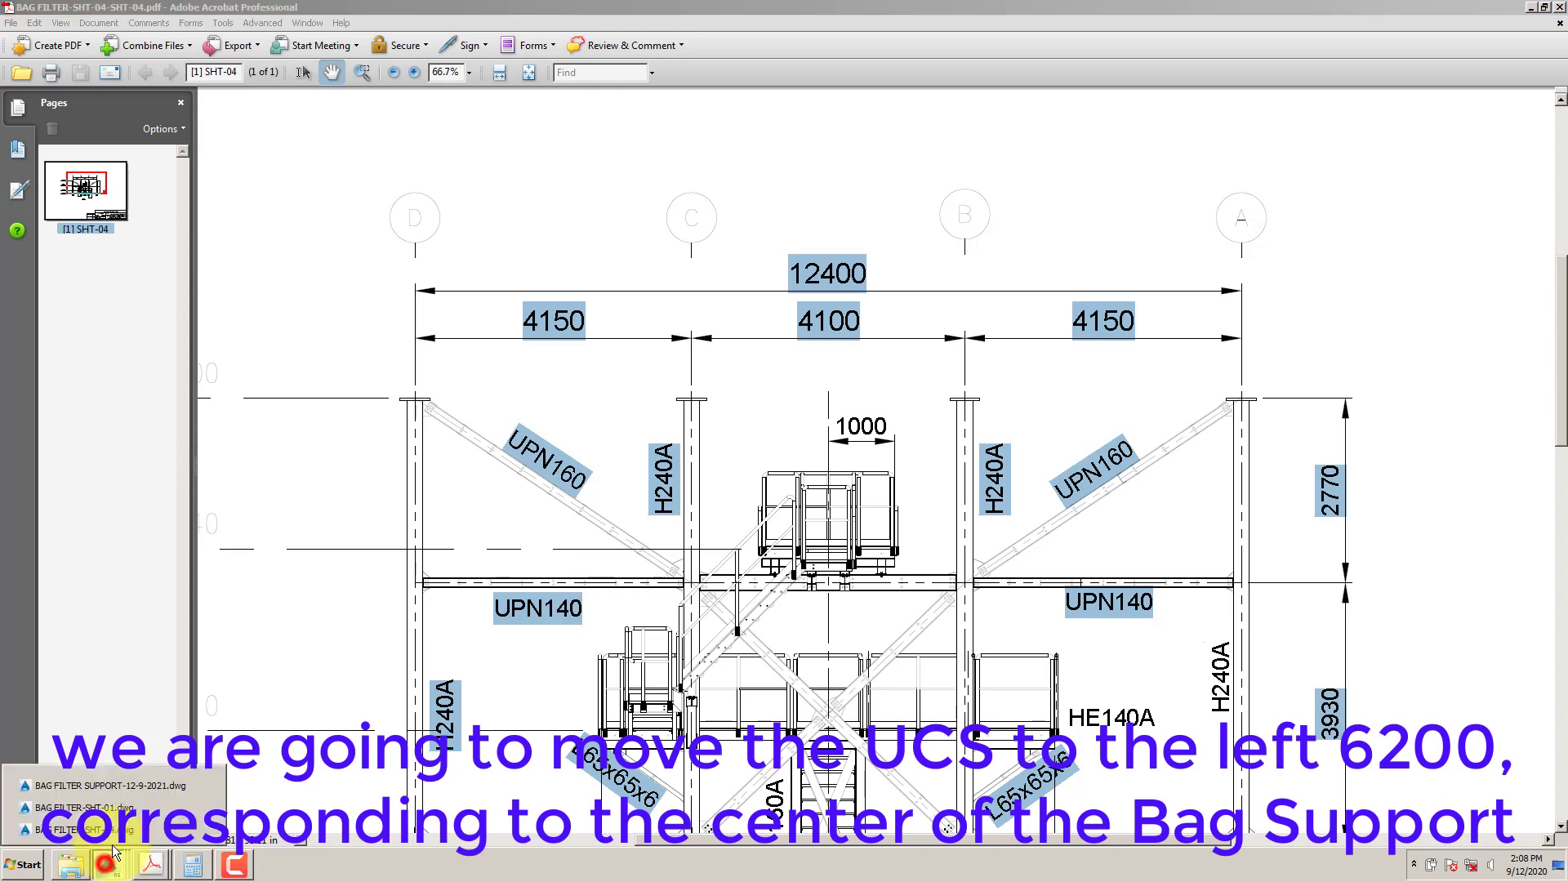
{"action": "left_click", "coordinate": [61, 783]}
Step: Move the UCS origin 12400/2 along to the centre of the support span
{"action": "mouse_move", "coordinate": [539, 455]}
{"action": "middle_mouse_down"}
{"action": "mouse_move", "coordinate": [525, 462]}
{"action": "mouse_move", "coordinate": [536, 472]}
{"action": "middle_mouse_up"}
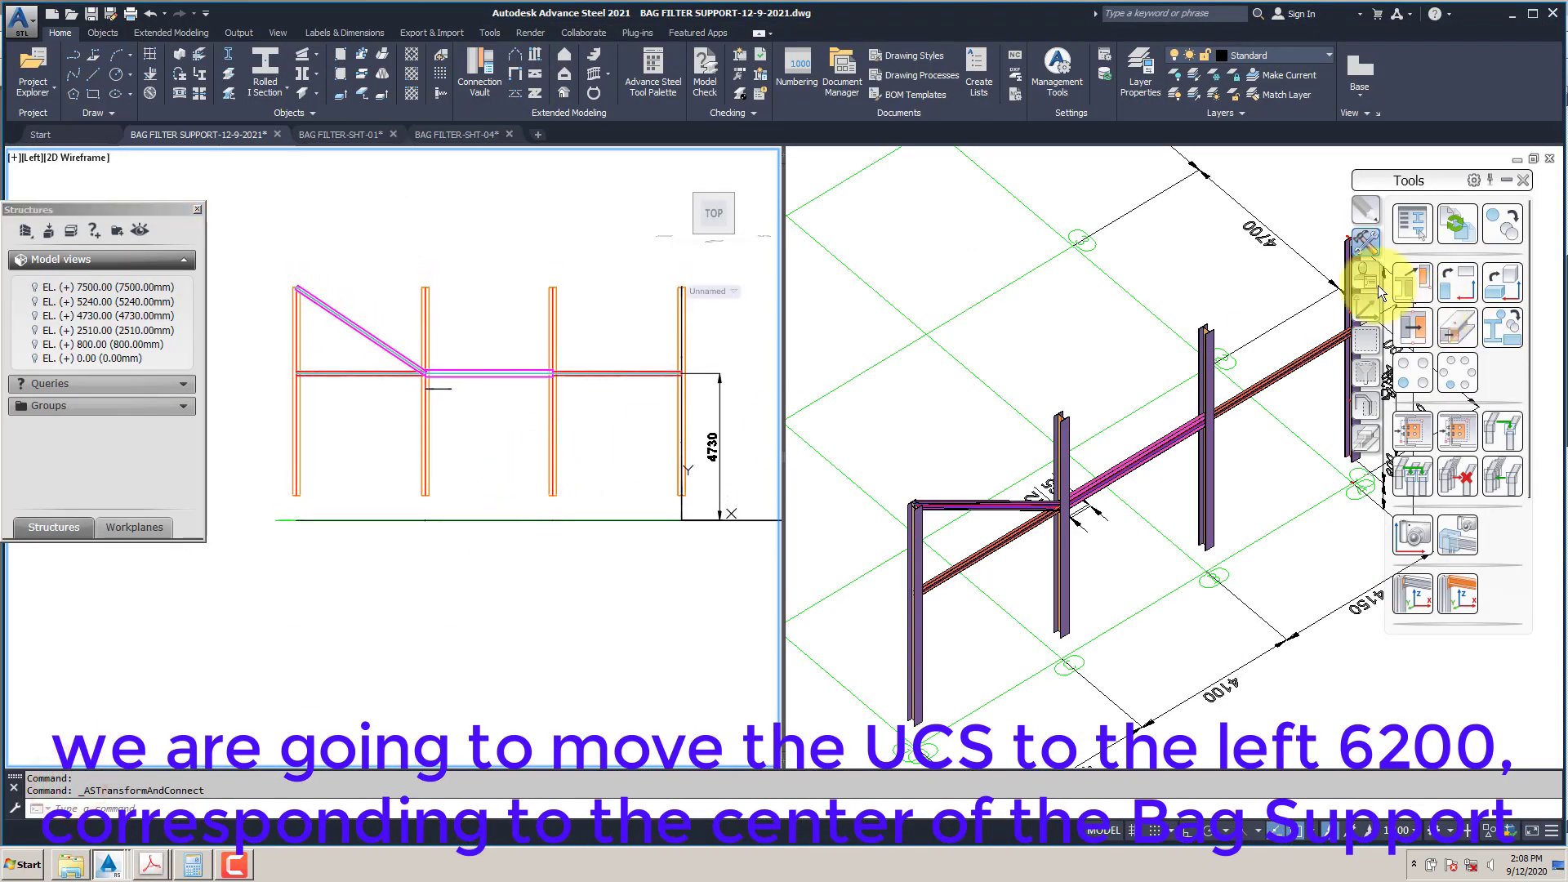
{"action": "left_click", "coordinate": [1366, 311]}
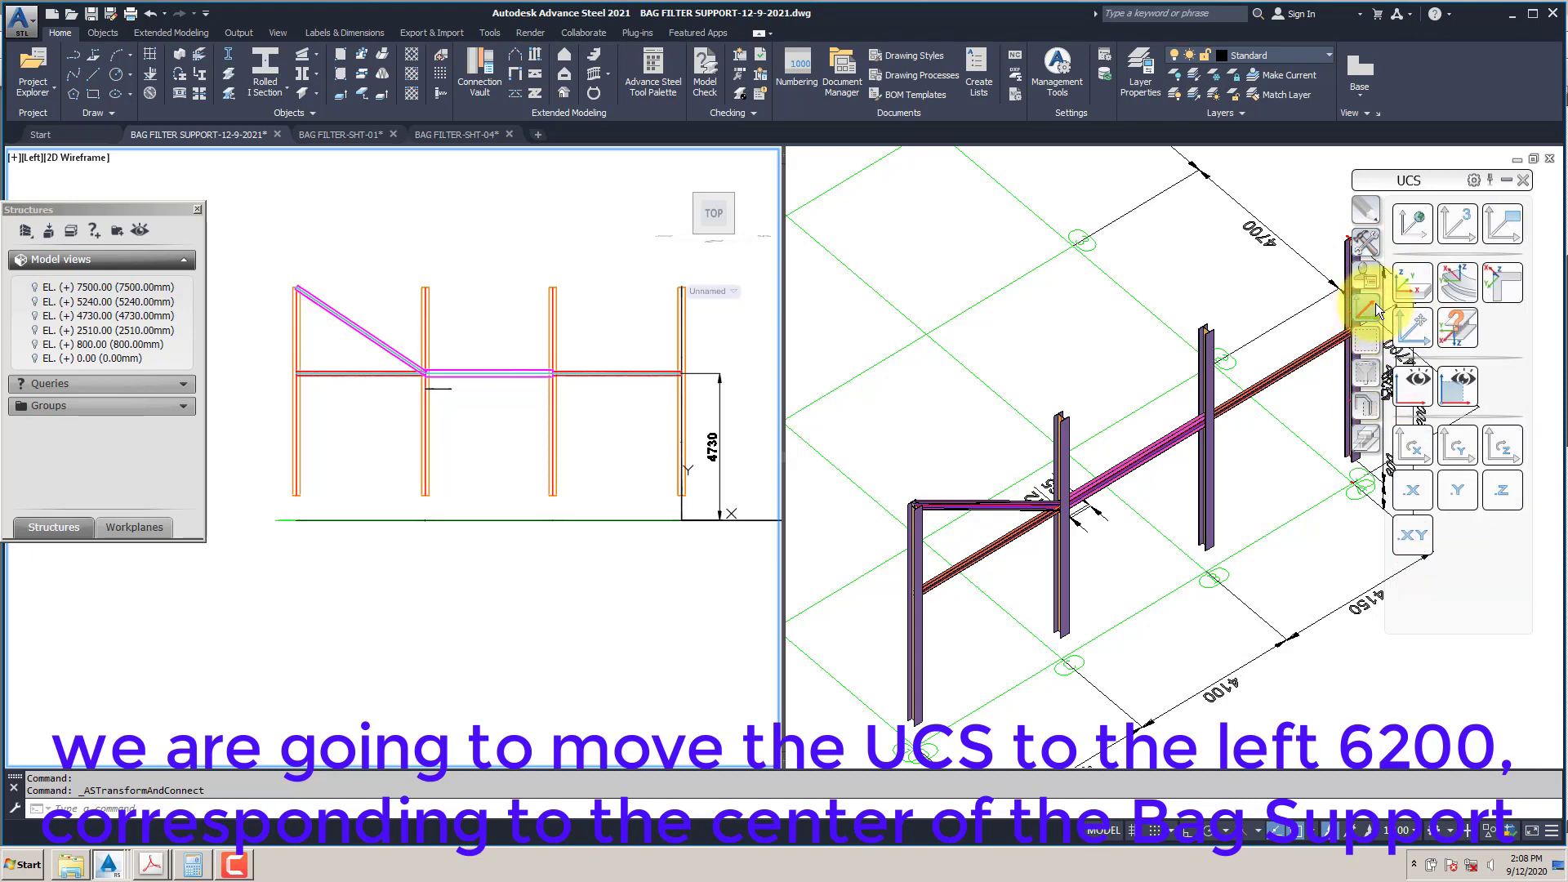
{"action": "left_click", "coordinate": [1417, 331]}
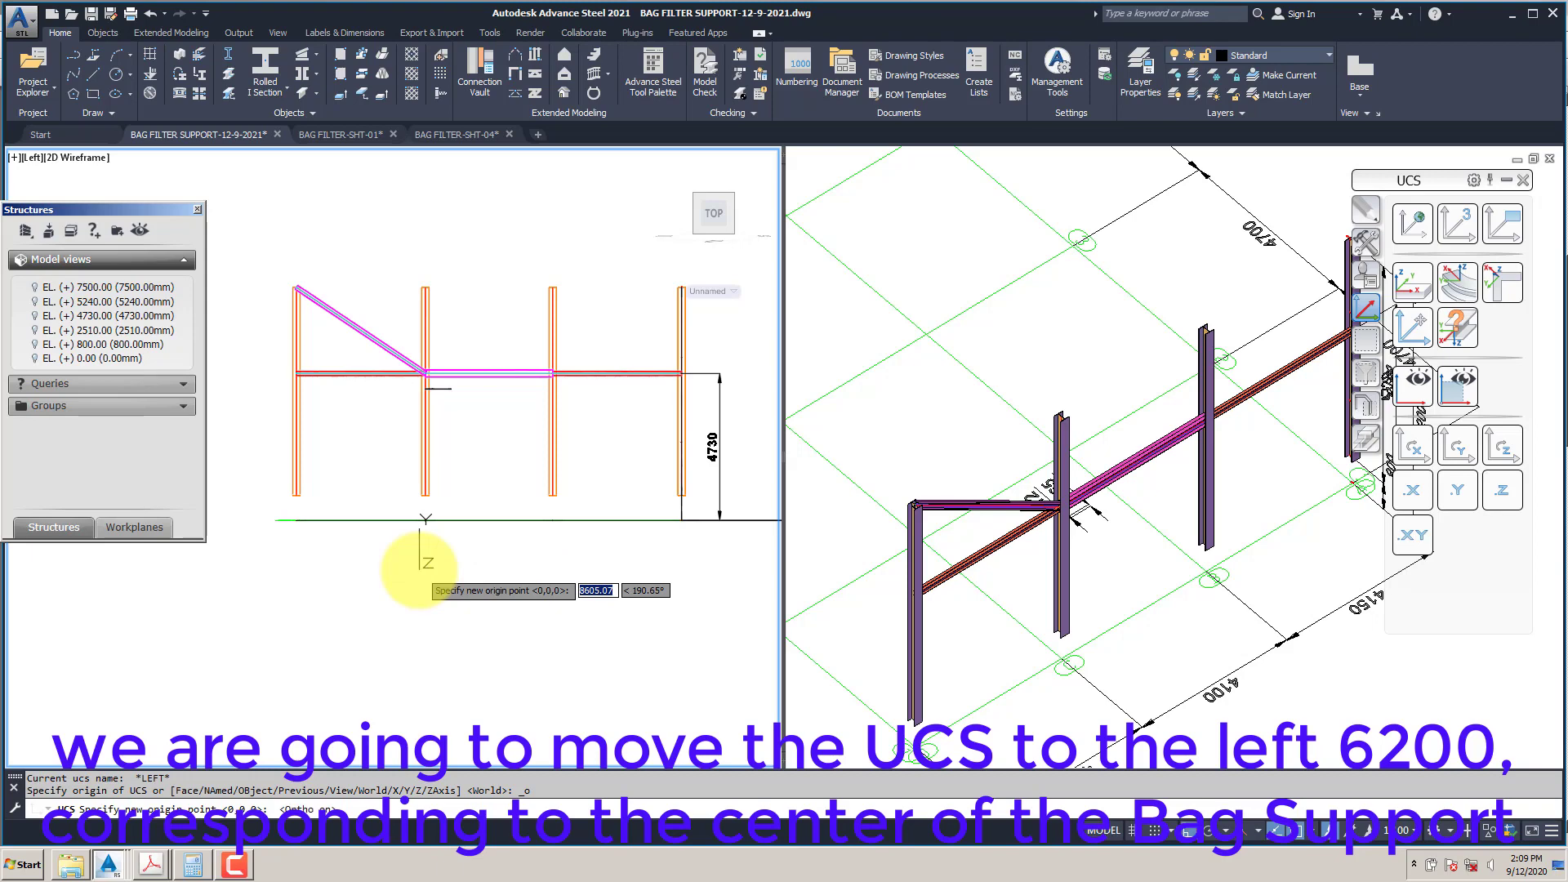
{"action": "type", "text": "1"}
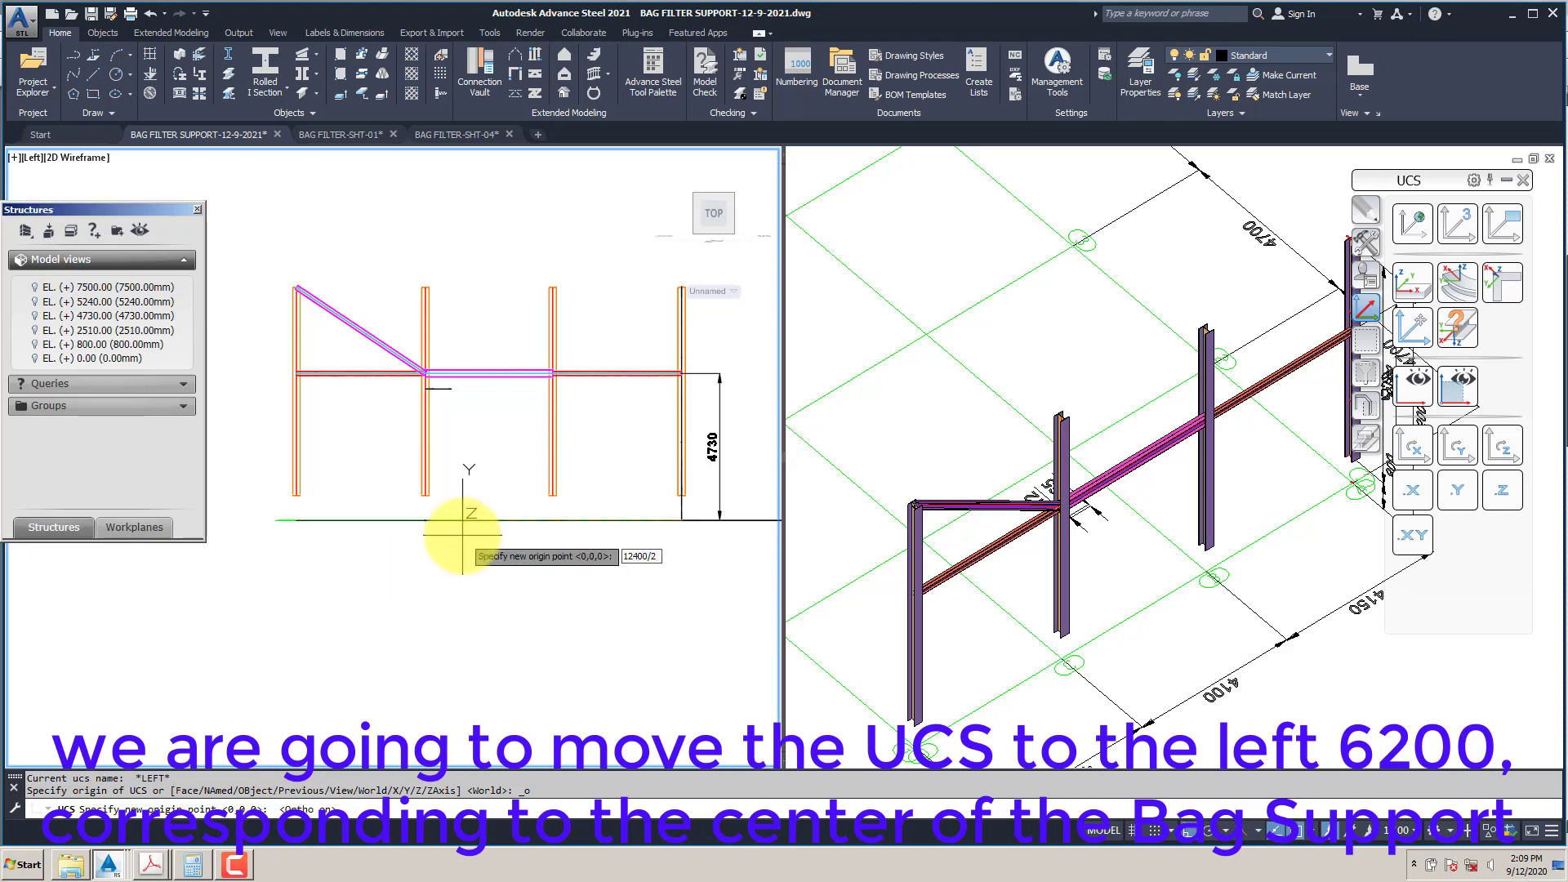
{"action": "type", "text": "2400/2"}
{"action": "key", "text": "Return"}
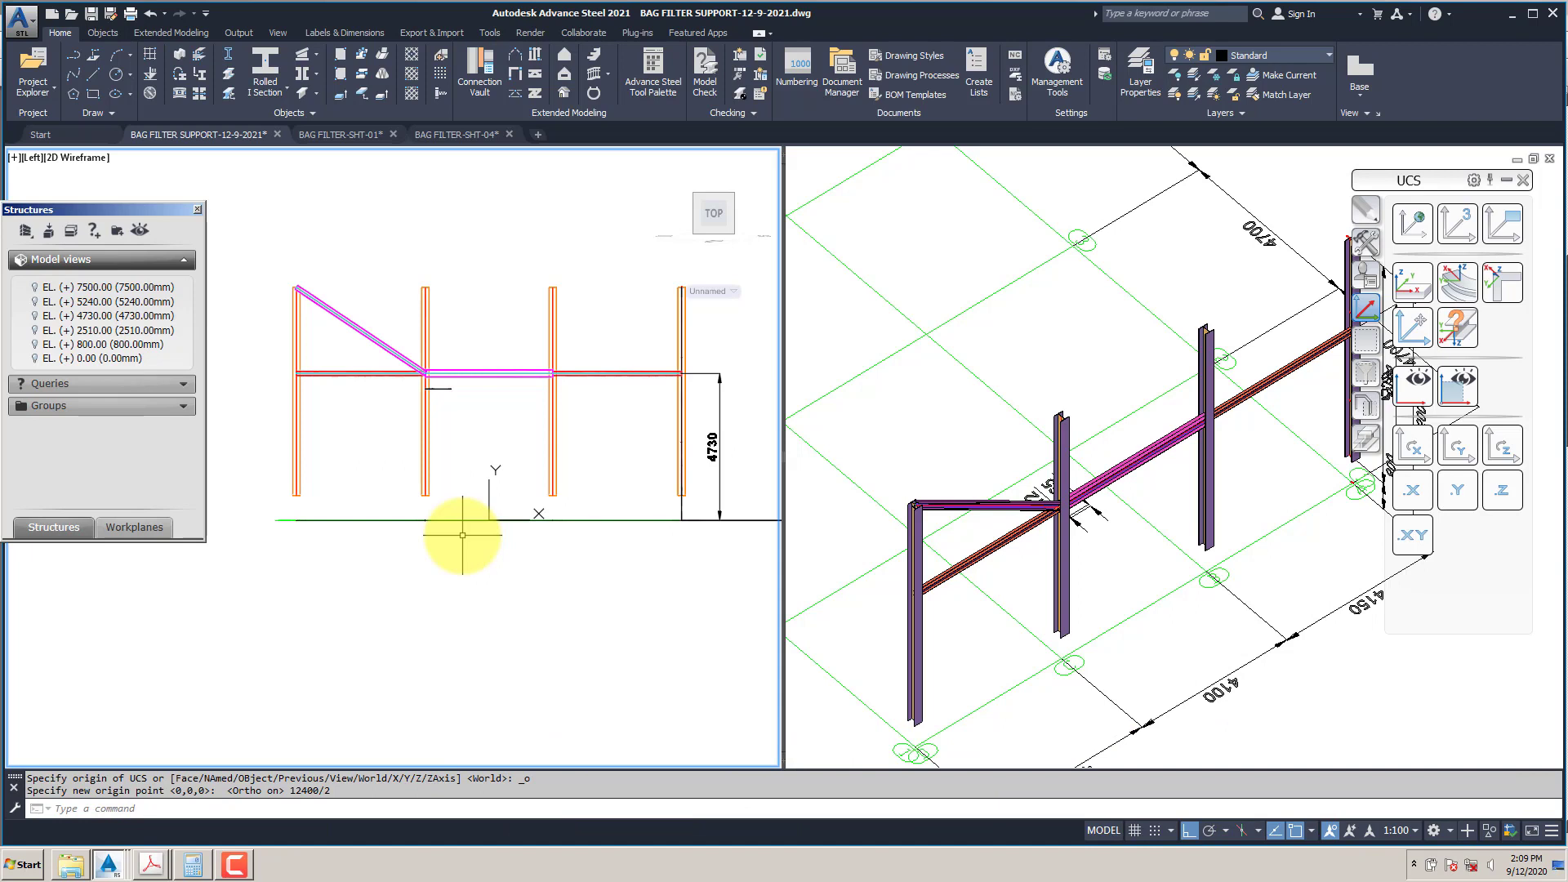
{"action": "left_click", "coordinate": [370, 331]}
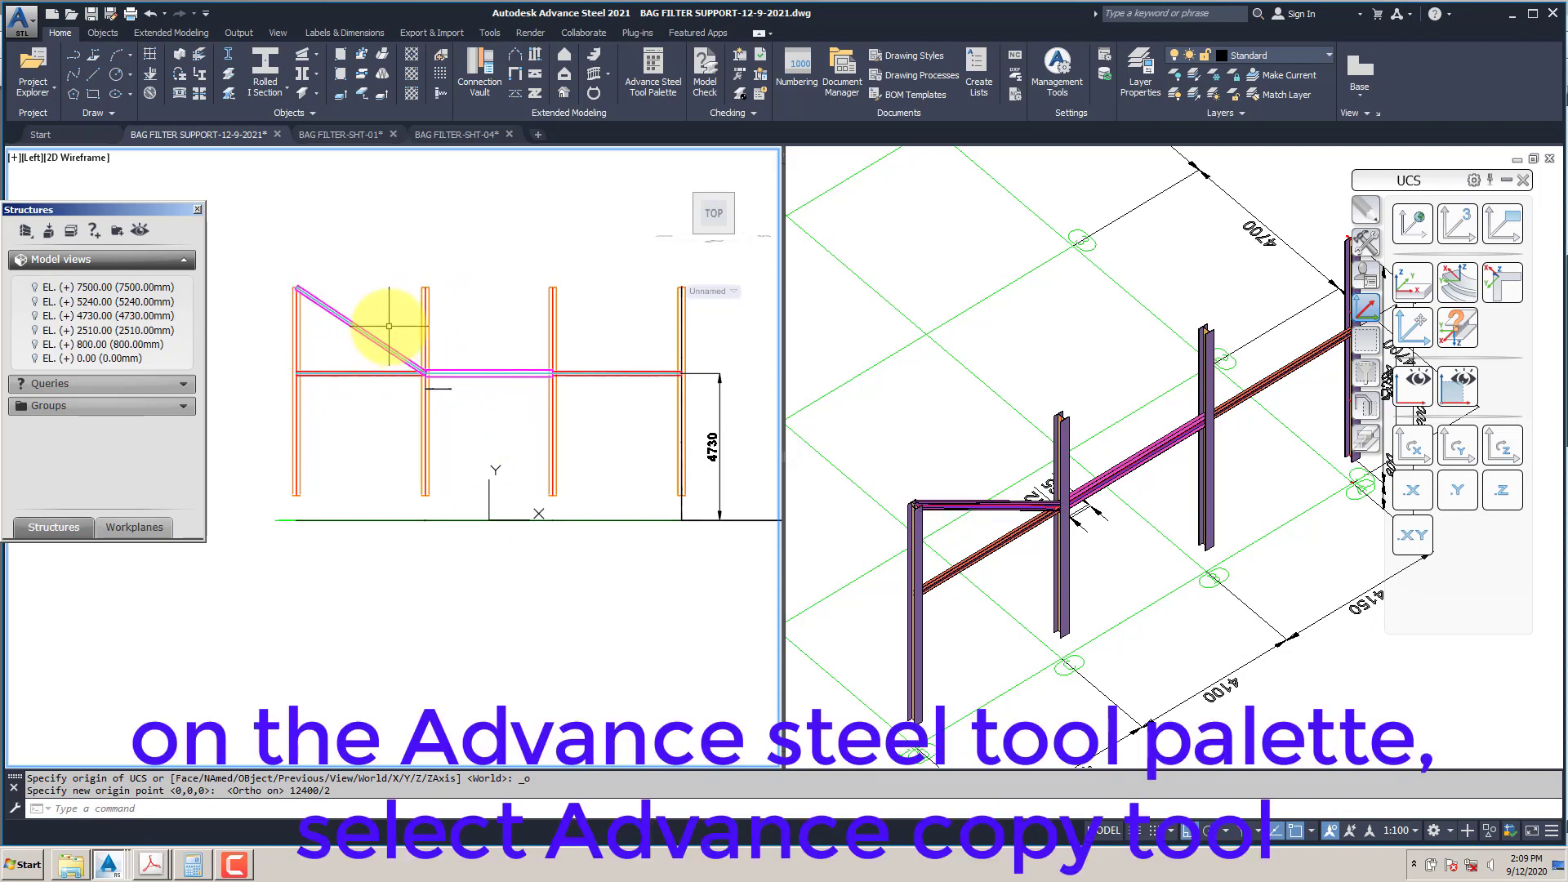
Step: Mirror the diagonal brace about a vertical line through the UCS origin at 0,0
{"action": "left_click", "coordinate": [1365, 240]}
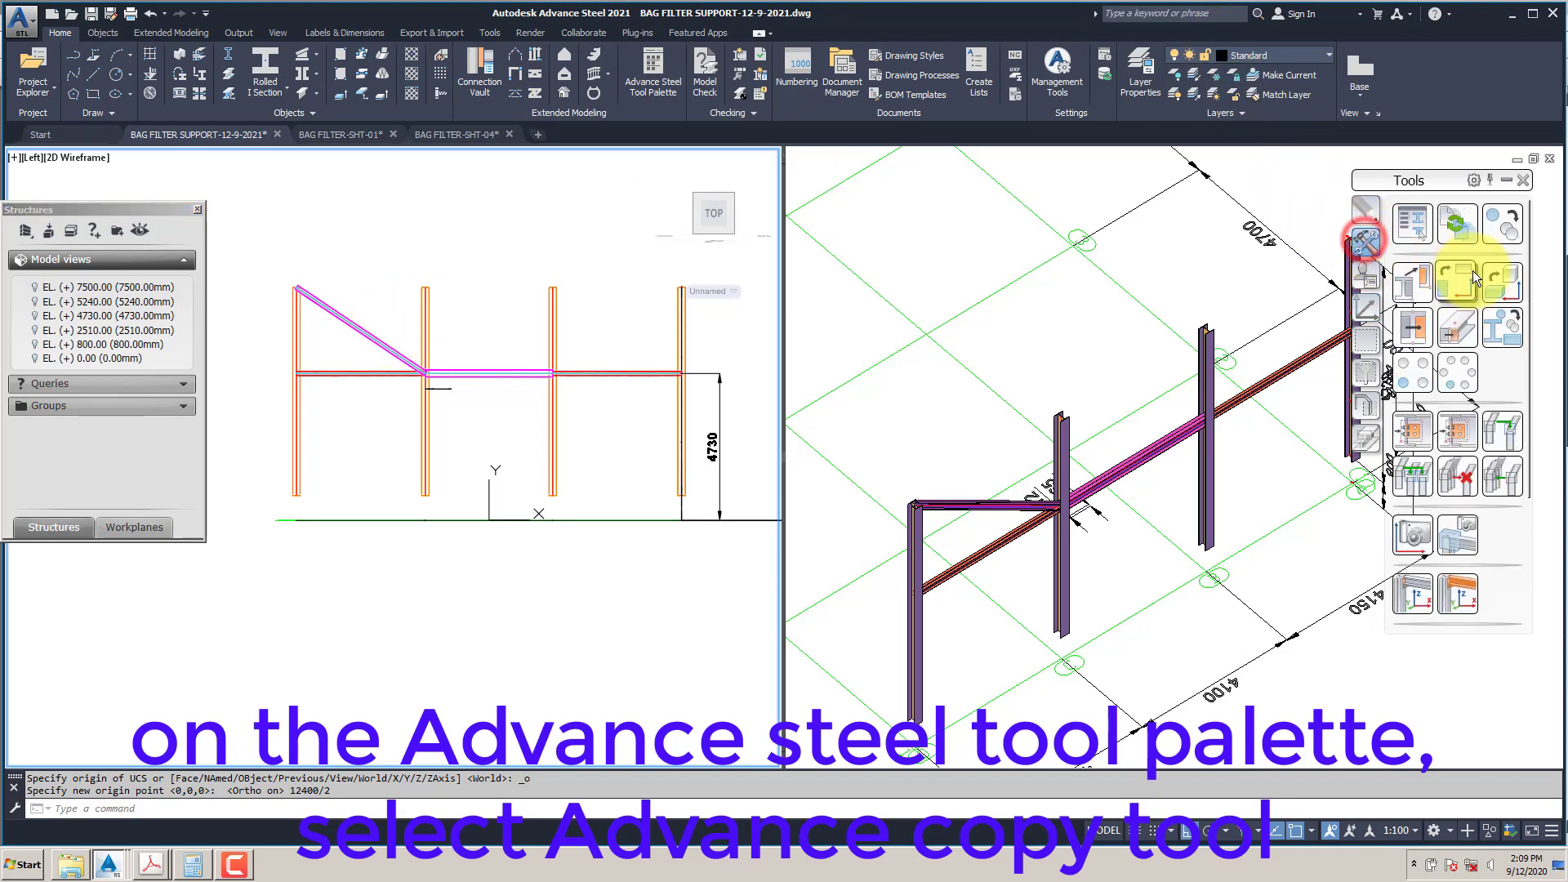
{"action": "left_click", "coordinate": [1500, 221]}
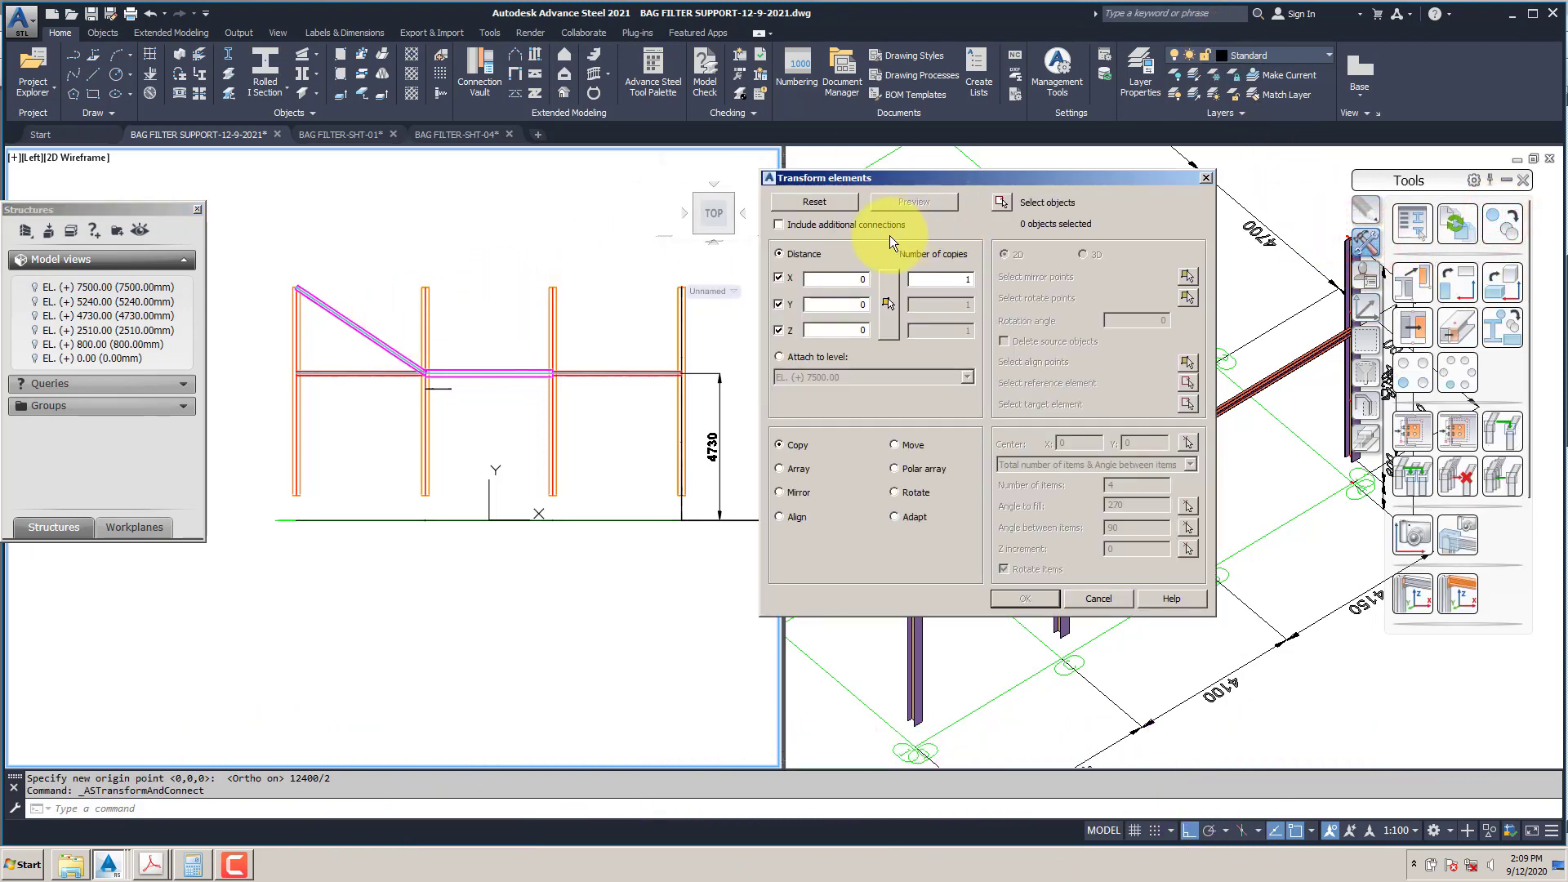
{"action": "left_click", "coordinate": [1002, 202]}
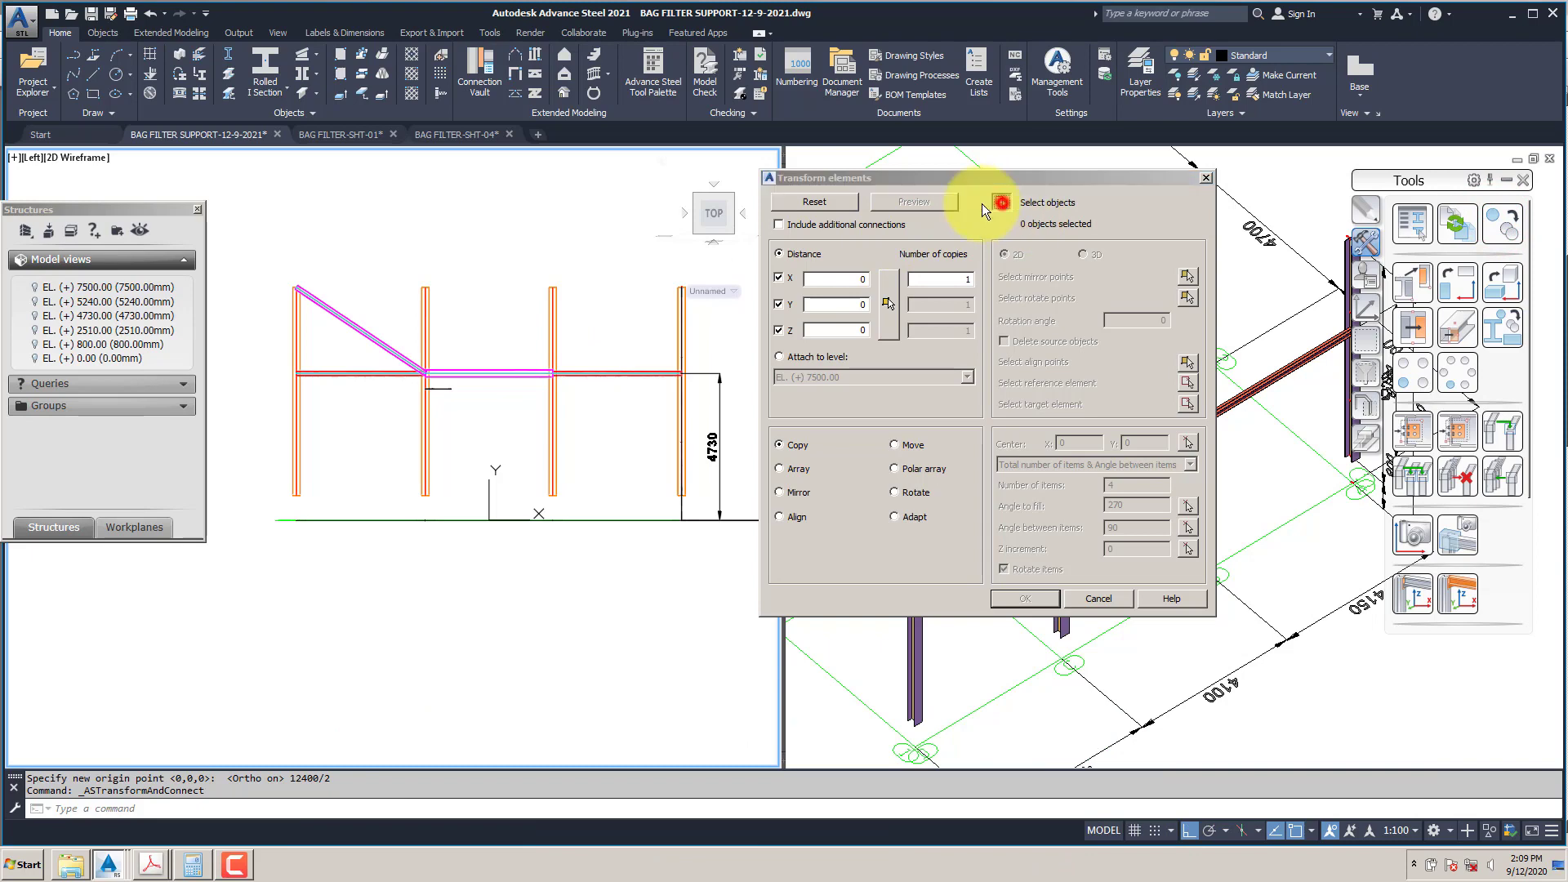
{"action": "left_click", "coordinate": [368, 339]}
{"action": "key", "text": "Return"}
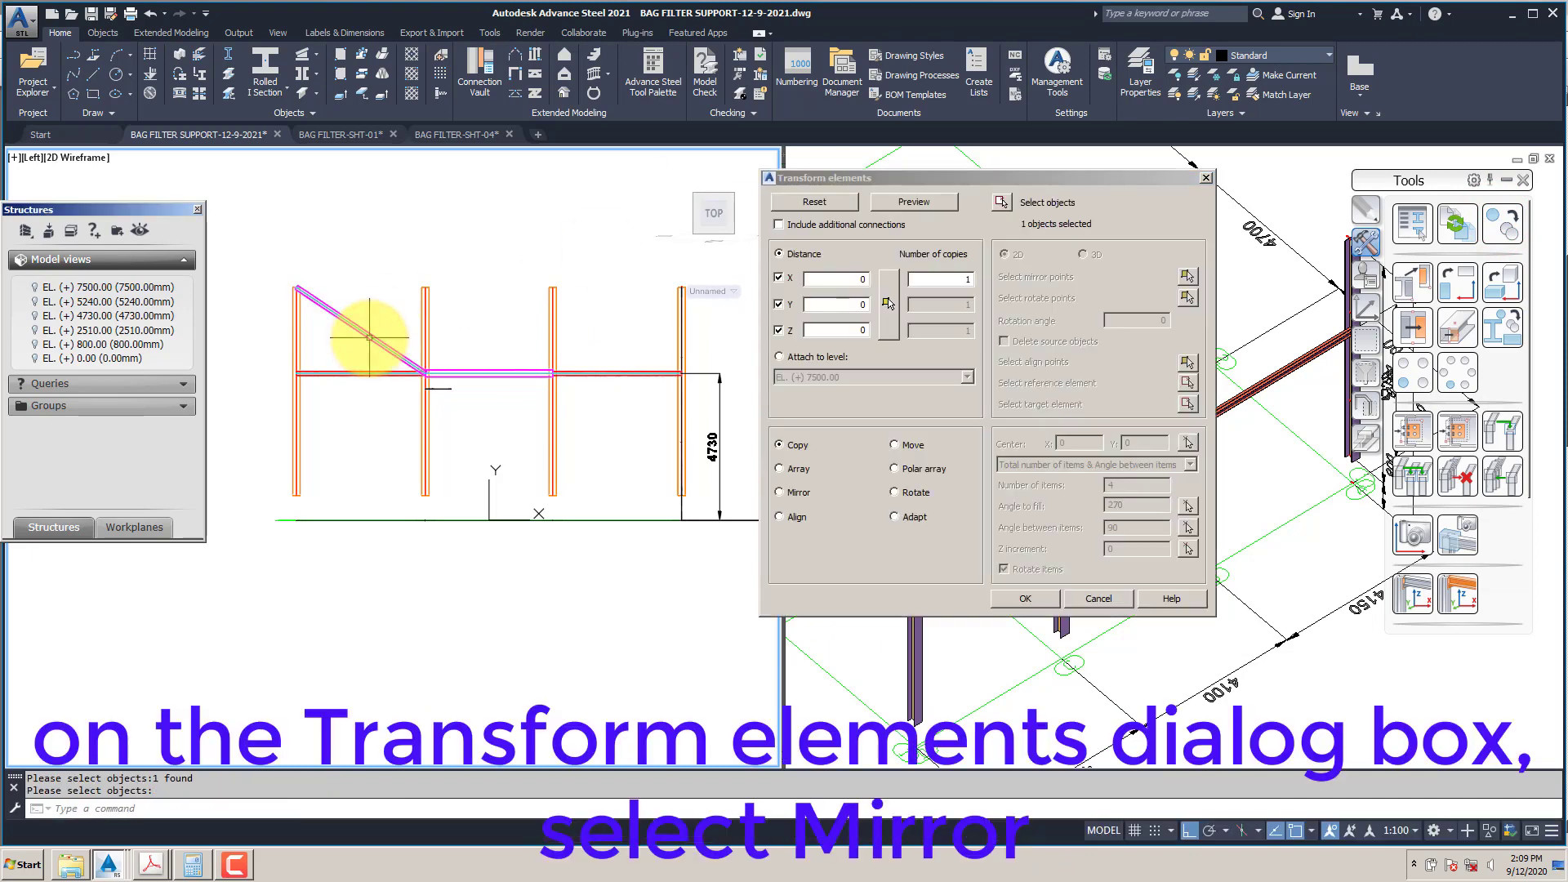
{"action": "left_click", "coordinate": [800, 493]}
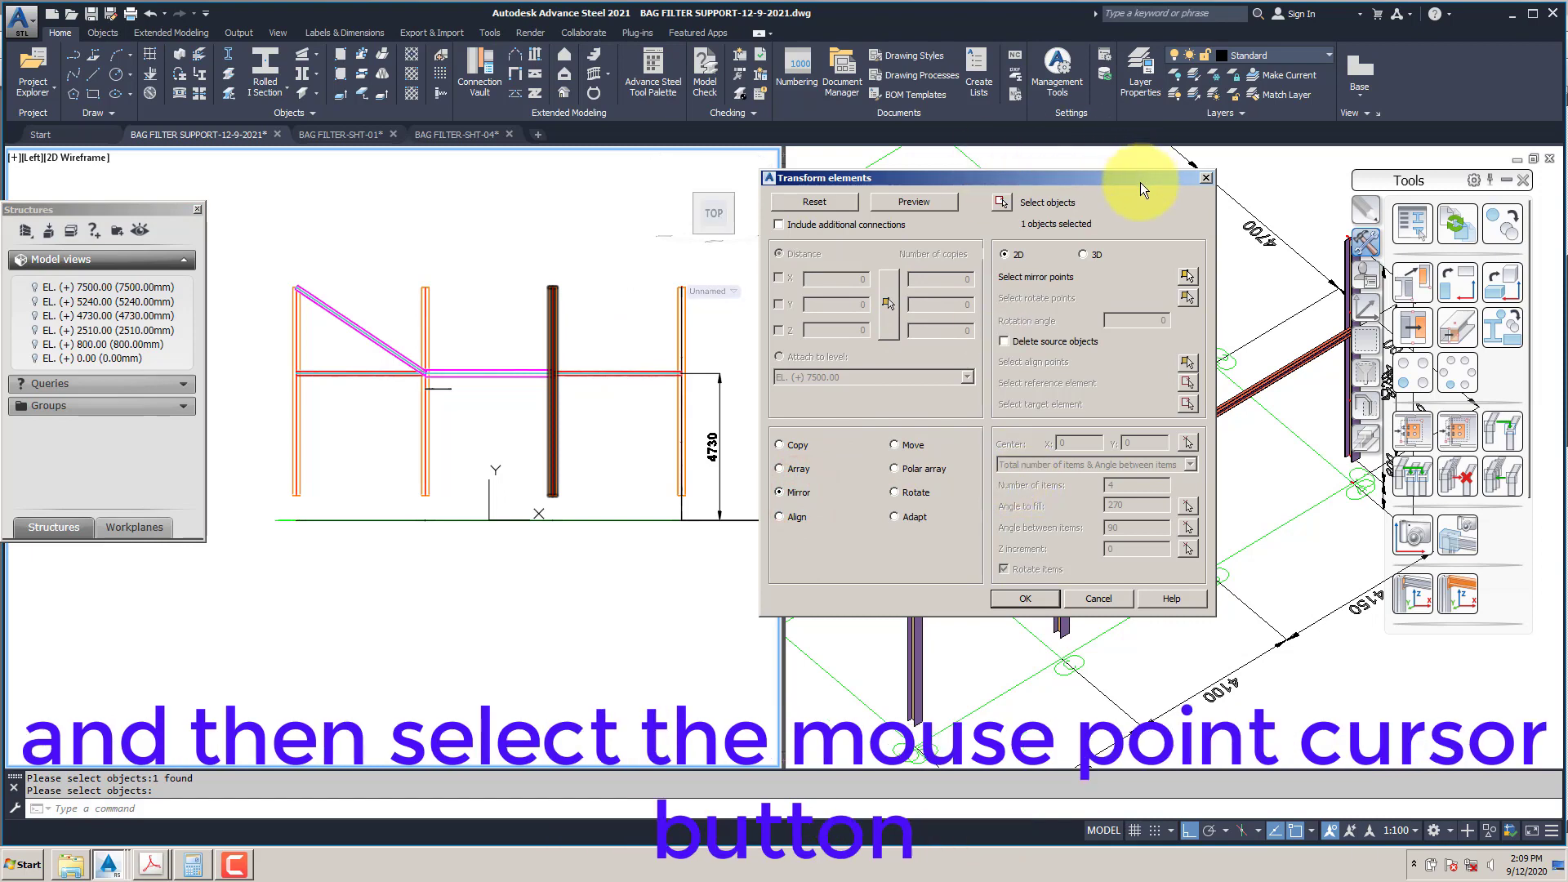
{"action": "left_click", "coordinate": [1186, 276]}
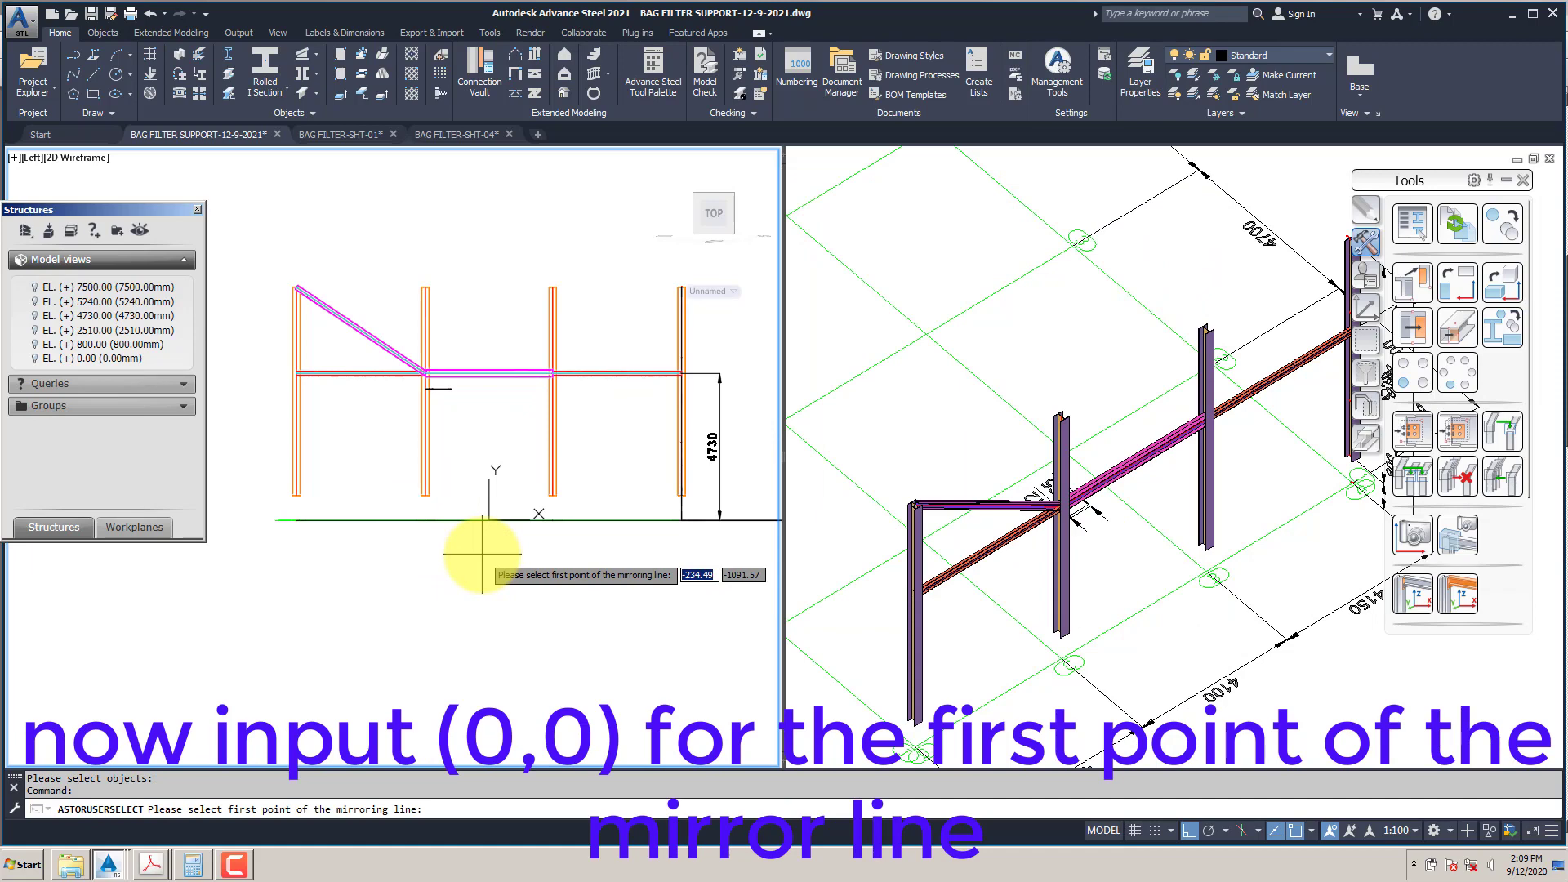
{"action": "key", "text": "Return"}
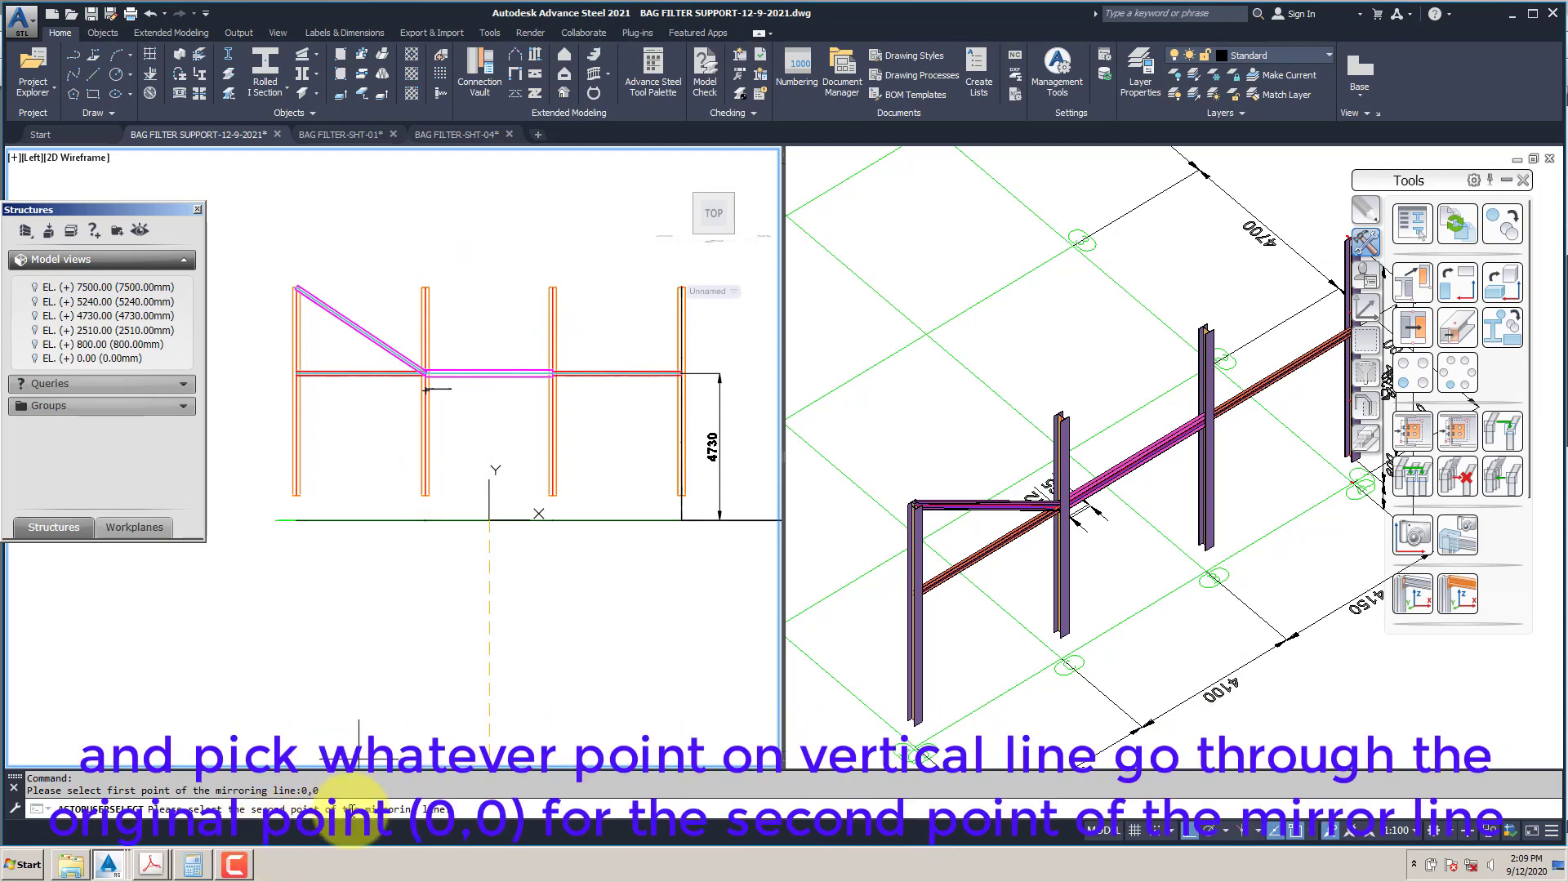
{"action": "left_click", "coordinate": [492, 248]}
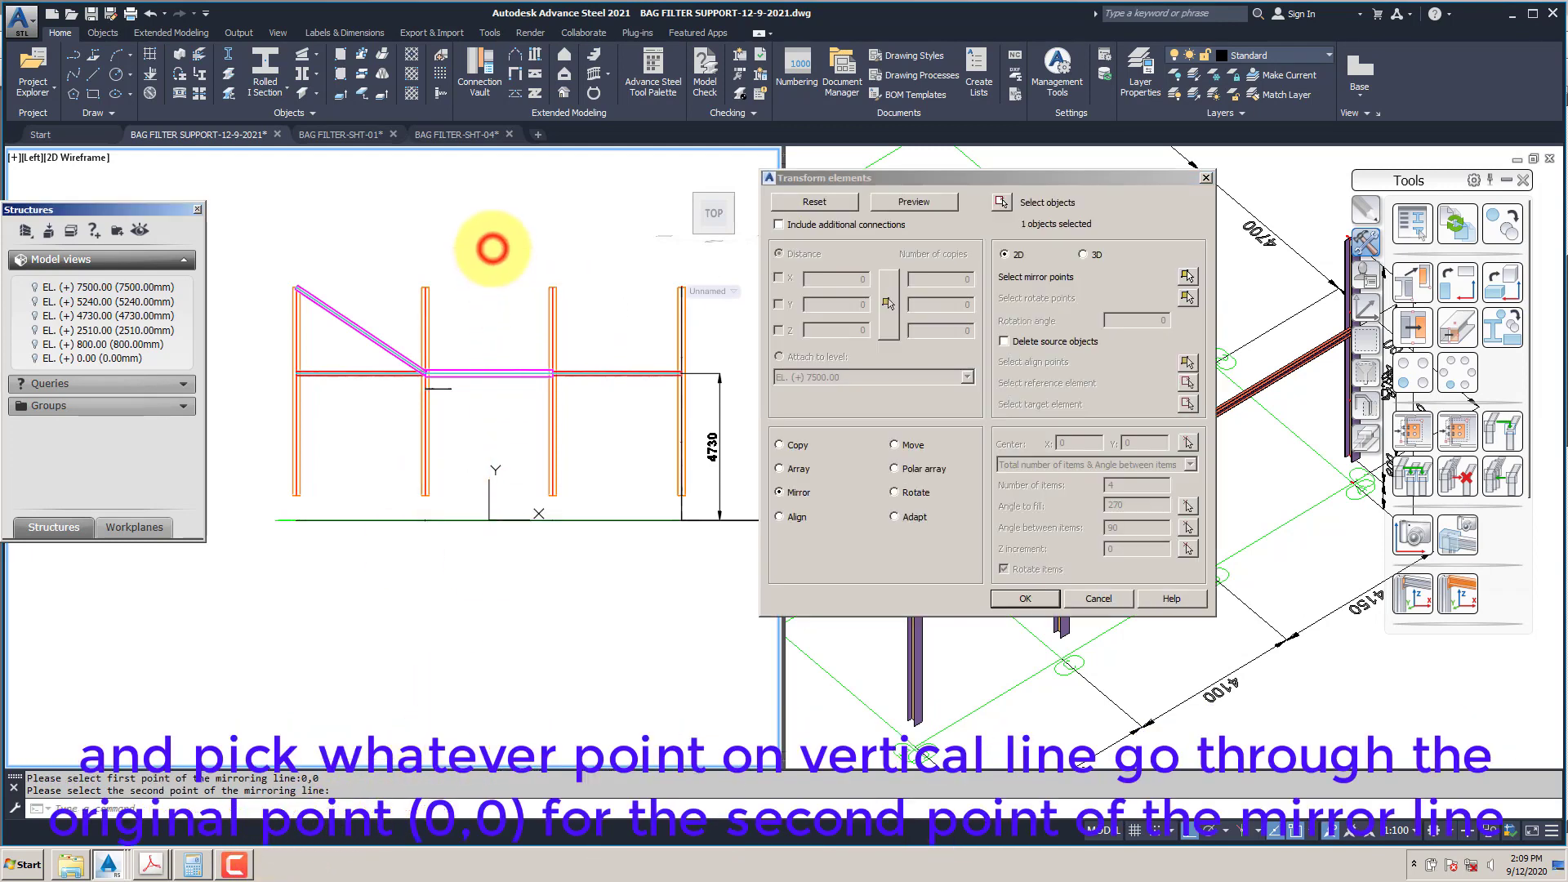
{"action": "left_click", "coordinate": [1025, 599]}
{"action": "scroll", "coordinate": [602, 339], "scroll_direction": "up", "scroll_amount": 2}
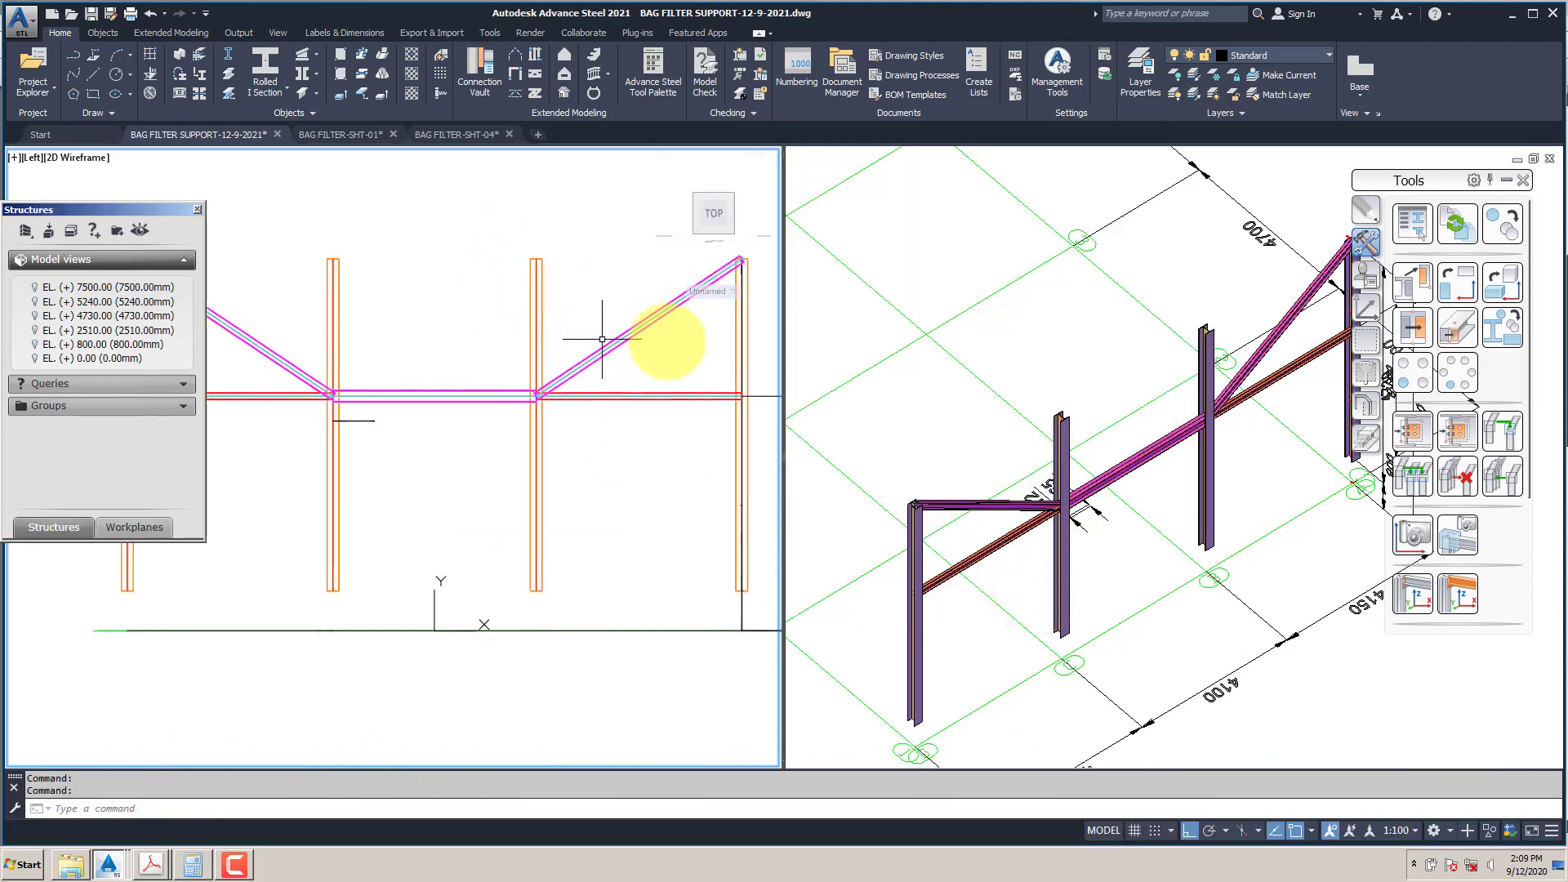
Step: Merge the viewports into a single 3D view and reset the UCS to World
{"action": "left_click", "coordinate": [1019, 330]}
{"action": "middle_click_drag", "start_coordinate": [1019, 330], "coordinate": [951, 314]}
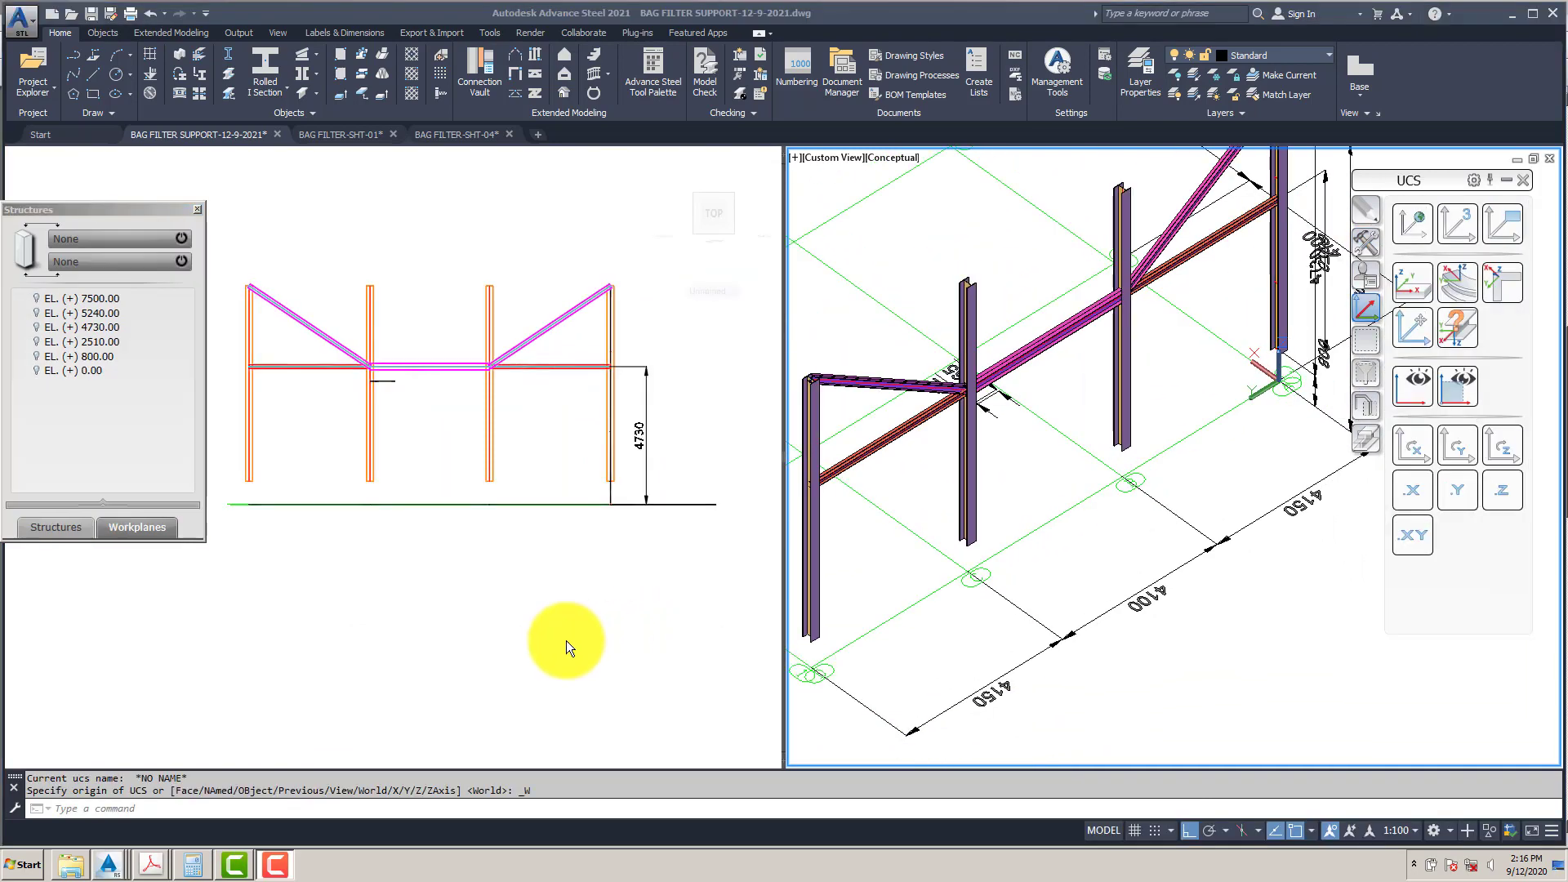
{"action": "left_click", "coordinate": [566, 640]}
{"action": "left_click", "coordinate": [278, 33]}
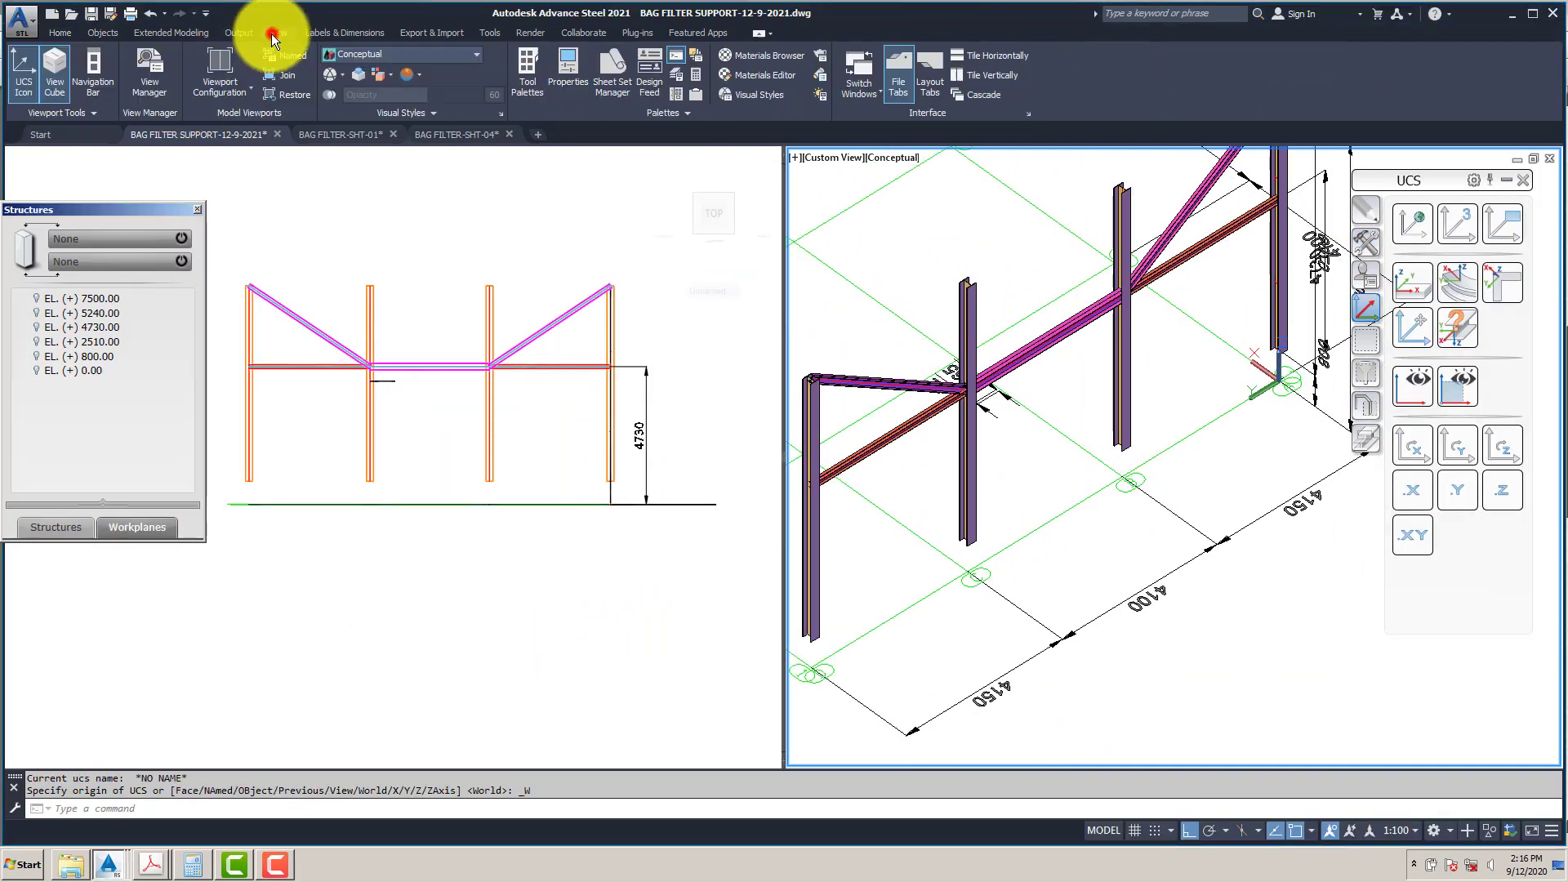
{"action": "left_click", "coordinate": [230, 92]}
{"action": "left_click", "coordinate": [232, 121]}
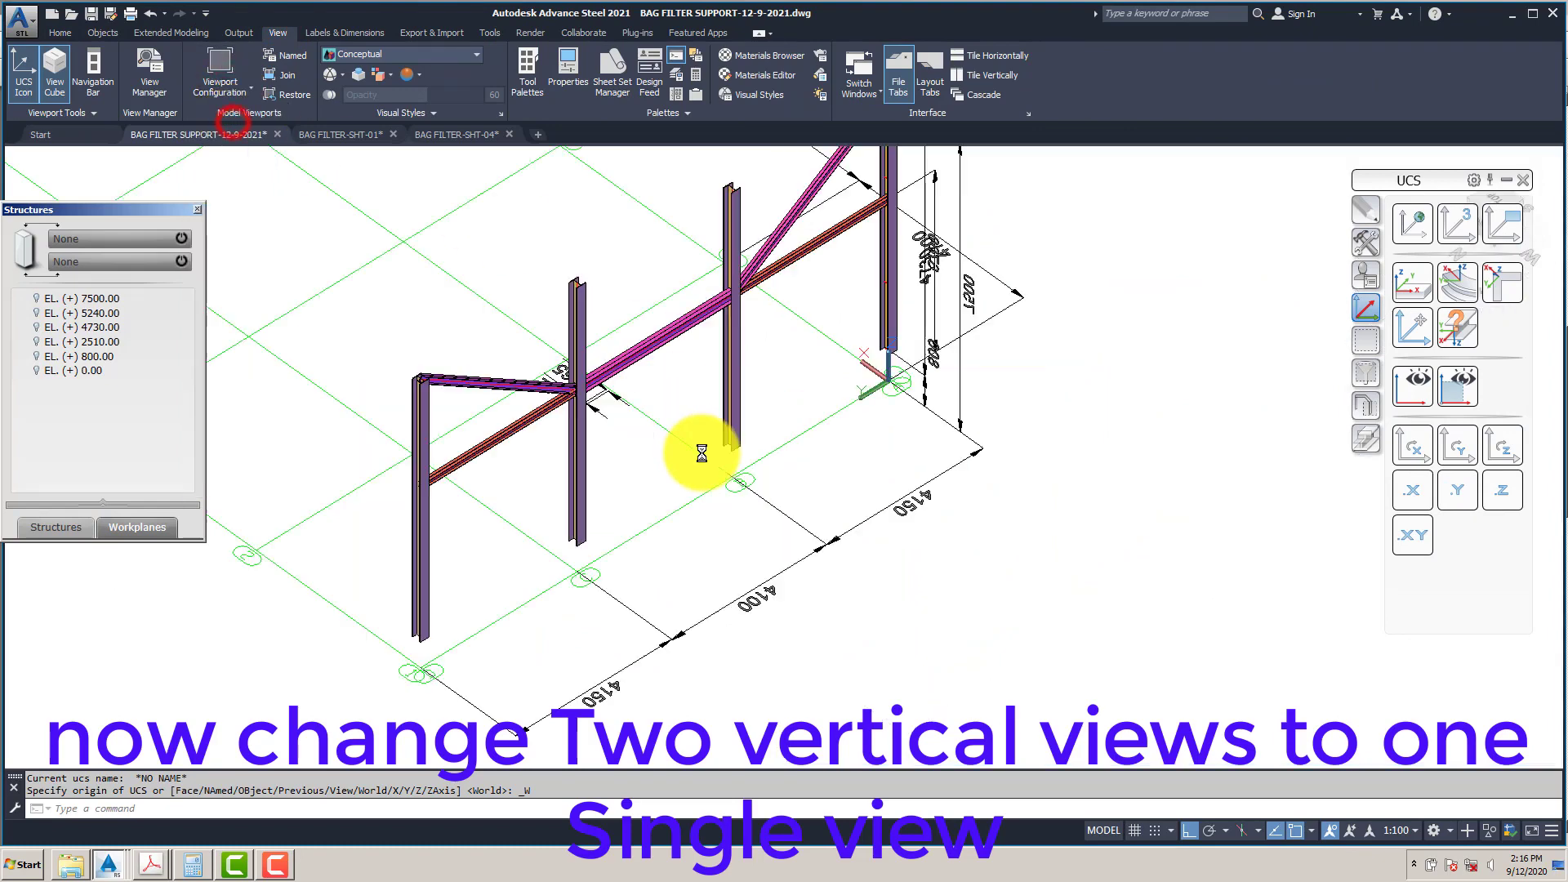
{"action": "middle_click_drag", "start_coordinate": [658, 405], "coordinate": [735, 447]}
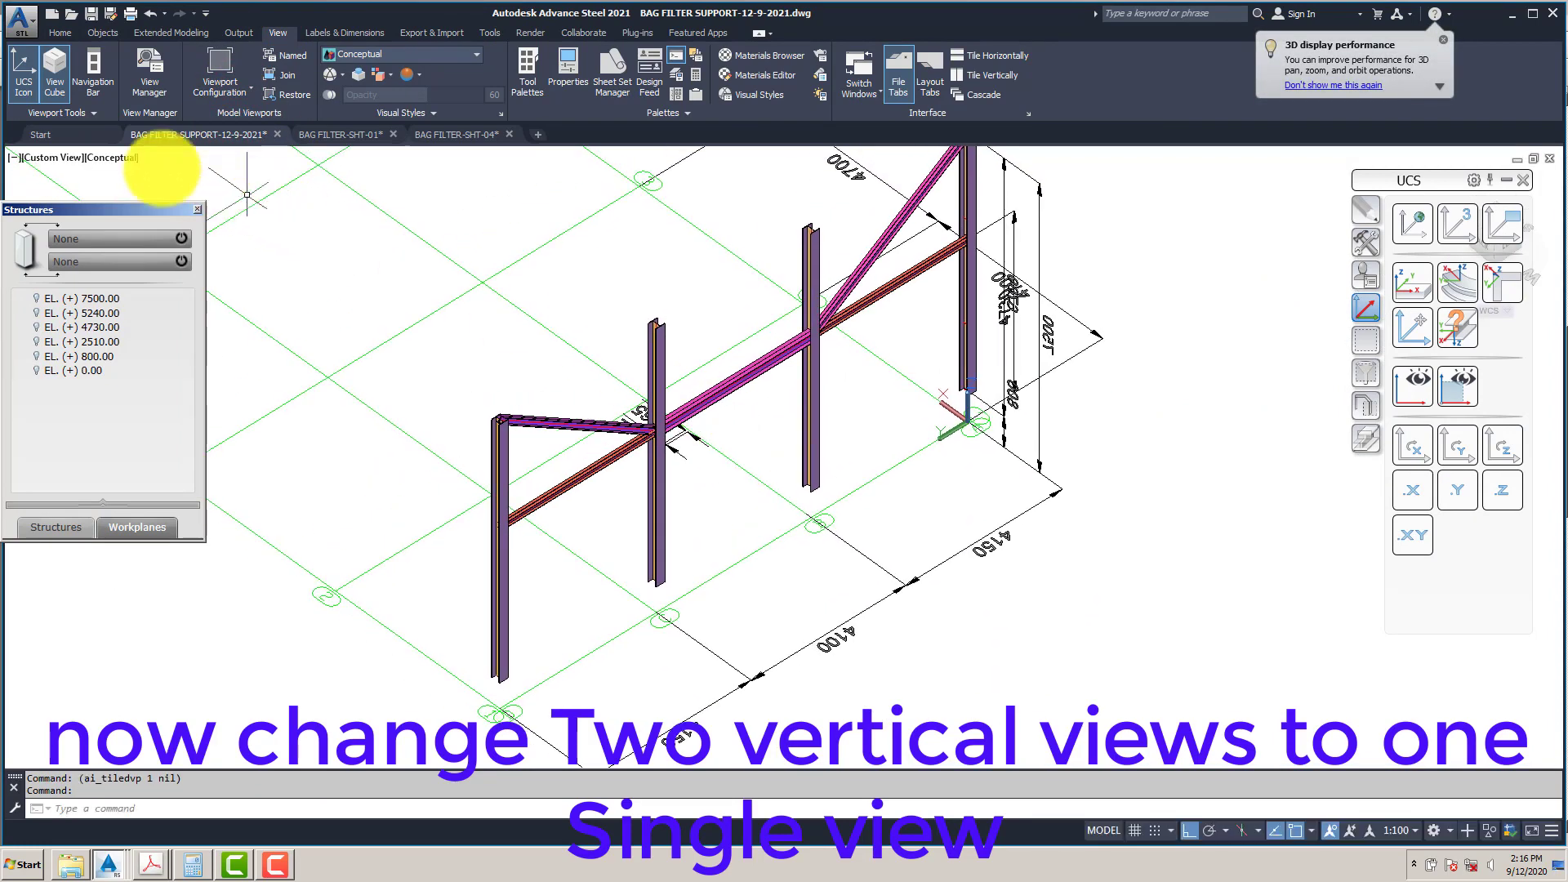
{"action": "left_click", "coordinate": [55, 155]}
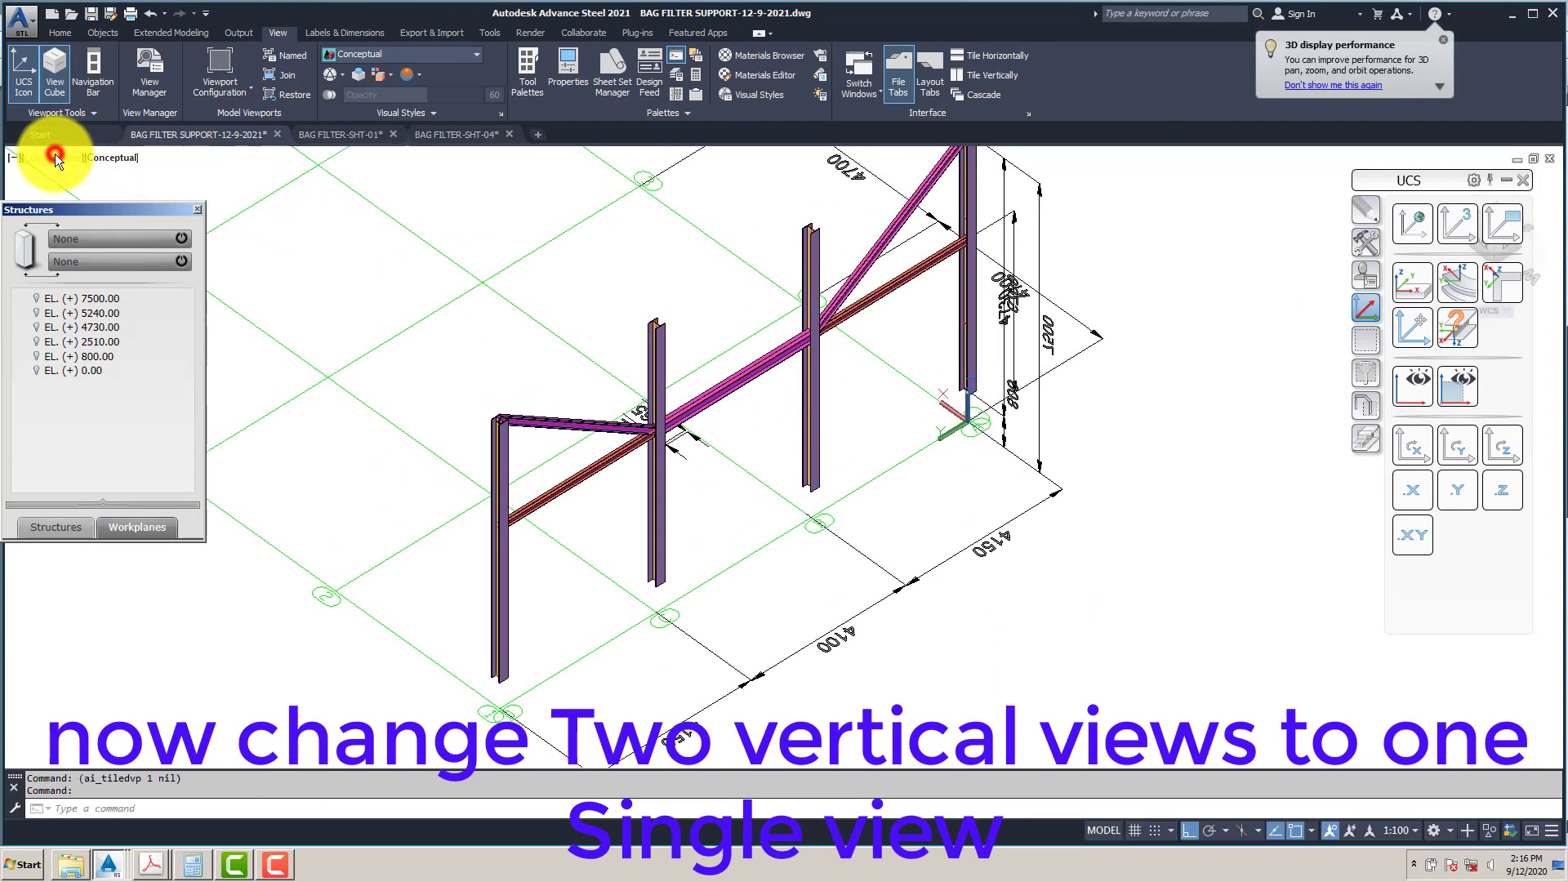
{"action": "left_click", "coordinate": [467, 315]}
{"action": "left_click", "coordinate": [1415, 222]}
{"action": "scroll", "coordinate": [684, 359], "scroll_direction": "up", "scroll_amount": 2}
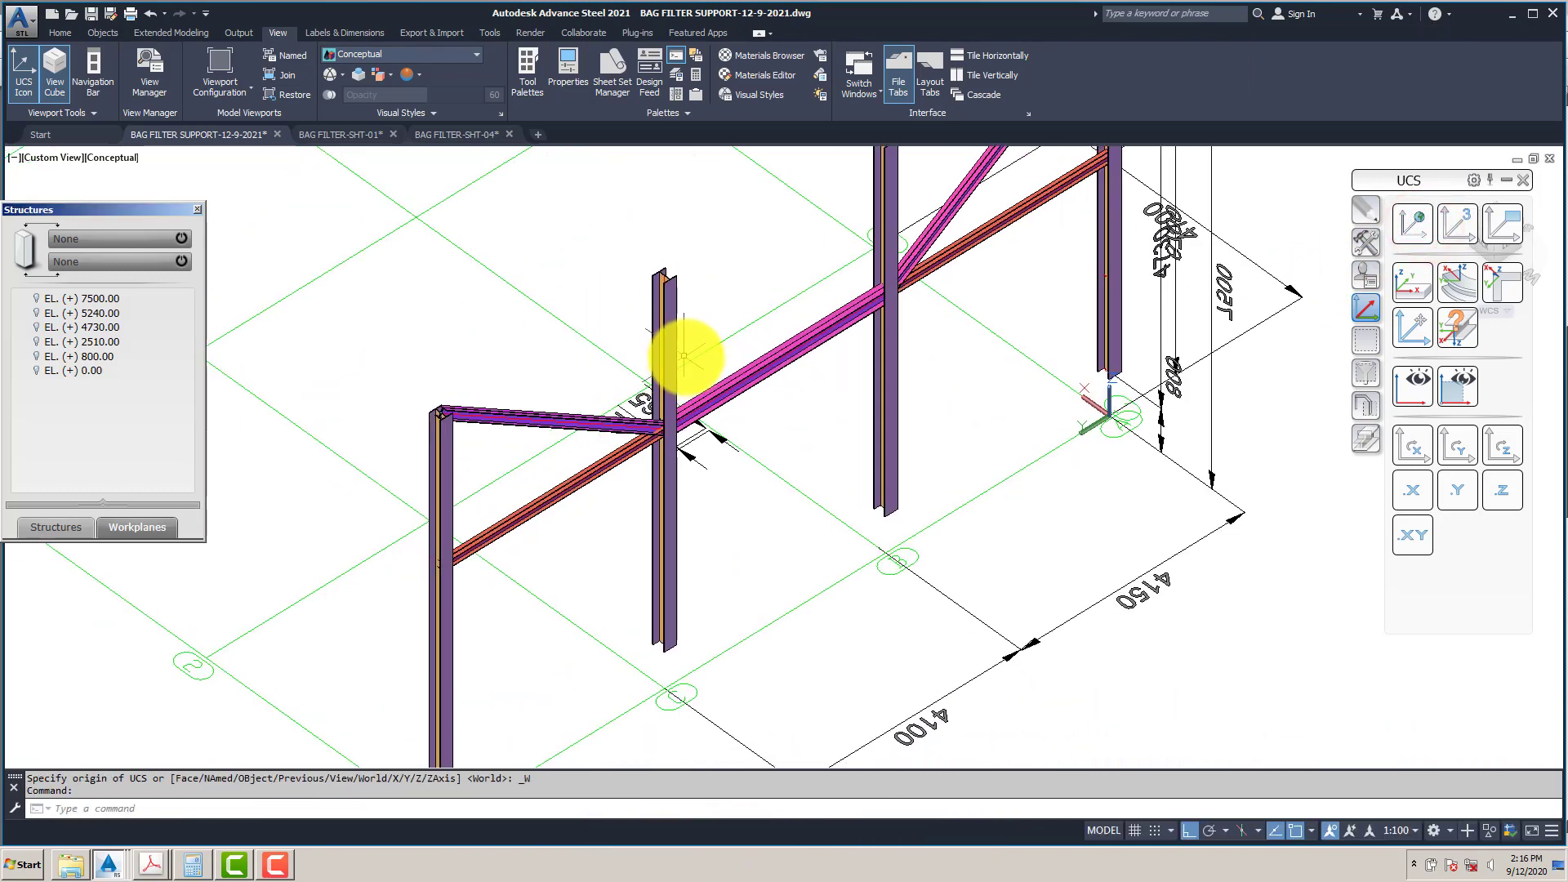
Step: Switch to the BAG FILTER-SHT-04 drawing from the taskbar window list
{"action": "left_click", "coordinate": [157, 866]}
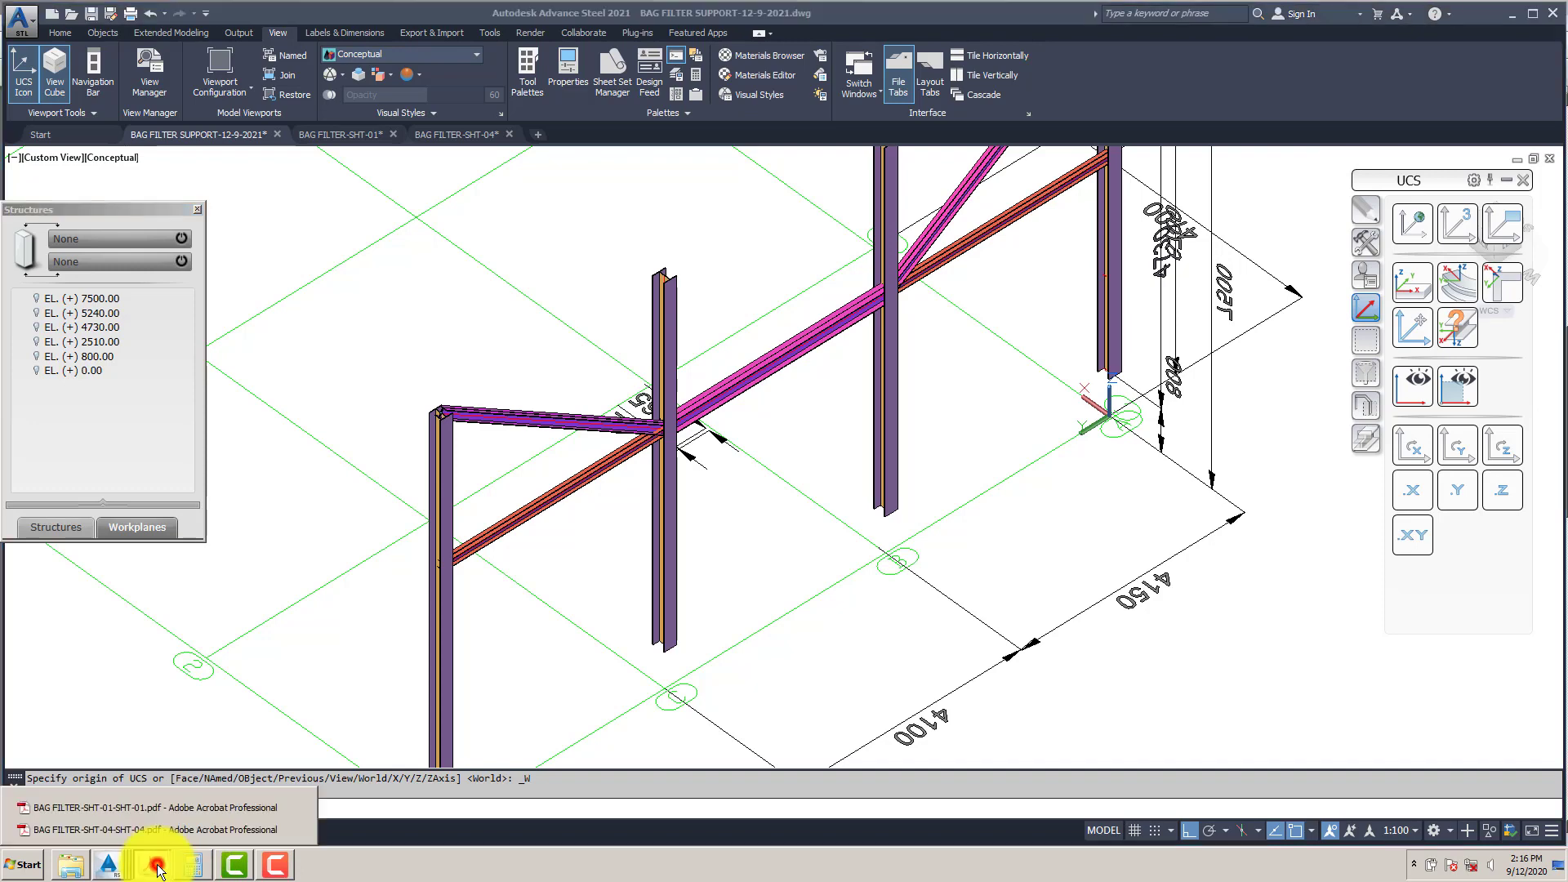
{"action": "left_click", "coordinate": [119, 866]}
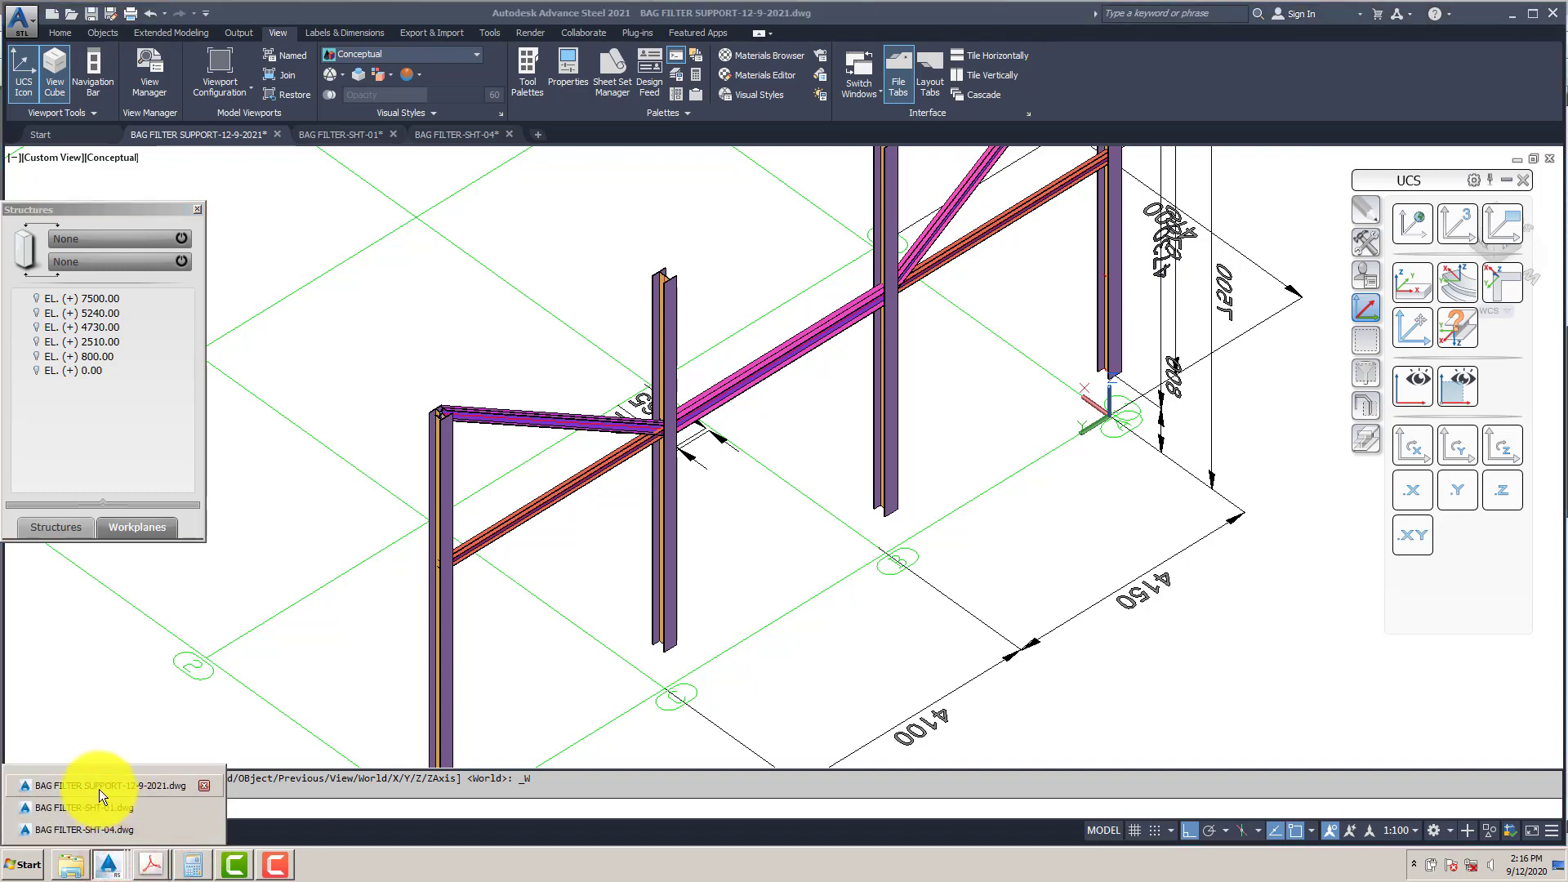
{"action": "left_click", "coordinate": [81, 833]}
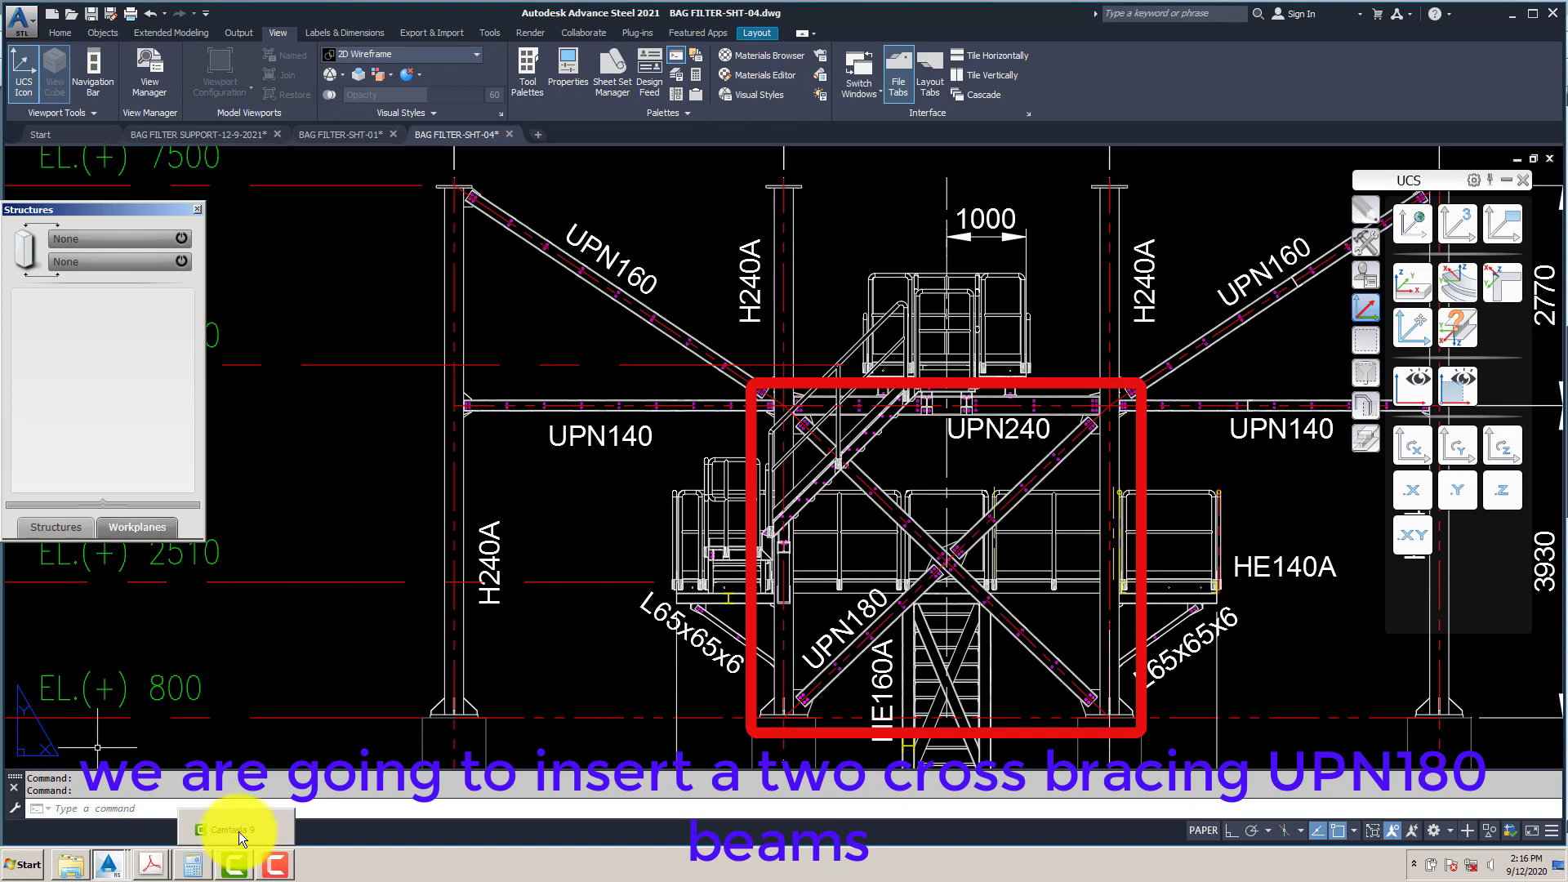
Step: Switch back to the BAG FILTER SUPPORT-12-9-2021.dwg model drawing
{"action": "left_click", "coordinate": [109, 864]}
{"action": "left_click", "coordinate": [106, 786]}
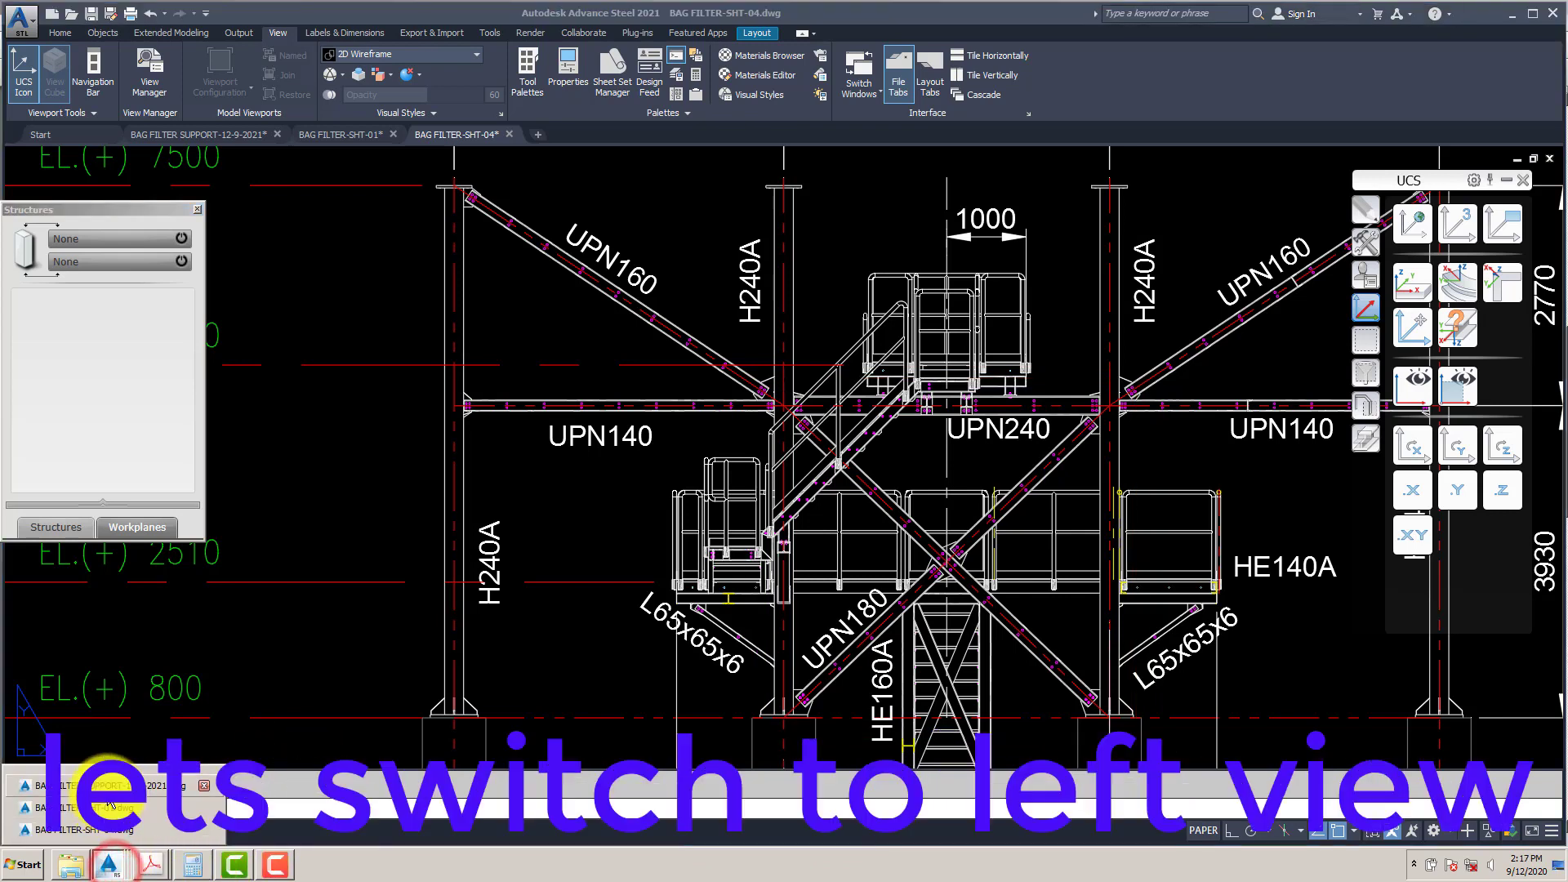
Step: Switch the viewport to the Left elevation view
{"action": "middle_click_drag", "start_coordinate": [761, 448], "coordinate": [761, 454]}
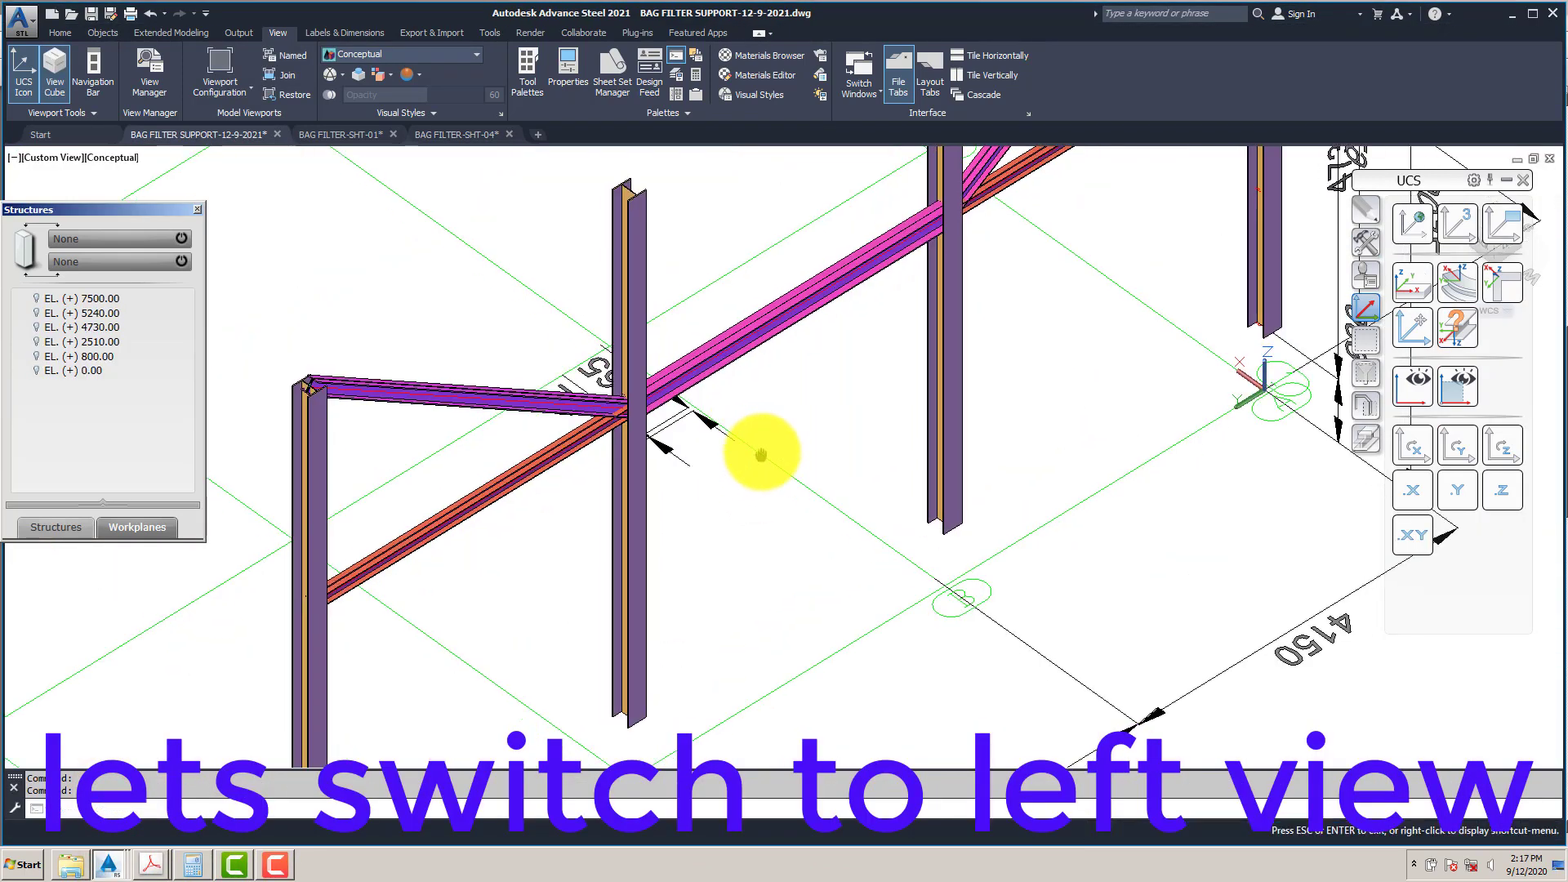
{"action": "left_click", "coordinate": [43, 158]}
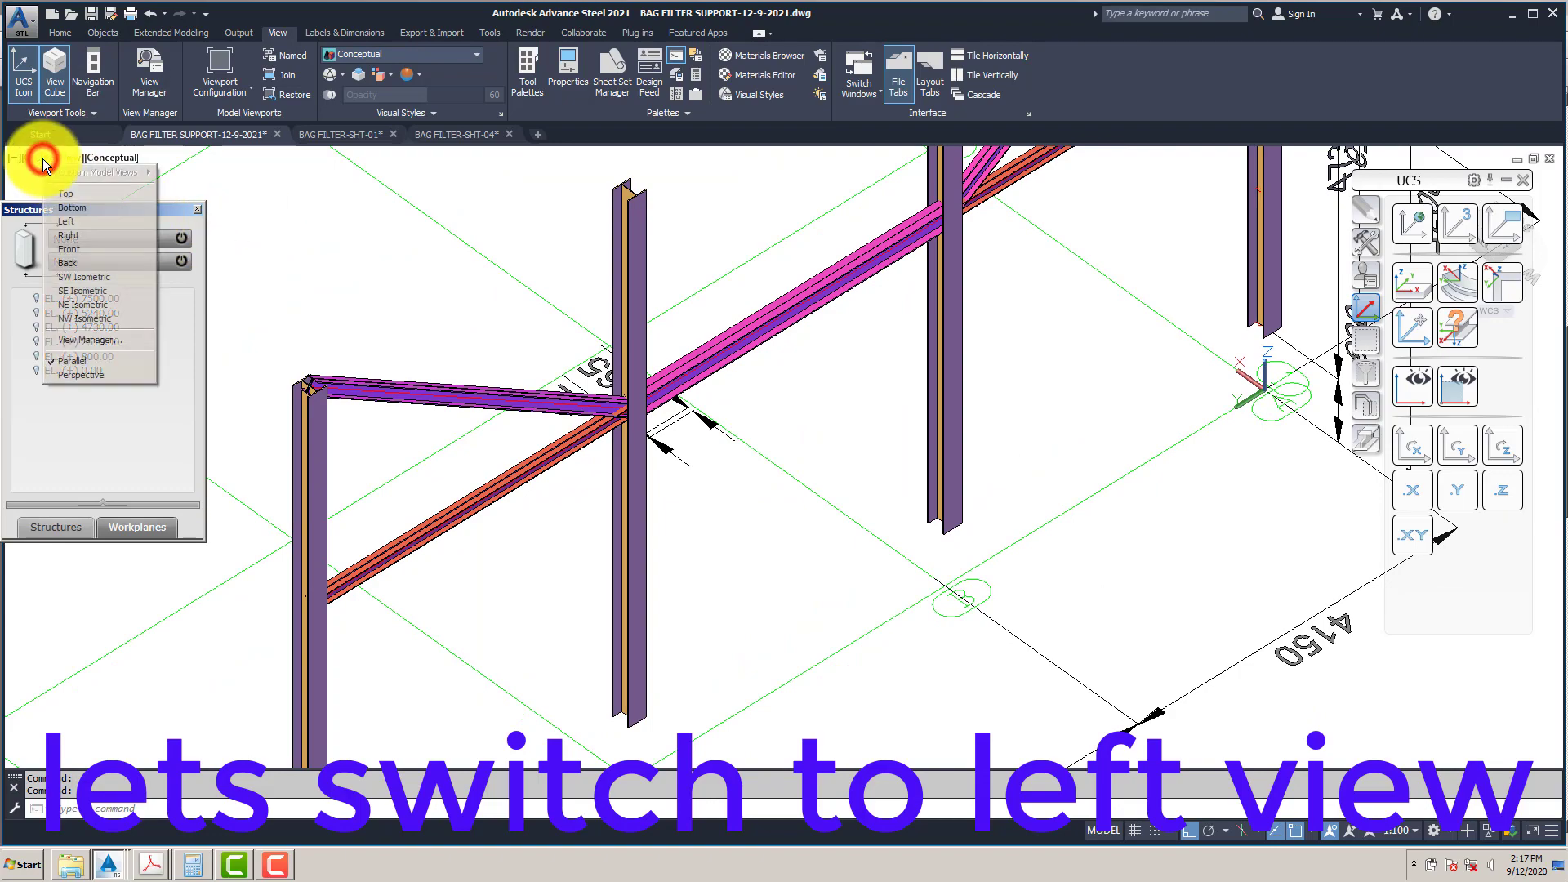
{"action": "left_click", "coordinate": [62, 222]}
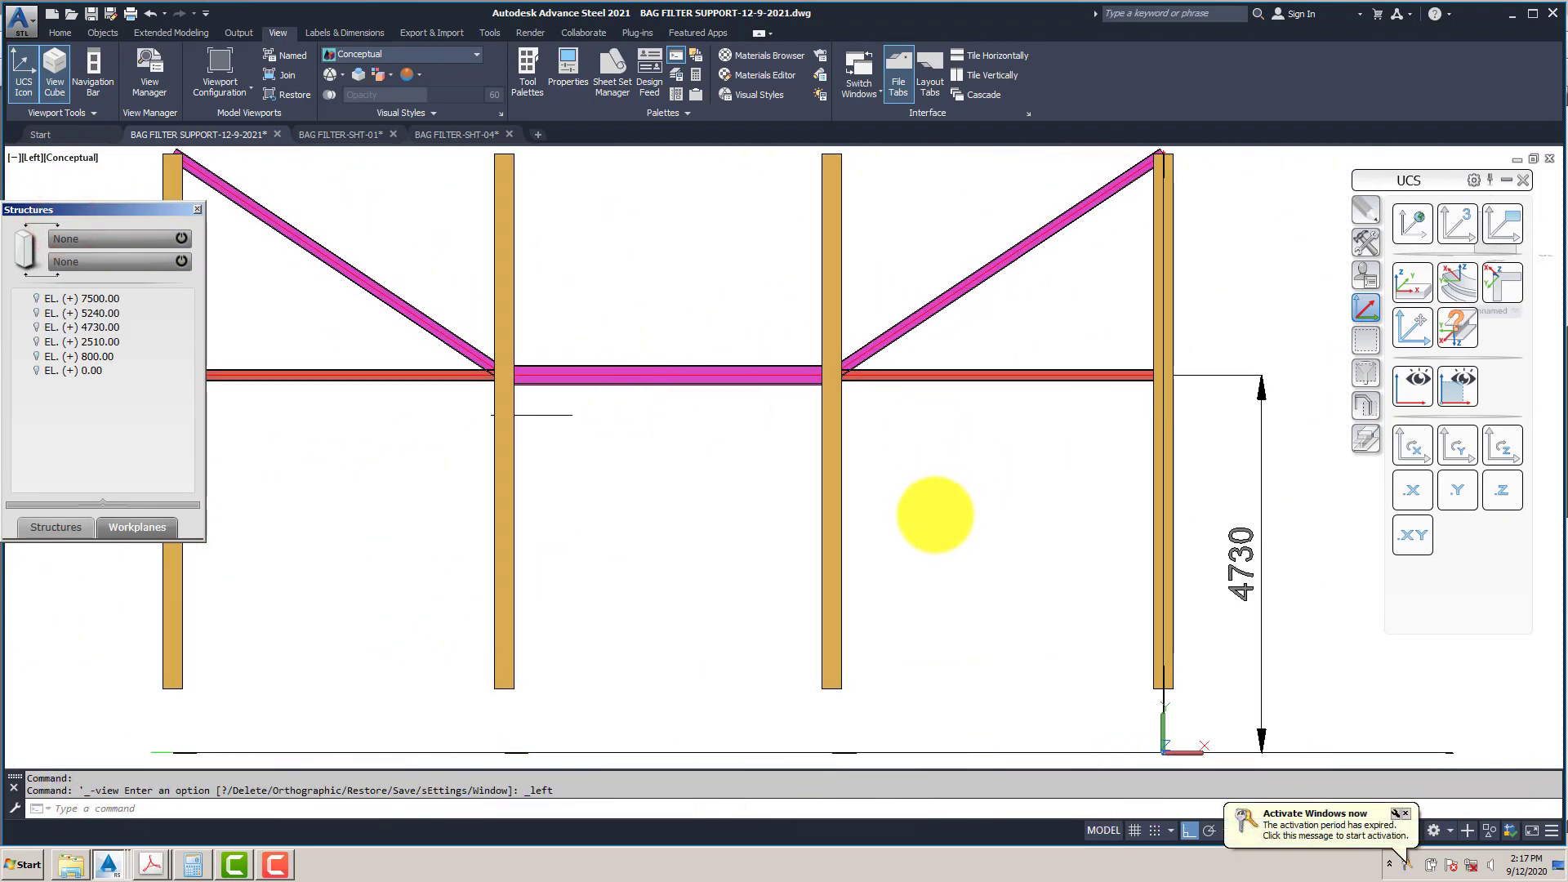
{"action": "middle_click_drag", "start_coordinate": [931, 515], "coordinate": [962, 495]}
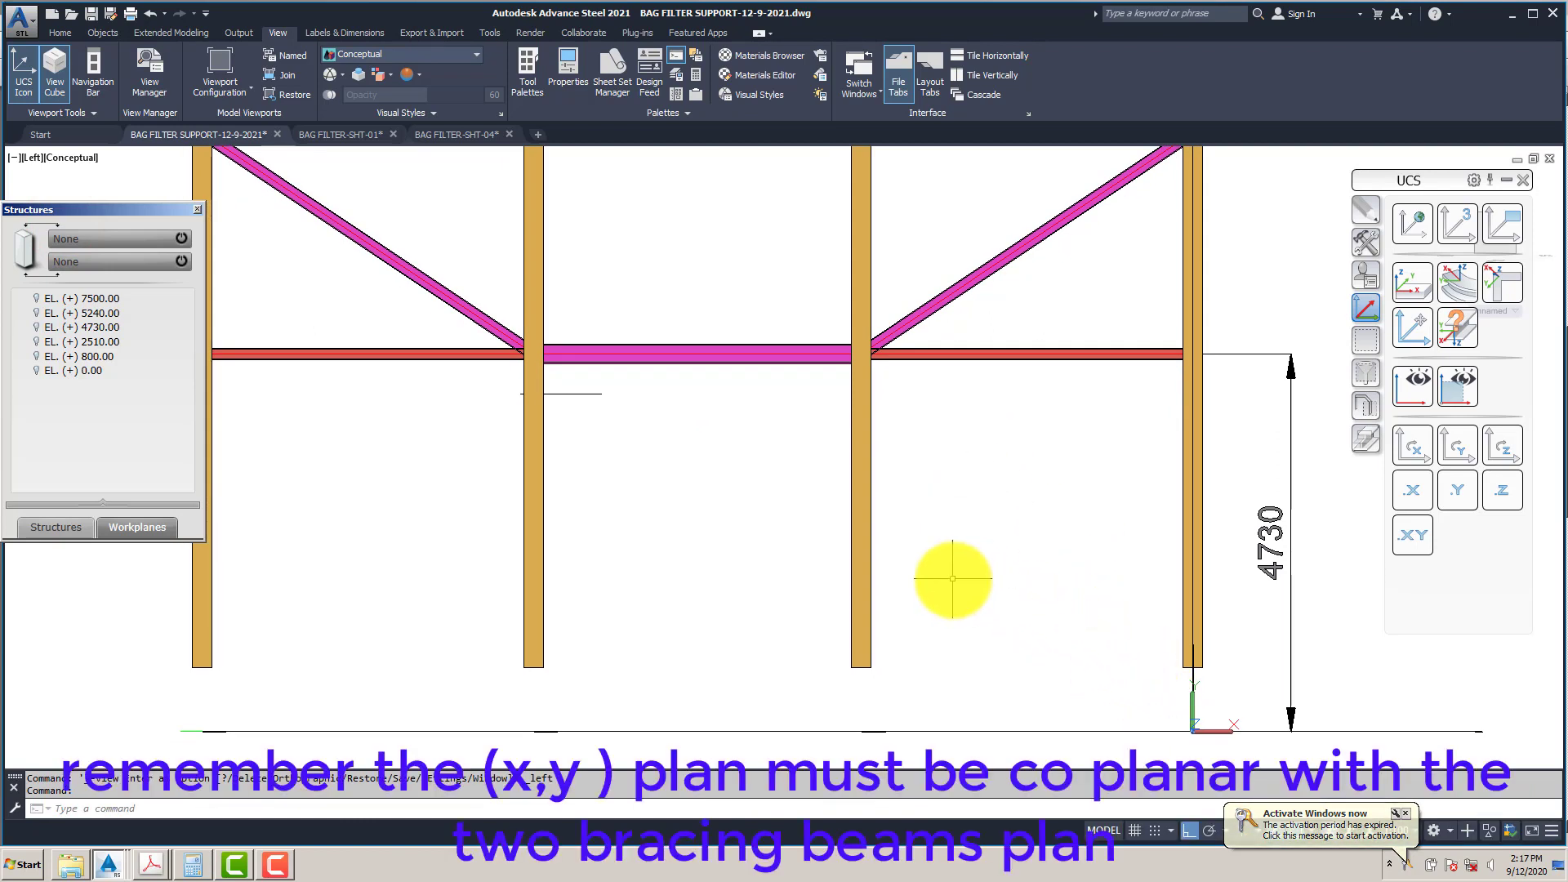
Step: Display the Left elevation in the 2D Wireframe visual style
{"action": "left_click", "coordinate": [74, 159]}
{"action": "left_click", "coordinate": [96, 192]}
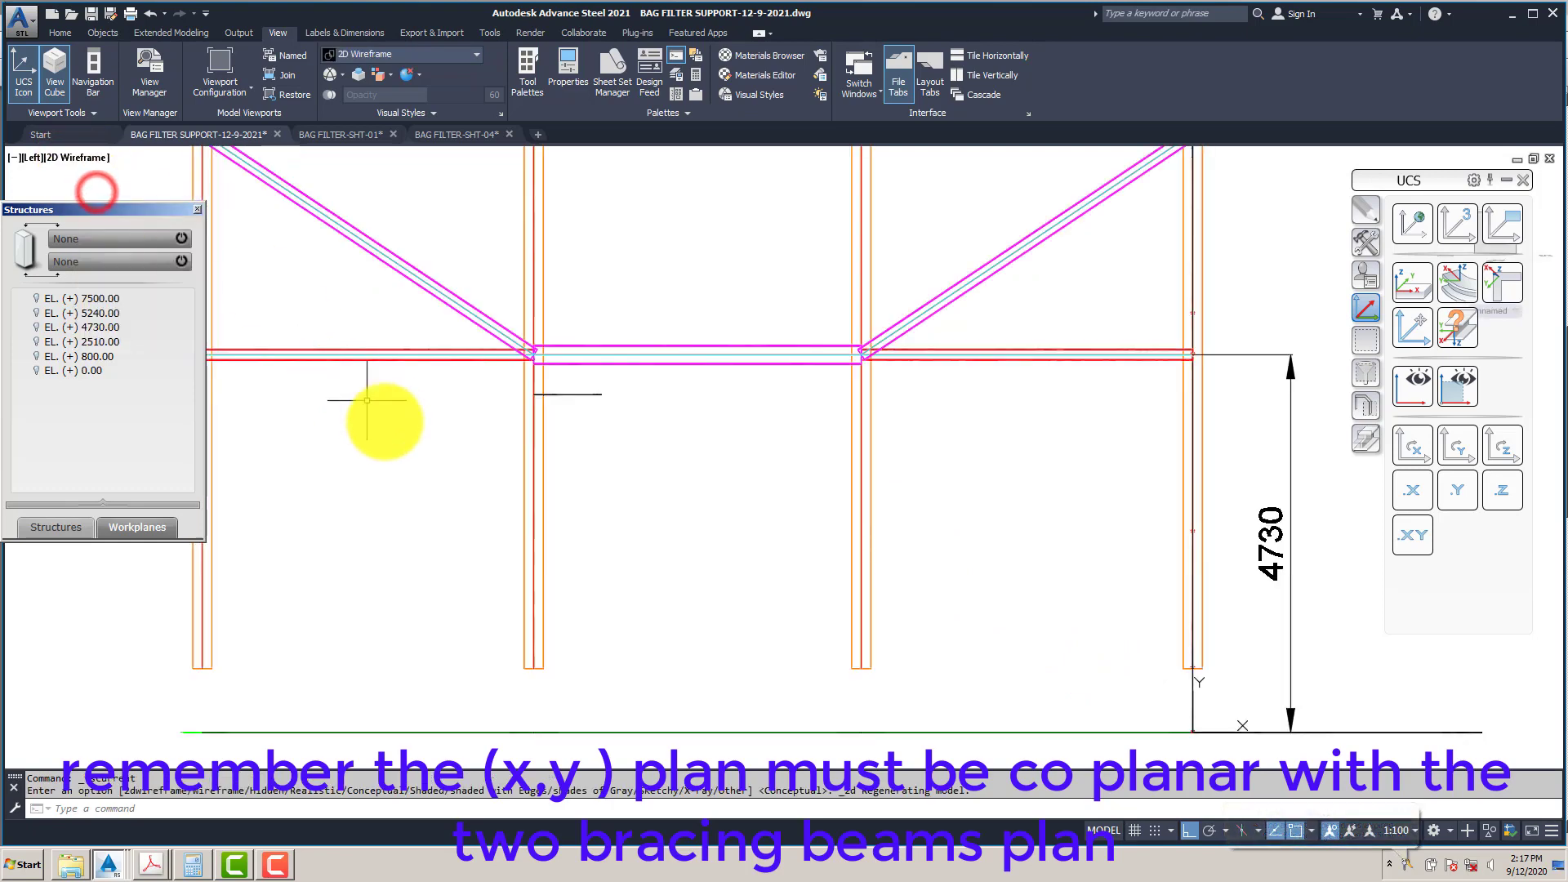
{"action": "scroll", "coordinate": [367, 425], "scroll_direction": "down", "scroll_amount": 1}
{"action": "scroll", "coordinate": [602, 462], "scroll_direction": "up", "scroll_amount": 1}
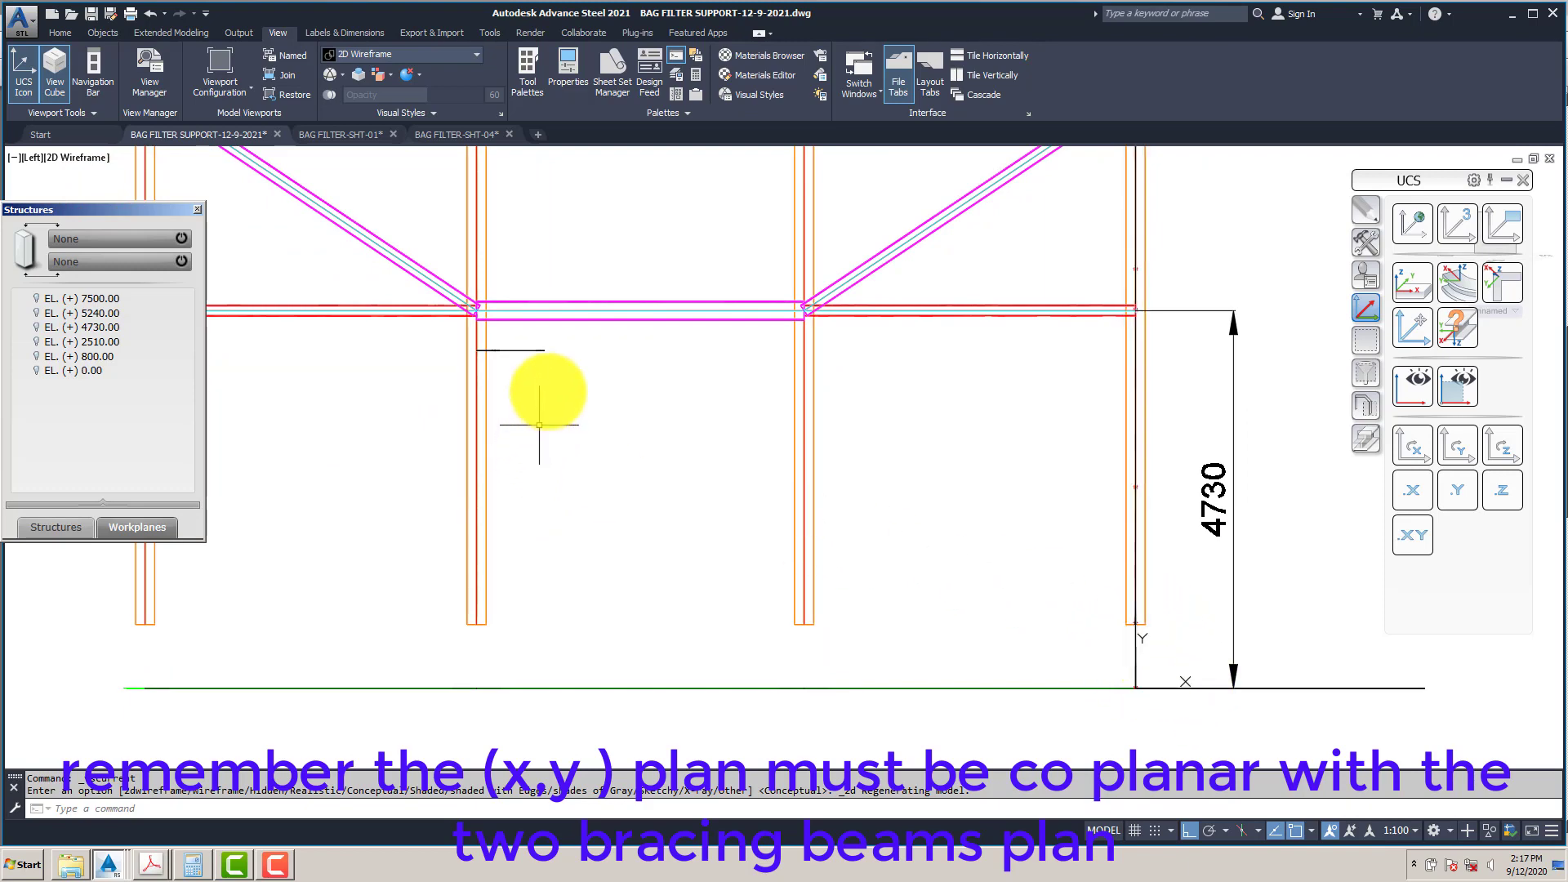
{"action": "scroll", "coordinate": [563, 389], "scroll_direction": "up", "scroll_amount": 2}
{"action": "scroll", "coordinate": [568, 388], "scroll_direction": "down", "scroll_amount": 2}
{"action": "scroll", "coordinate": [629, 498], "scroll_direction": "down", "scroll_amount": 1}
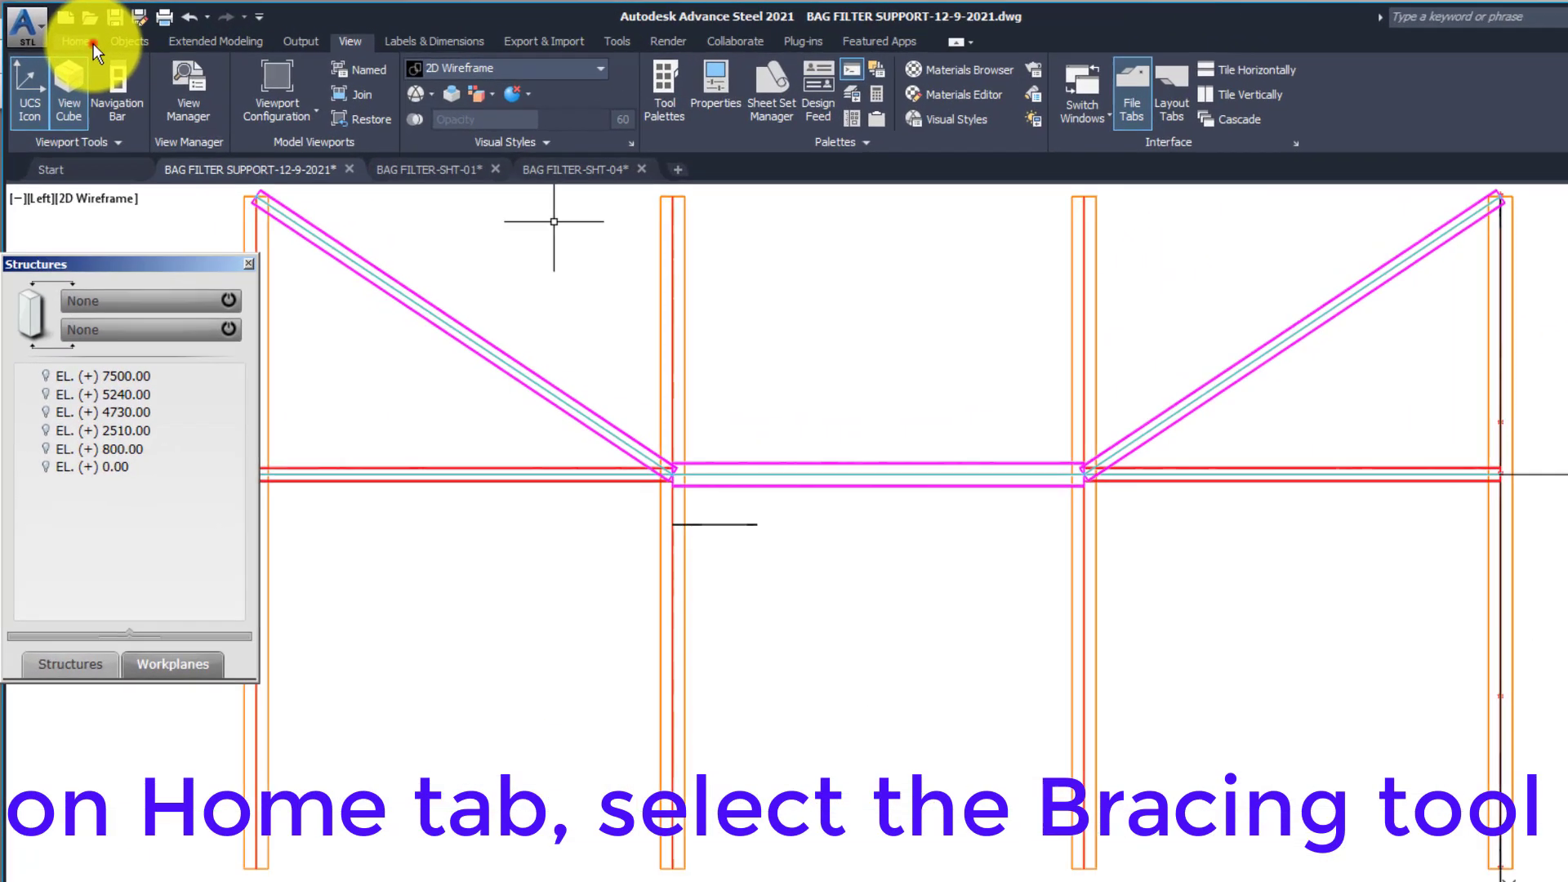
{"action": "left_click", "coordinate": [60, 32]}
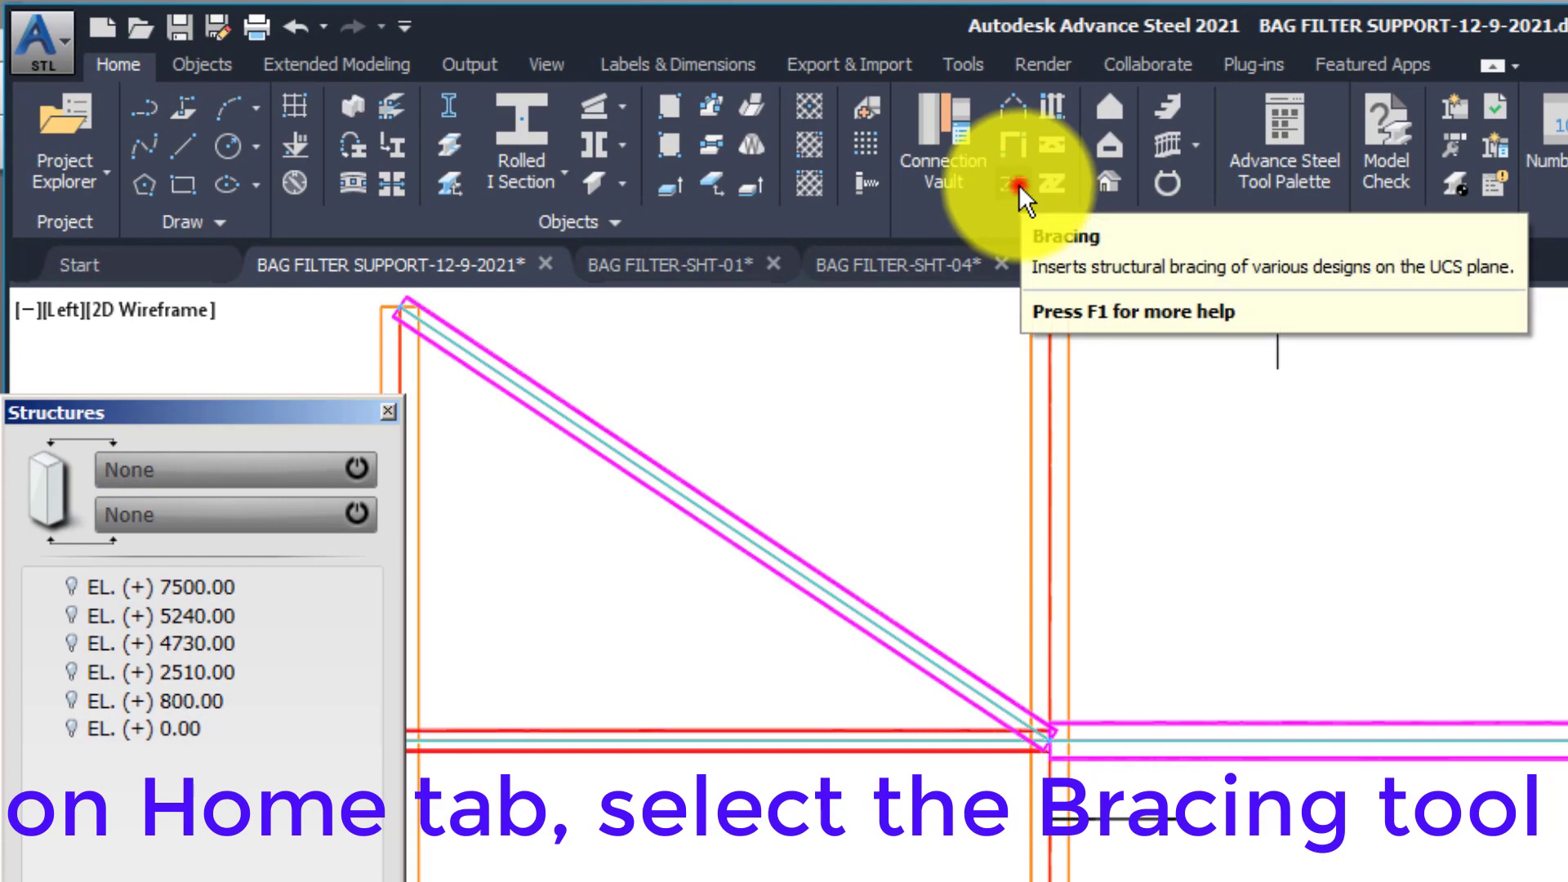
Step: Start the Bracing command and snap its first point to the column base node
{"action": "left_click", "coordinate": [1017, 183]}
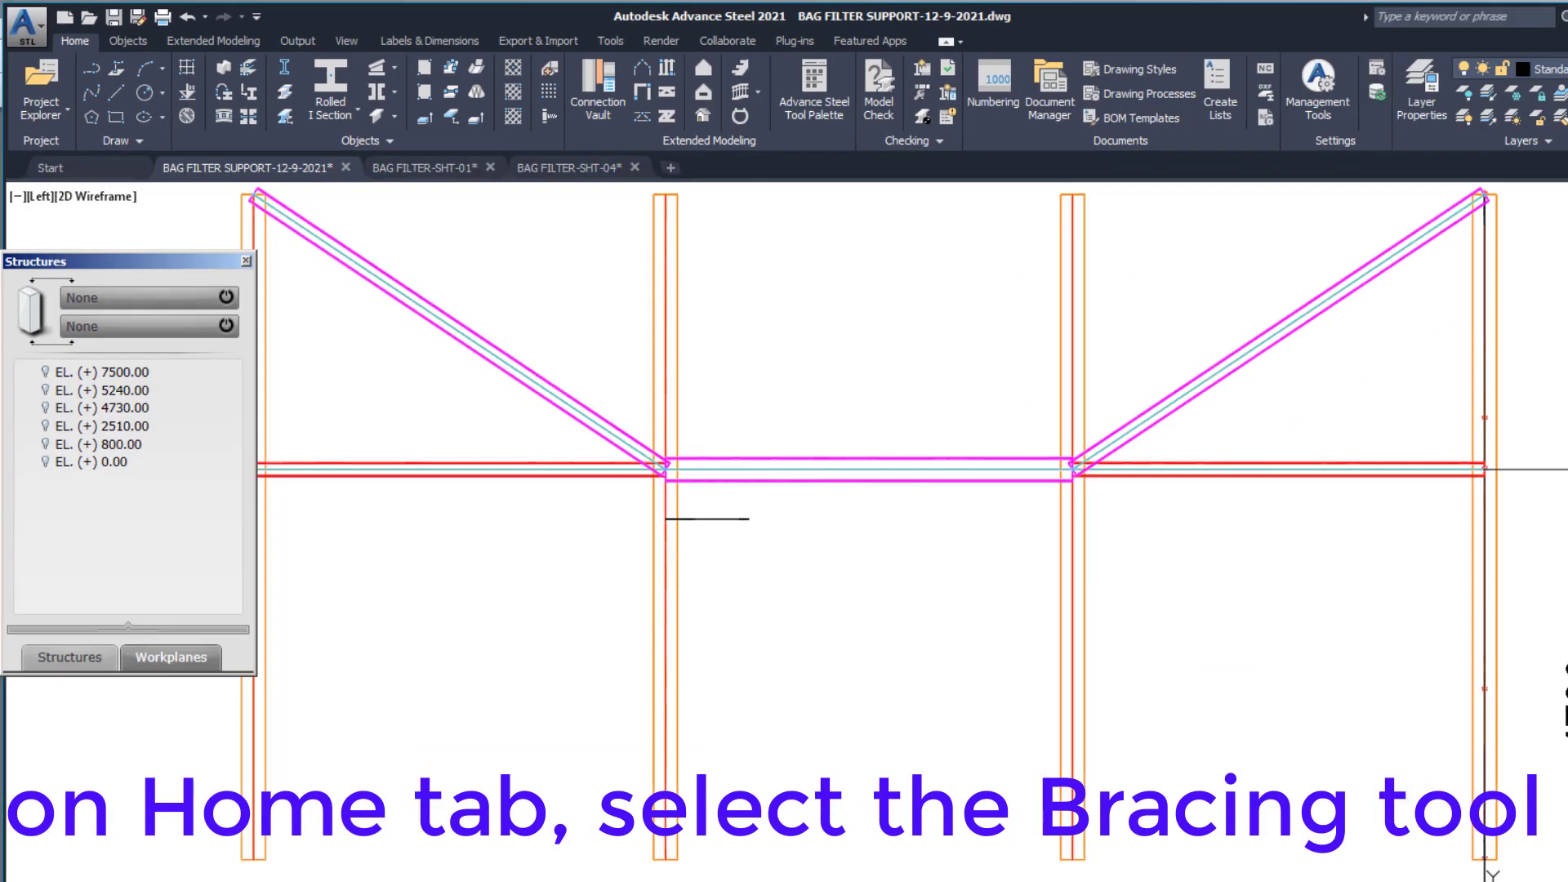
{"action": "scroll", "coordinate": [512, 725], "scroll_direction": "up", "scroll_amount": 4}
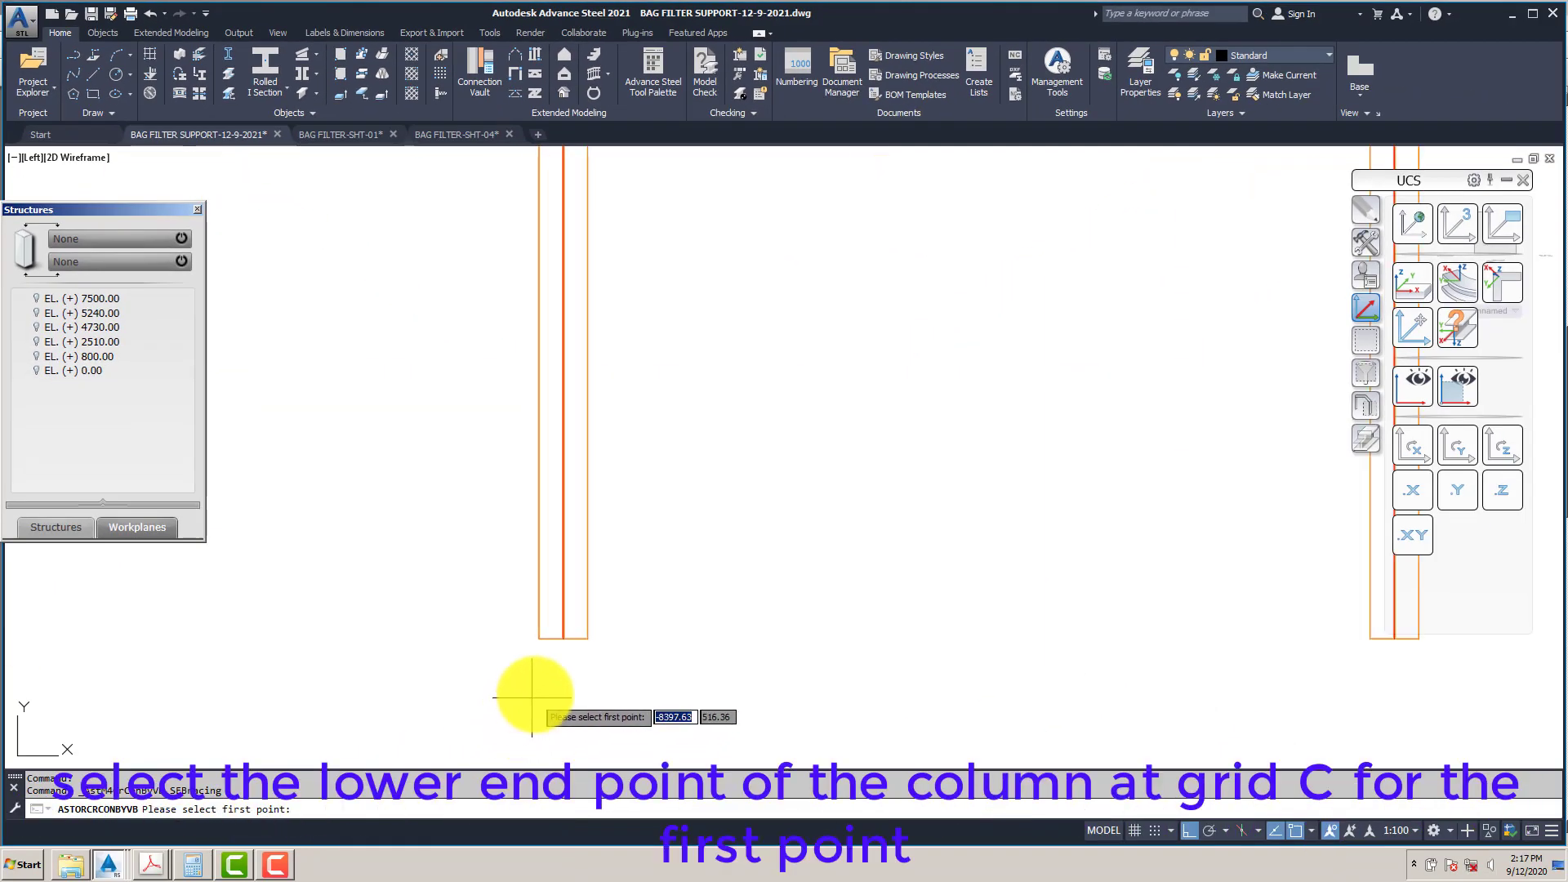
{"action": "right_click", "coordinate": [535, 686], "text": "shift"}
{"action": "left_click", "coordinate": [571, 547]}
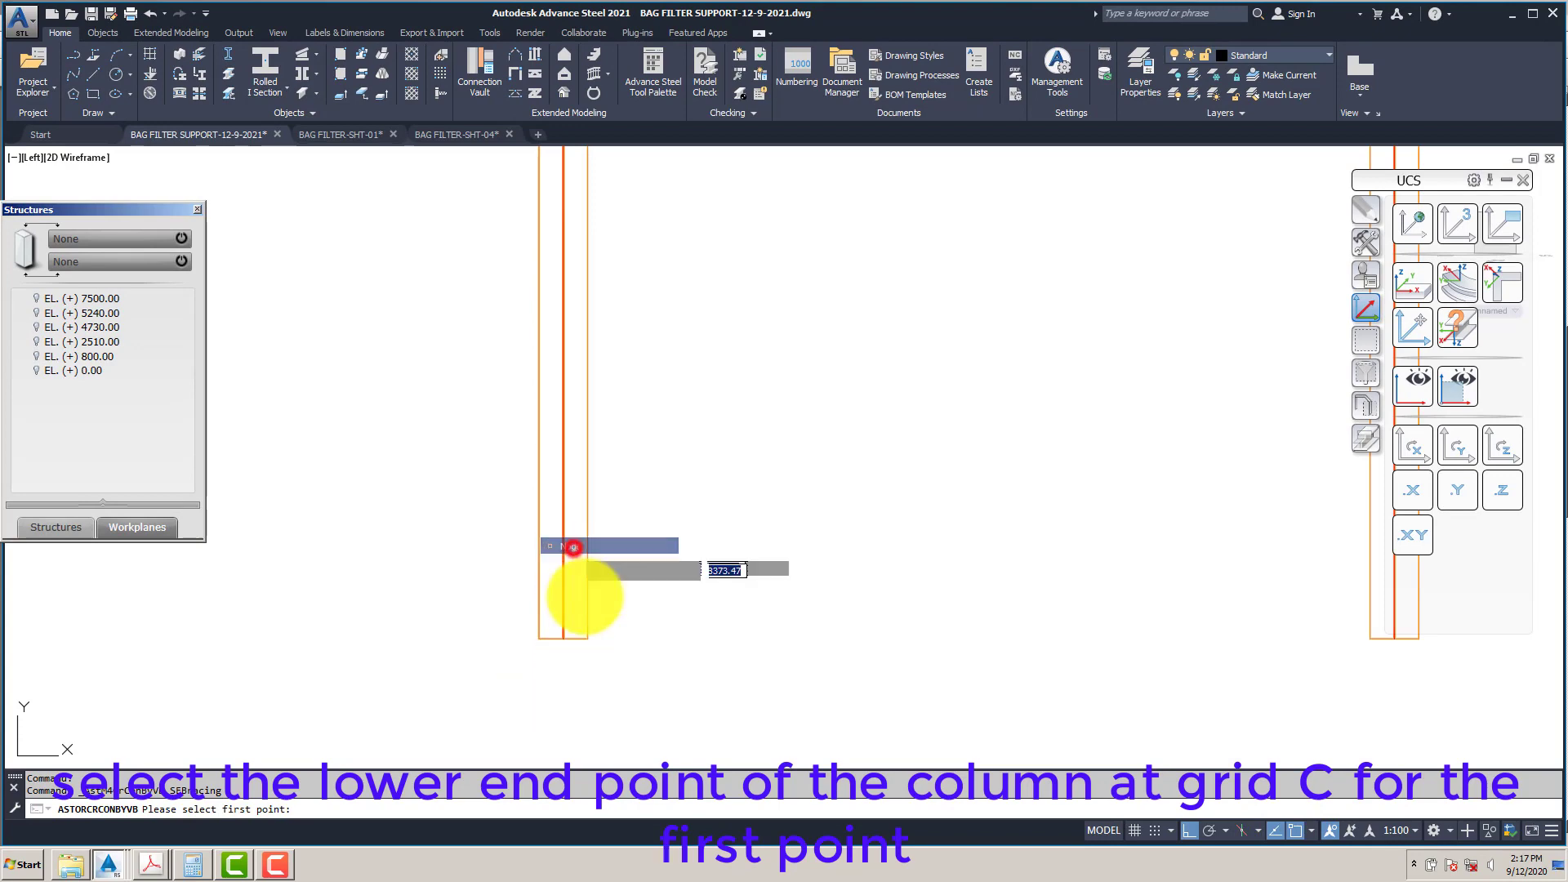
{"action": "left_click", "coordinate": [572, 640]}
{"action": "scroll", "coordinate": [507, 658], "scroll_direction": "down", "scroll_amount": 5}
{"action": "scroll", "coordinate": [694, 486], "scroll_direction": "up", "scroll_amount": 6}
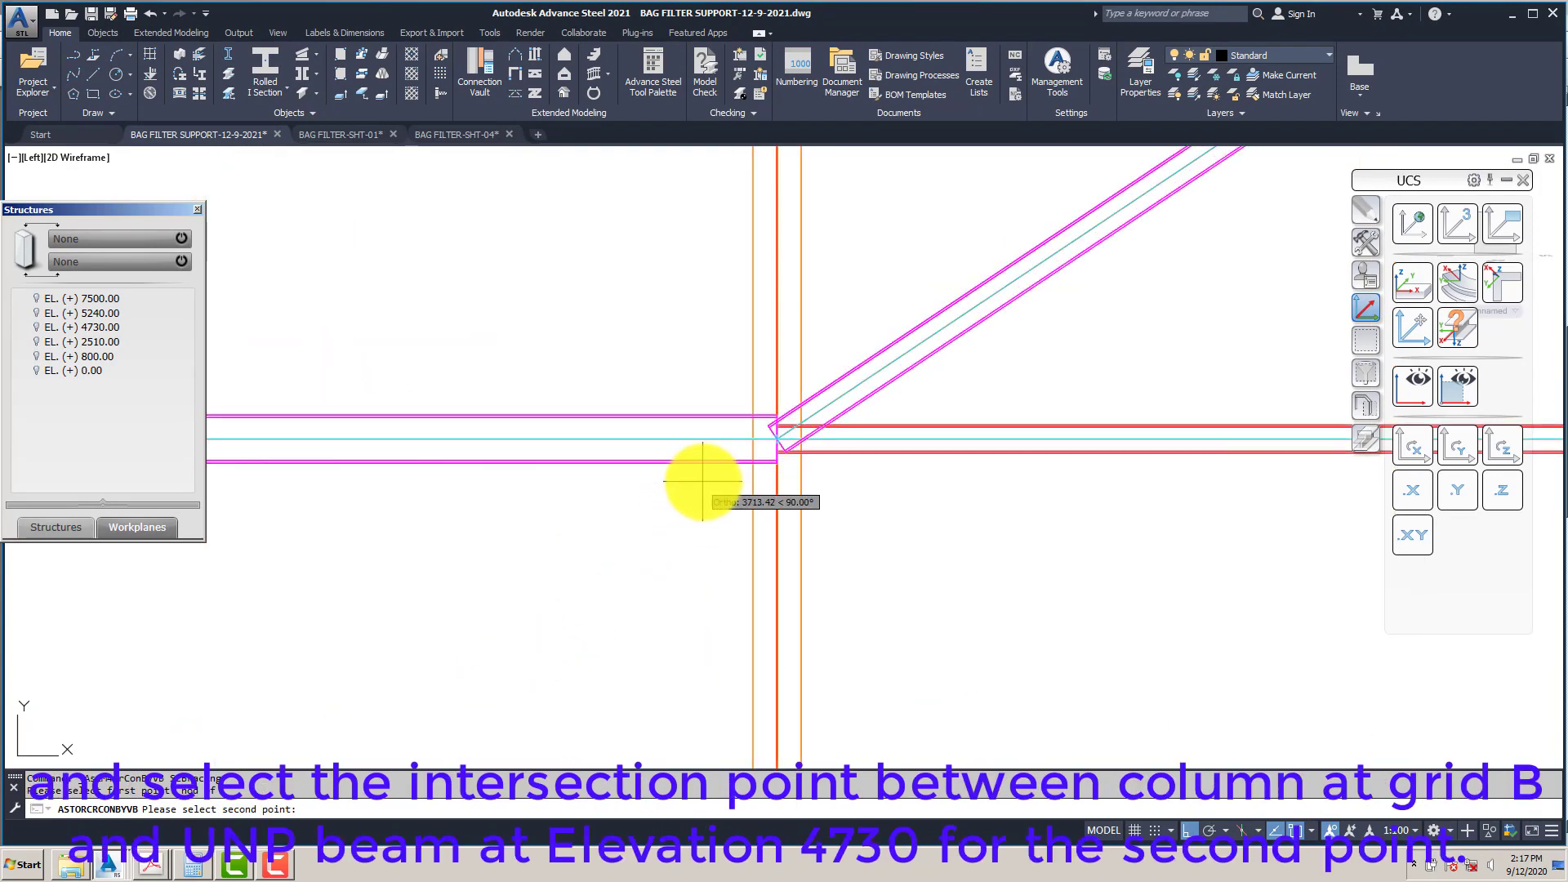
{"action": "right_click", "coordinate": [699, 486], "text": "shift"}
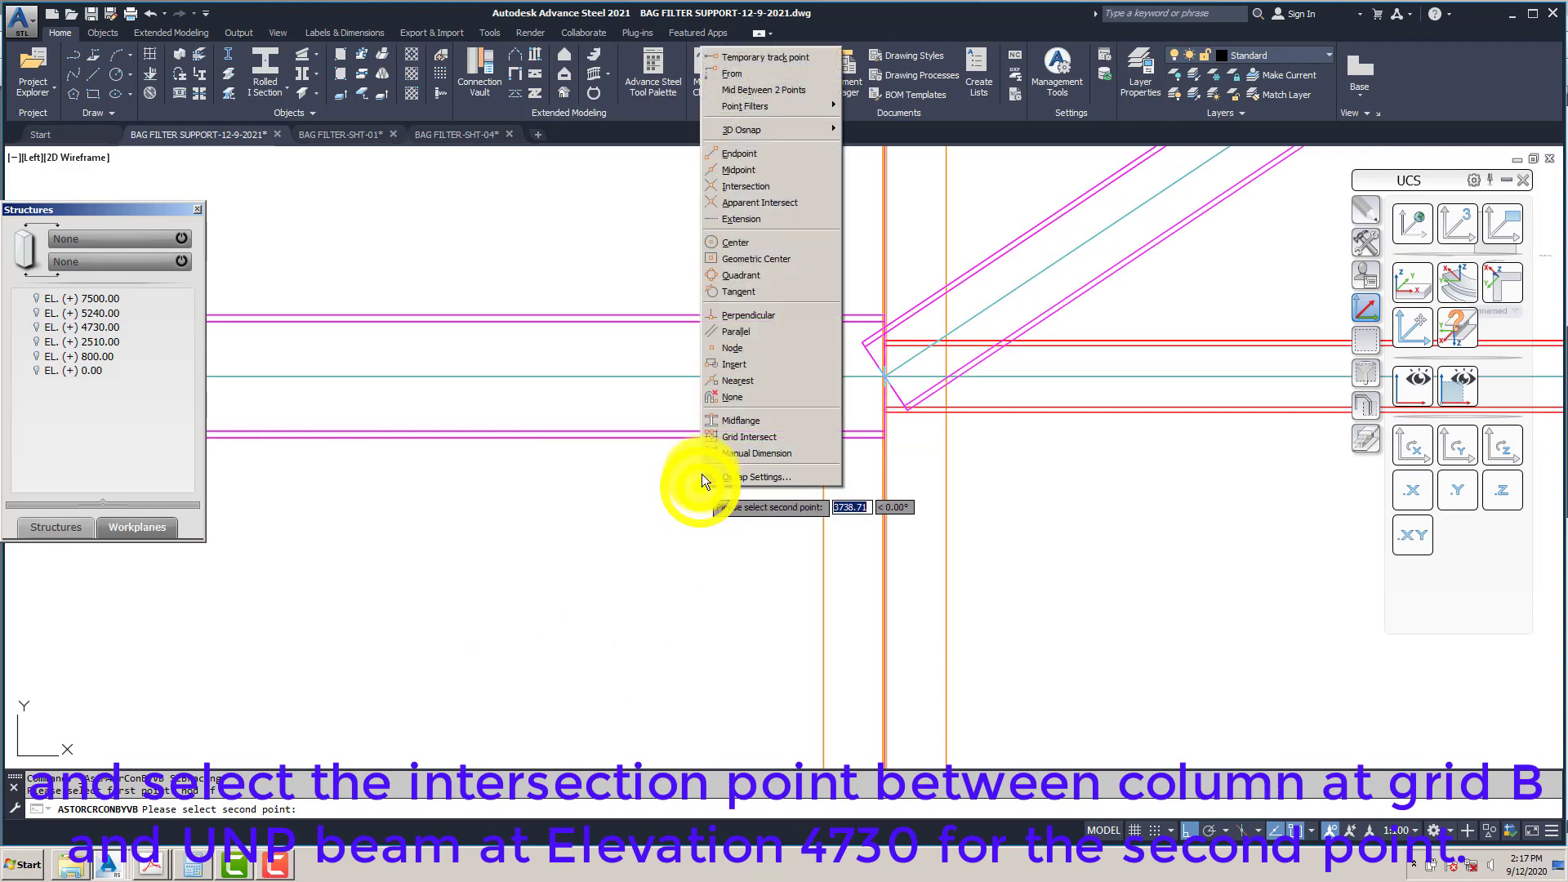
{"action": "left_click", "coordinate": [728, 349]}
Step: Pick the column/4730 beam intersection as the bracing's second point
{"action": "left_click", "coordinate": [898, 365]}
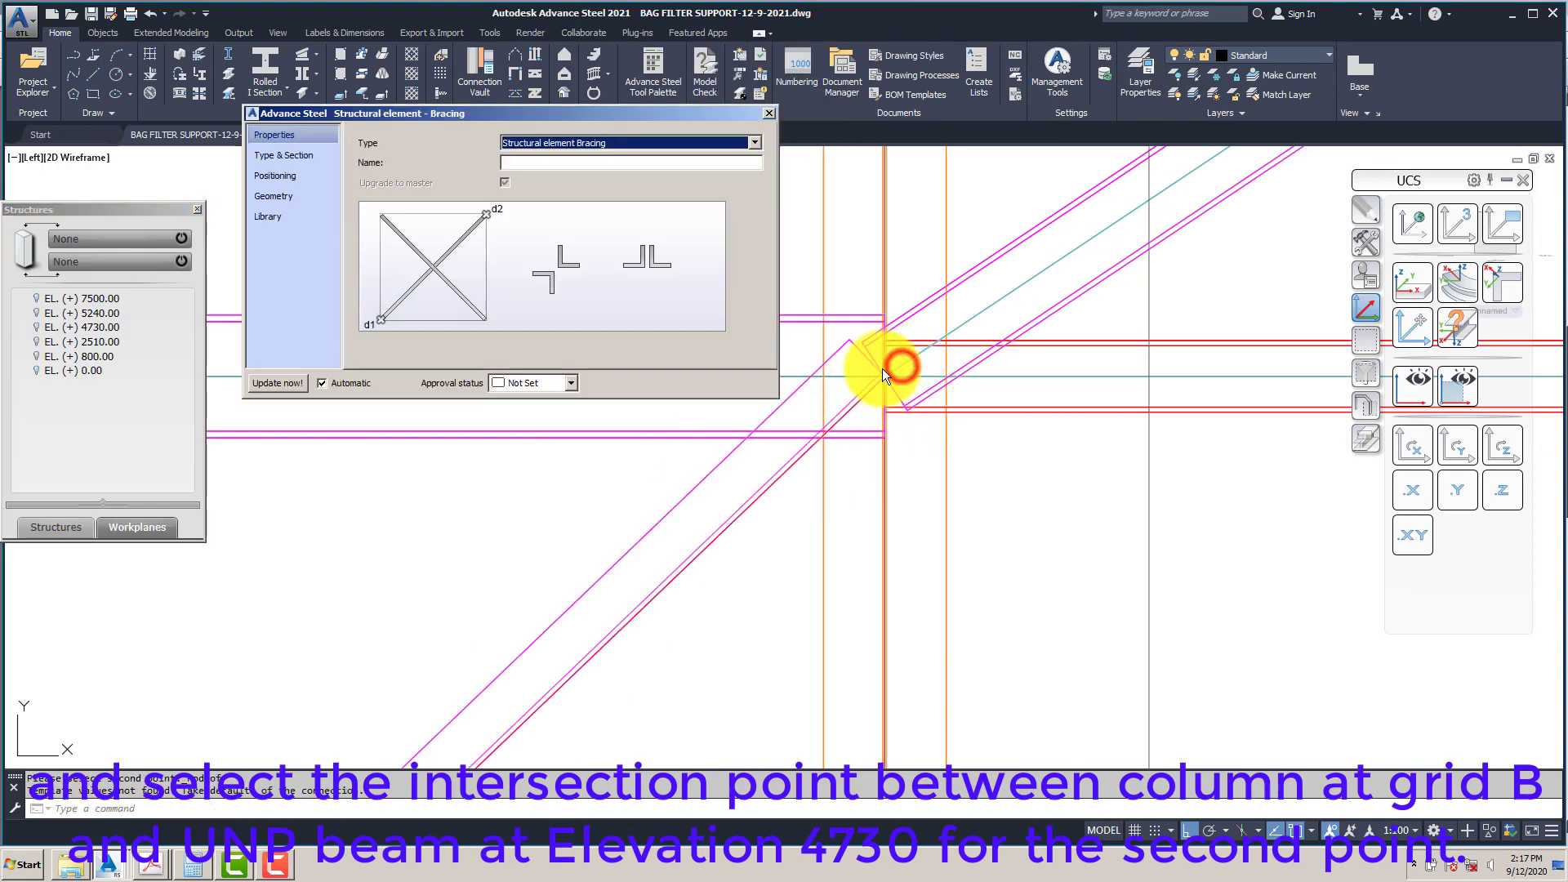
{"action": "left_click_drag", "start_coordinate": [620, 117], "coordinate": [1388, 55]}
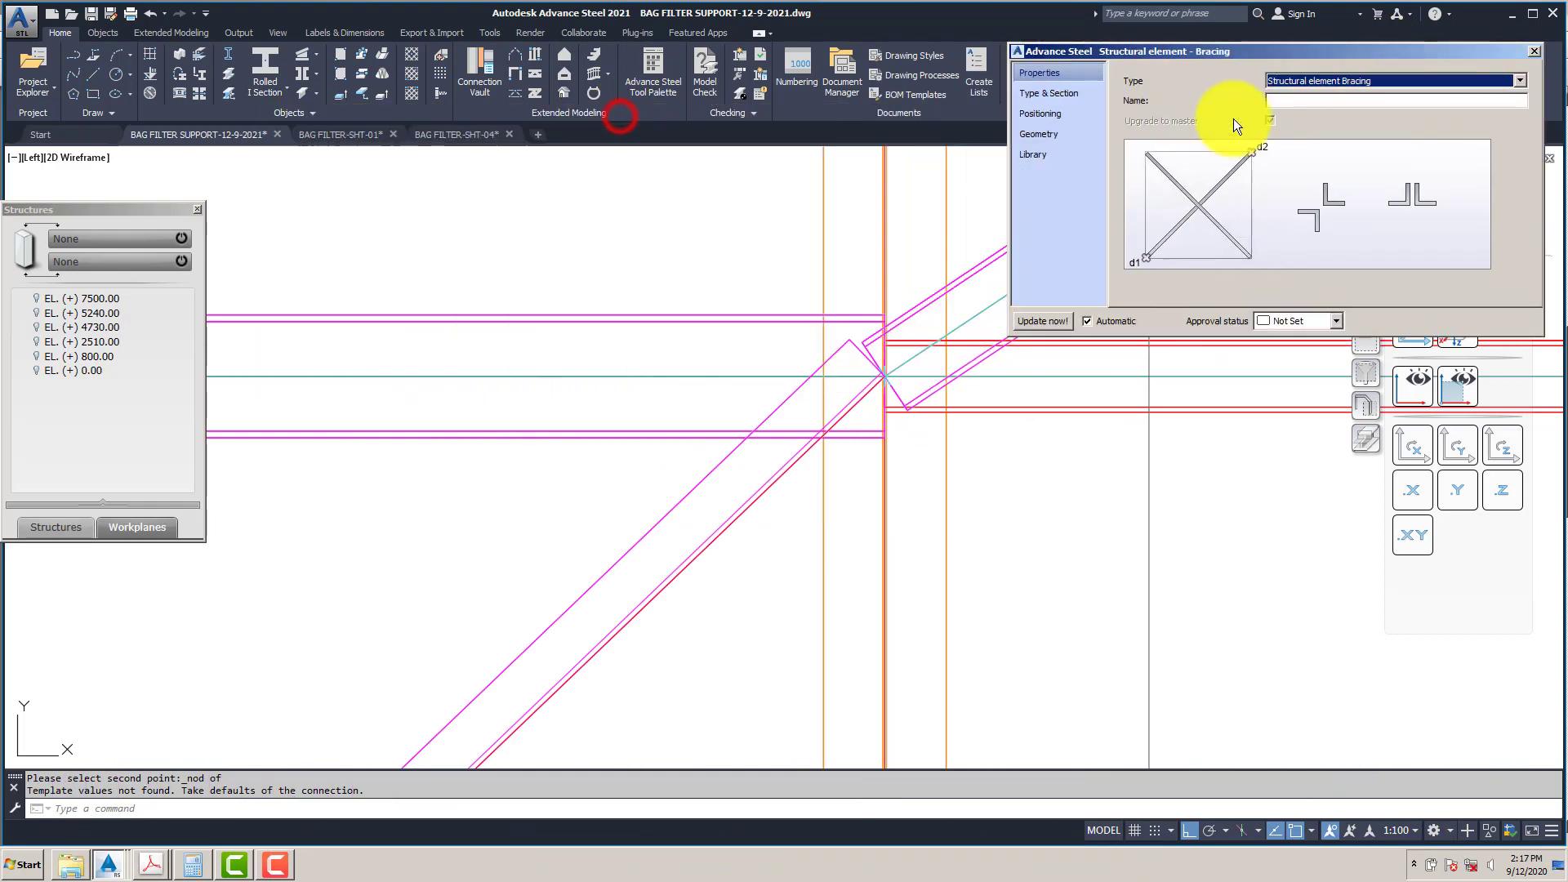
{"action": "left_click", "coordinate": [719, 247]}
{"action": "scroll", "coordinate": [682, 280], "scroll_direction": "down", "scroll_amount": 5}
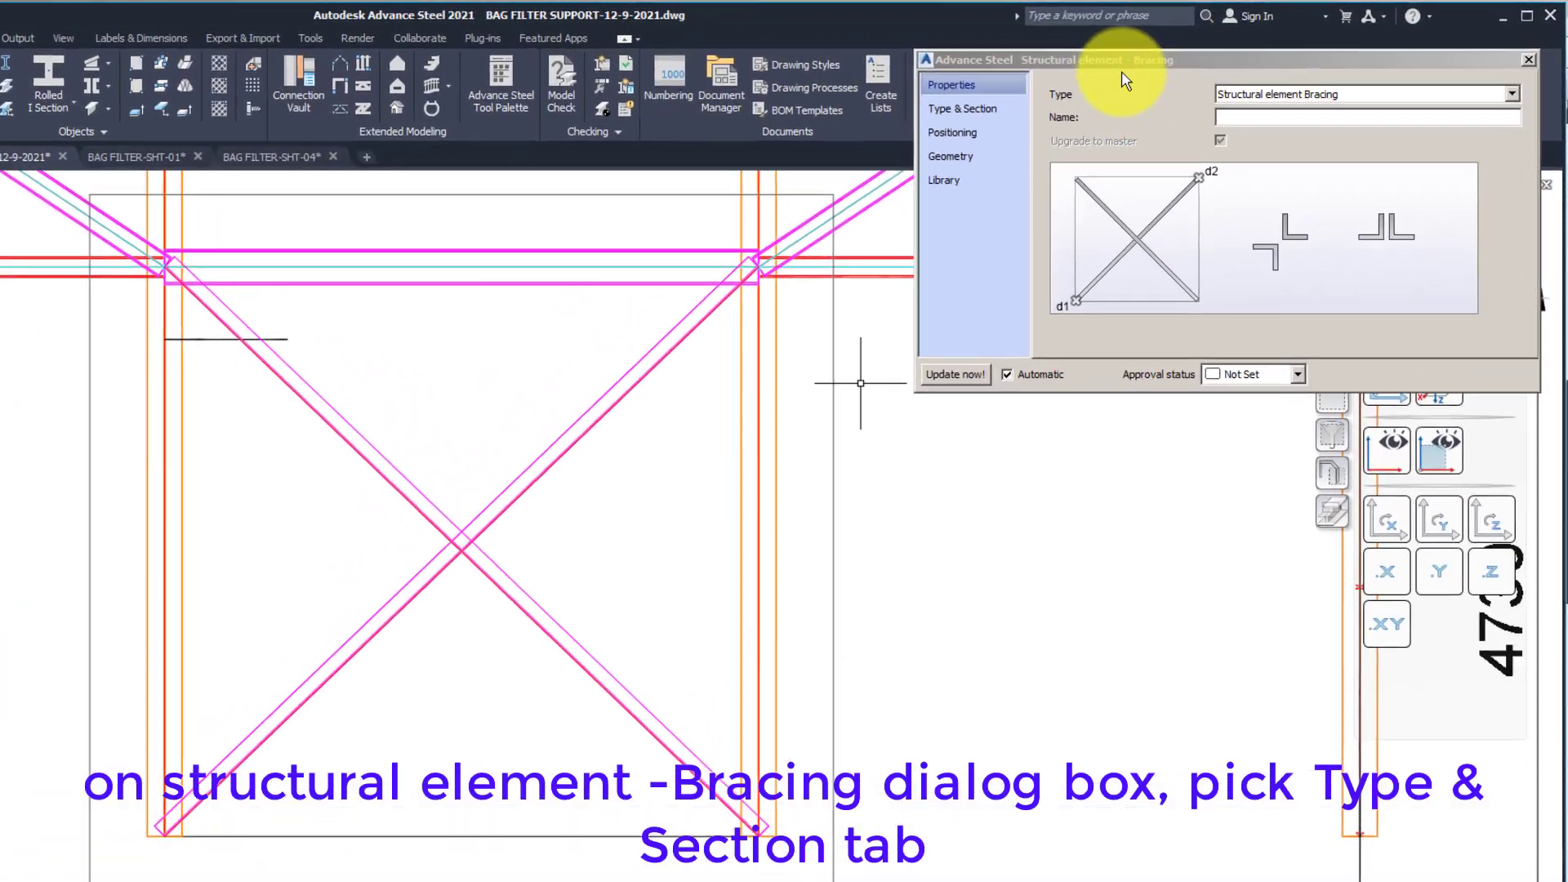
Step: Set the Bracing type to crossed on the Type & Section page
{"action": "left_click", "coordinate": [1184, 52]}
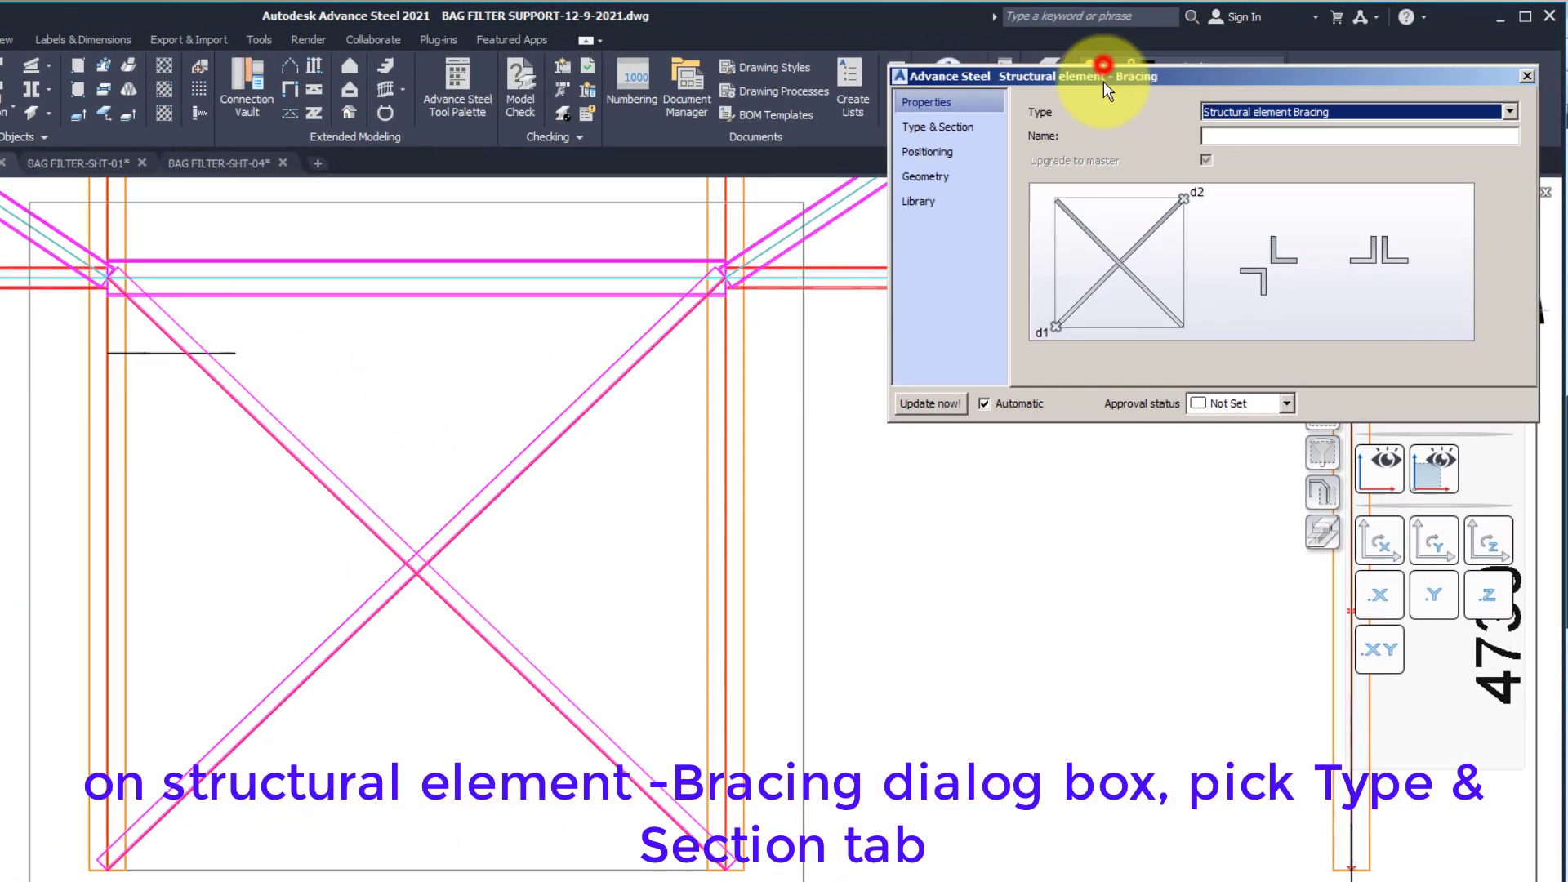
{"action": "left_click", "coordinate": [952, 133]}
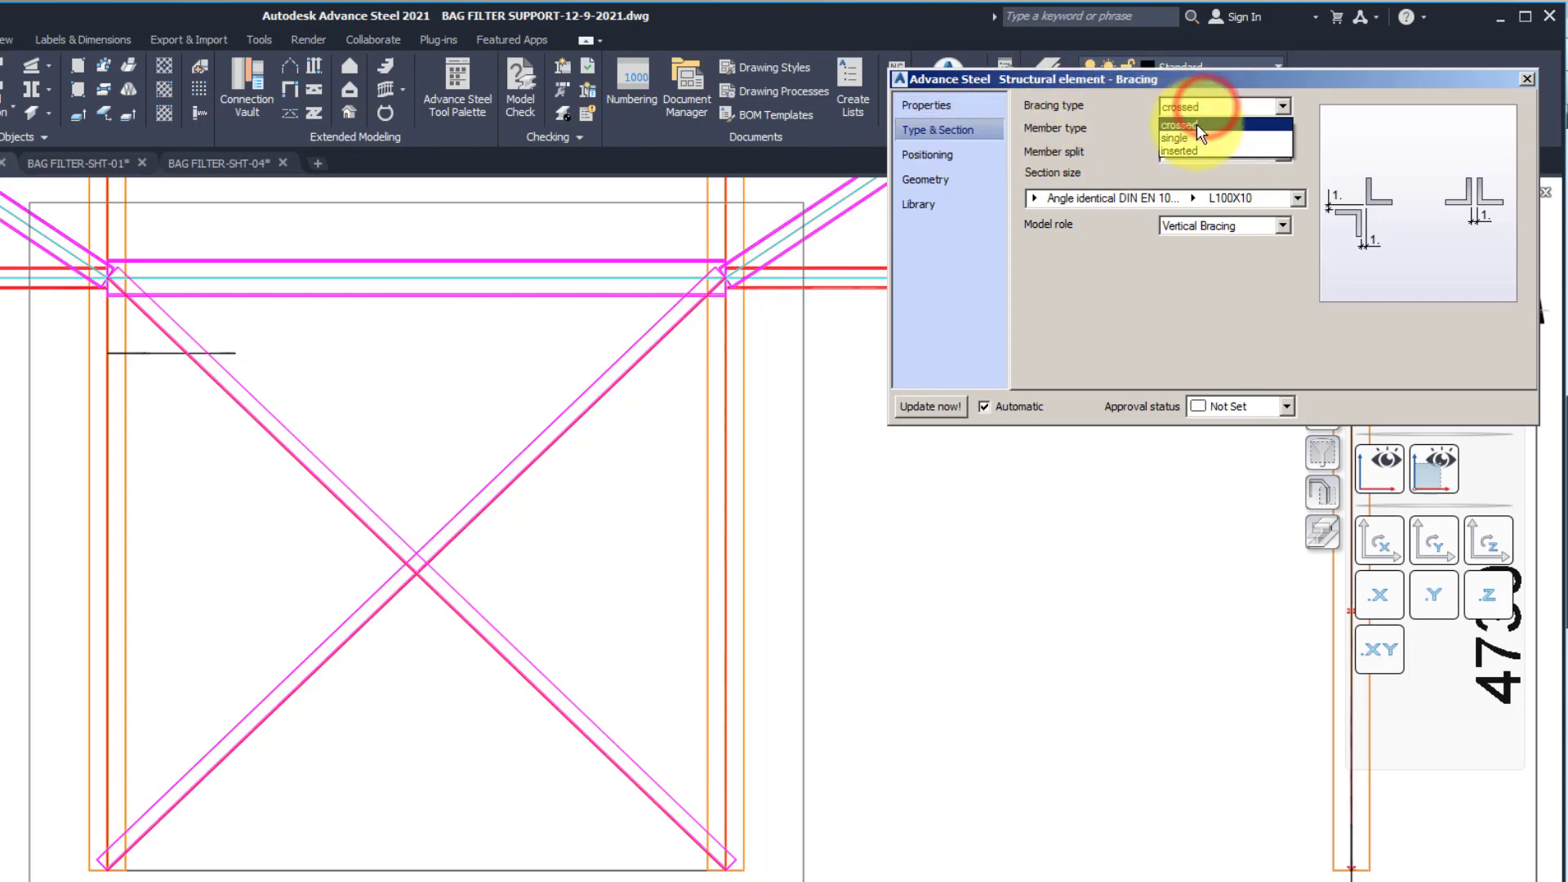
{"action": "left_click", "coordinate": [1192, 137]}
{"action": "left_click", "coordinate": [1192, 111]}
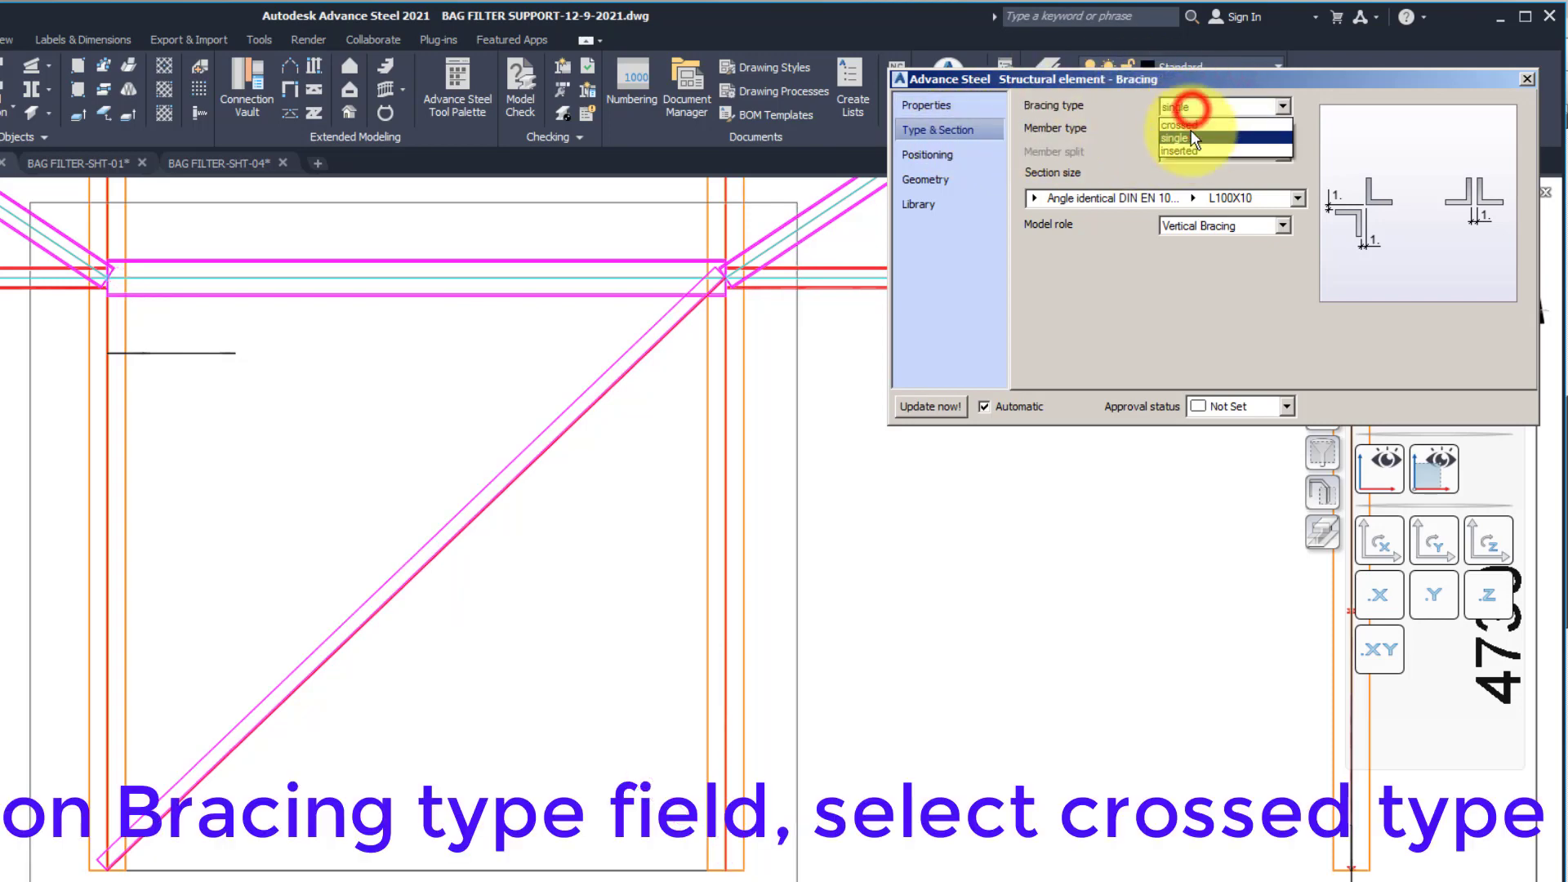
{"action": "left_click", "coordinate": [1189, 145]}
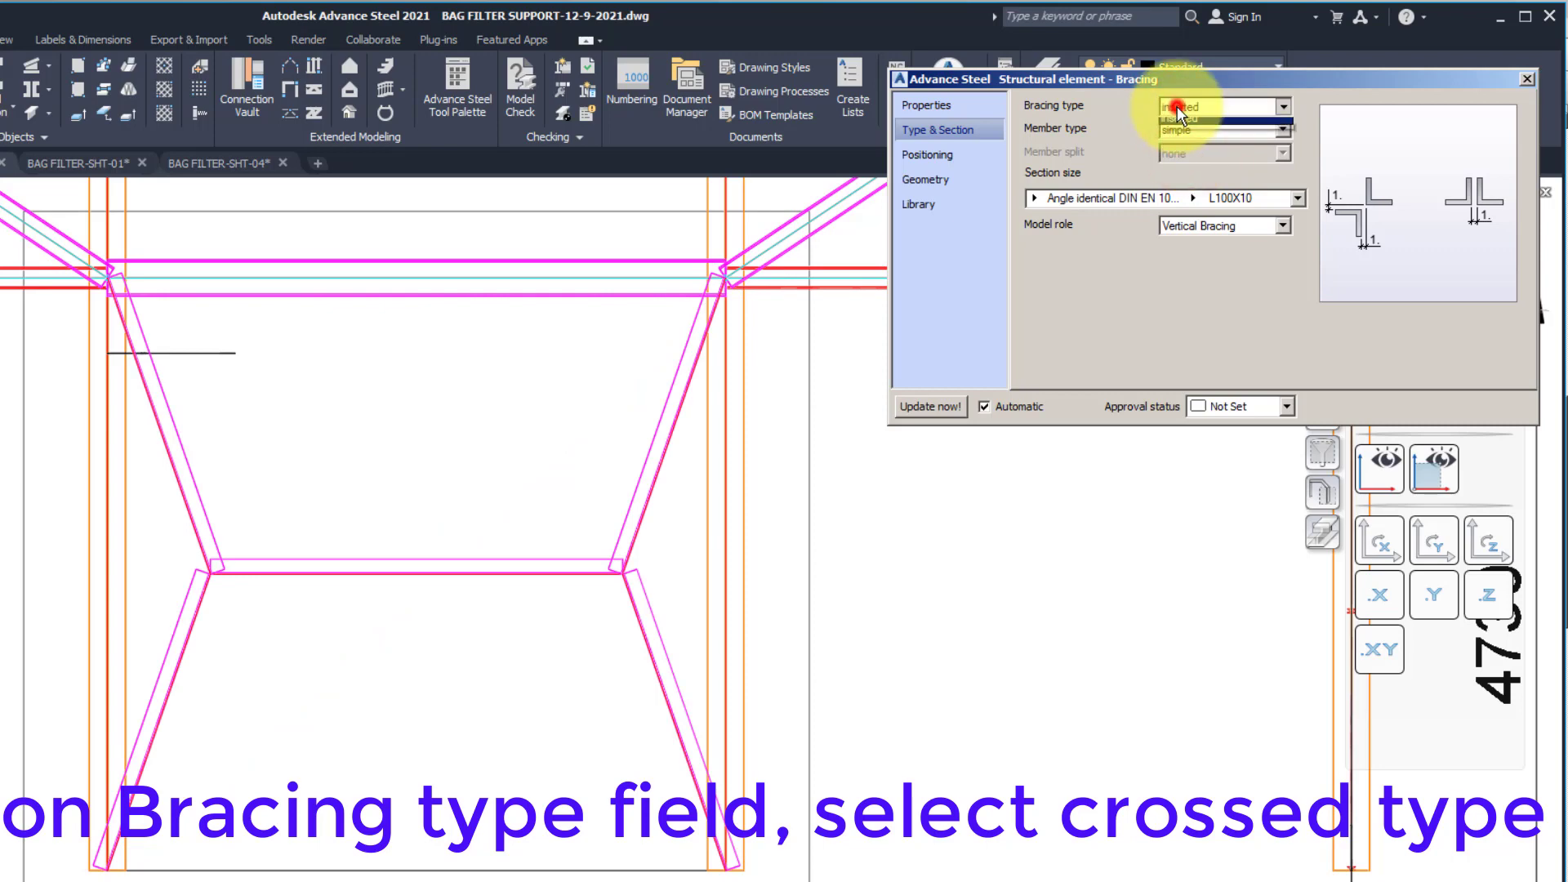
{"action": "left_click", "coordinate": [1178, 125]}
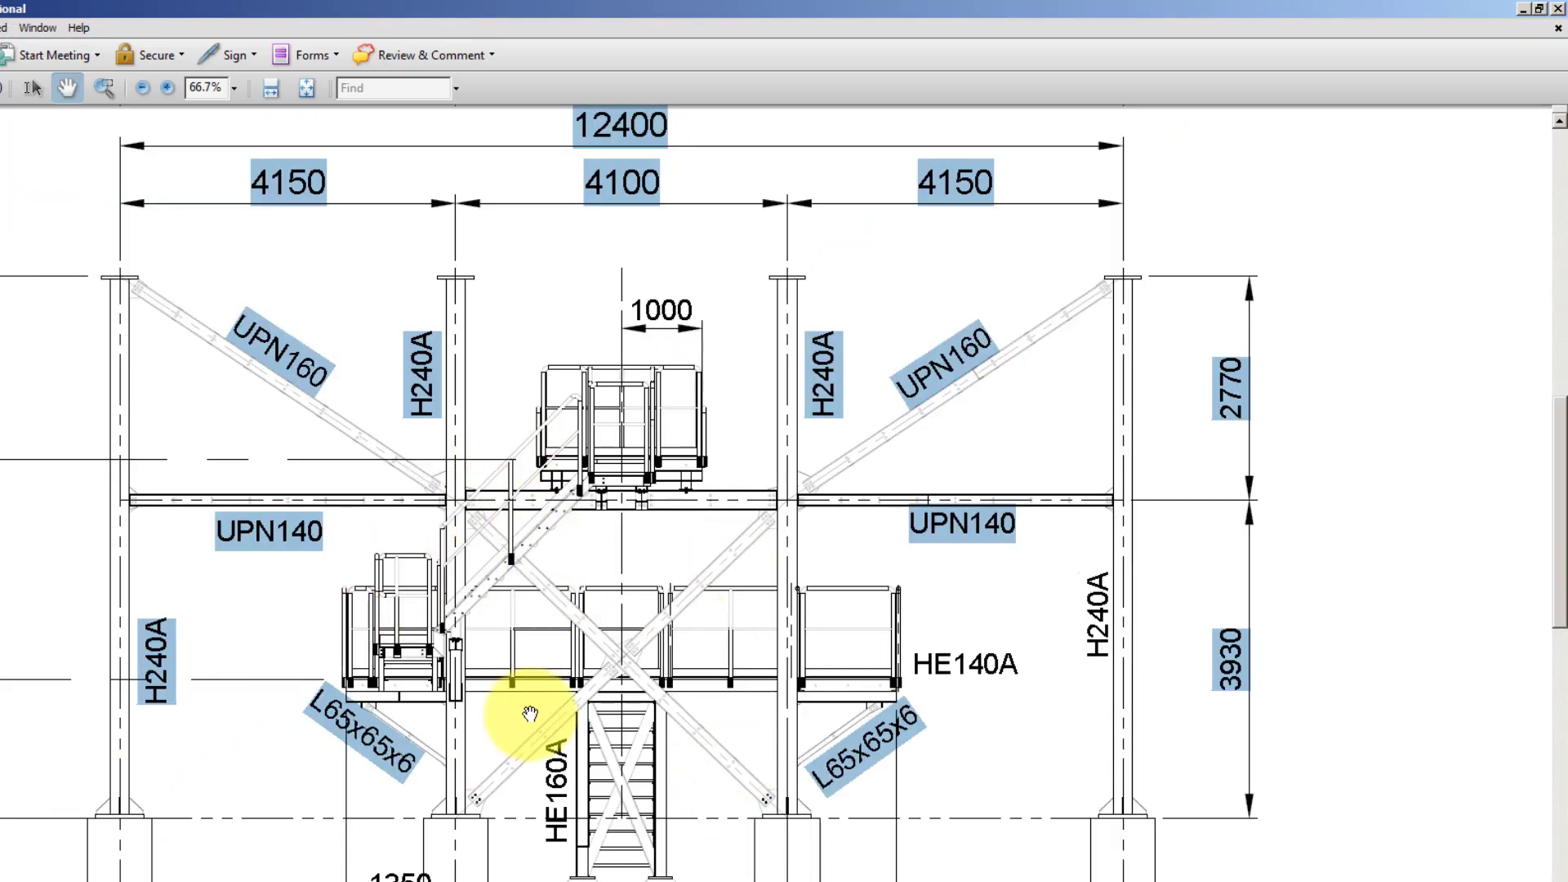
Step: Clear the blue highlights on the reference PDF's bracing labels
{"action": "left_click", "coordinate": [593, 580]}
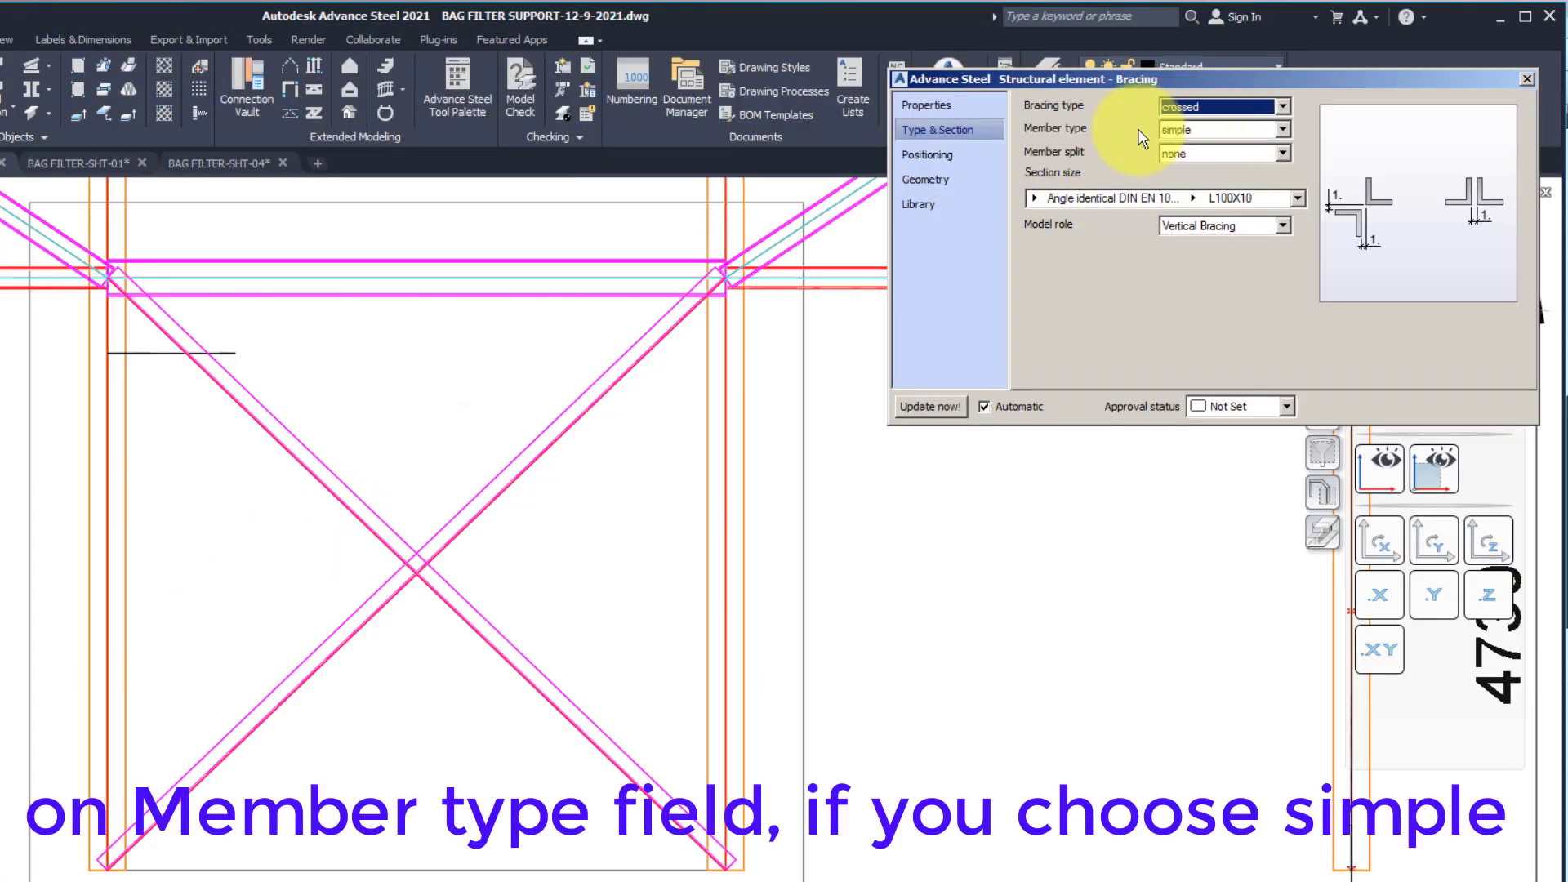
Step: Keep the bracing Member type as simple
{"action": "left_click", "coordinate": [1234, 128]}
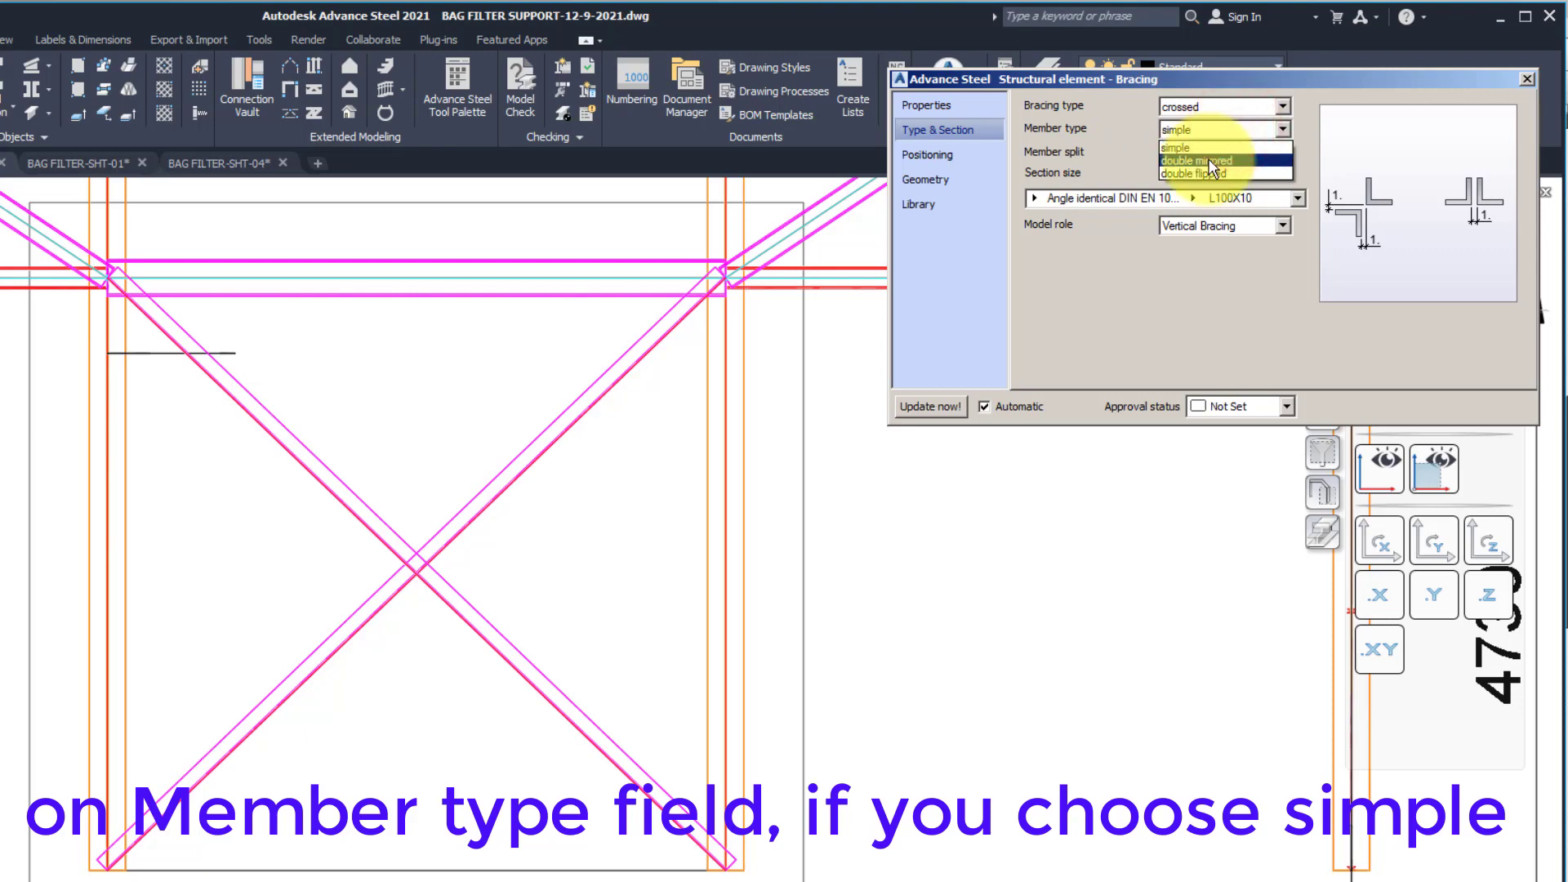
{"action": "left_click", "coordinate": [375, 361]}
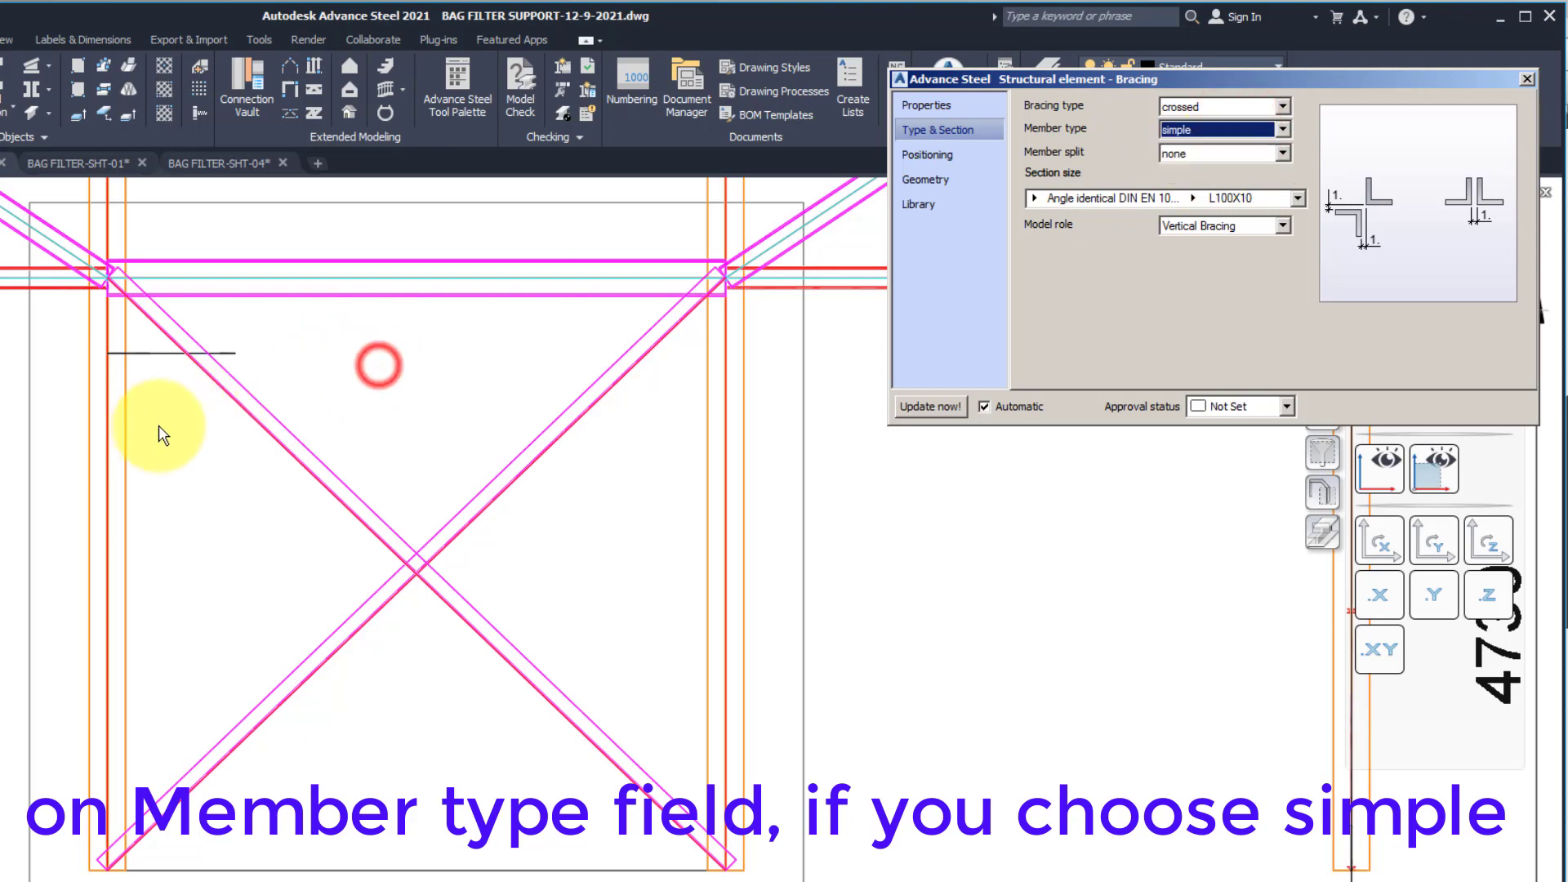
{"action": "left_click", "coordinate": [349, 368]}
{"action": "scroll", "coordinate": [234, 409], "scroll_direction": "down", "scroll_amount": 6}
{"action": "scroll", "coordinate": [377, 417], "scroll_direction": "up", "scroll_amount": 5}
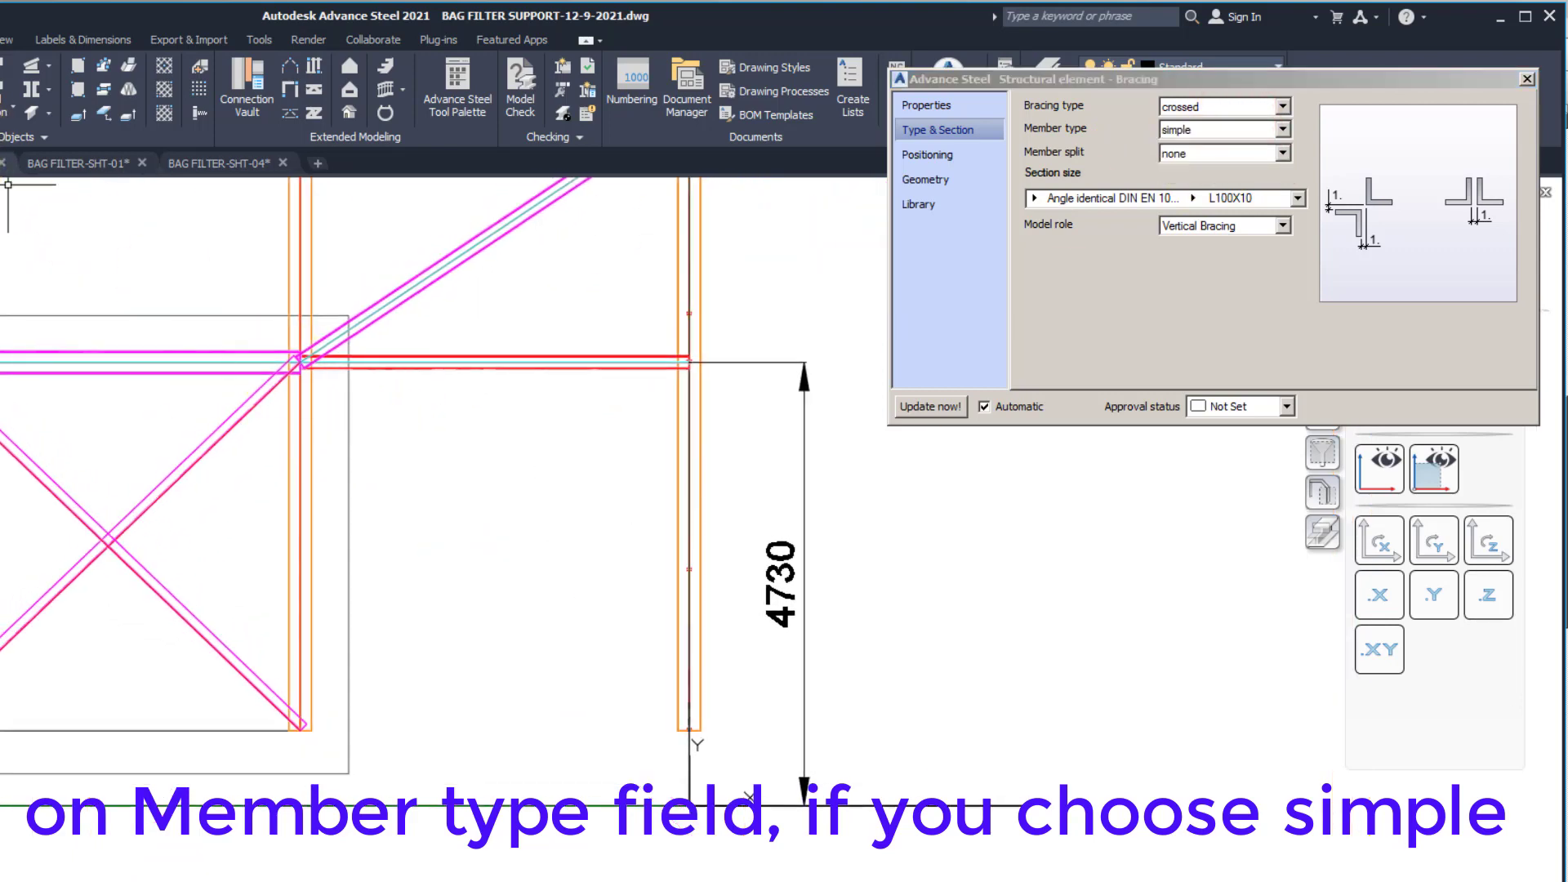
Step: Set the right viewport to SW Isometric with Conceptual shading
{"action": "left_click", "coordinate": [5, 40]}
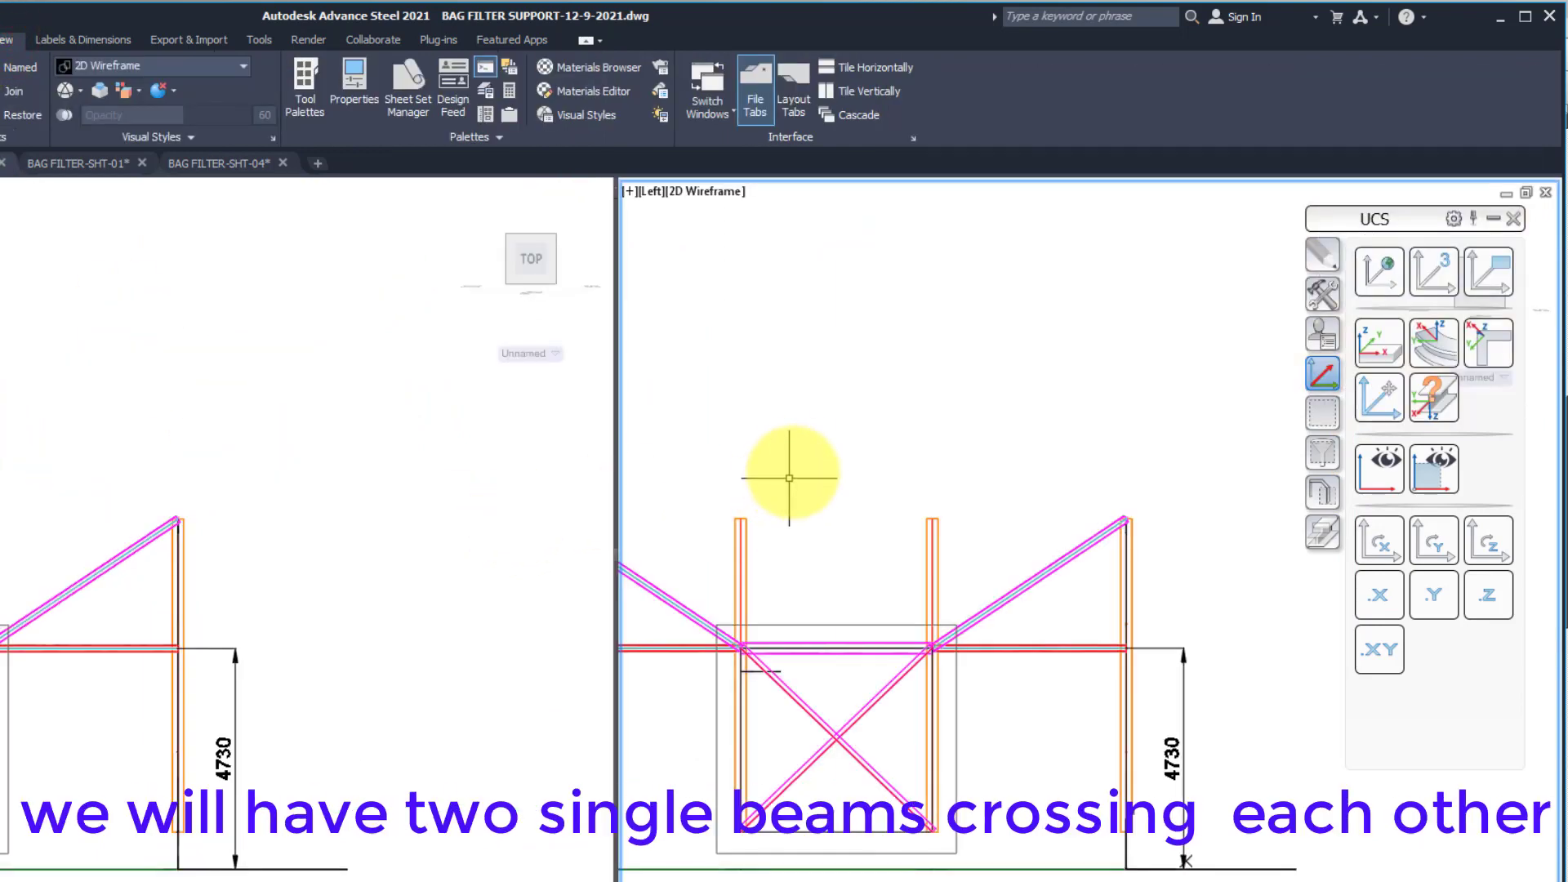
{"action": "left_click", "coordinate": [651, 191]}
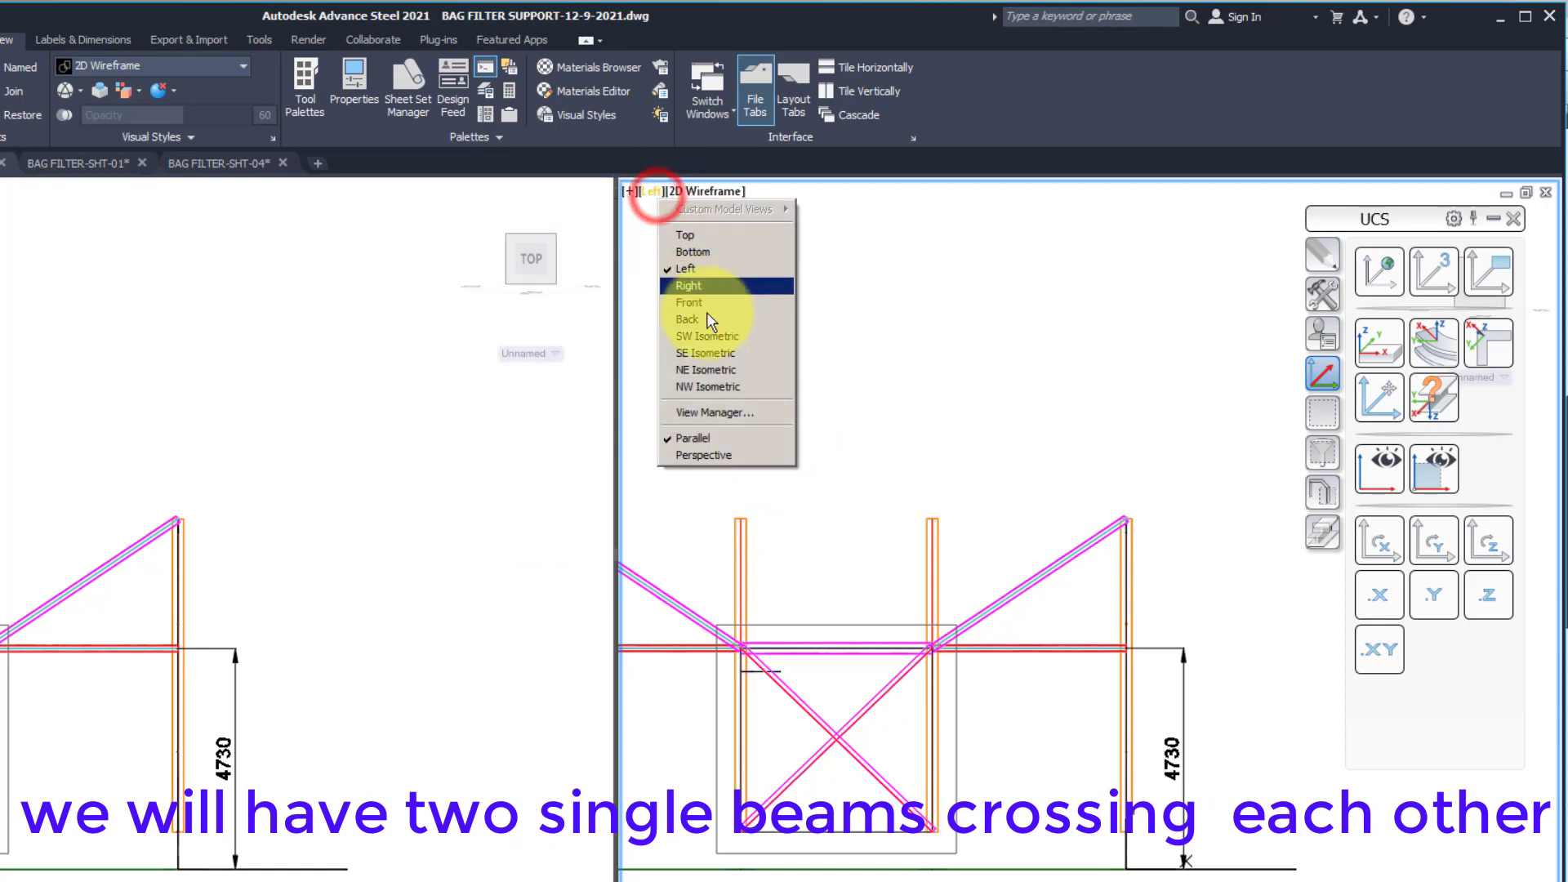
{"action": "left_click", "coordinate": [708, 336]}
{"action": "left_click", "coordinate": [739, 193]}
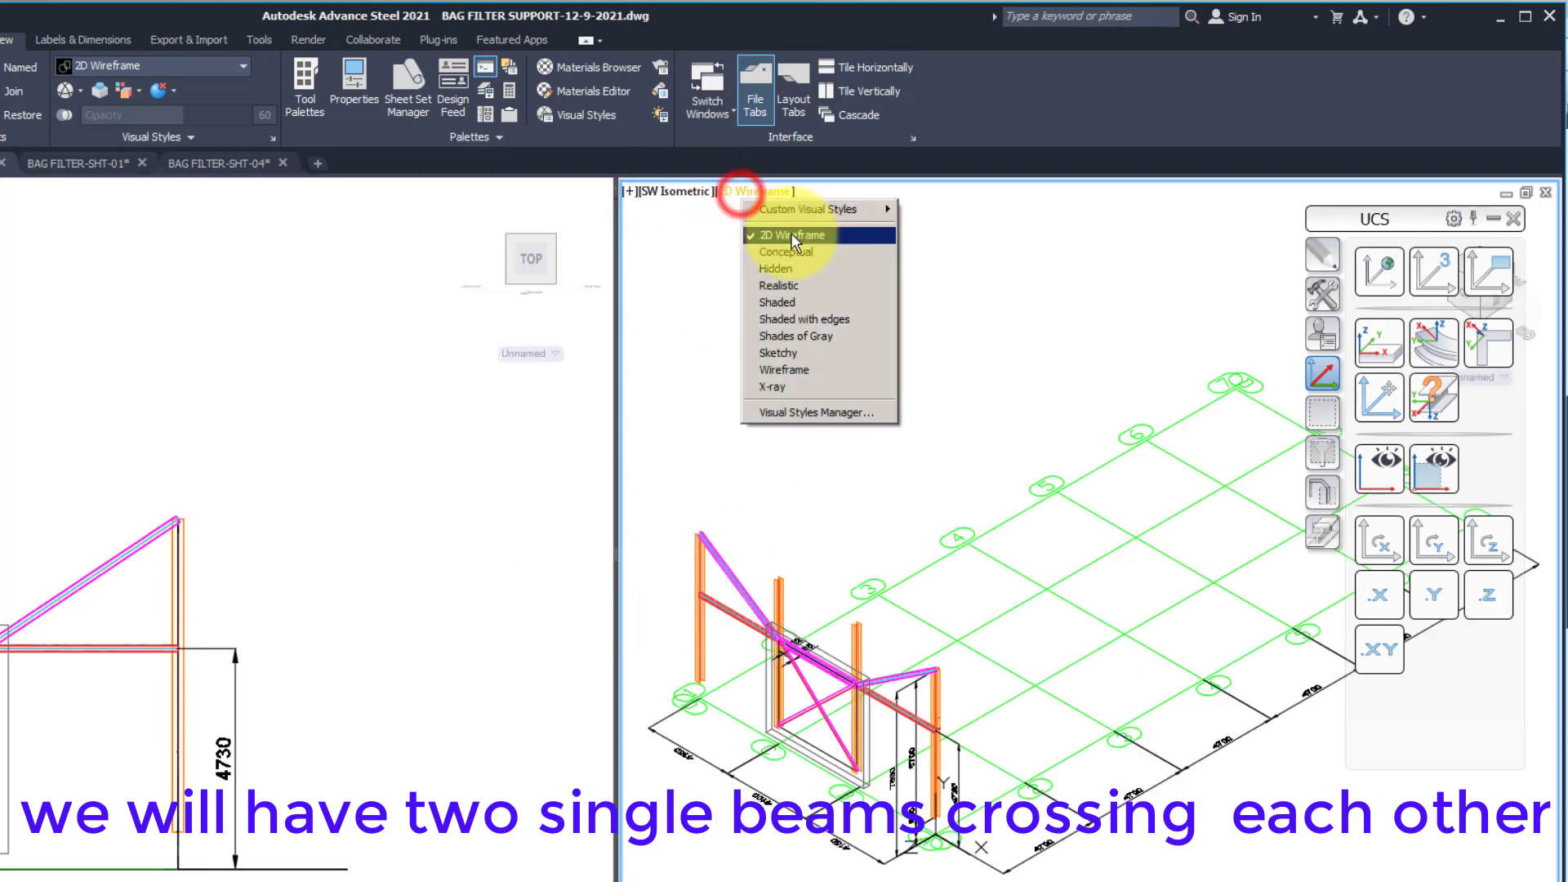
{"action": "left_click", "coordinate": [791, 253]}
{"action": "scroll", "coordinate": [805, 718], "scroll_direction": "up", "scroll_amount": 5}
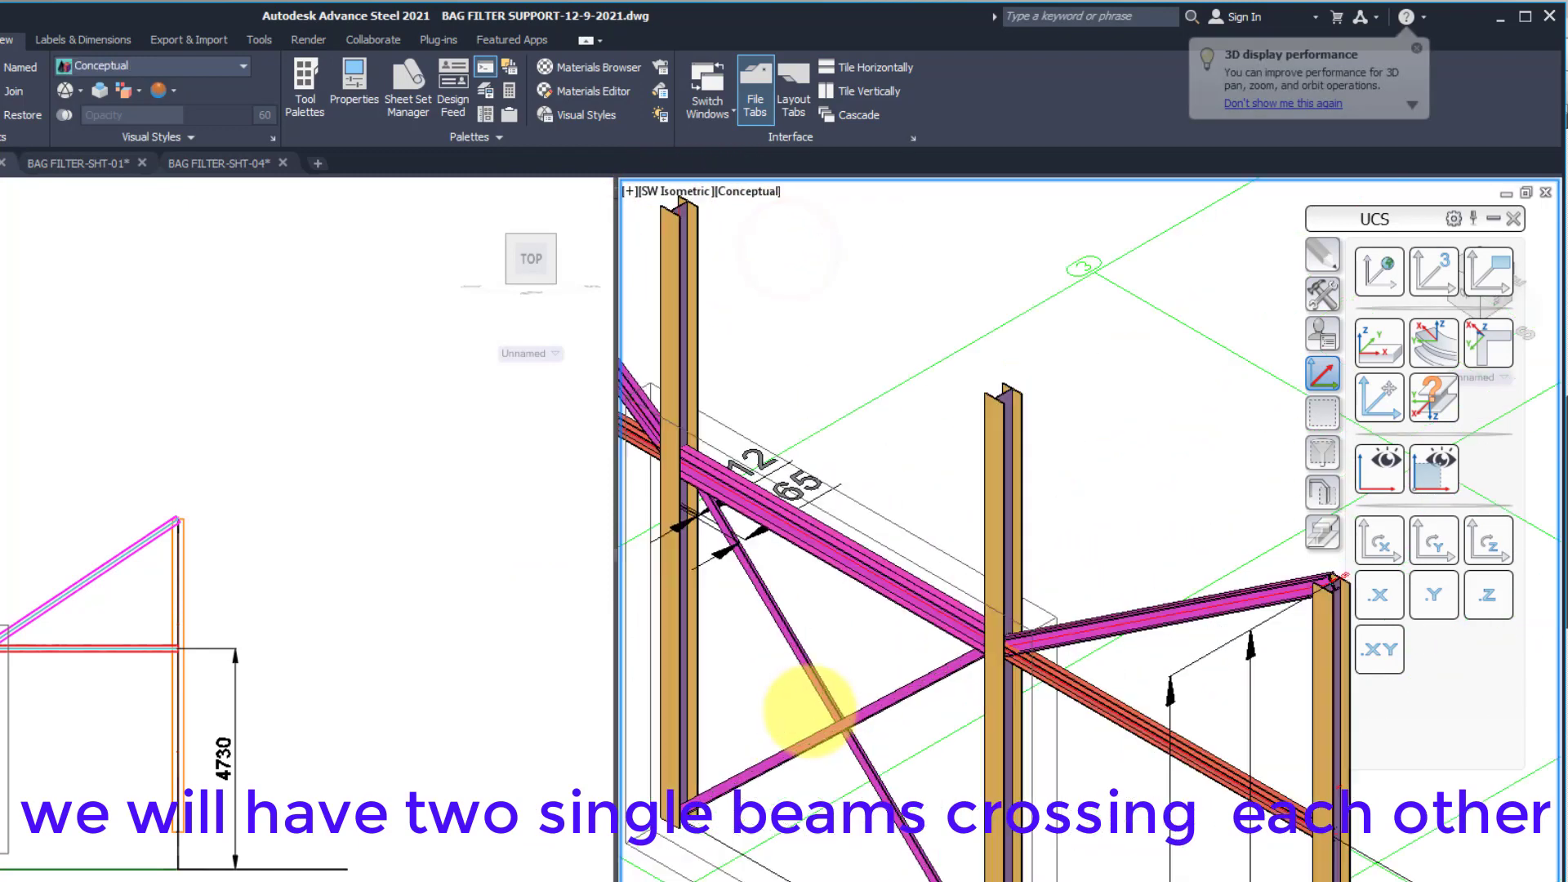
{"action": "scroll", "coordinate": [824, 764], "scroll_direction": "up", "scroll_amount": 3}
{"action": "scroll", "coordinate": [923, 604], "scroll_direction": "up", "scroll_amount": 3}
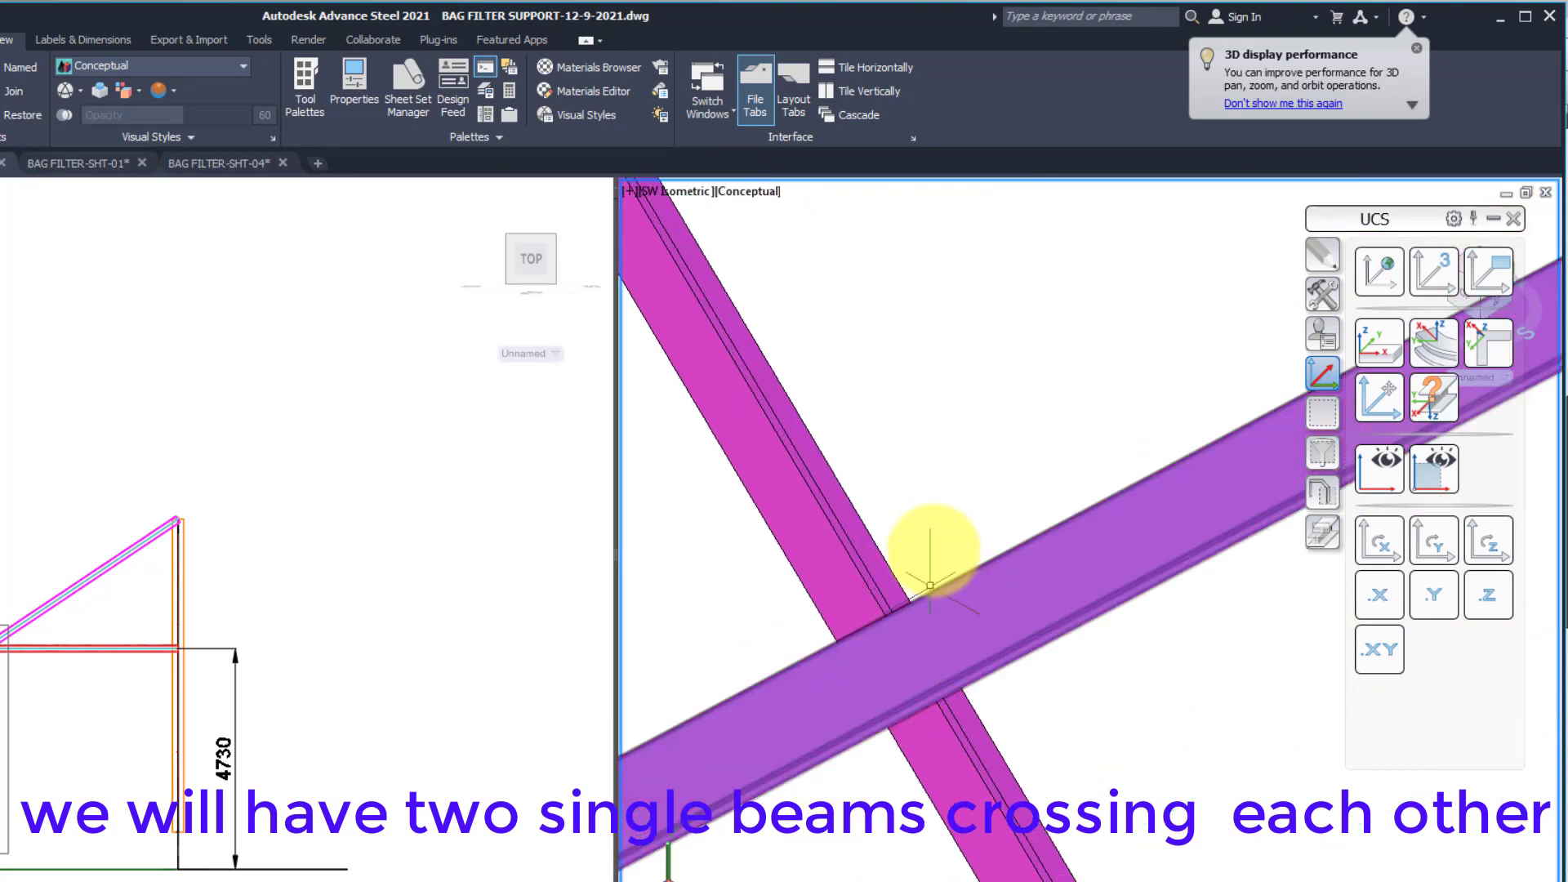
Step: Select the diagonal brace in the elevation view, then clear the selection
{"action": "left_click", "coordinate": [57, 718]}
{"action": "scroll", "coordinate": [56, 718], "scroll_direction": "up", "scroll_amount": 5}
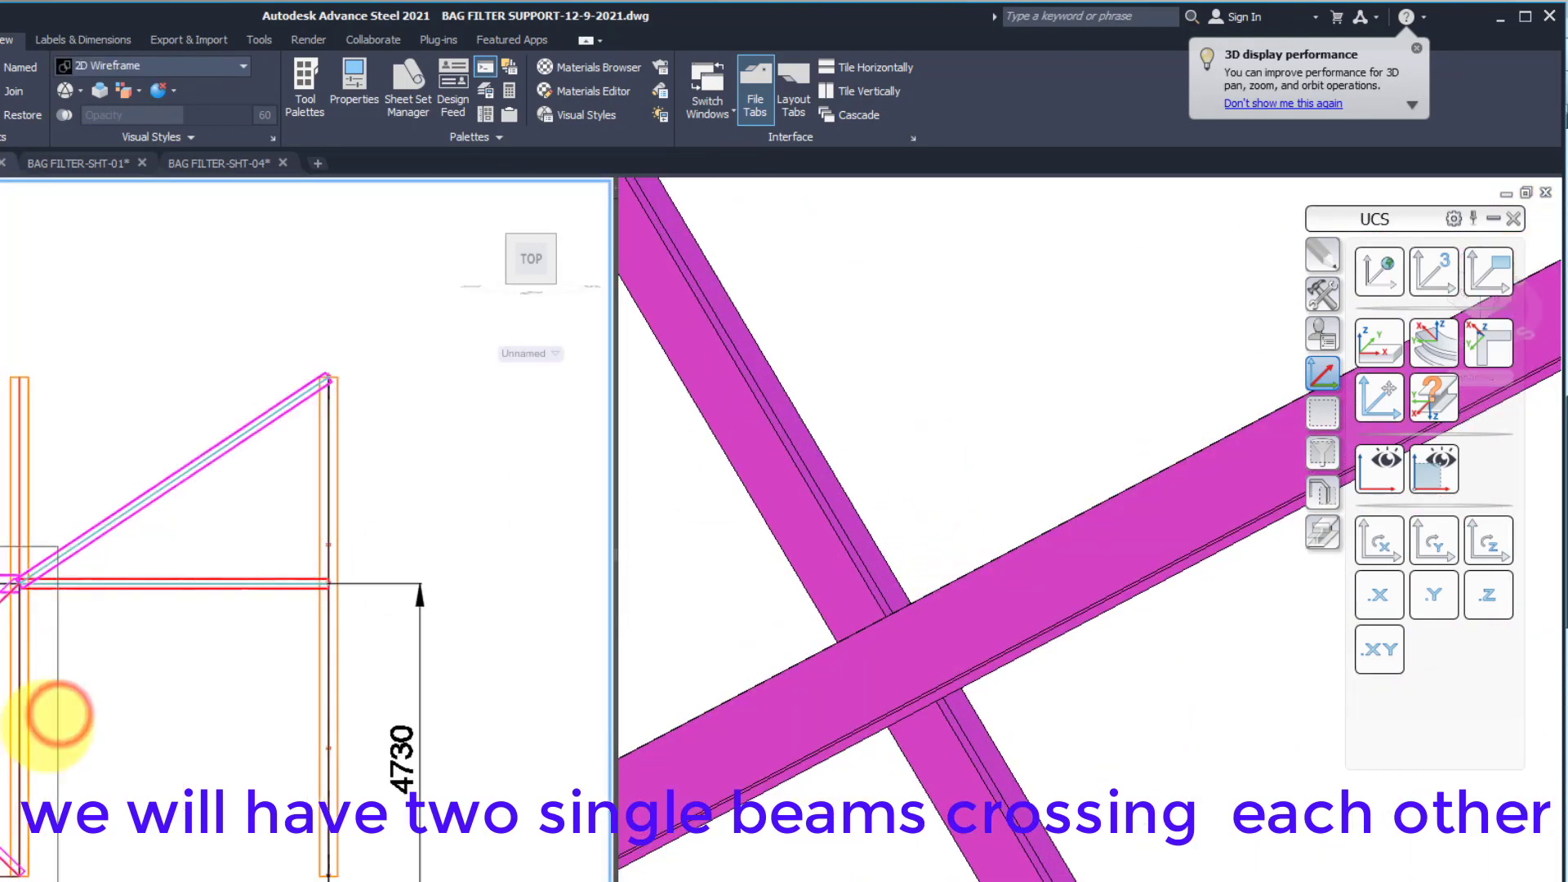
{"action": "scroll", "coordinate": [71, 623], "scroll_direction": "up", "scroll_amount": 2}
{"action": "scroll", "coordinate": [262, 553], "scroll_direction": "down", "scroll_amount": 3}
{"action": "left_click", "coordinate": [221, 584]}
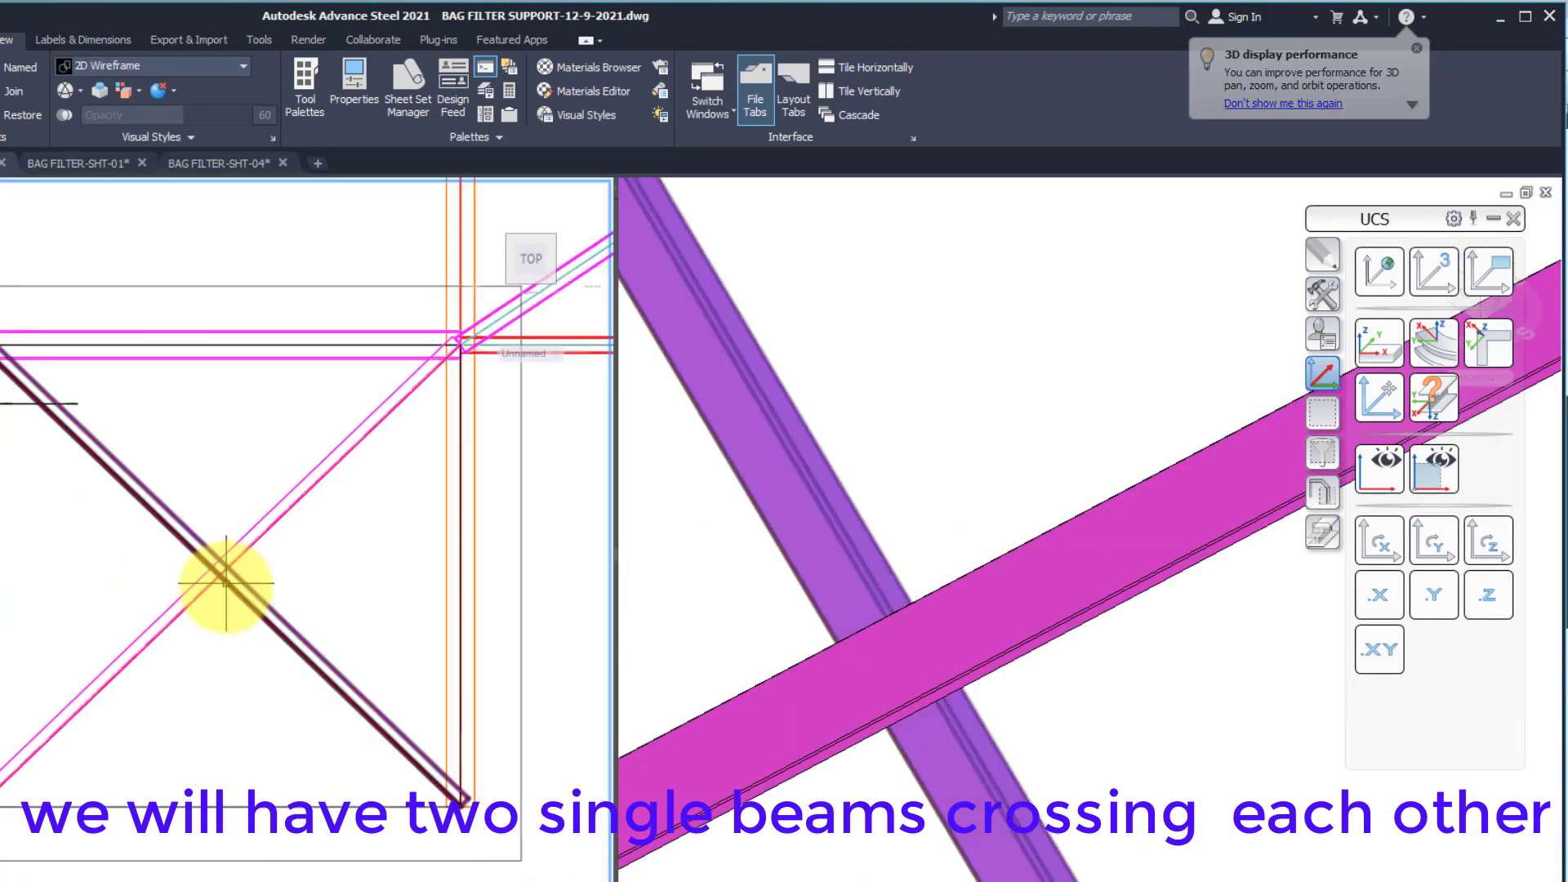
{"action": "scroll", "coordinate": [228, 580], "scroll_direction": "down", "scroll_amount": 2}
{"action": "key", "text": "Escape"}
Step: Orbit the 3D view to inspect the crossing braces, then select a brace in elevation
{"action": "left_click", "coordinate": [910, 525]}
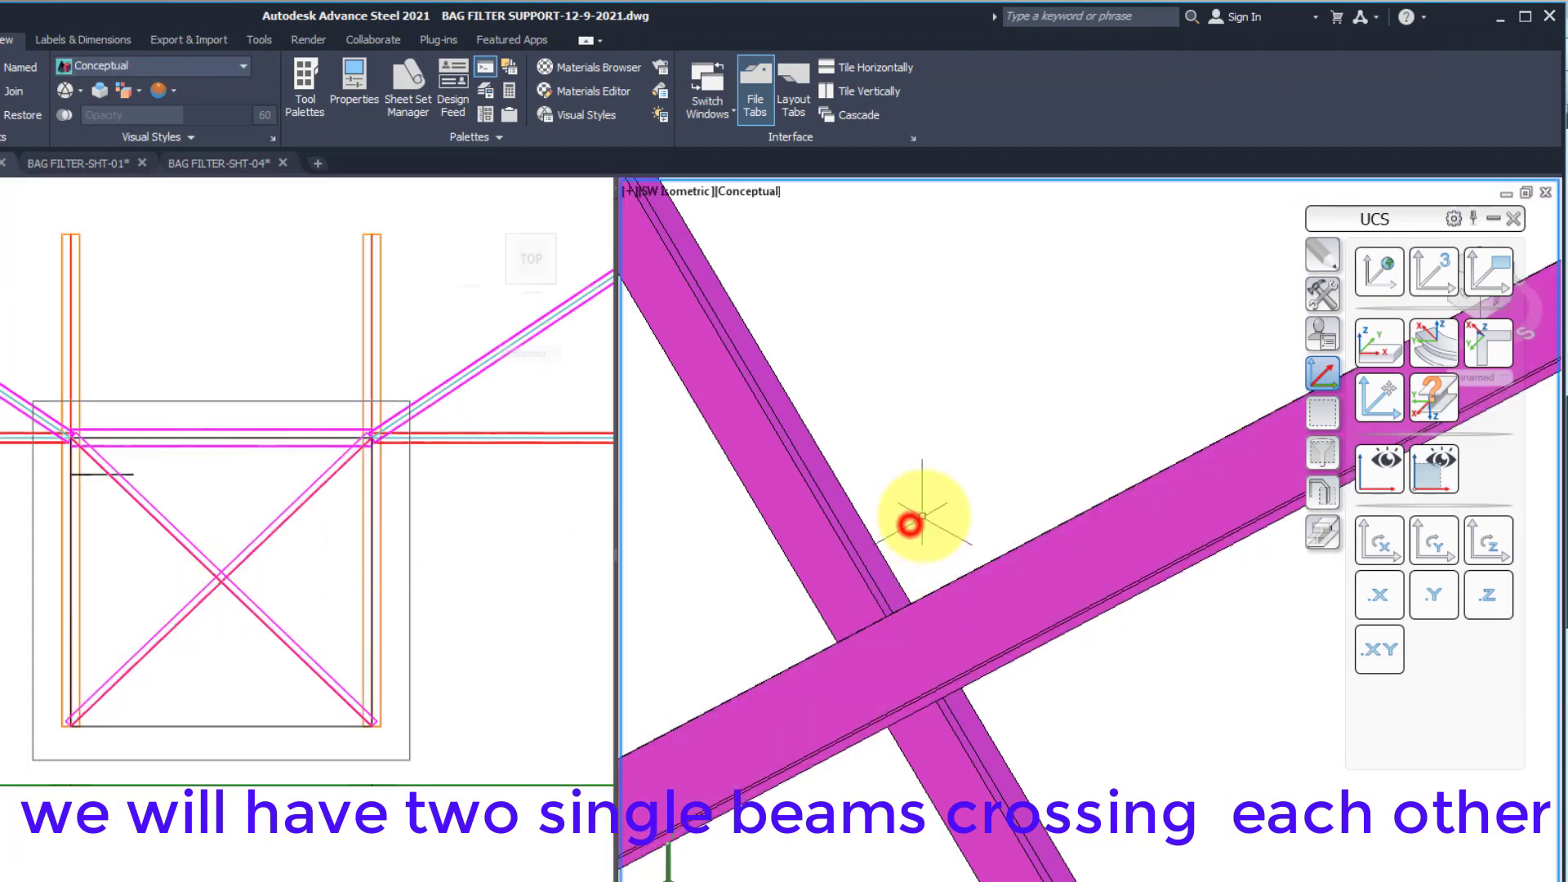
{"action": "scroll", "coordinate": [936, 535], "scroll_direction": "down", "scroll_amount": 1}
{"action": "middle_click_drag", "start_coordinate": [907, 585], "coordinate": [850, 578], "text": "shift"}
{"action": "left_click", "coordinate": [1012, 515]}
{"action": "middle_click_drag", "start_coordinate": [1071, 448], "coordinate": [1015, 497], "text": "shift"}
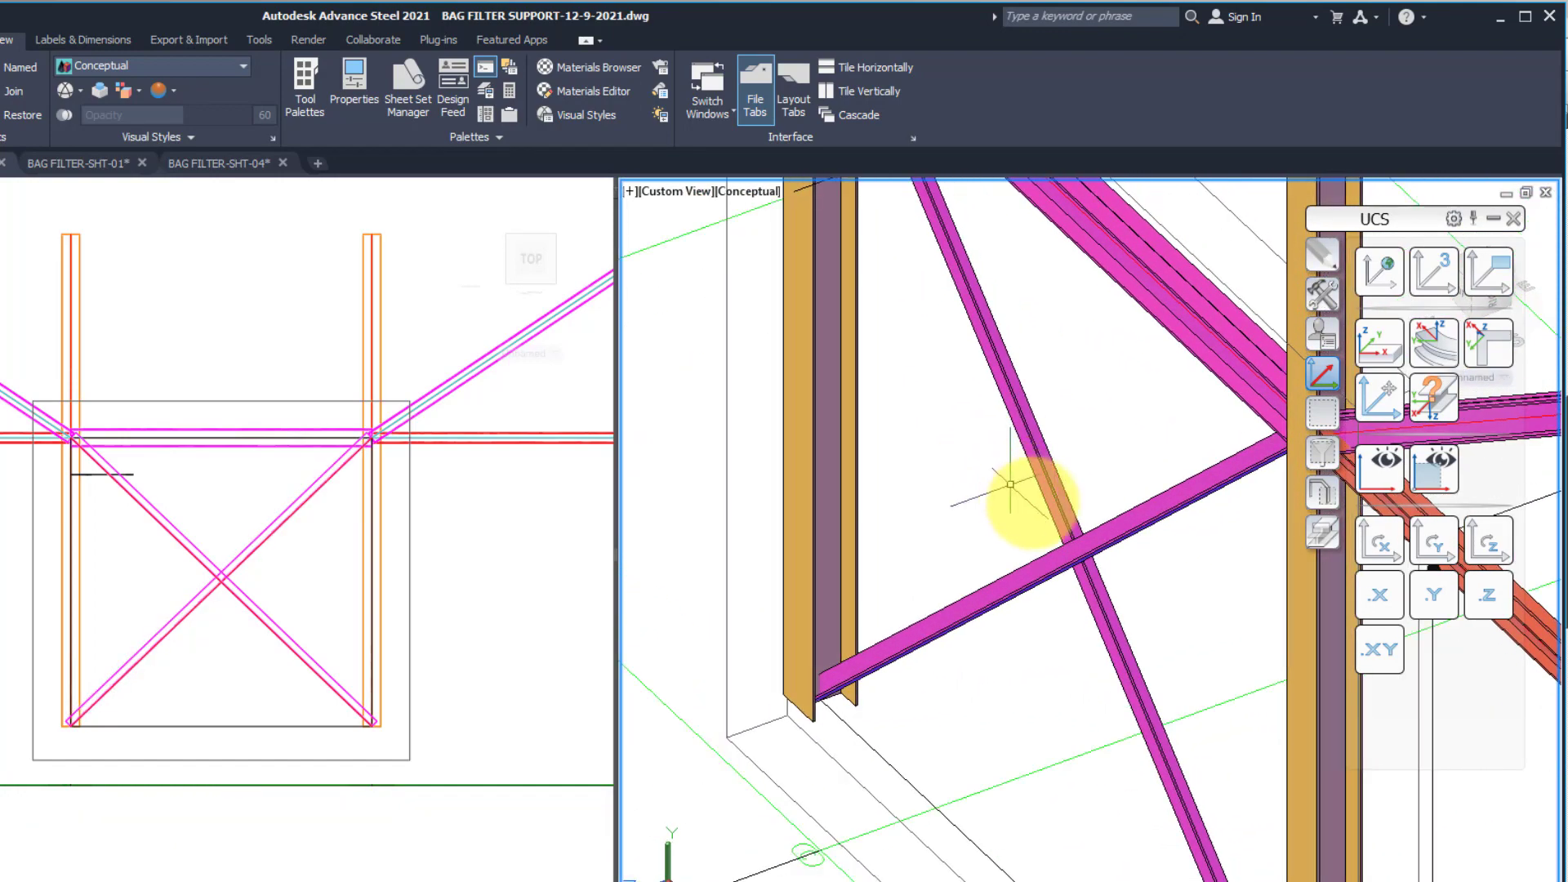
{"action": "scroll", "coordinate": [1078, 527], "scroll_direction": "up", "scroll_amount": 3}
{"action": "left_click", "coordinate": [270, 561]}
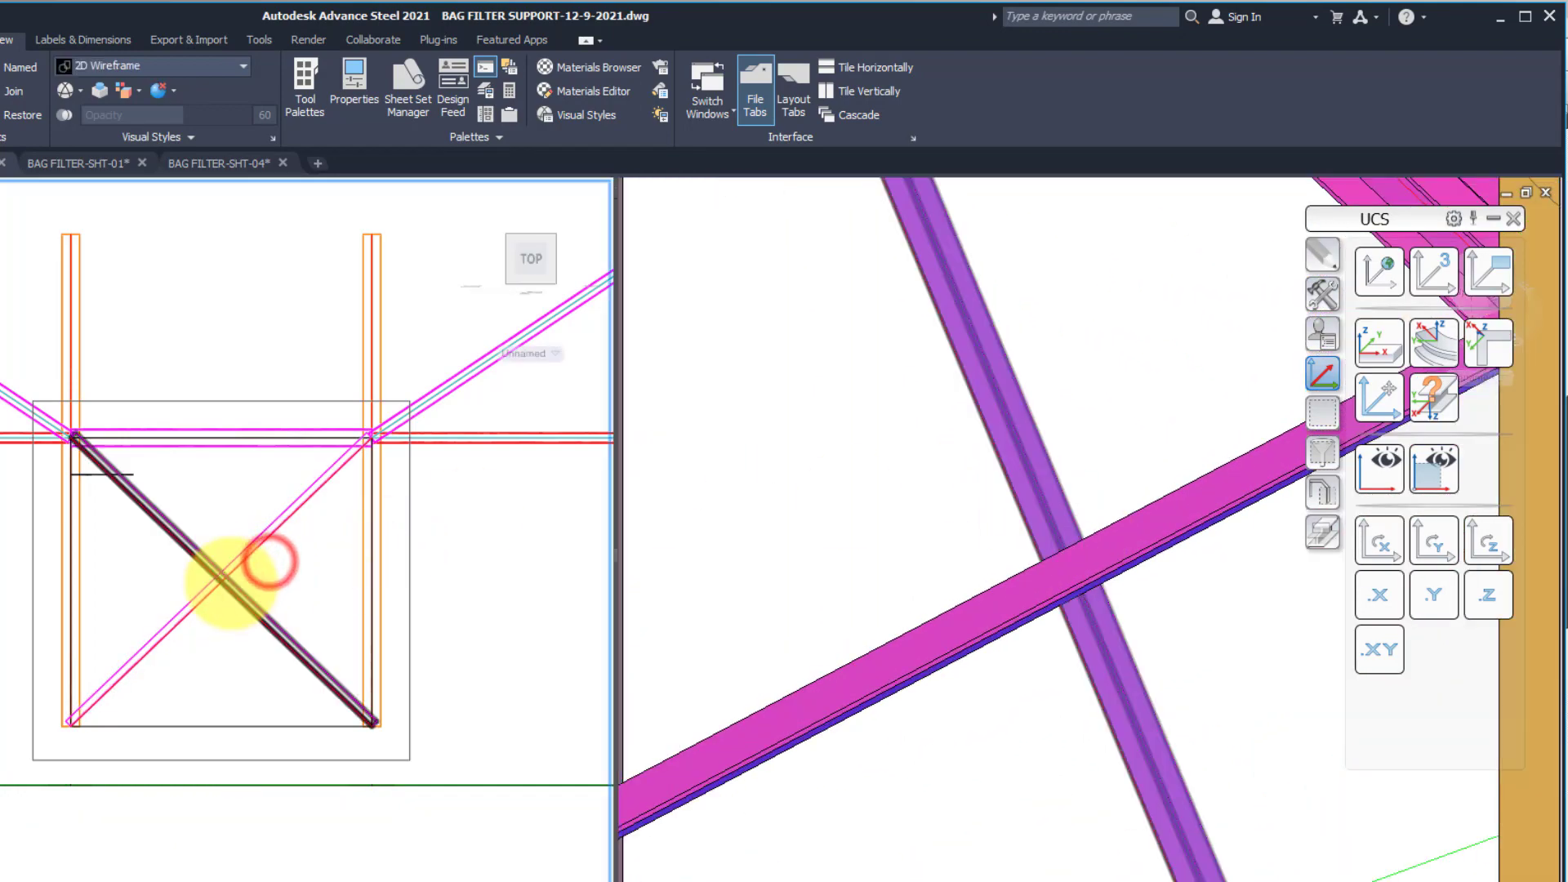
{"action": "scroll", "coordinate": [270, 561], "scroll_direction": "up", "scroll_amount": 5}
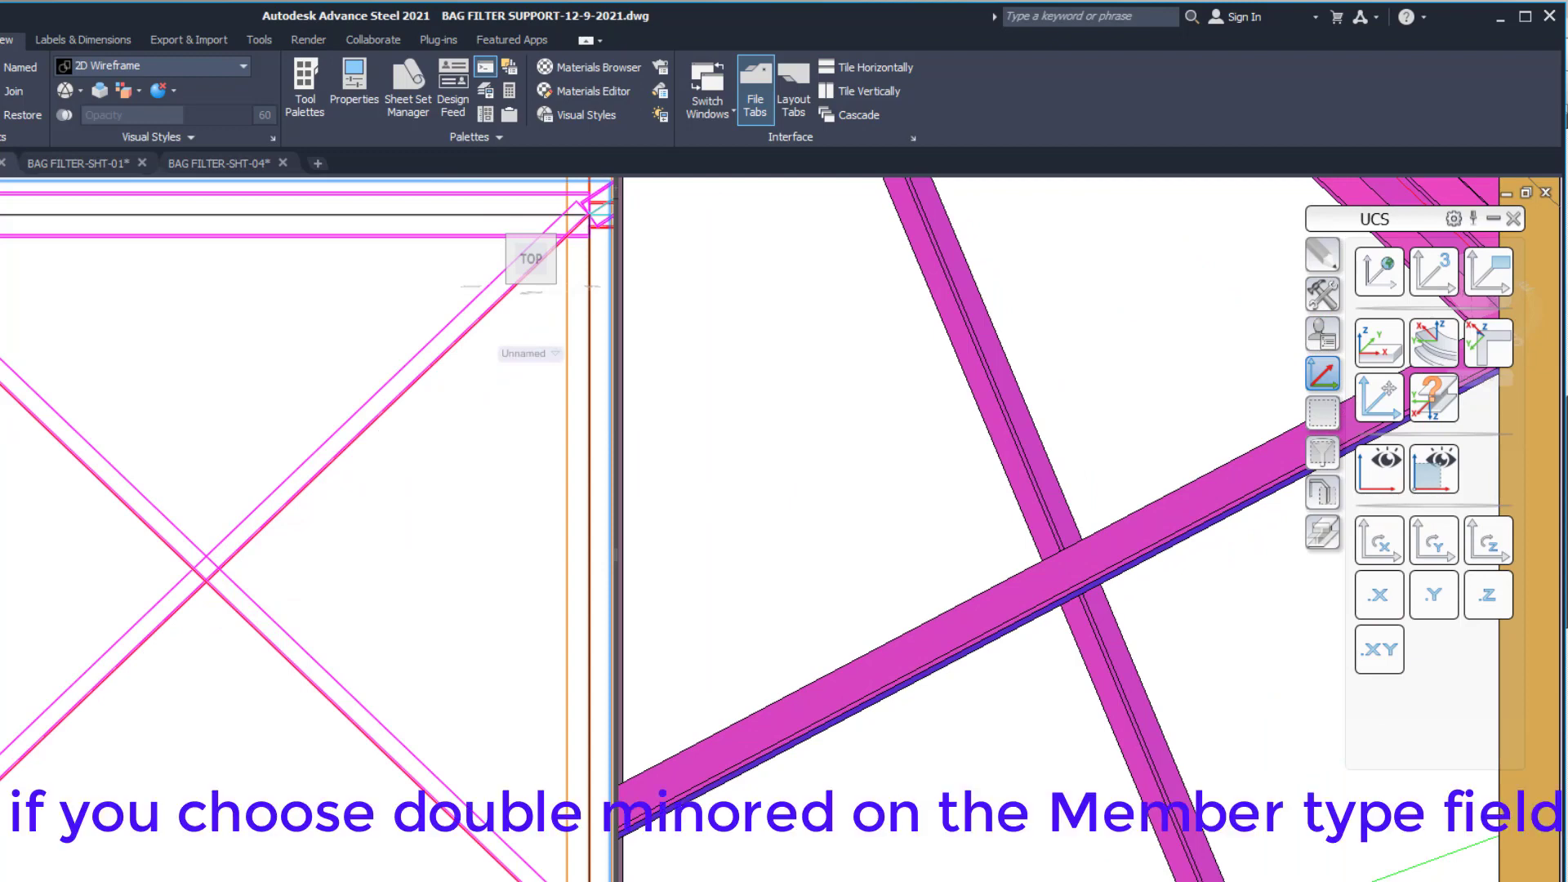
{"action": "left_click", "coordinate": [243, 541]}
Step: Open the brace's Advance Properties and set member type to double mirrored, split none
{"action": "right_click", "coordinate": [244, 539]}
{"action": "left_click", "coordinate": [307, 730]}
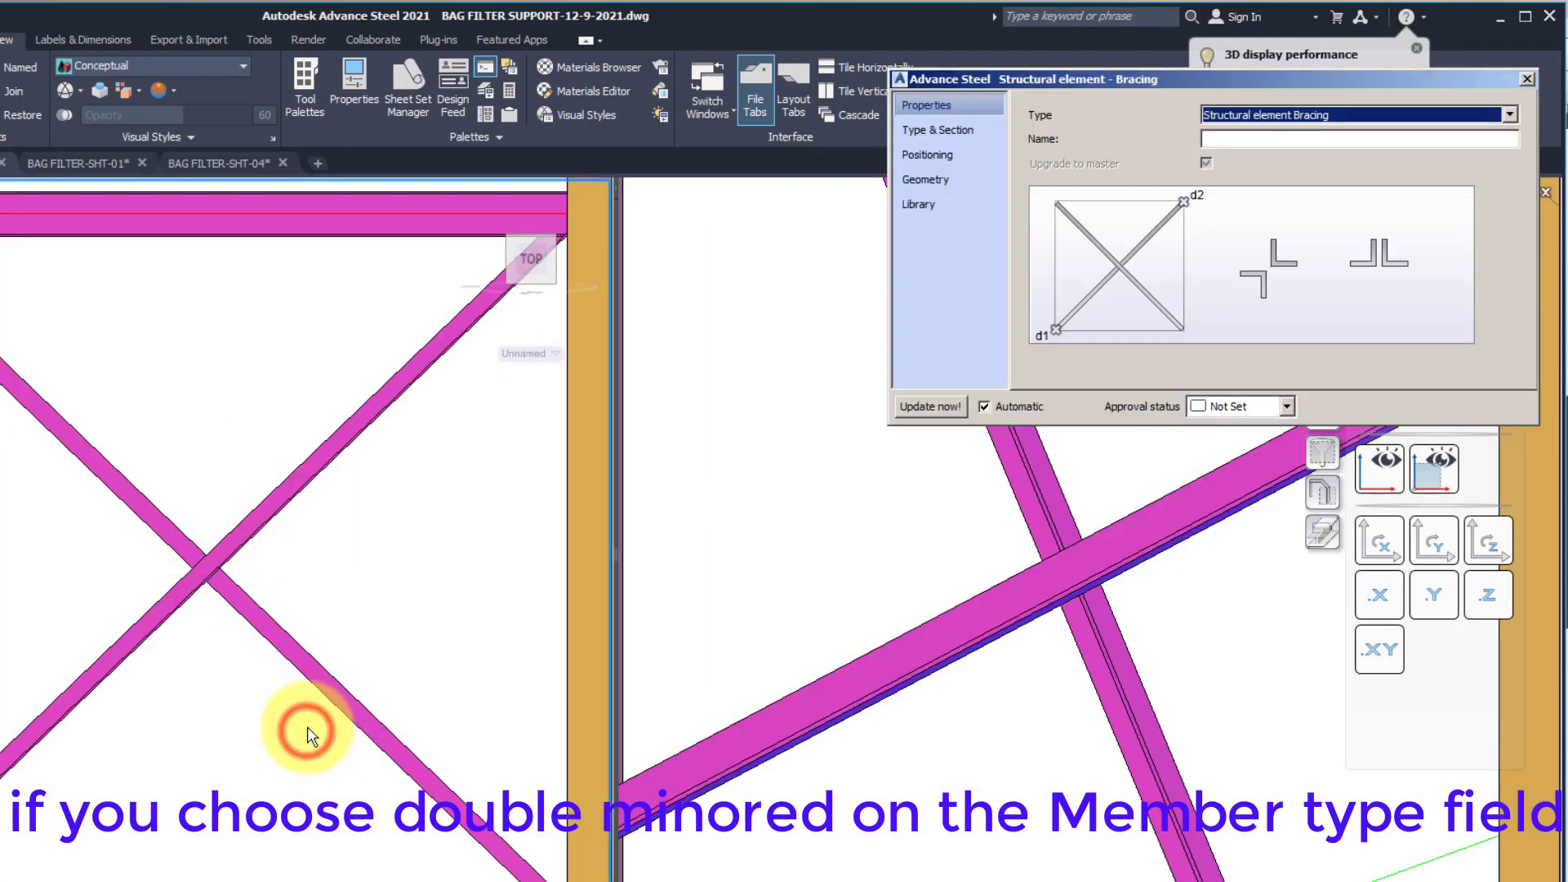
{"action": "left_click_drag", "start_coordinate": [1149, 93], "coordinate": [318, 146]}
{"action": "left_click", "coordinate": [105, 184]}
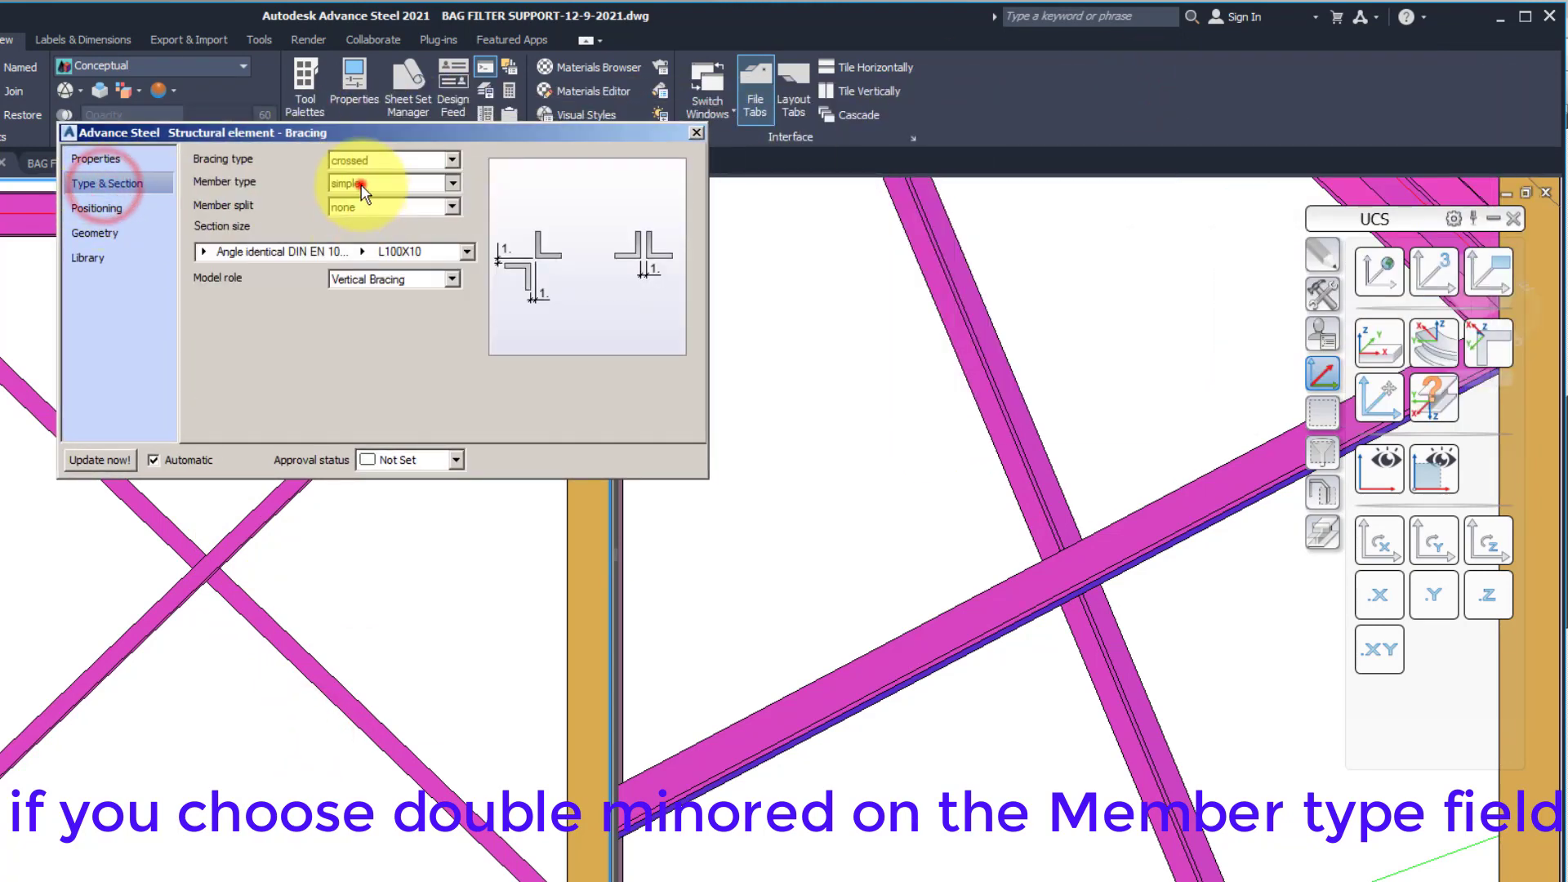
{"action": "left_click", "coordinate": [361, 183]}
{"action": "left_click", "coordinate": [376, 212]}
{"action": "left_click", "coordinate": [374, 207]}
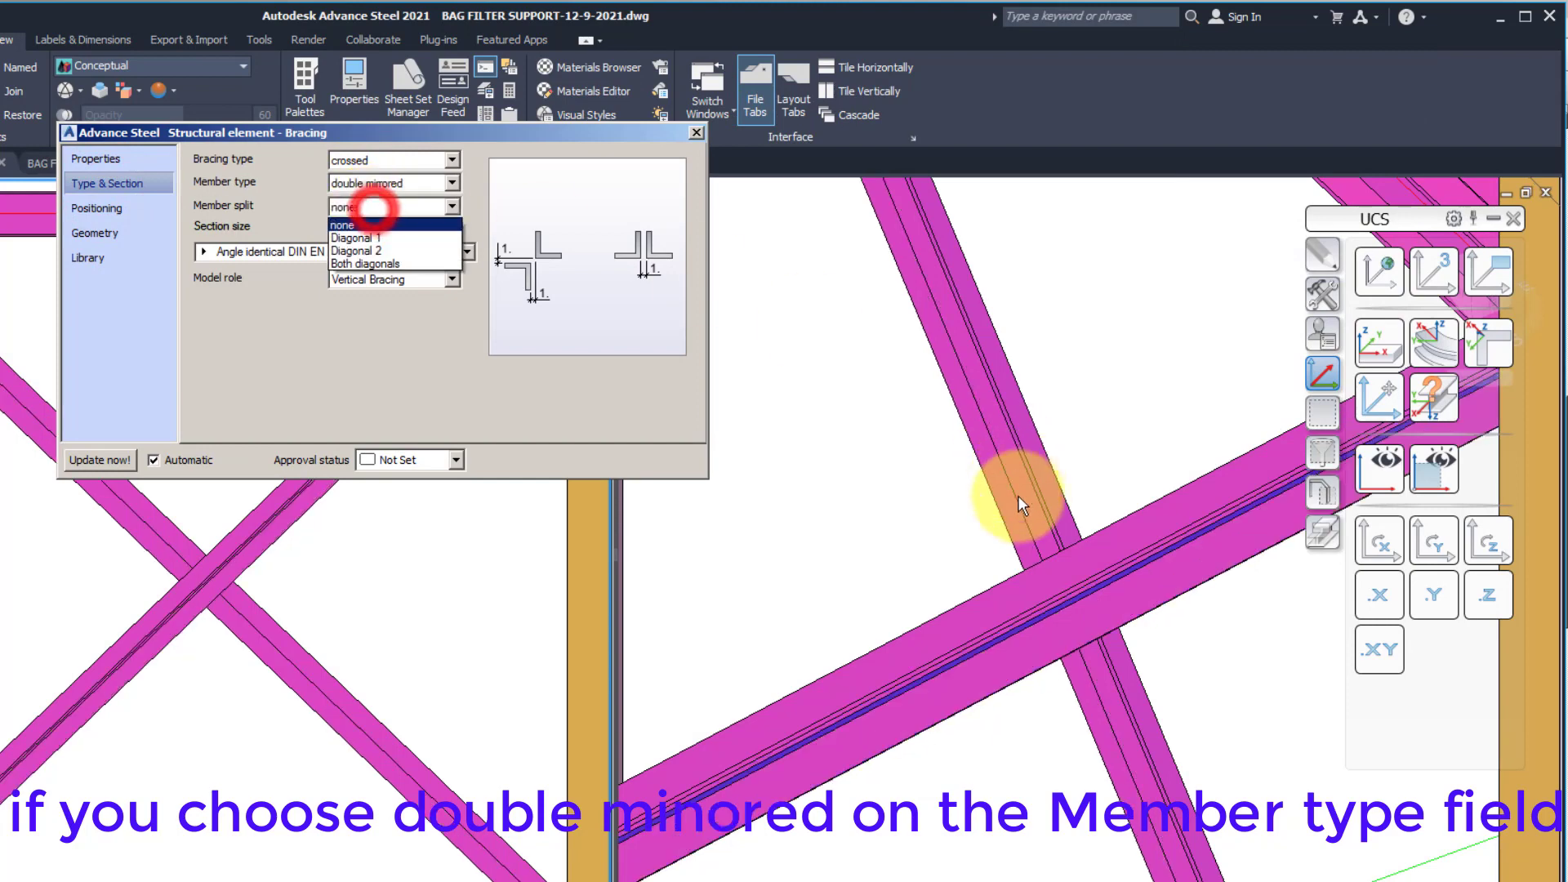
{"action": "left_click", "coordinate": [990, 526]}
Step: Change the member type to double flipped and open the section size class list
{"action": "left_click", "coordinate": [963, 516]}
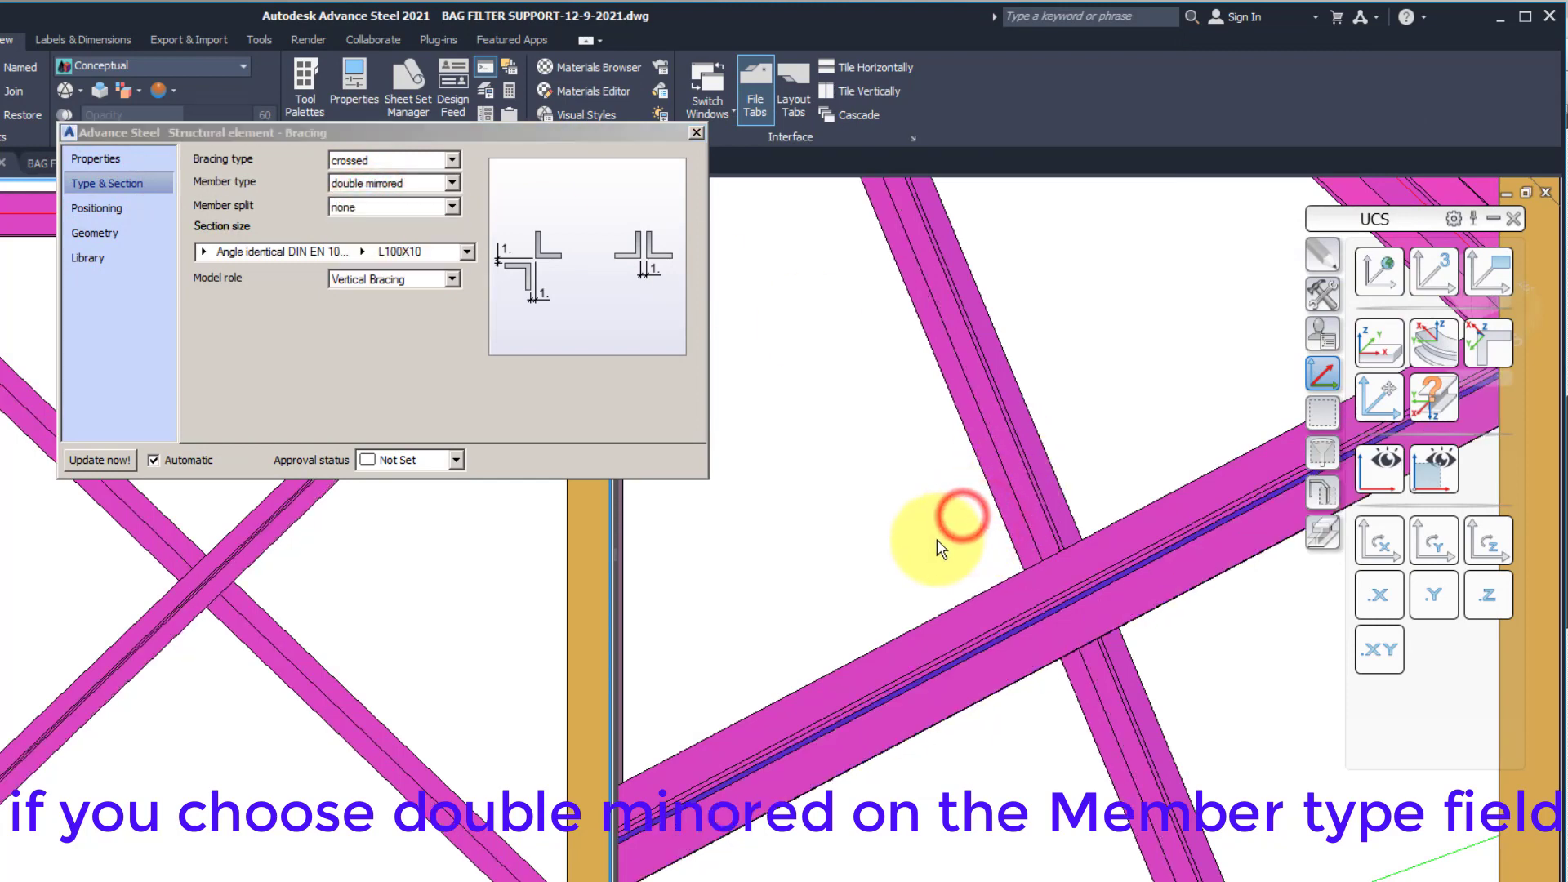
{"action": "left_click", "coordinate": [954, 534]}
{"action": "middle_click_drag", "start_coordinate": [963, 538], "coordinate": [814, 527], "text": "shift"}
{"action": "middle_click_drag", "start_coordinate": [1154, 596], "coordinate": [999, 493], "text": "shift"}
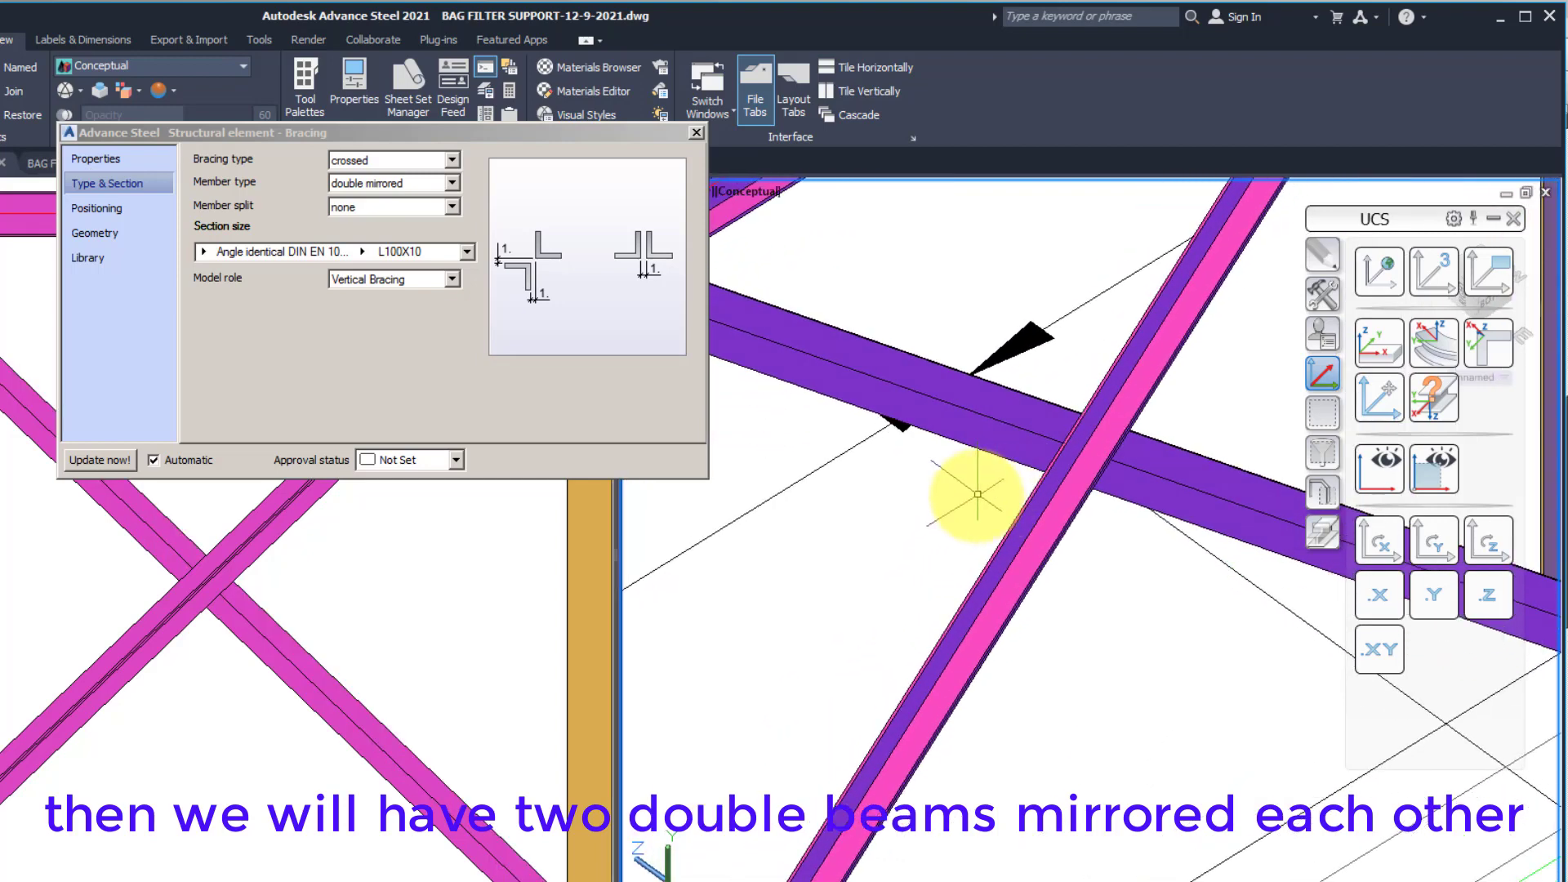
{"action": "left_click", "coordinate": [371, 186]}
{"action": "left_click", "coordinate": [363, 219]}
{"action": "middle_click_drag", "start_coordinate": [1050, 350], "coordinate": [1039, 420], "text": "shift"}
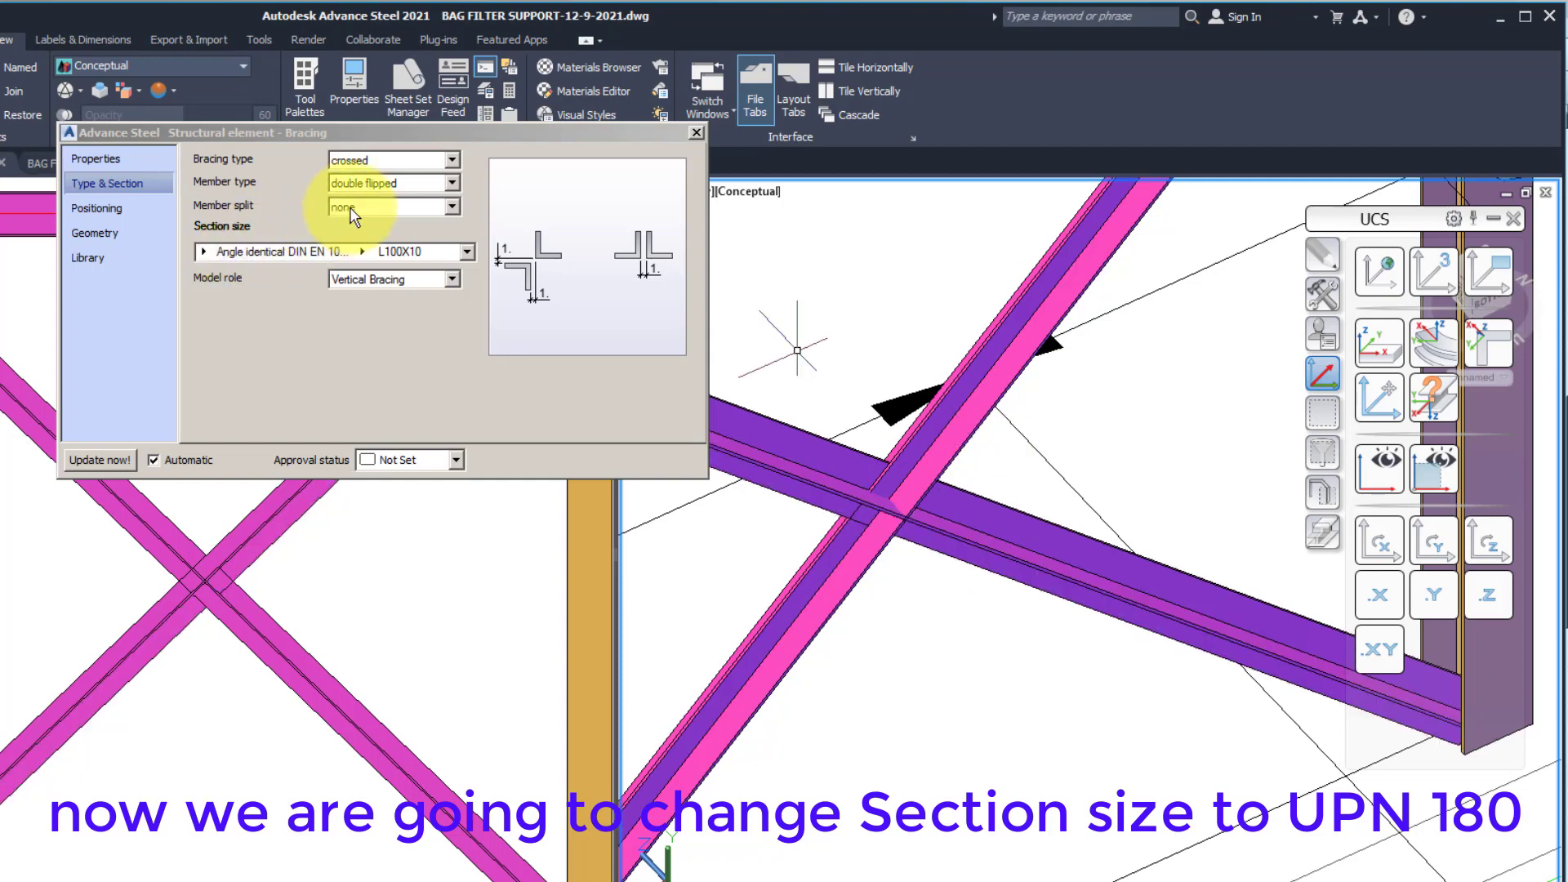
{"action": "left_click", "coordinate": [204, 251]}
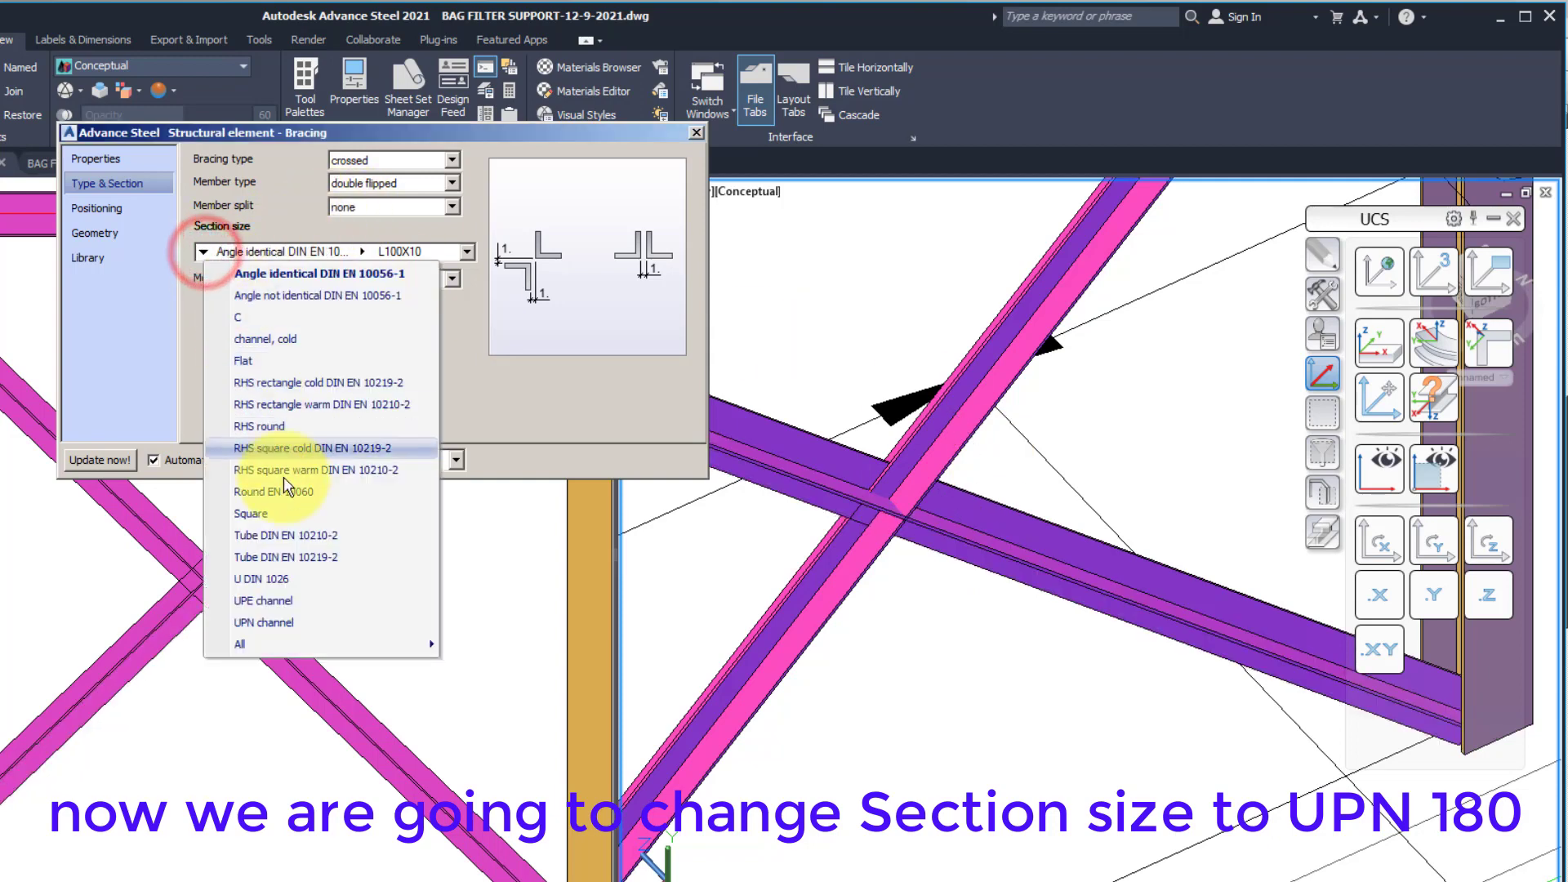